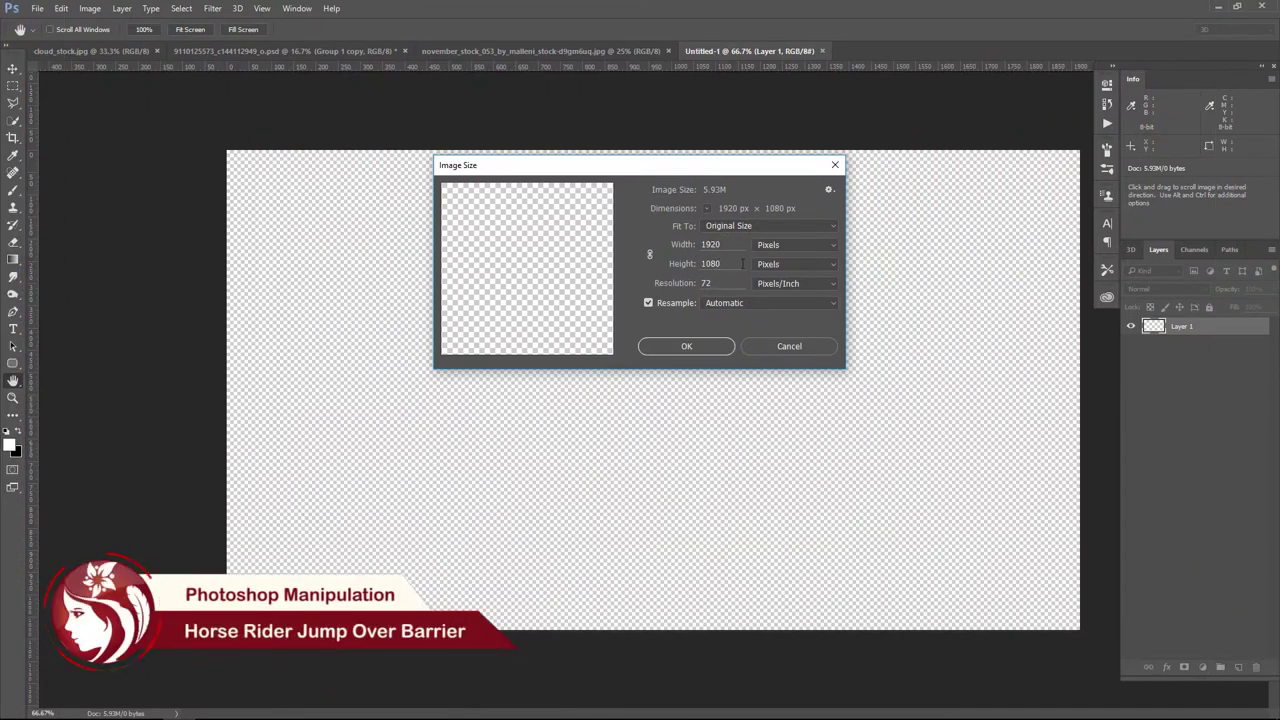
Step: Accept the 1920 × 1080 px canvas size and switch to the november_stock fence photo
left_click(707, 349)
key("v")
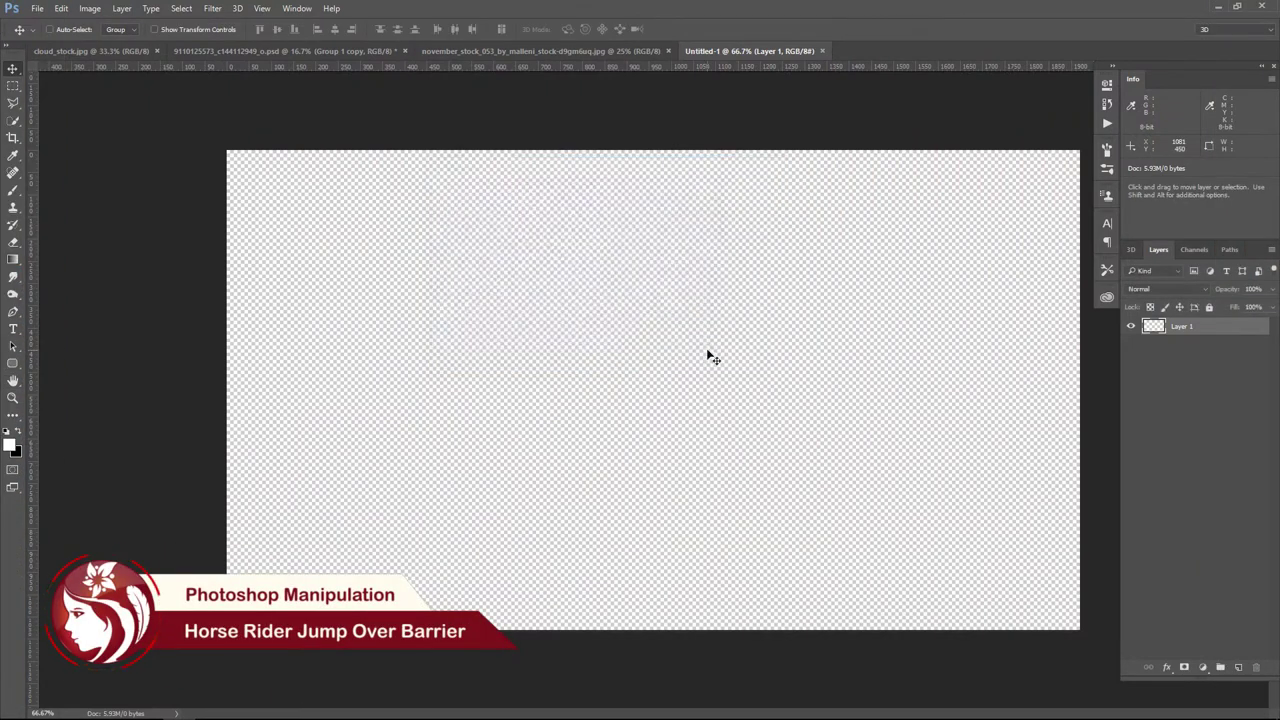
left_click(474, 52)
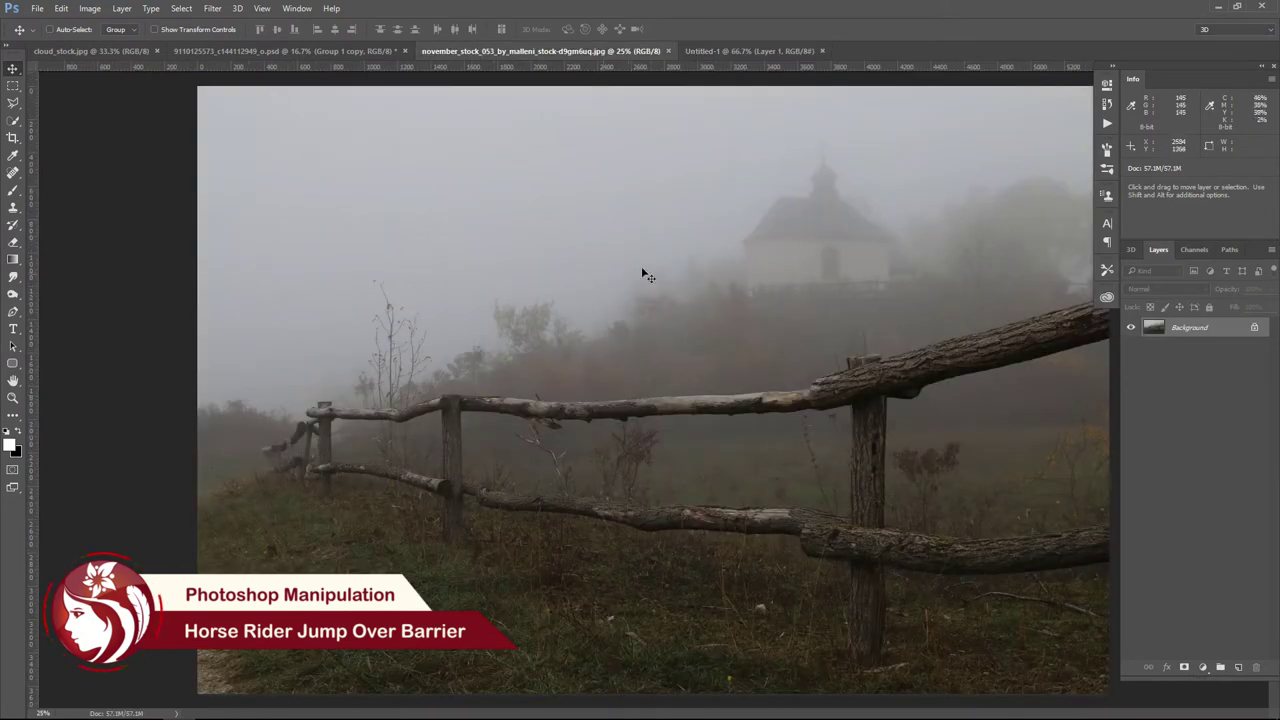
Step: Drag the fence photo into the new canvas as Layer 2 and scale it down to the frame
left_click_drag(641, 266, 612, 297)
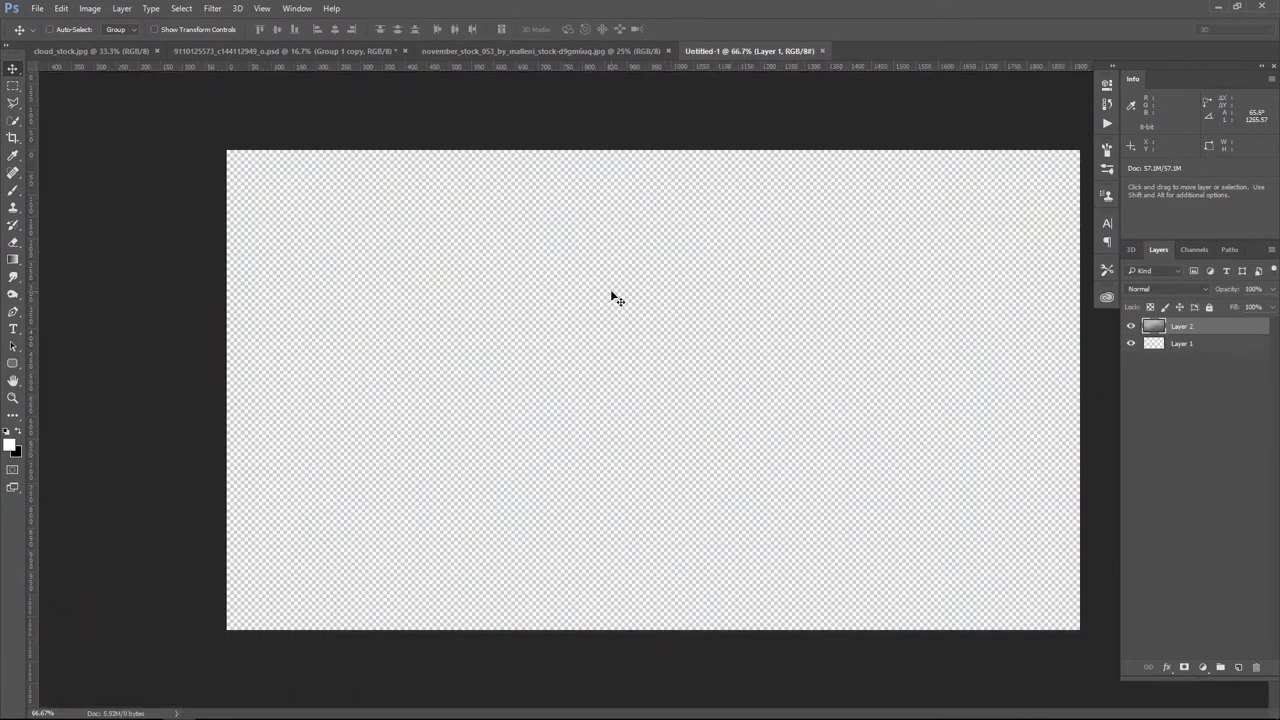
key("ctrl+minus")
key("ctrl+minus")
key("ctrl+t")
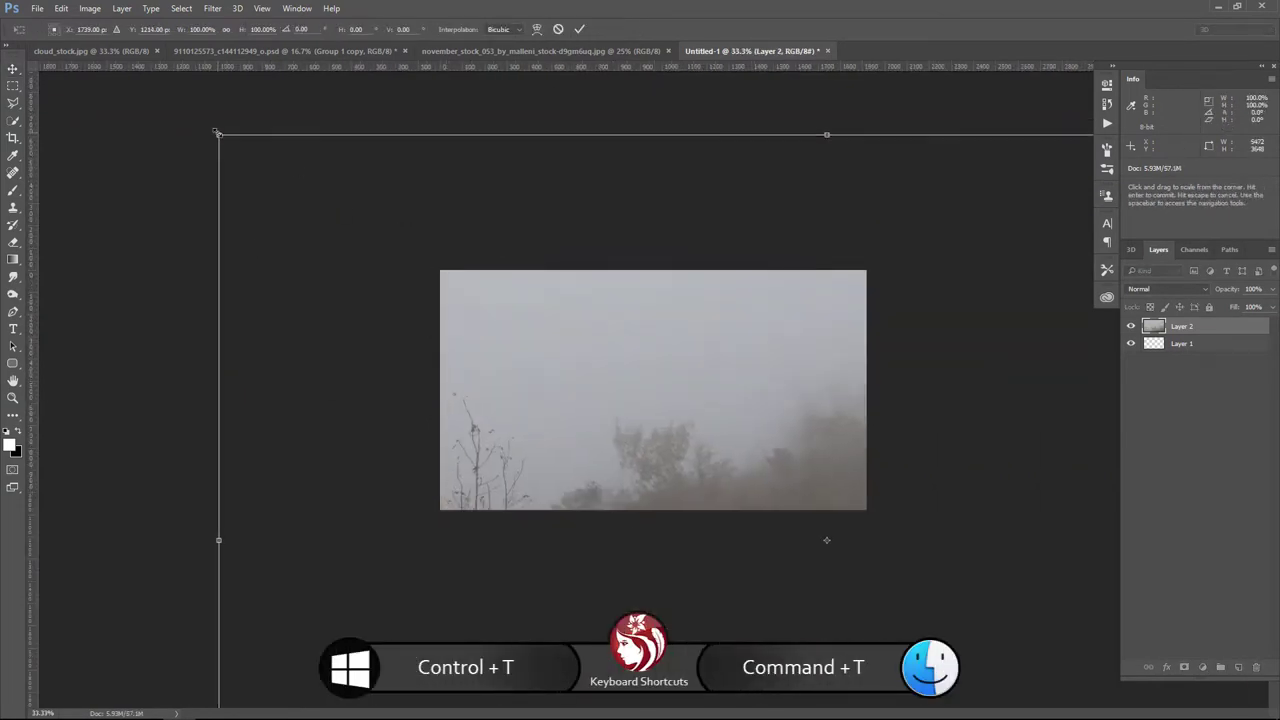
left_click_drag(217, 132, 368, 201)
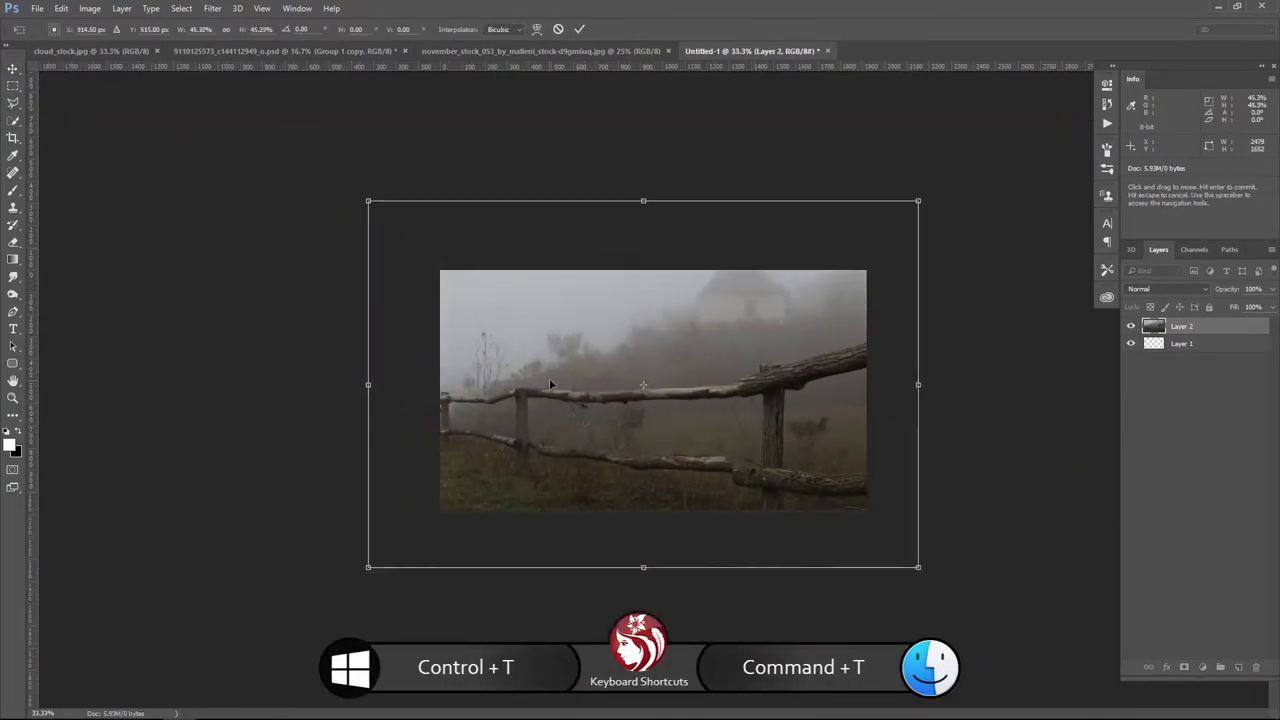
left_click_drag(549, 384, 621, 391)
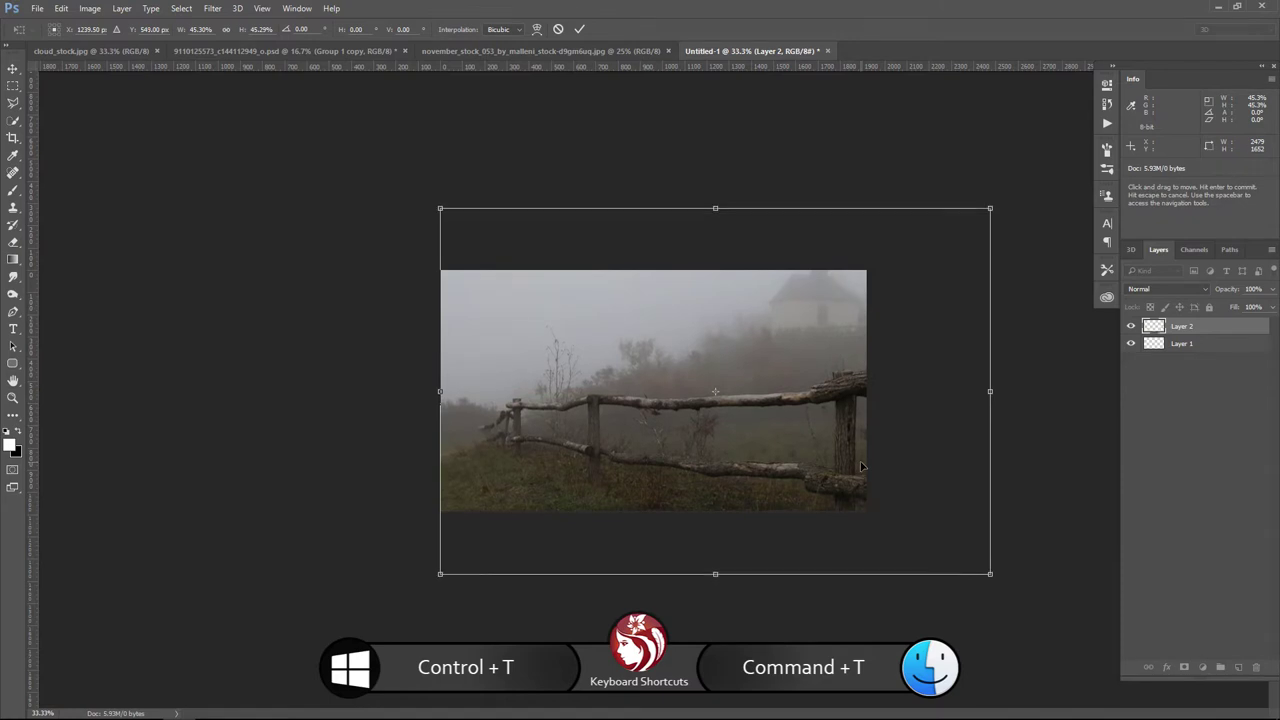
Step: Nudge the fence photo into place and commit it at 45.3% scale
key("Down")
key("Down")
key("Down")
key("Left")
key("Down")
key("Down")
key("Down")
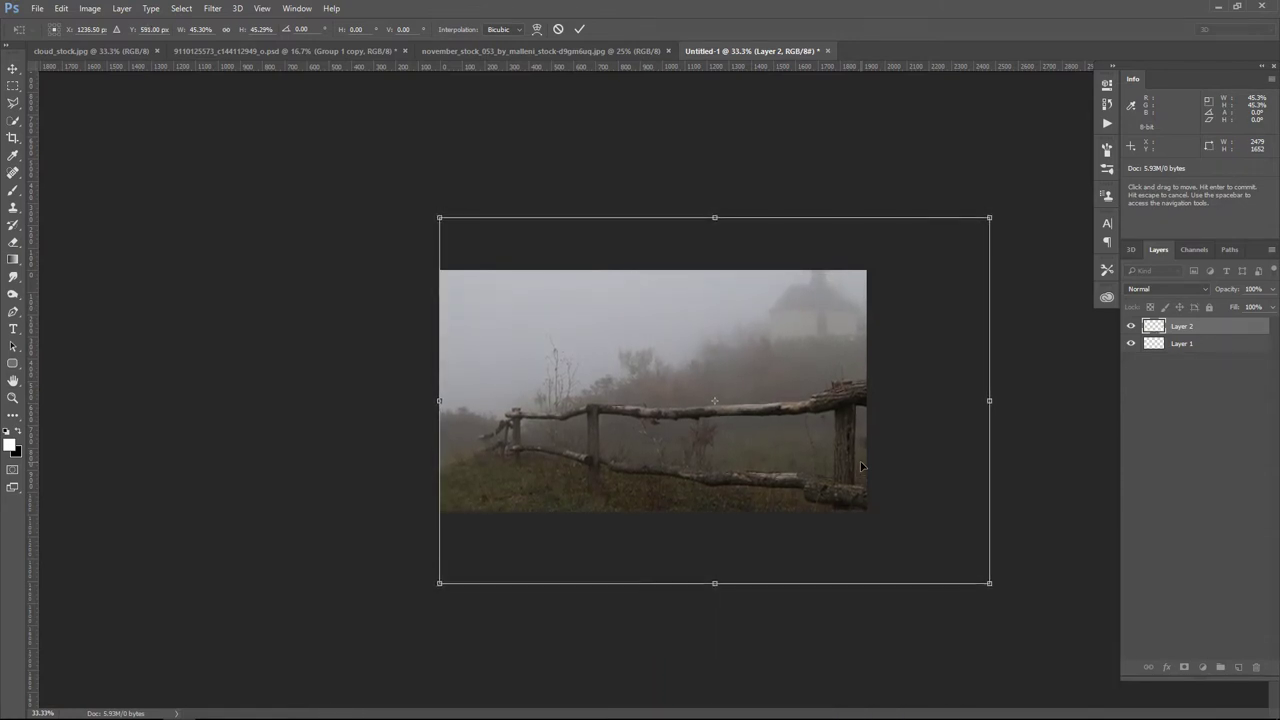
key("Down")
key("Down")
key("Down")
key("Down")
key("Down")
key("Down")
key("Down")
key("Down")
key("Down")
key("Down")
key("Down")
key("Down")
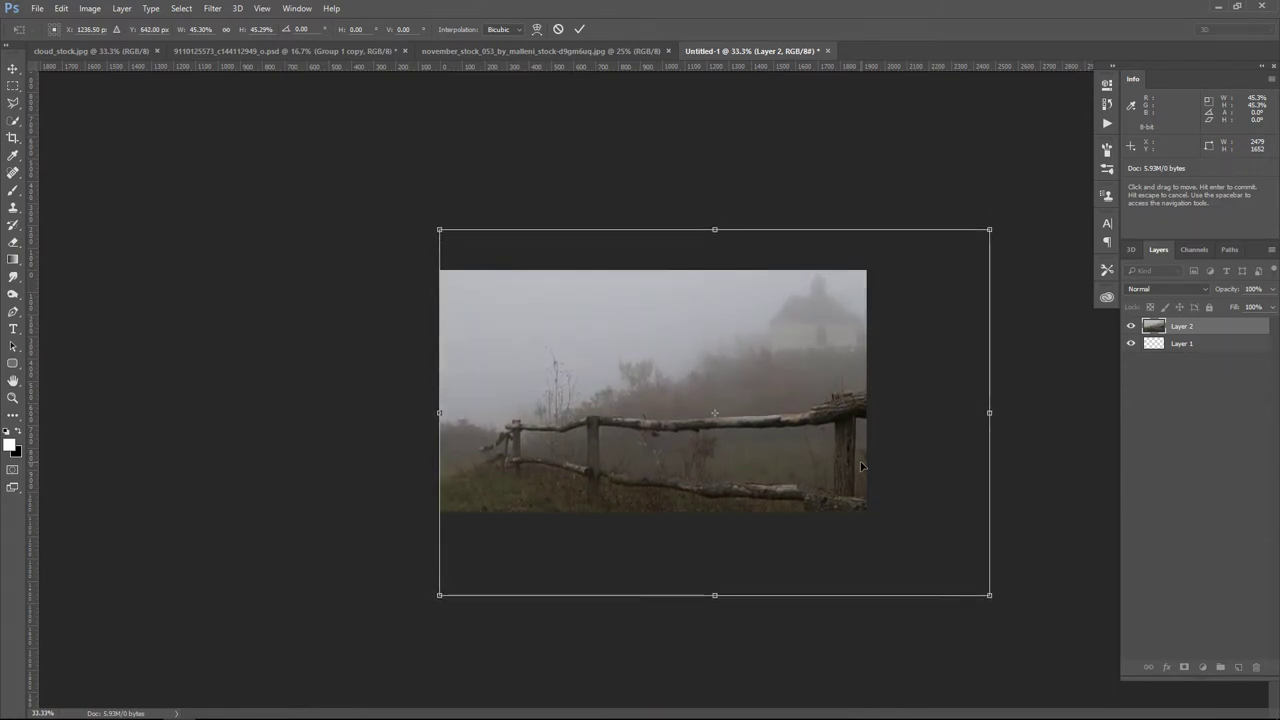
key("Left")
key("Down")
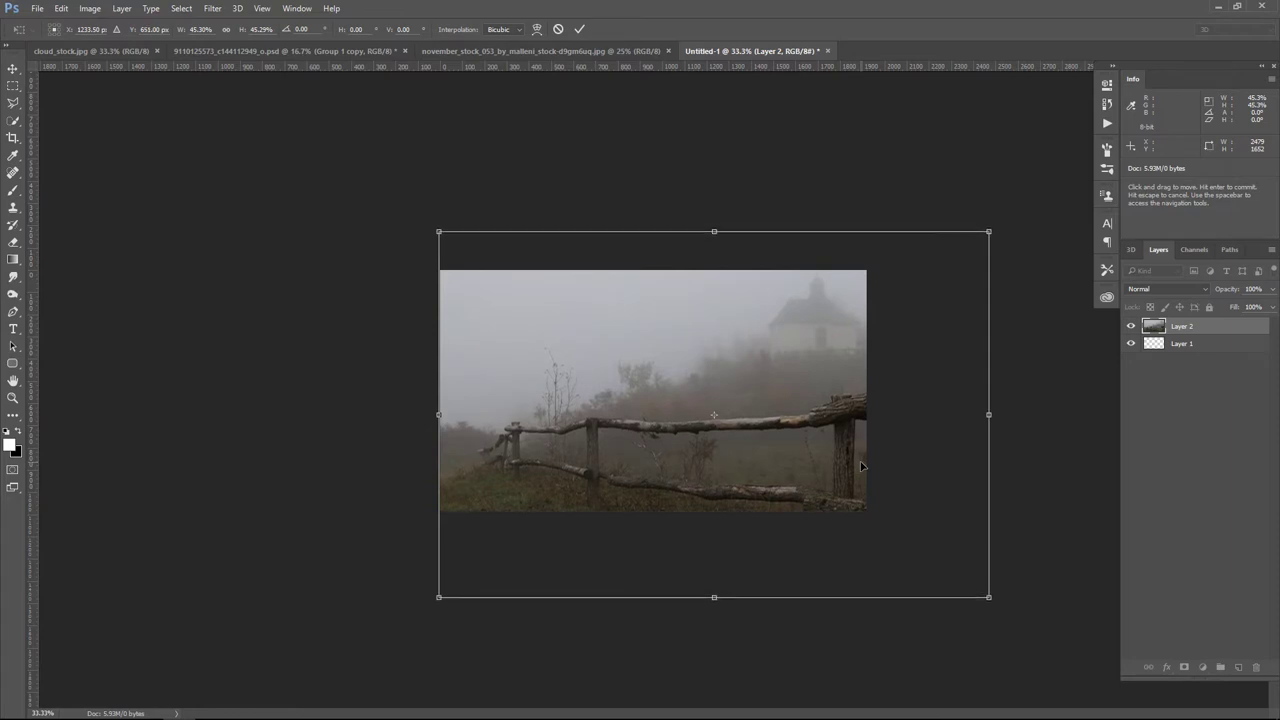
key("Return")
key("ctrl+plus")
key("ctrl+plus")
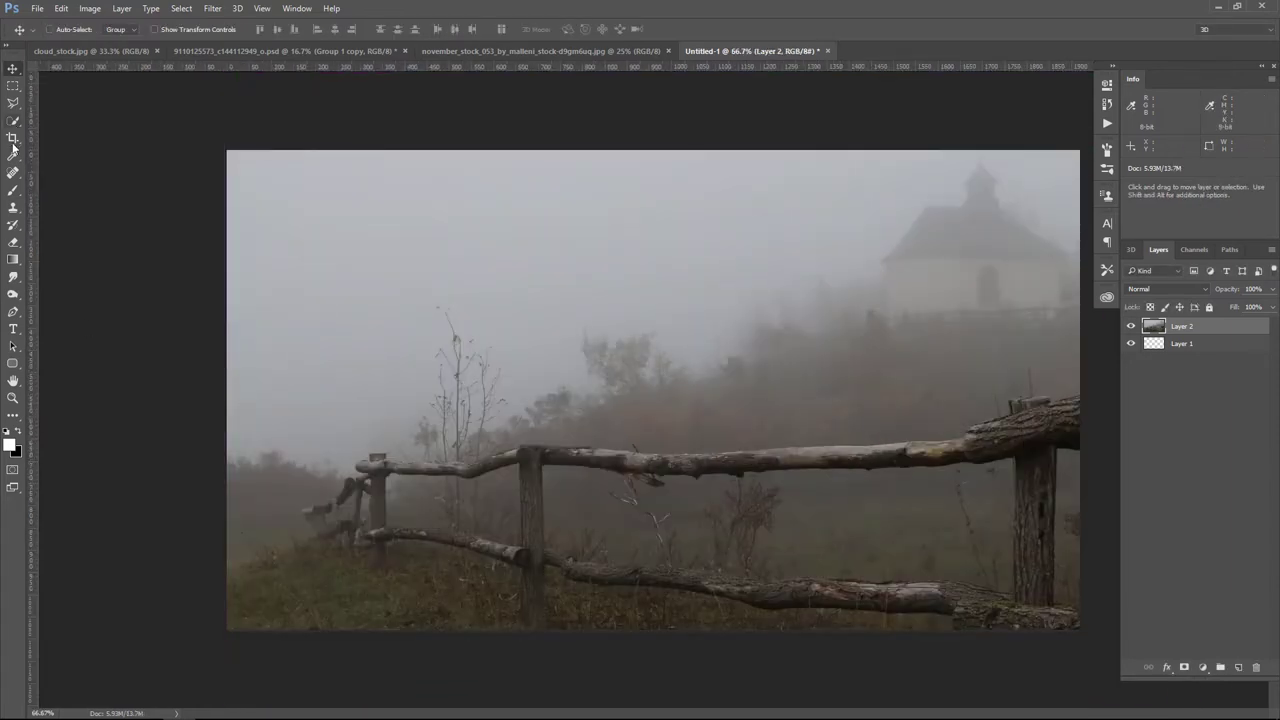
Step: Trace a Pen path around the hilltop chapel and turn it into a selection
left_click(14, 318)
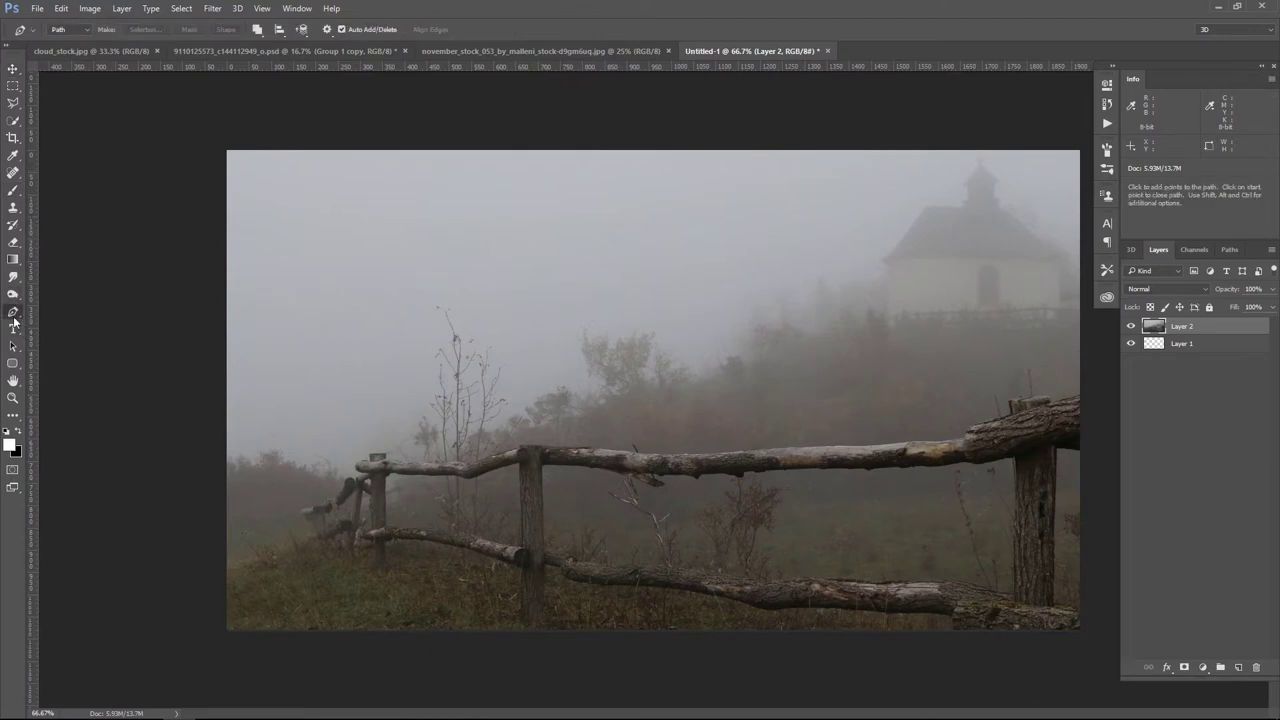
left_click(968, 150)
left_click(914, 167)
left_click(845, 205)
left_click(827, 222)
left_click(791, 245)
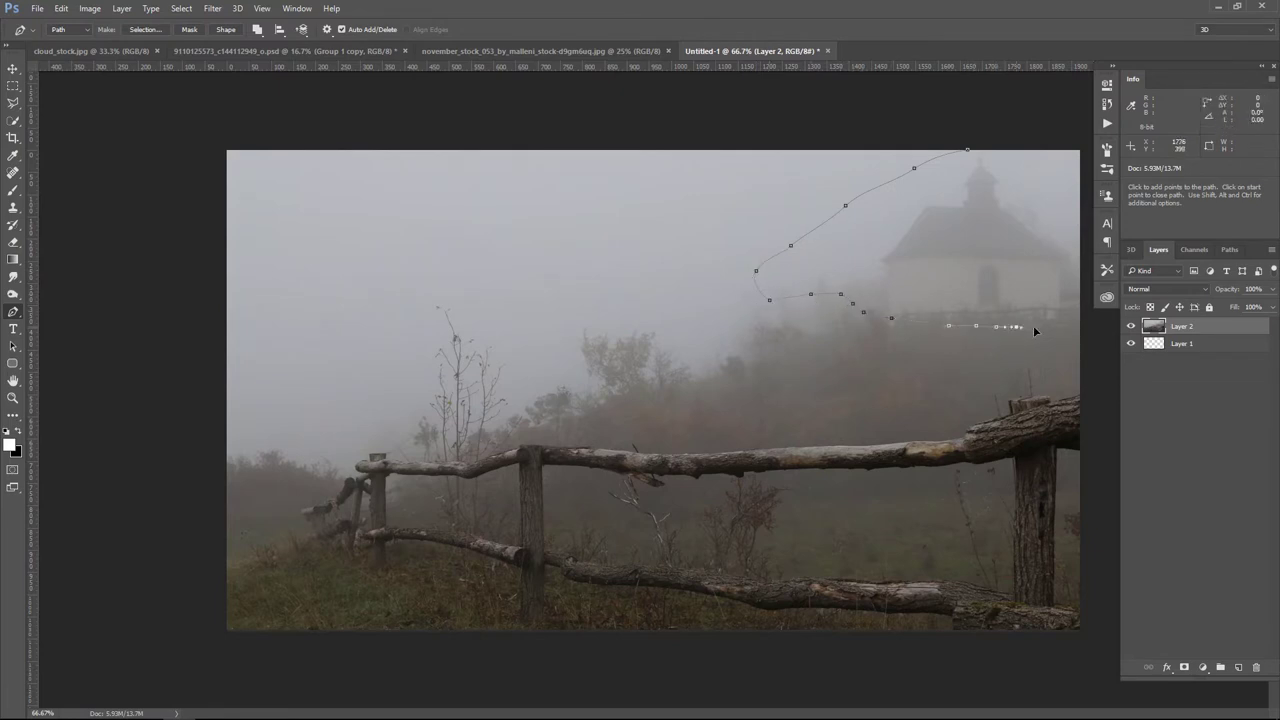
left_click(1078, 150)
left_click(968, 150)
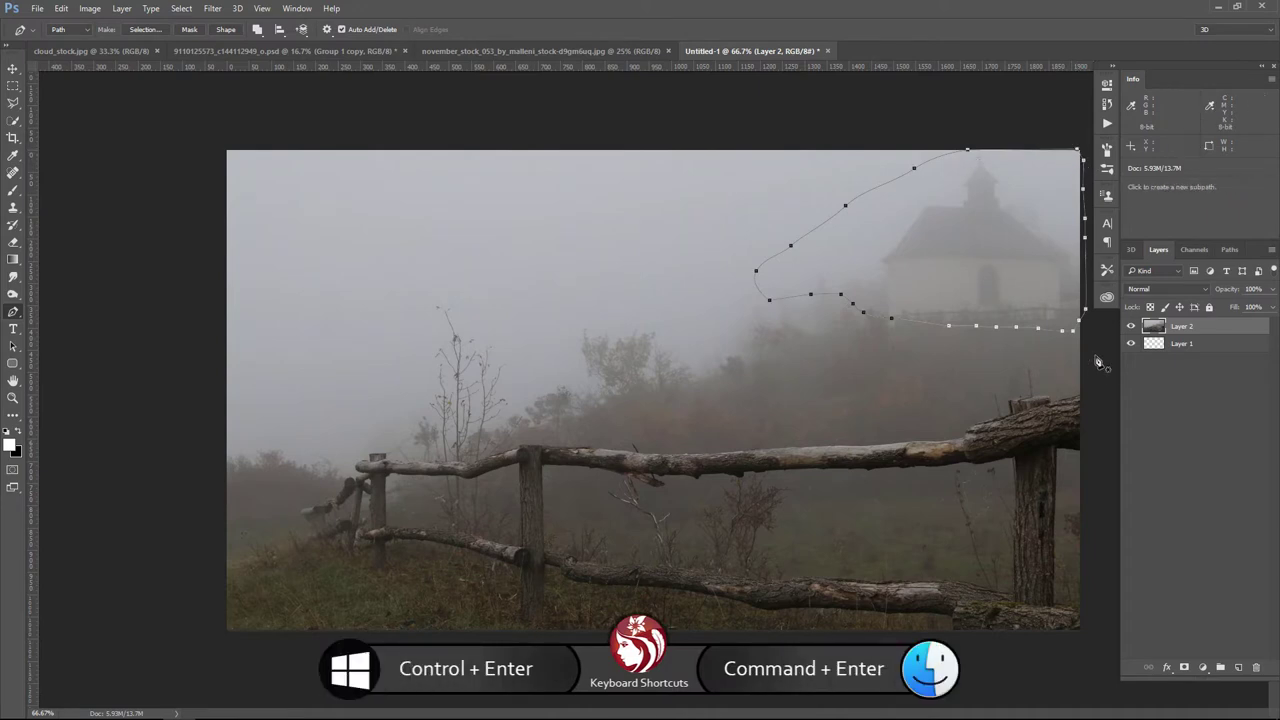
key("ctrl+Return")
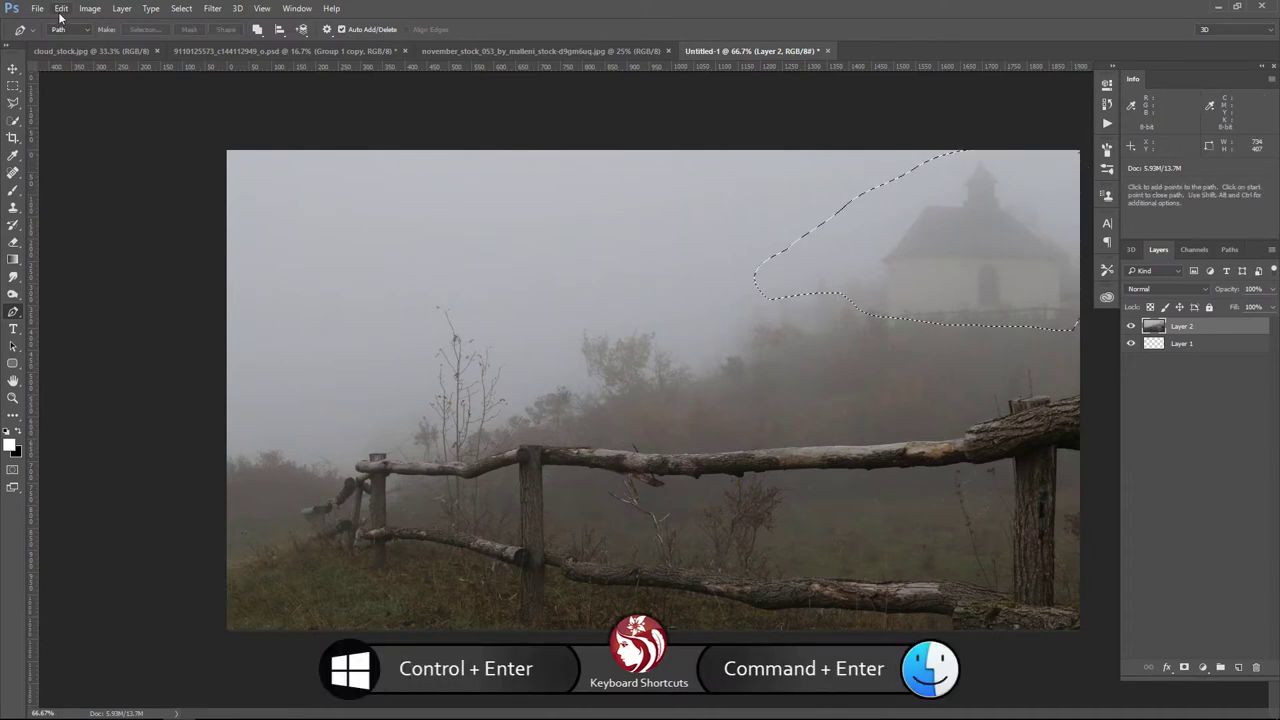
Step: Fill the chapel selection with Content-Aware fill, then deselect
left_click(61, 8)
left_click(75, 198)
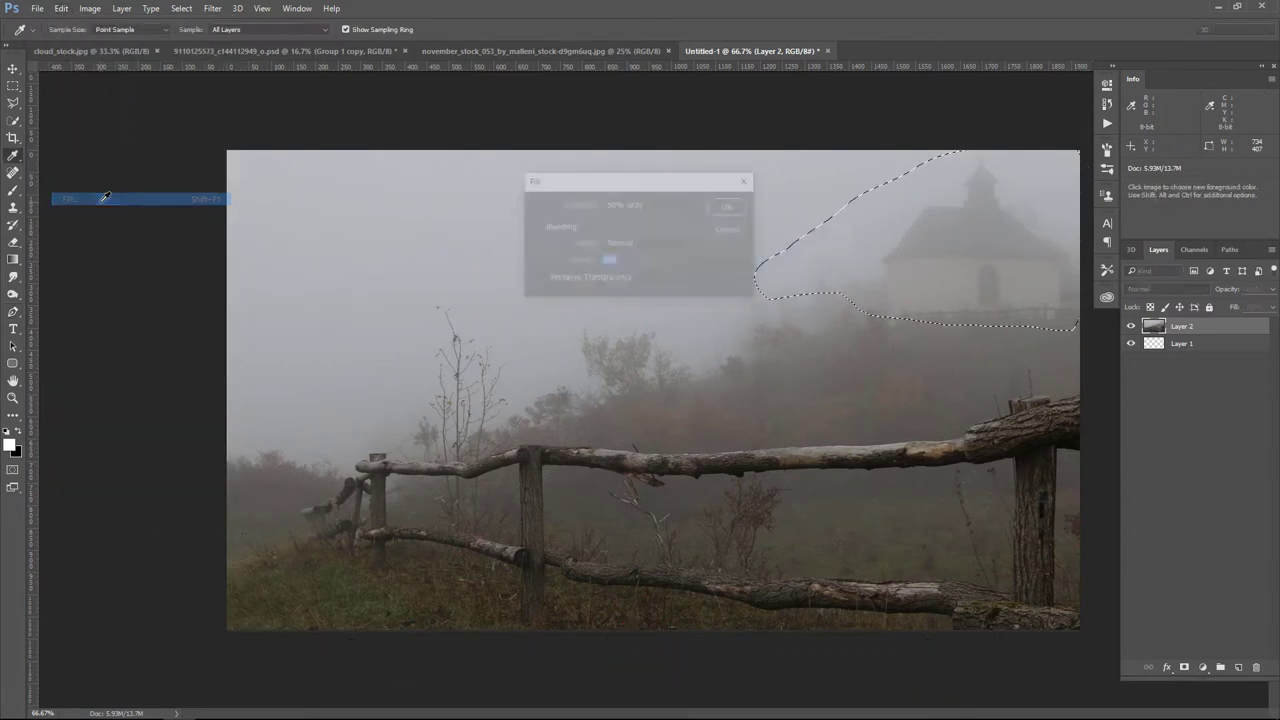
left_click(669, 209)
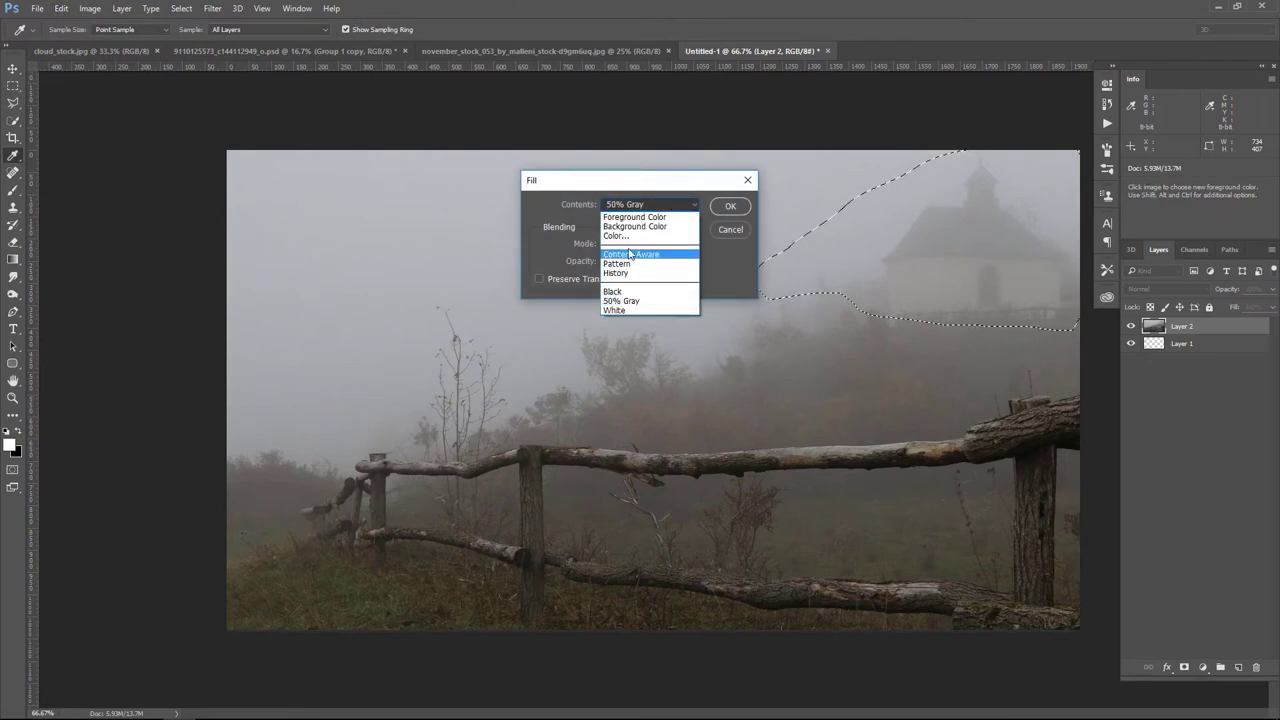
left_click(636, 256)
left_click(731, 206)
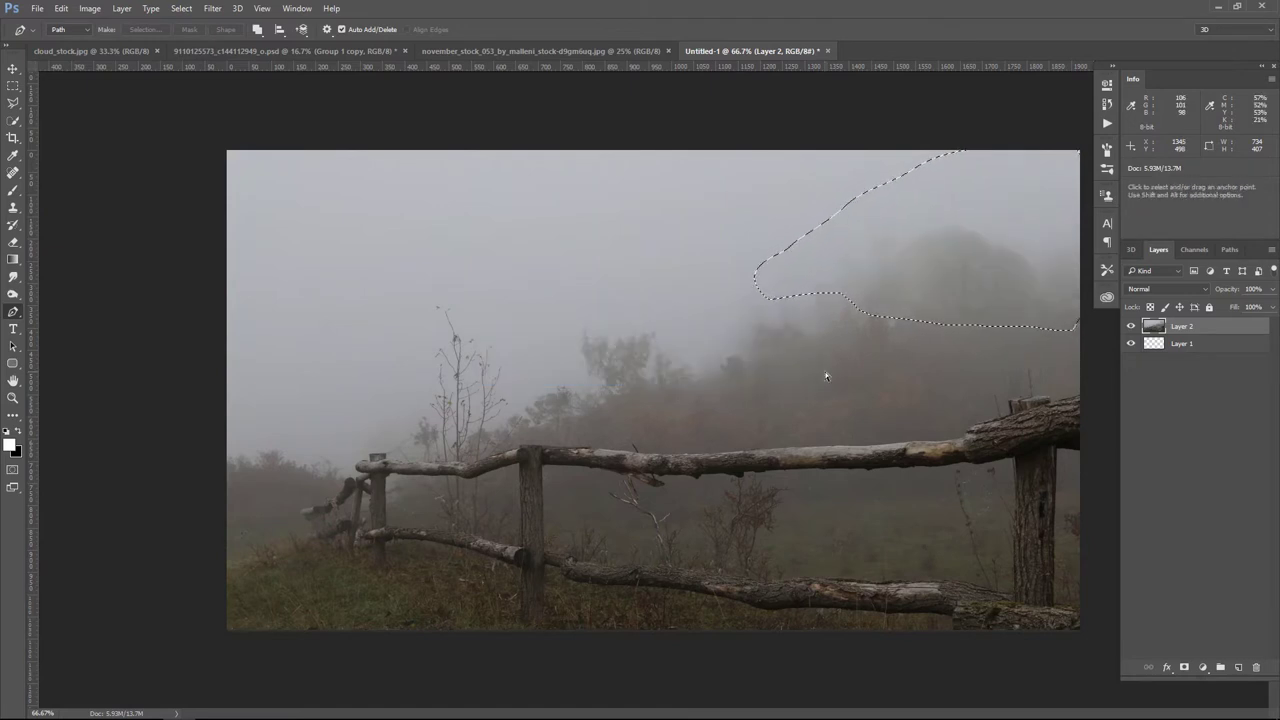
key("ctrl+d")
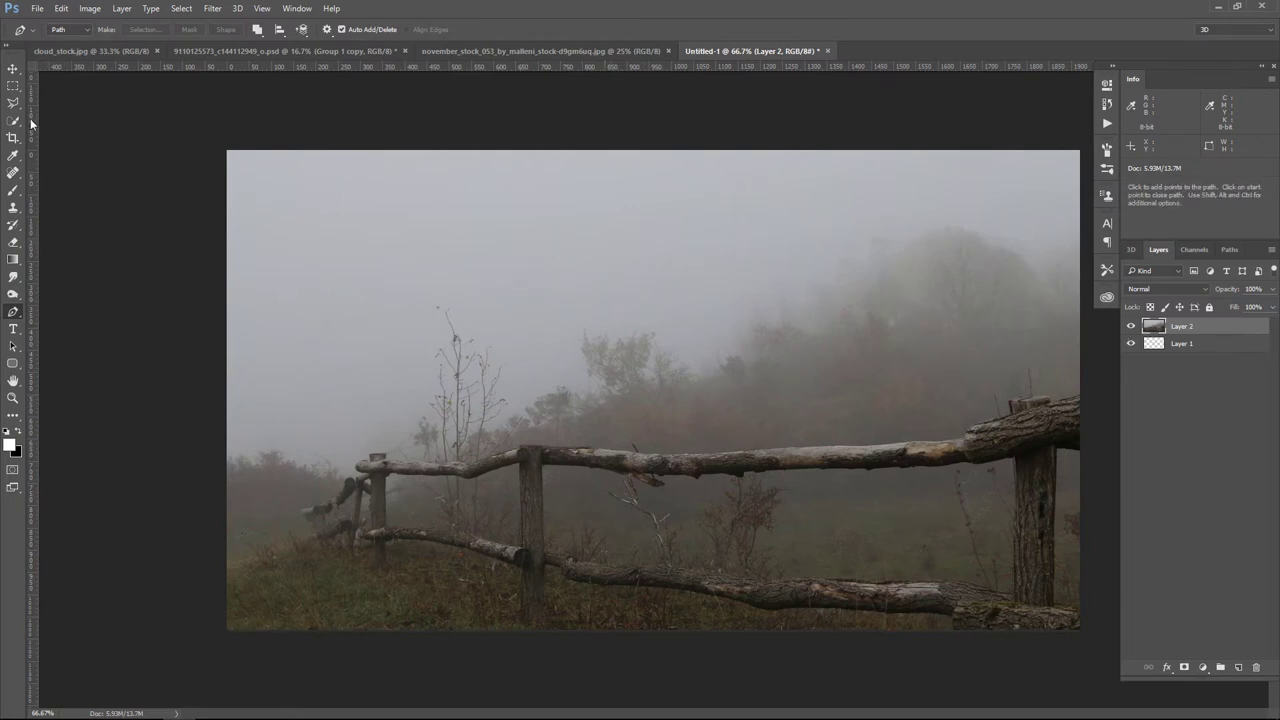
Step: Select the foggy sky with Color Range at Fuzziness 67
left_click(13, 70)
left_click(184, 9)
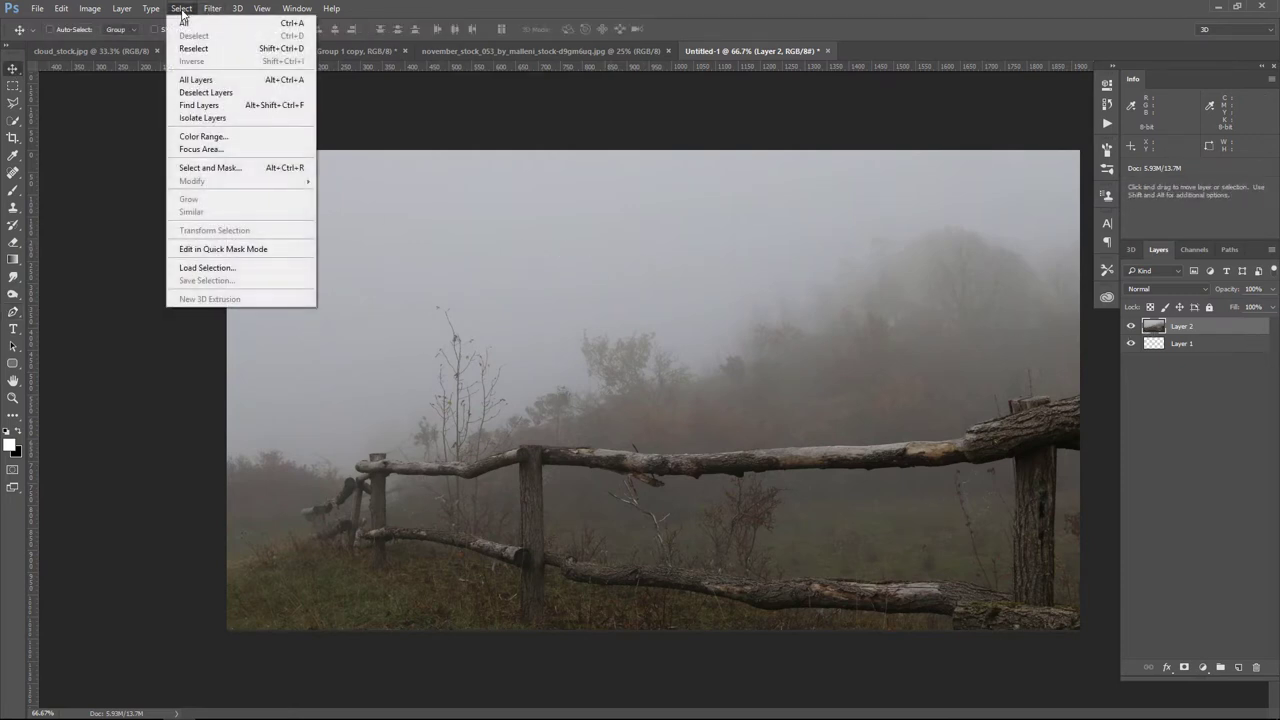
left_click(232, 141)
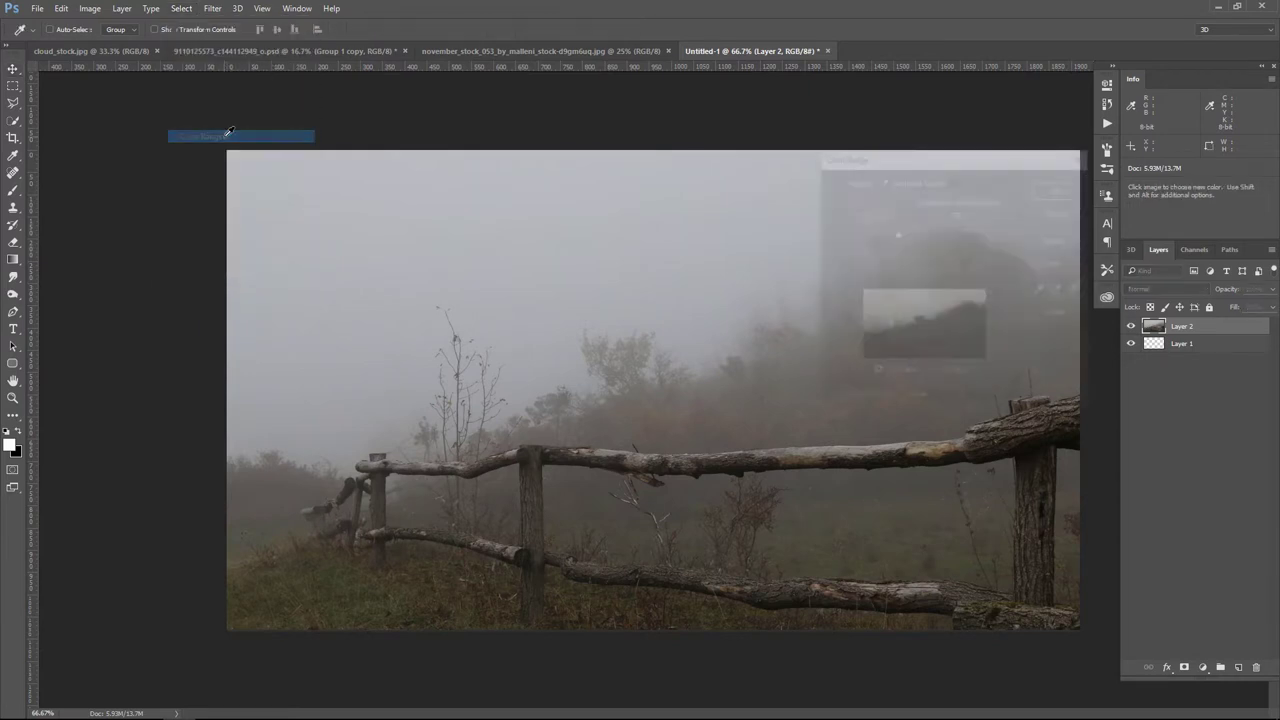
left_click_drag(892, 235, 902, 235)
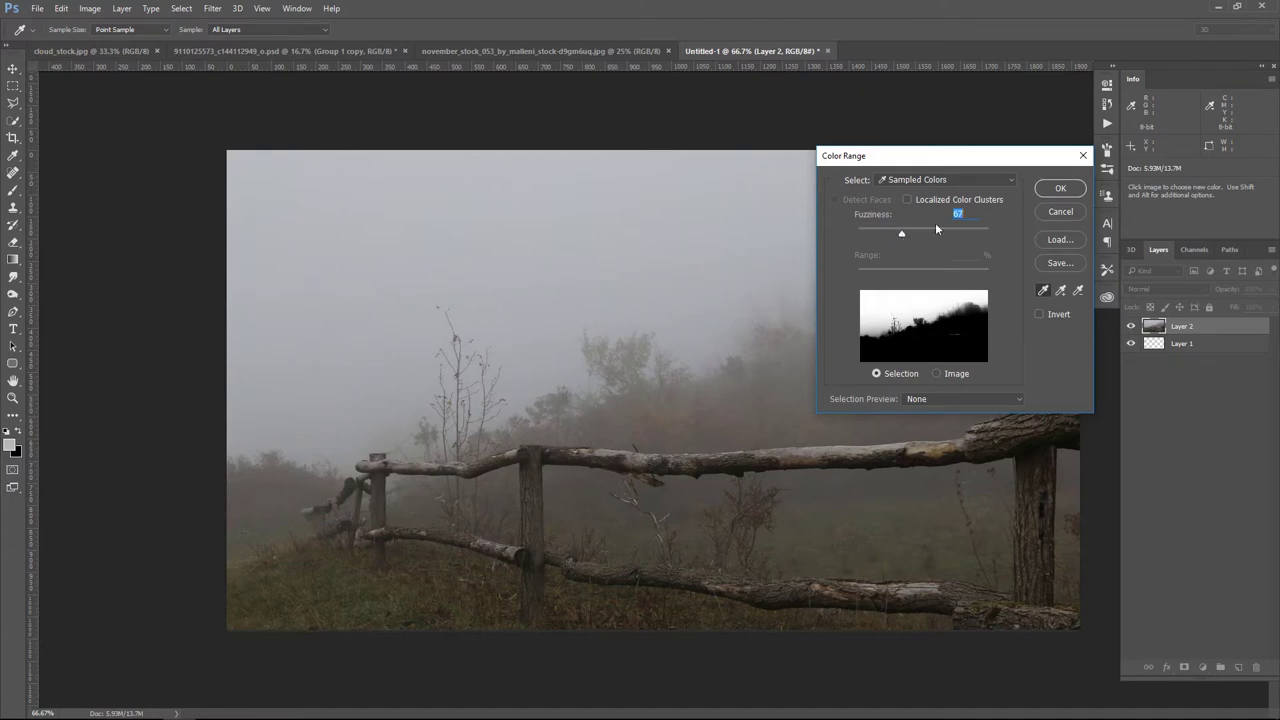
left_click(1060, 188)
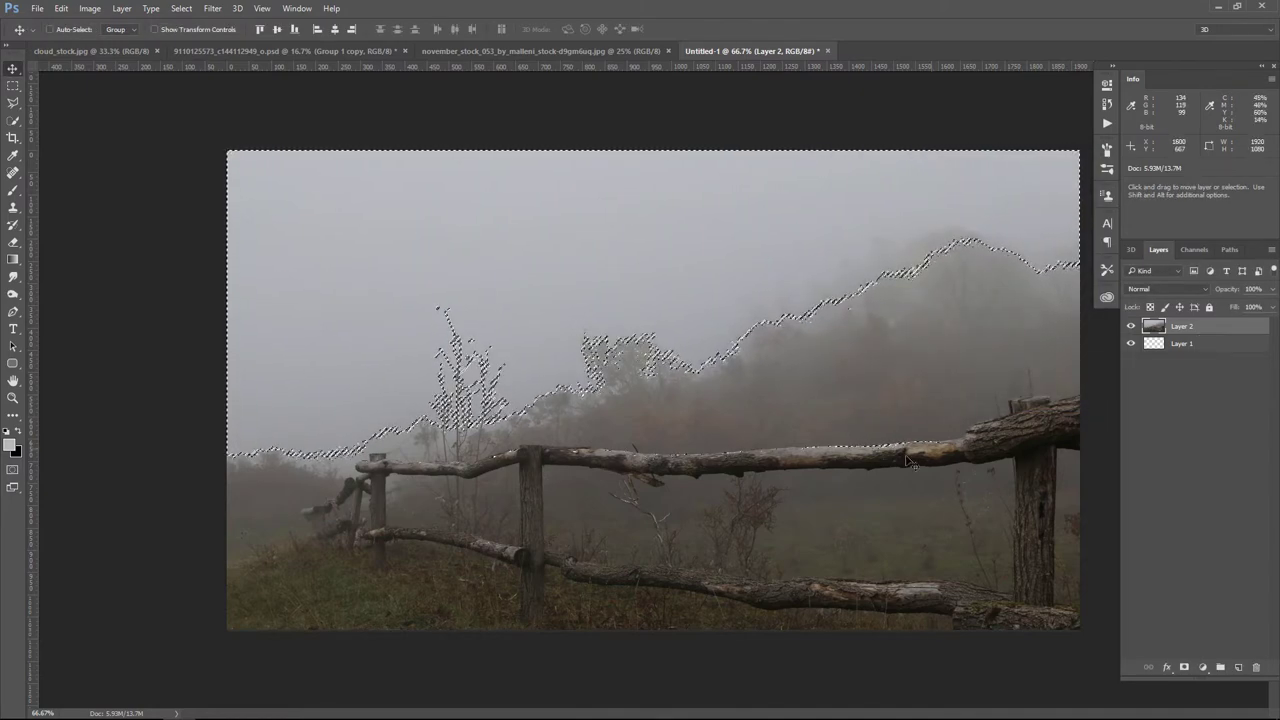
Step: Subtract the fence rail areas from the sky selection with the rectangular marquee
left_click(13, 87)
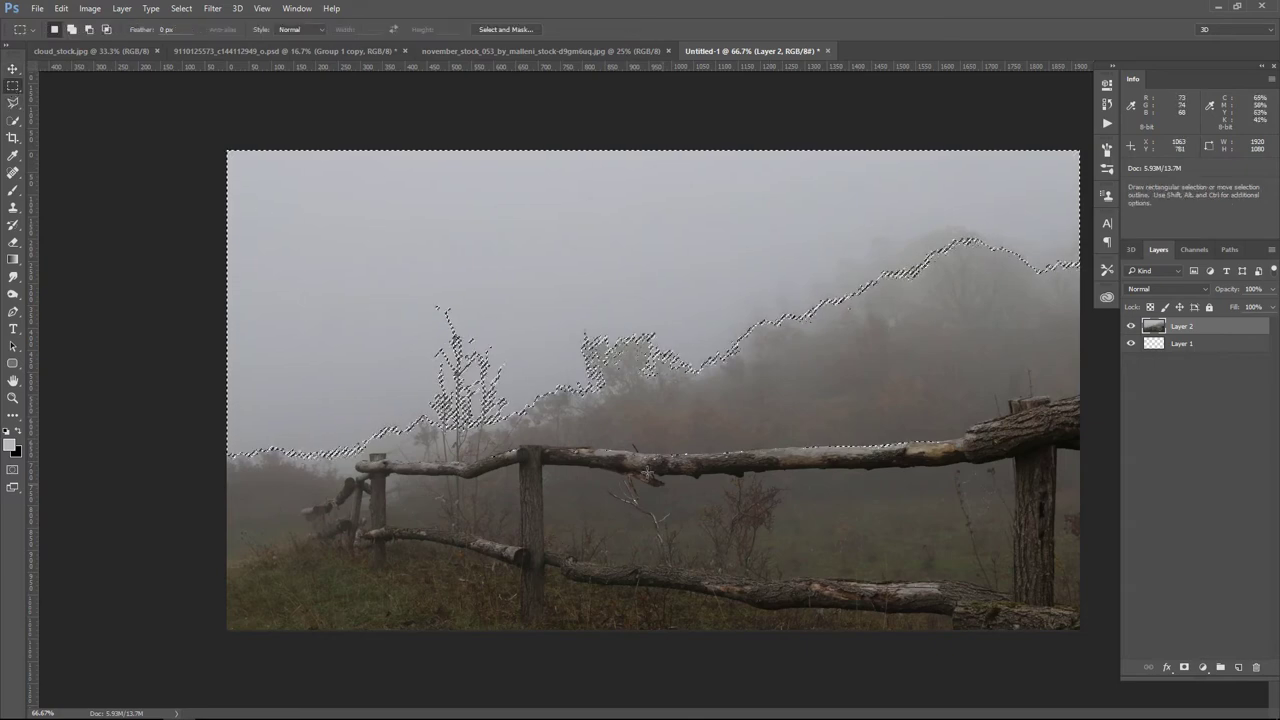
mouse_move(481, 443)
left_mouse_down()
mouse_move(716, 474)
mouse_move(982, 455)
left_mouse_up()
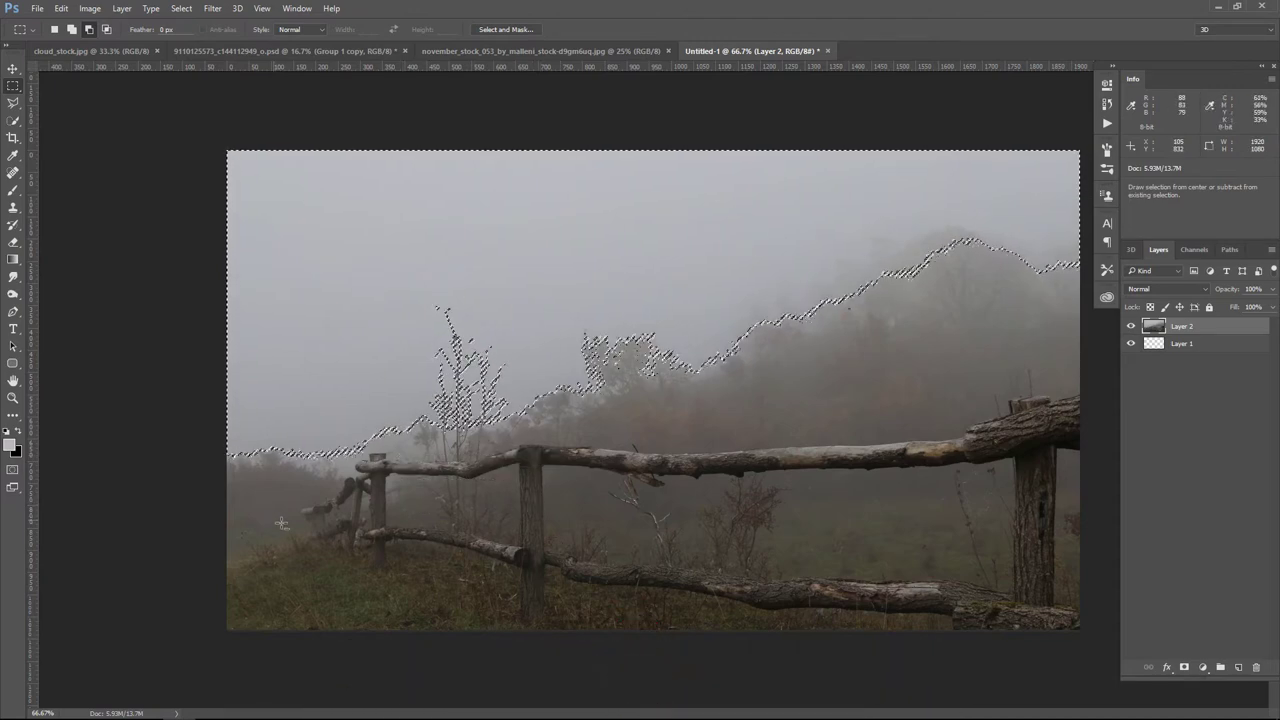
left_click_drag(588, 497, 905, 540)
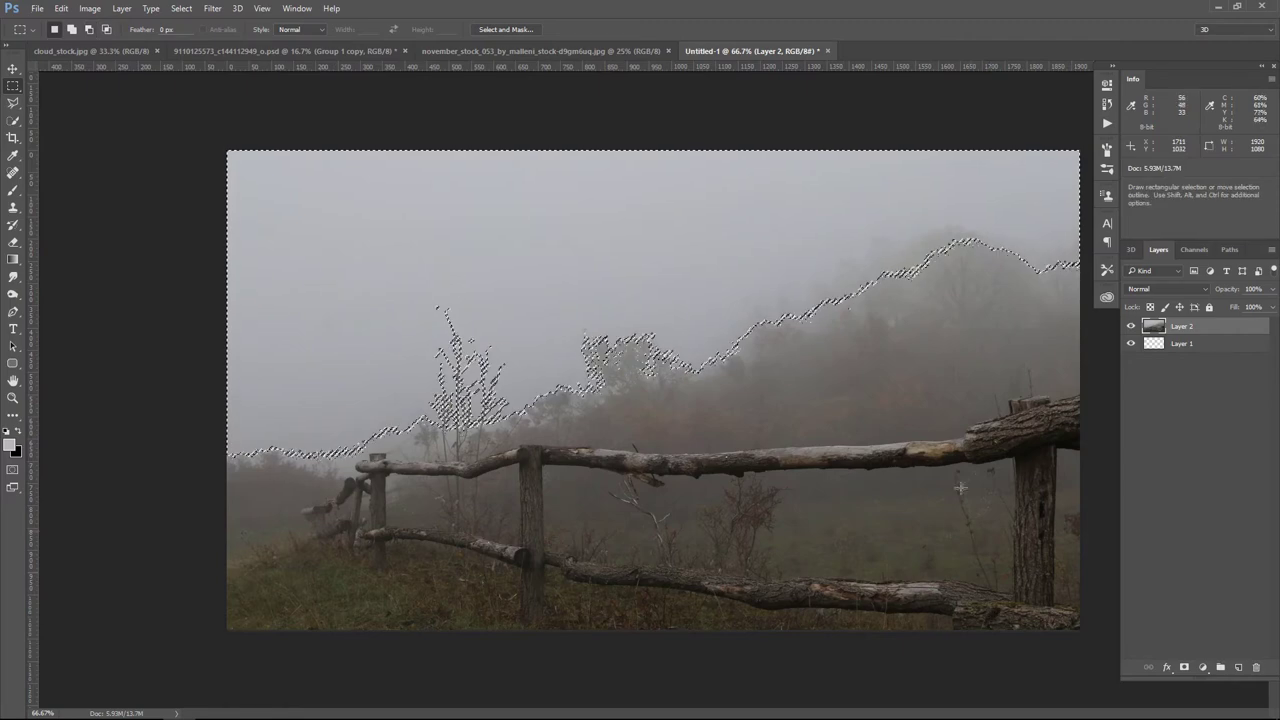
left_click_drag(975, 420, 985, 445)
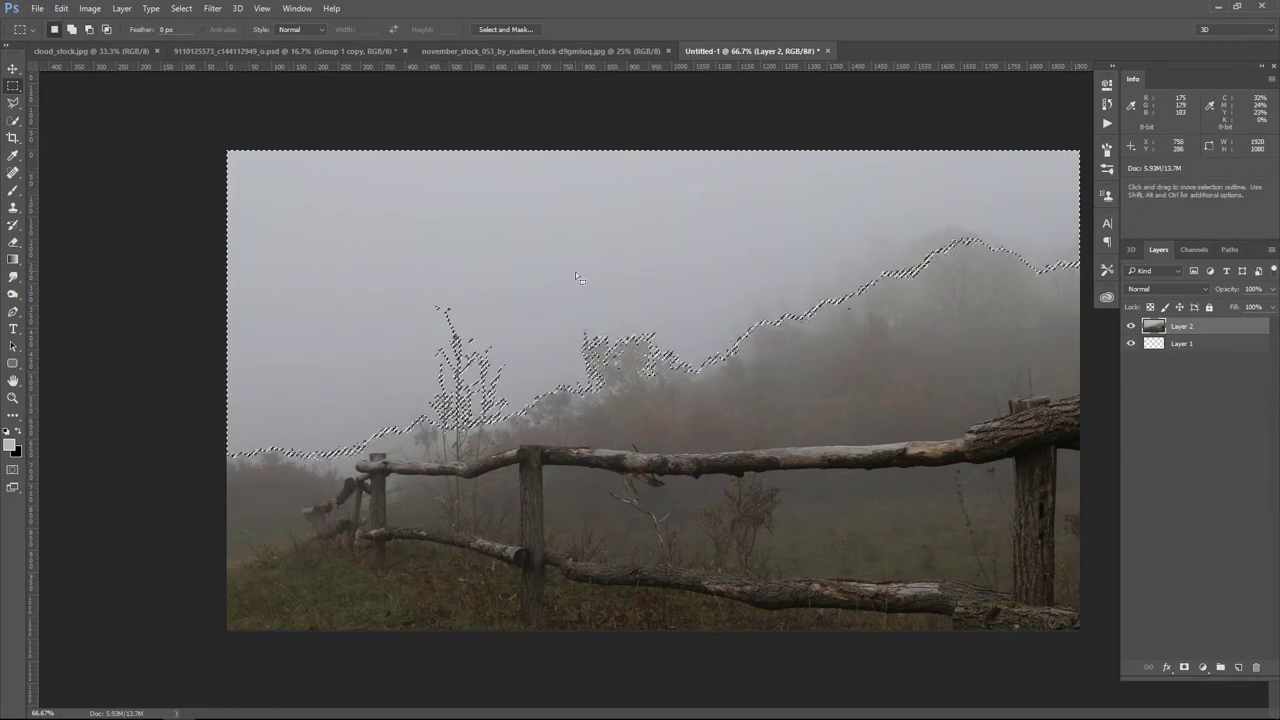
Step: Fill the sky selection on new Layer 3 with light grey, then bring up the horse image
left_click(1240, 667)
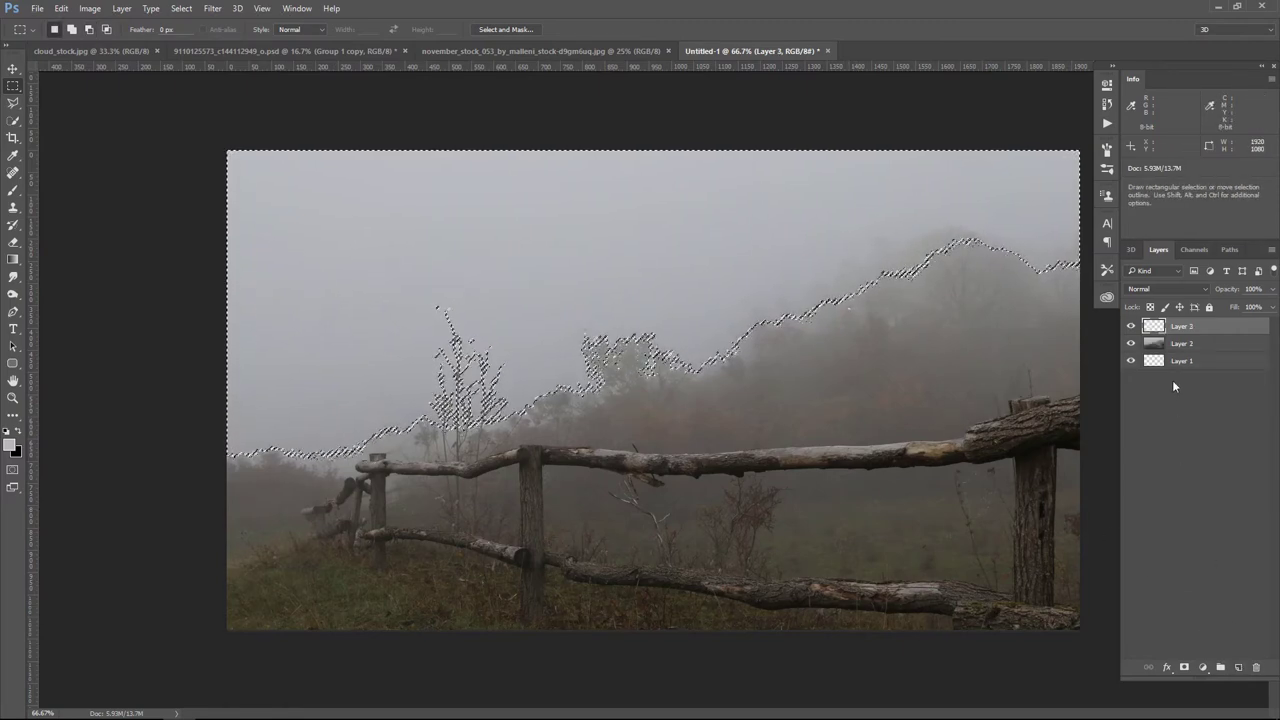
left_click(10, 448)
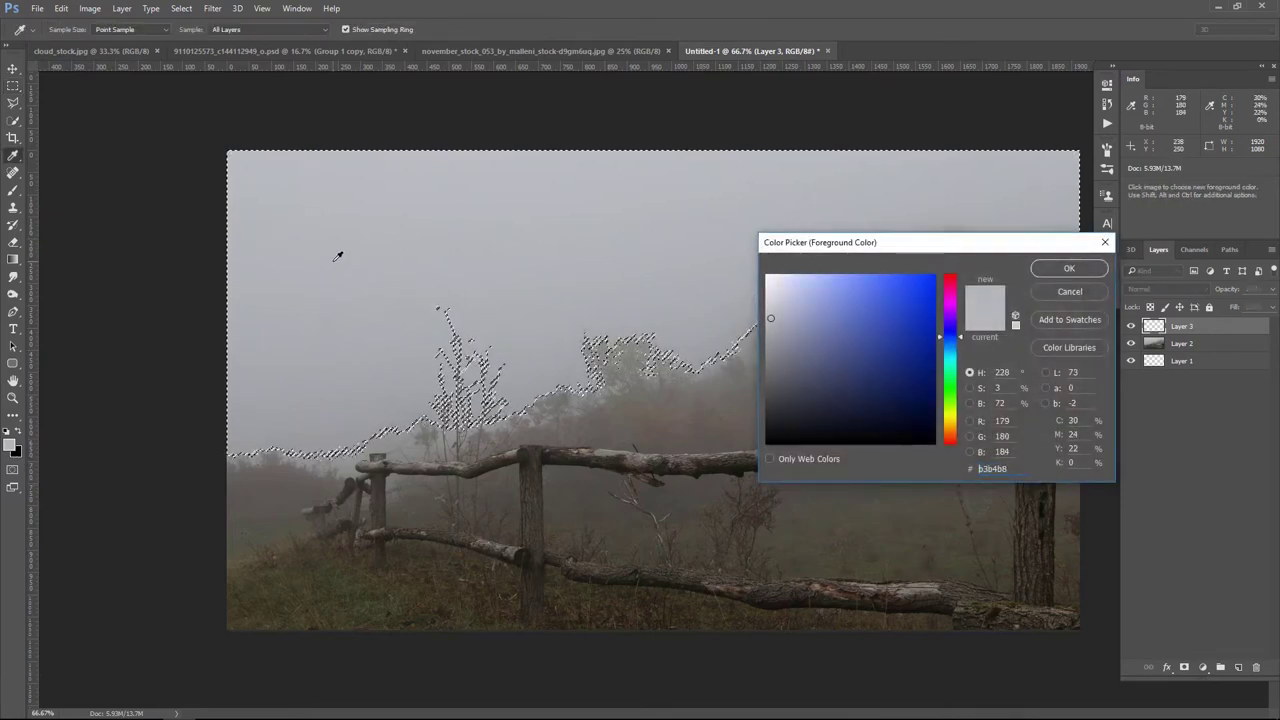
left_click(1069, 272)
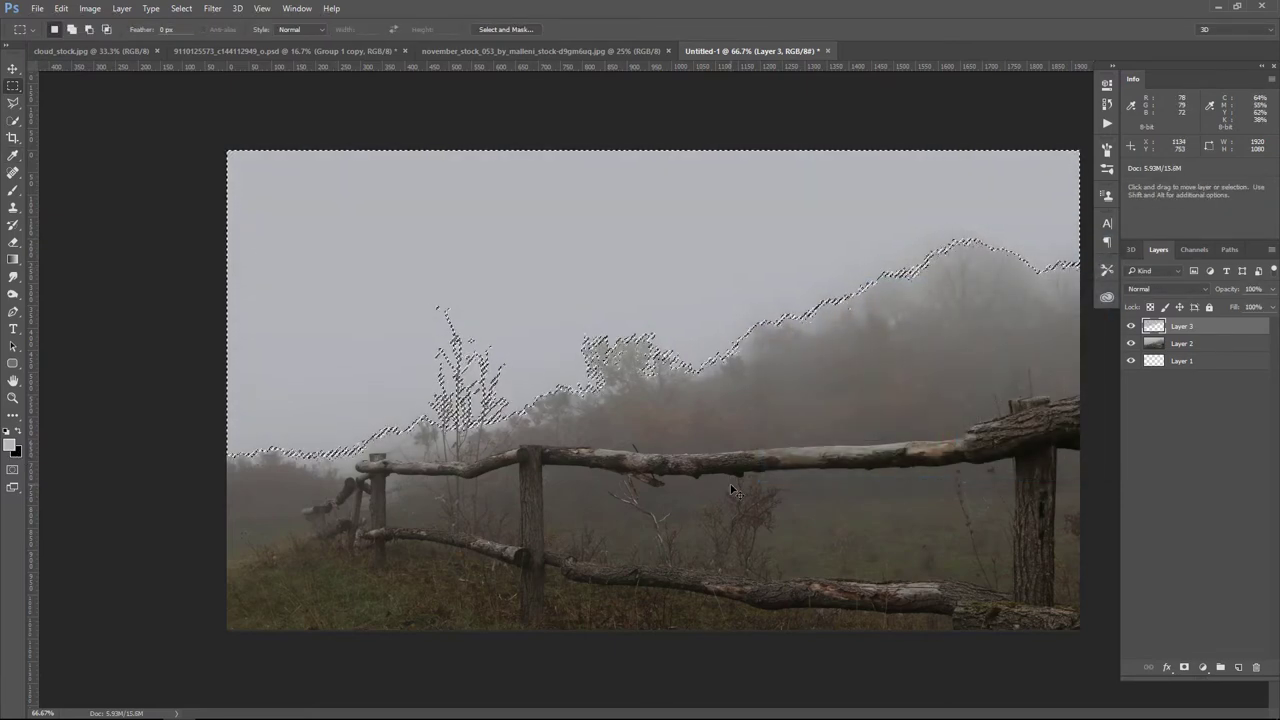
key("ctrl+d")
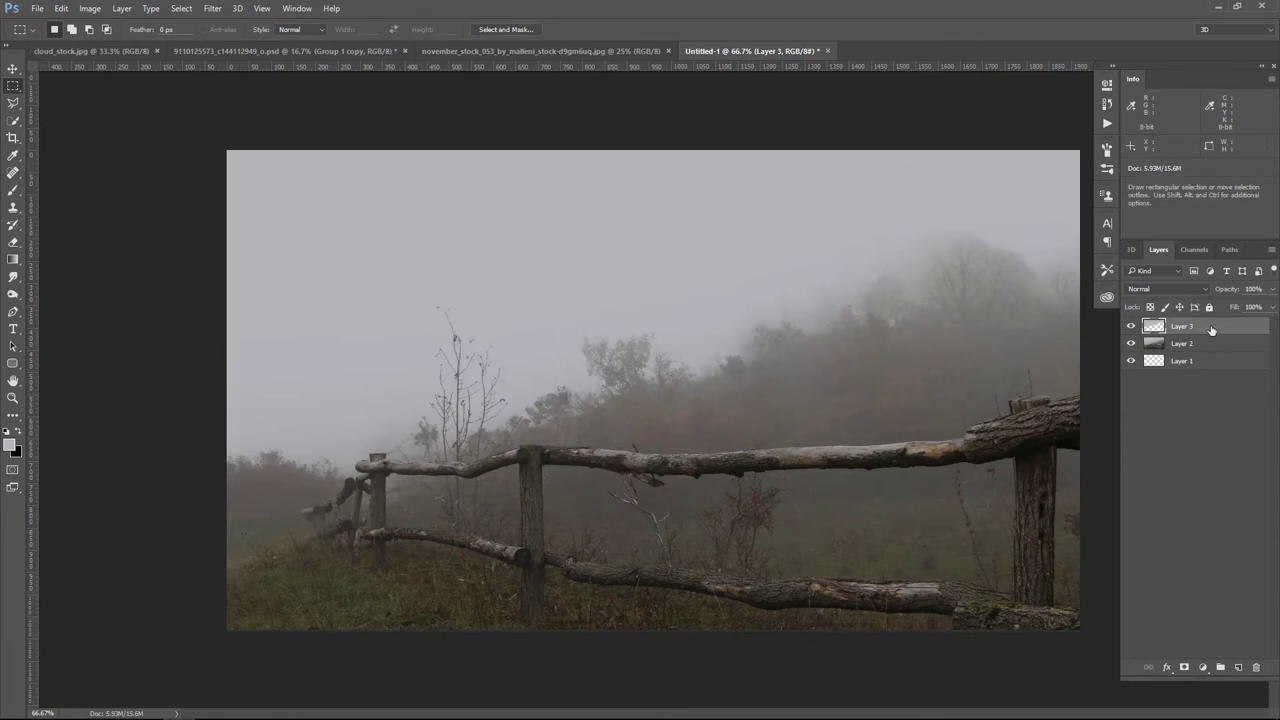
left_click(300, 50)
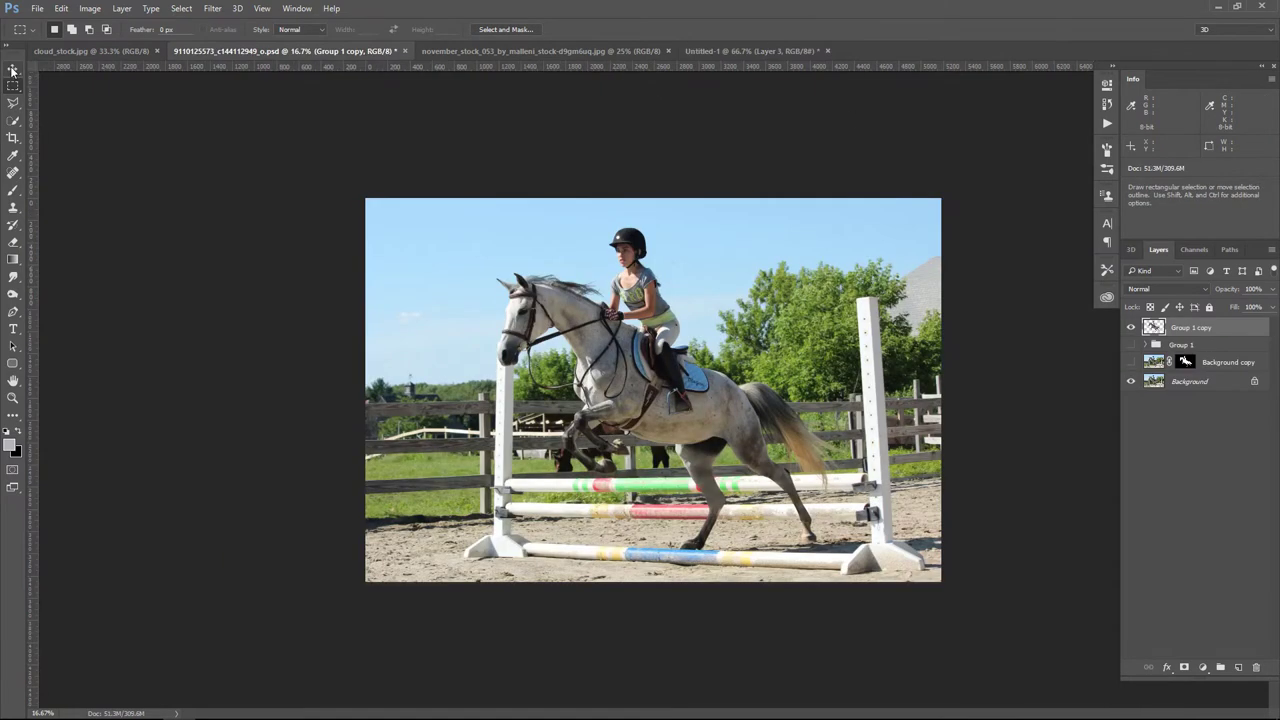
Step: Bring the storm cloud photo into the fence composition as Layer 4, clipped to Layer 3
key("ctrl+shift+Tab")
left_click_drag(650, 204, 757, 118)
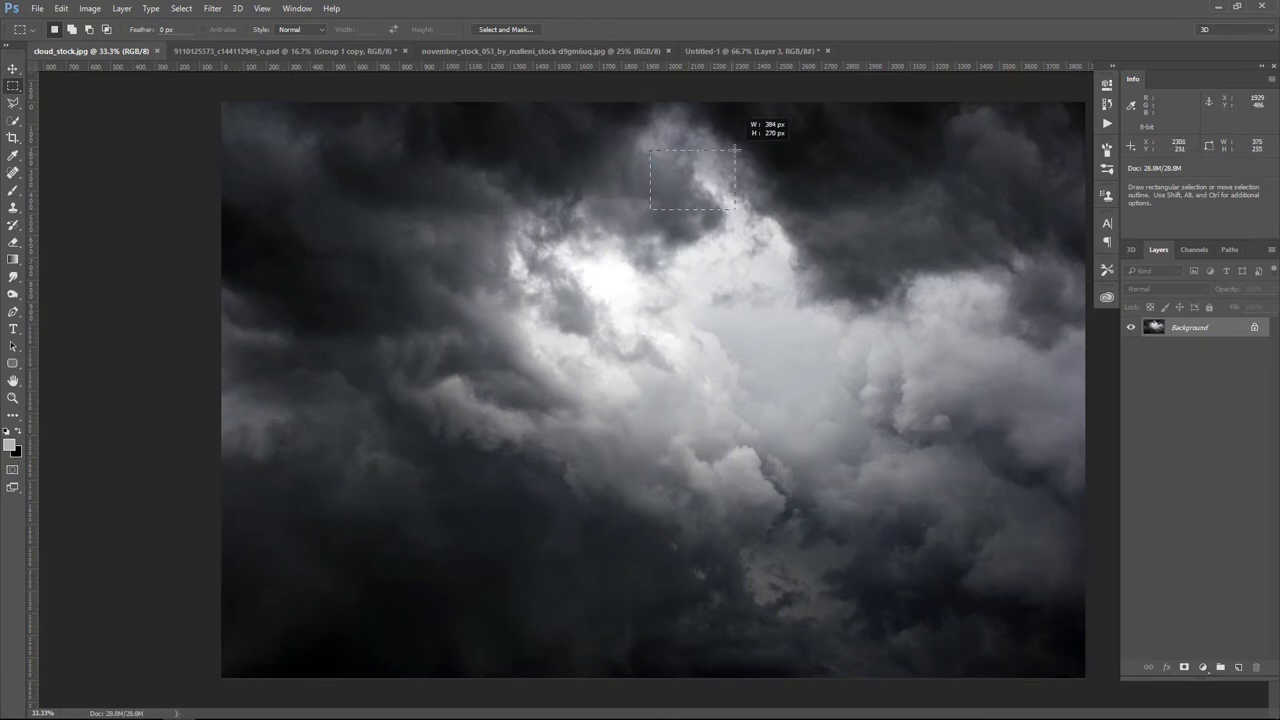
left_click(557, 168)
left_click(14, 69)
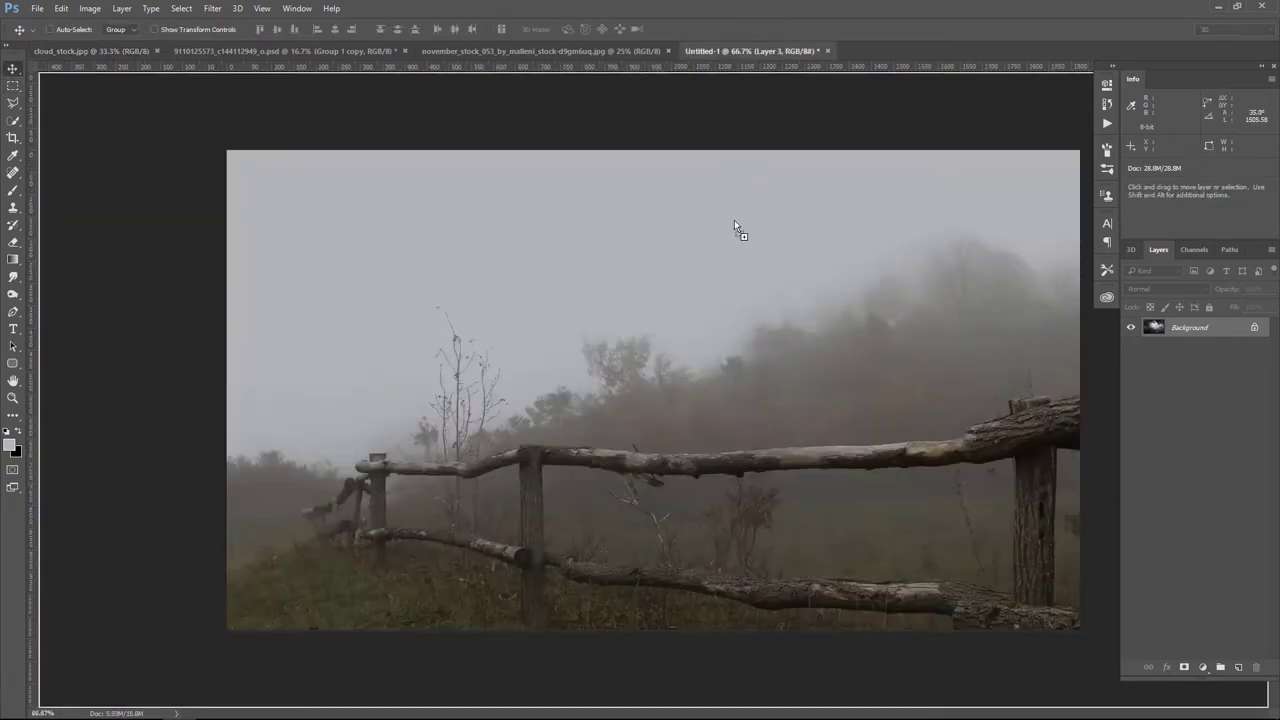
left_click_drag(619, 177, 733, 239)
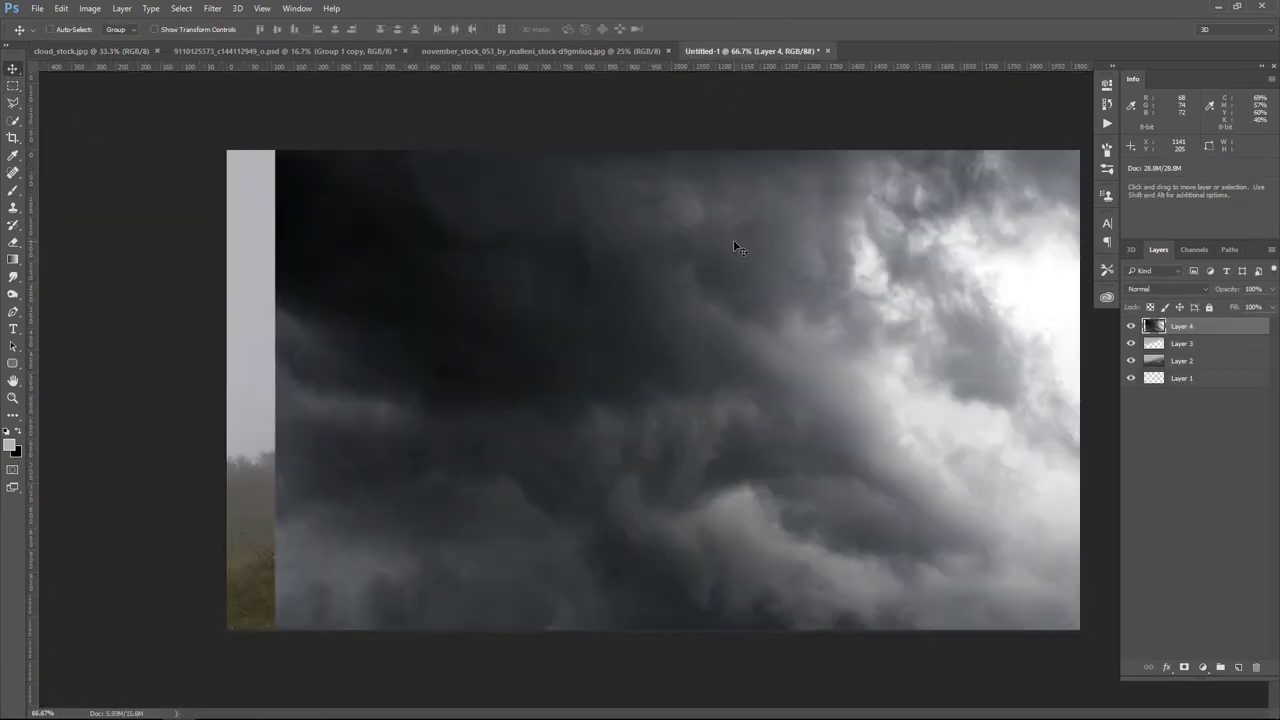
left_click(1244, 331, "alt")
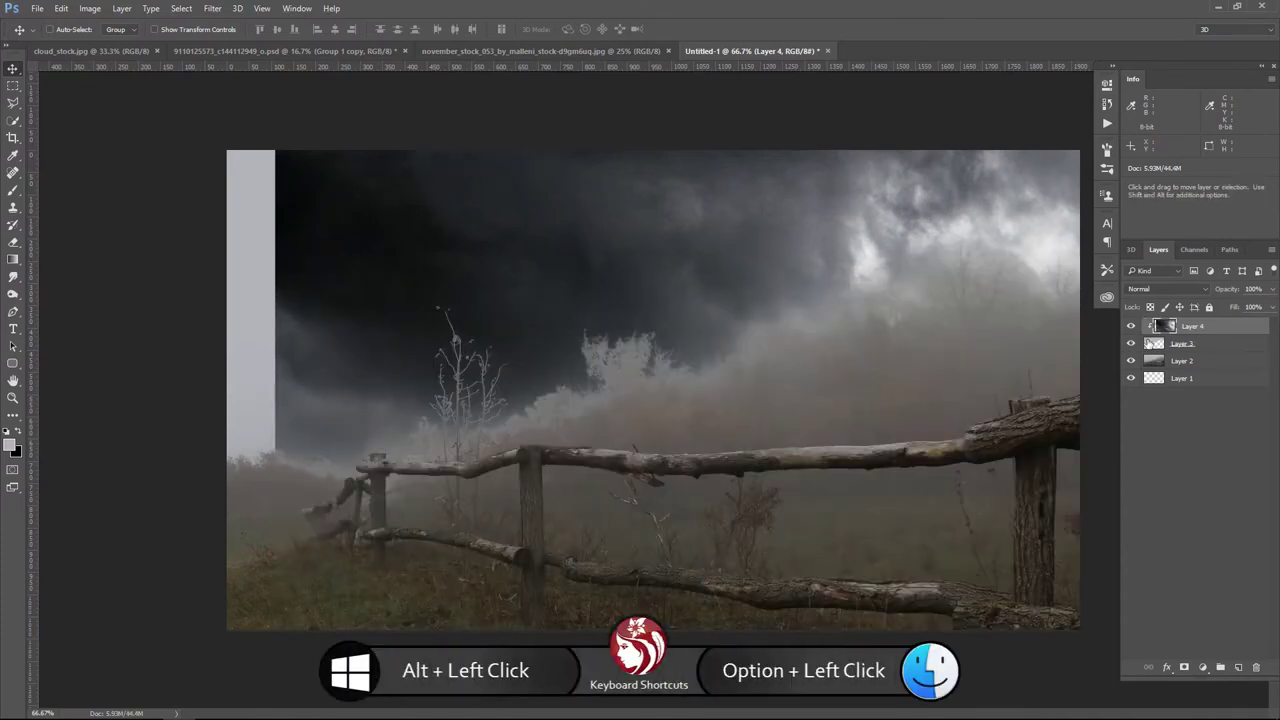
Step: Move the clouds left and scale them to about 86% to fill the sky
key("ctrl+t")
mouse_move(742, 282)
left_mouse_down()
mouse_move(576, 308)
mouse_move(611, 357)
left_mouse_up()
key("ctrl+minus")
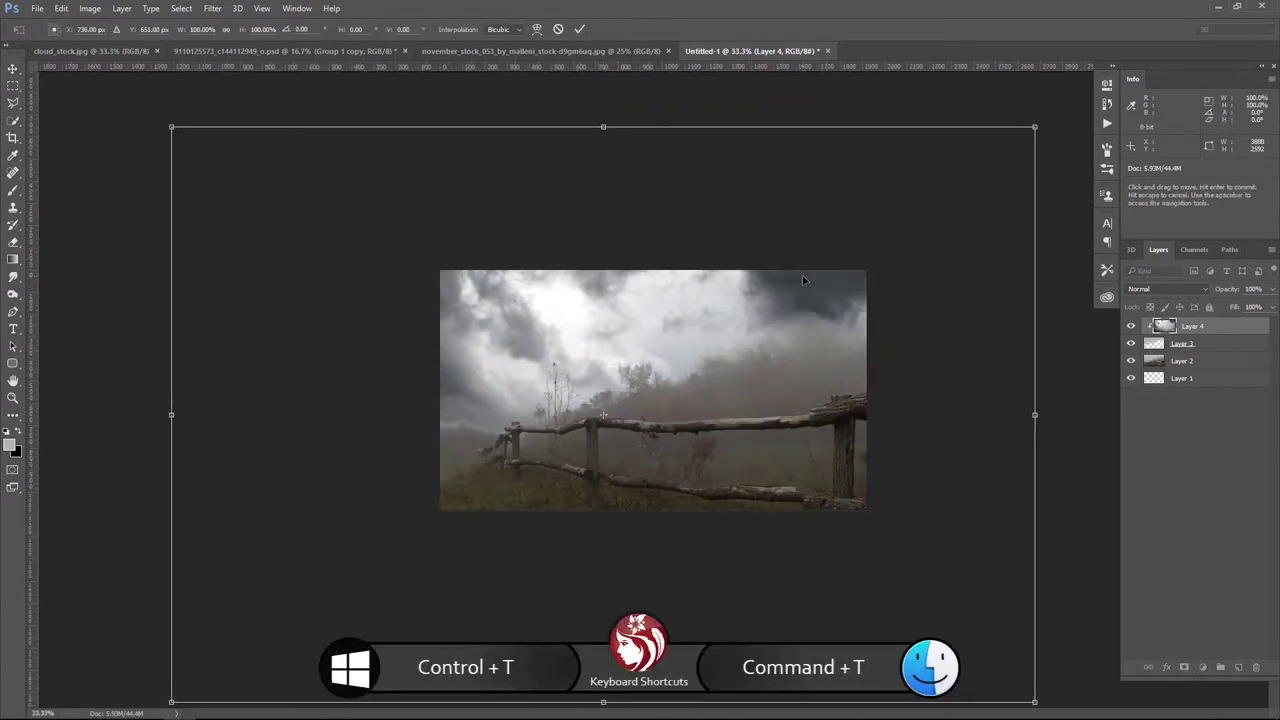
left_click_drag(802, 280, 828, 280)
mouse_move(1016, 153)
left_mouse_down()
mouse_move(940, 187)
mouse_move(871, 140)
mouse_move(836, 162)
mouse_move(855, 214)
mouse_move(875, 224)
left_mouse_up()
key("Return")
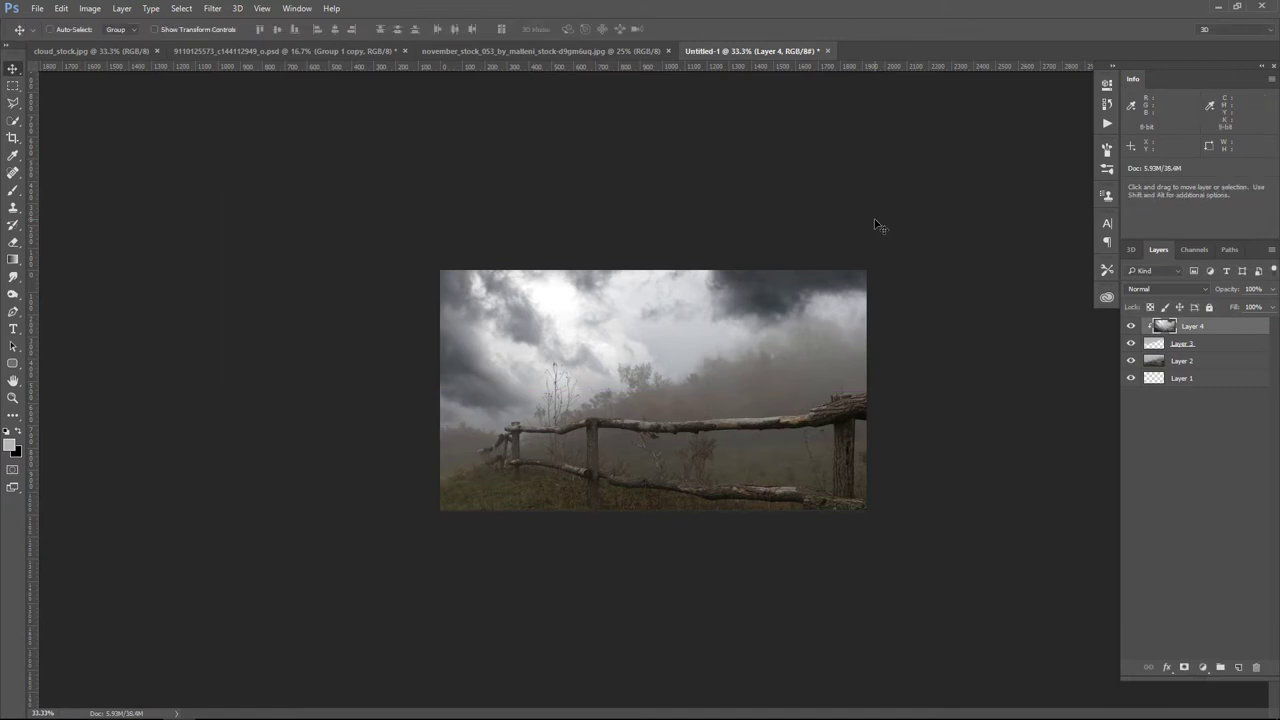
key("ctrl+plus")
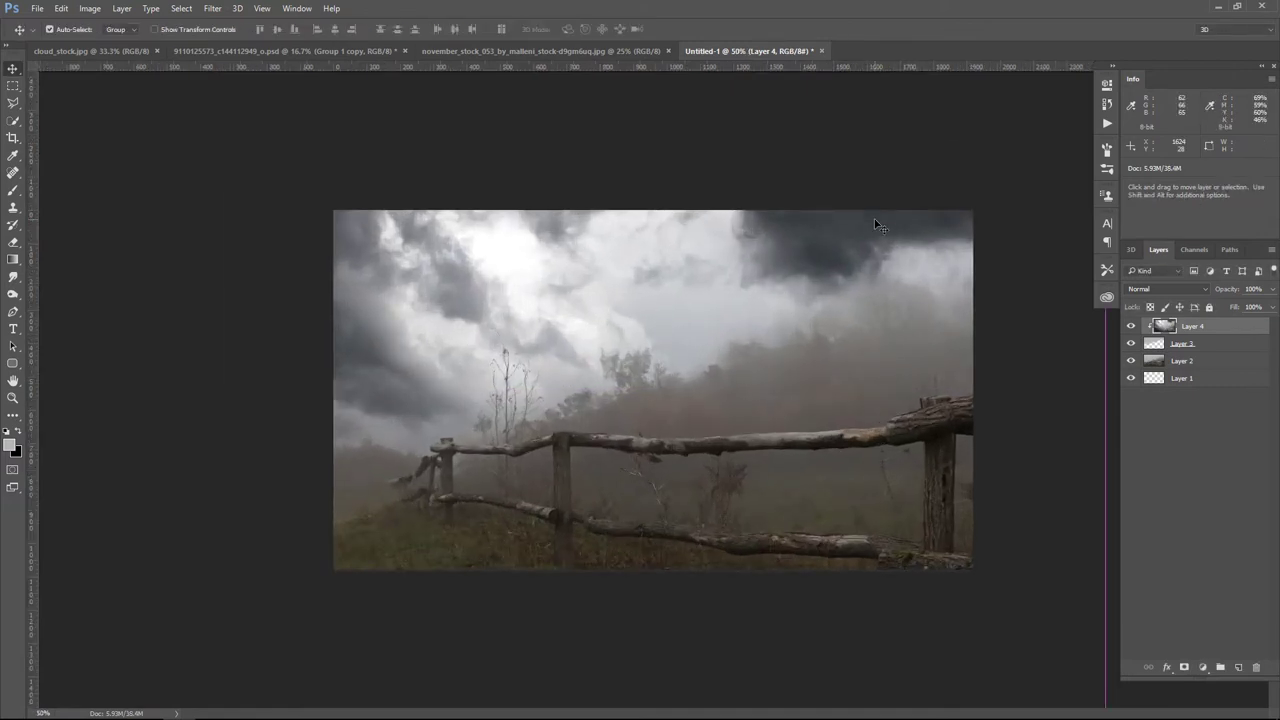
Step: Mask Layer 3 and paint black on it with a 600 px brush at 24% opacity
left_click(1183, 344)
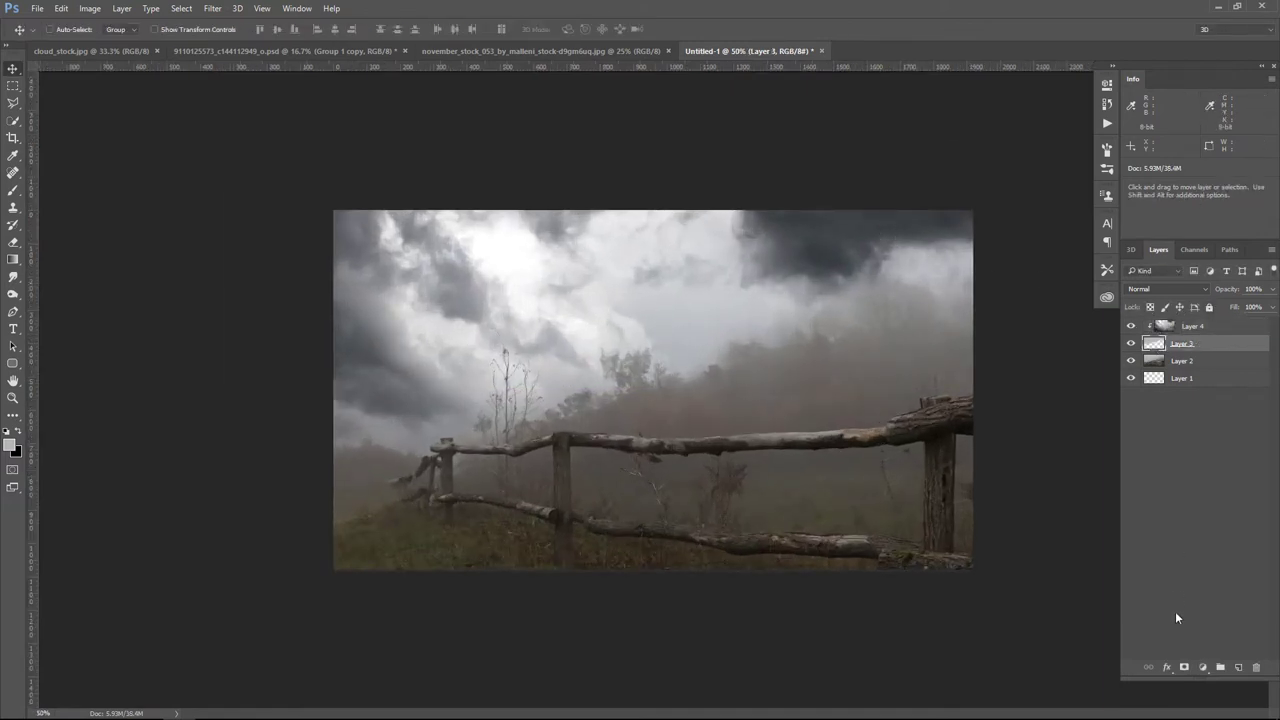
left_click(1186, 667)
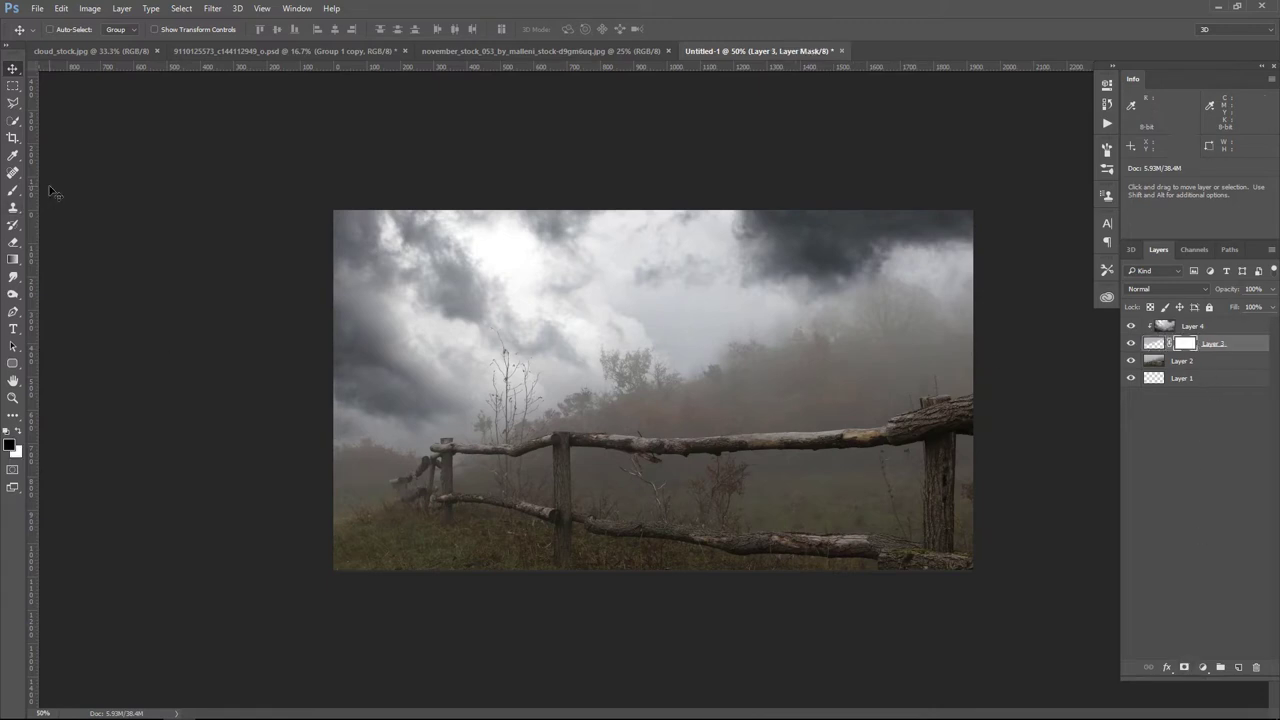
left_click(14, 191)
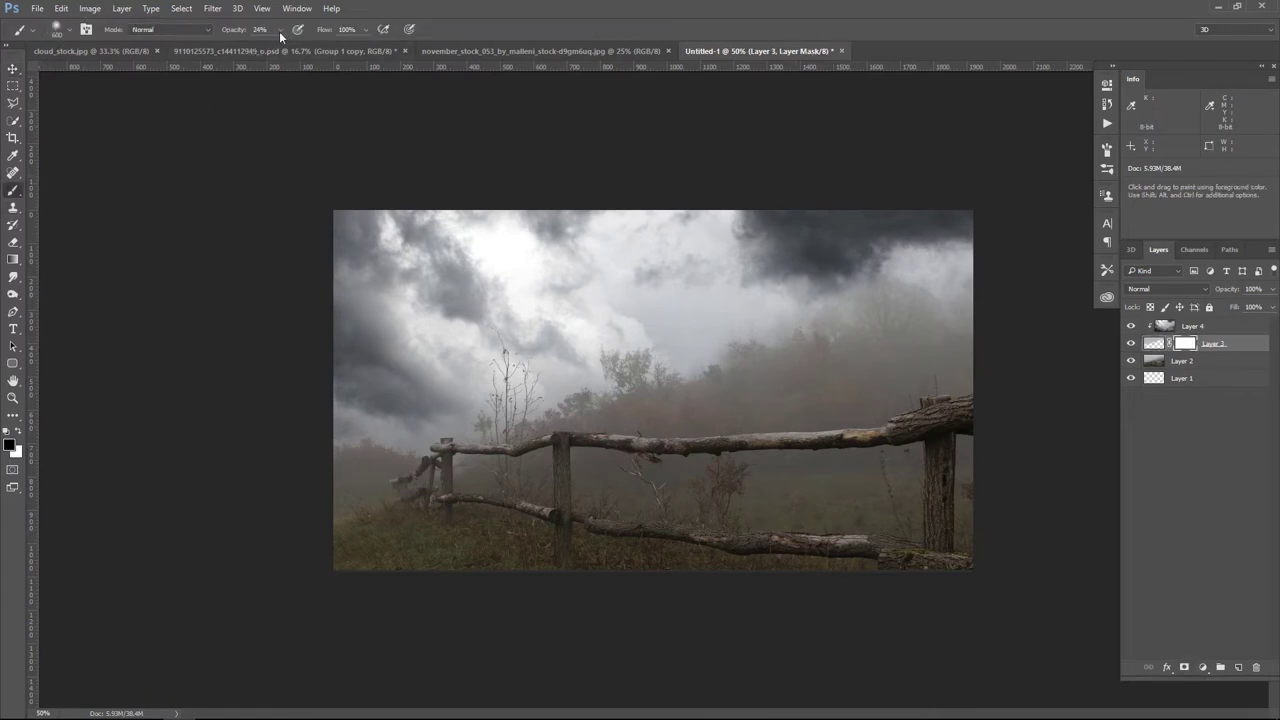
key("bracketright")
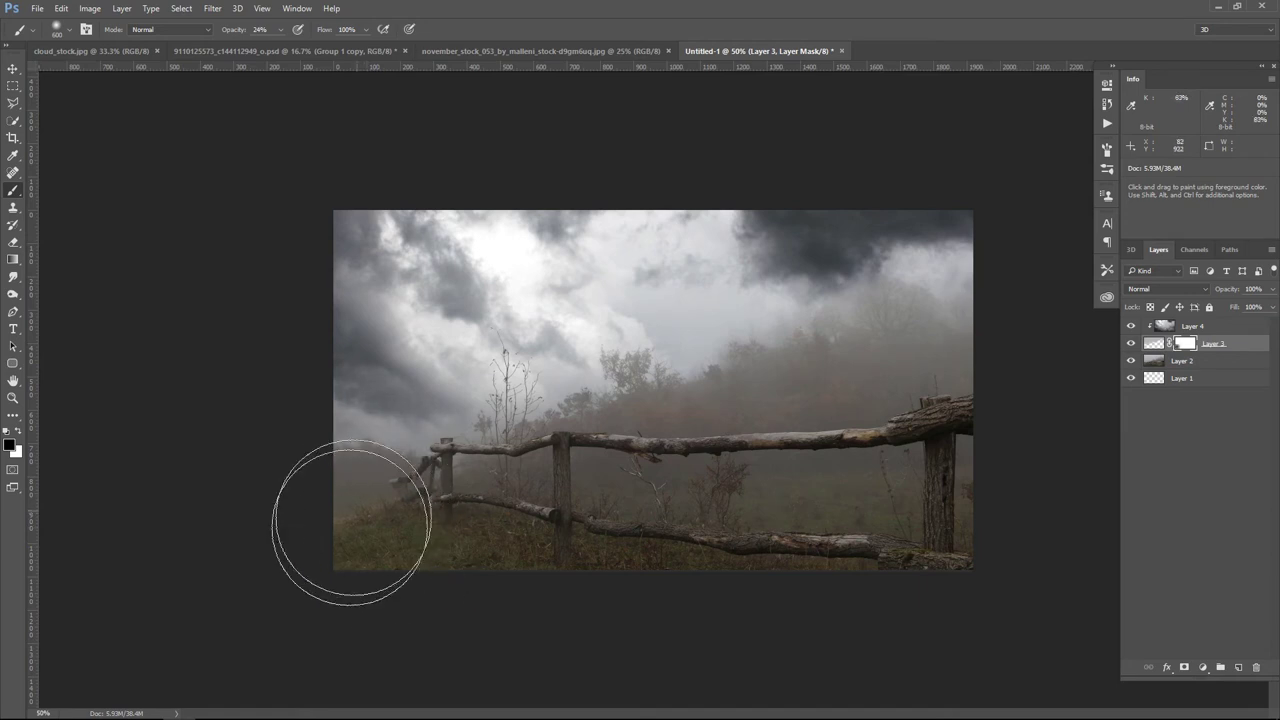
key("bracketright")
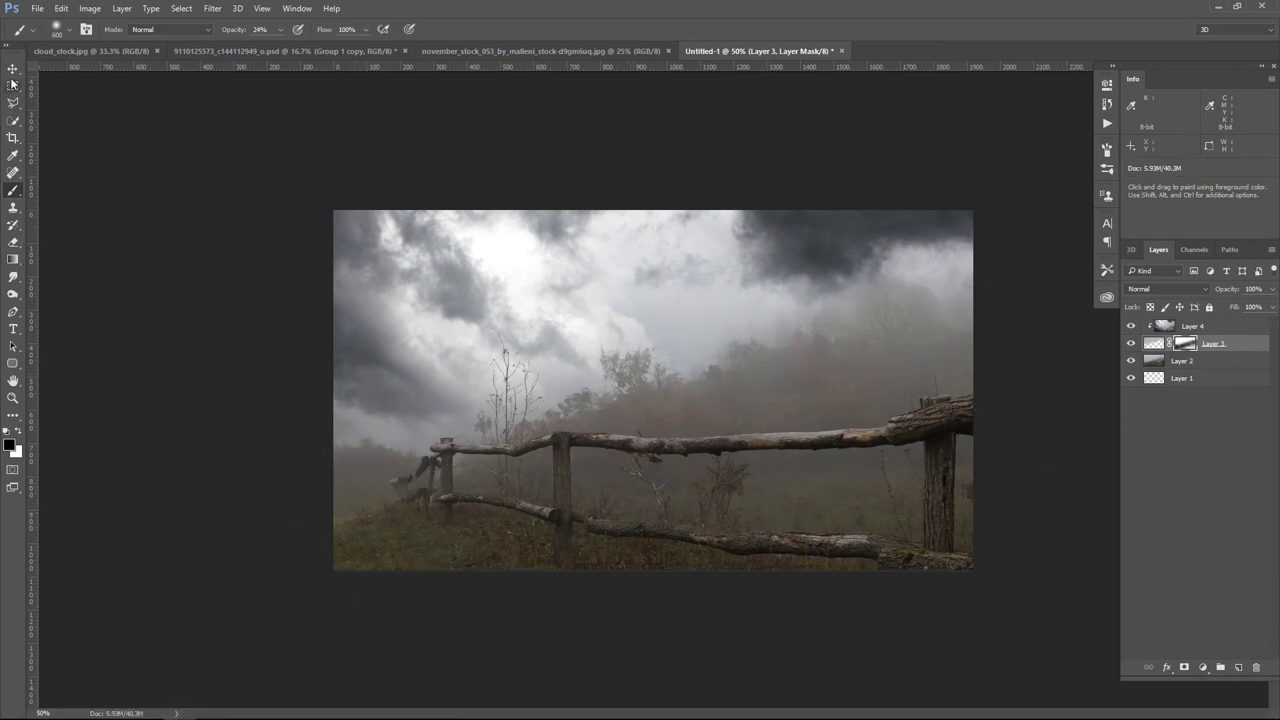
left_click(14, 68)
left_click(1131, 343)
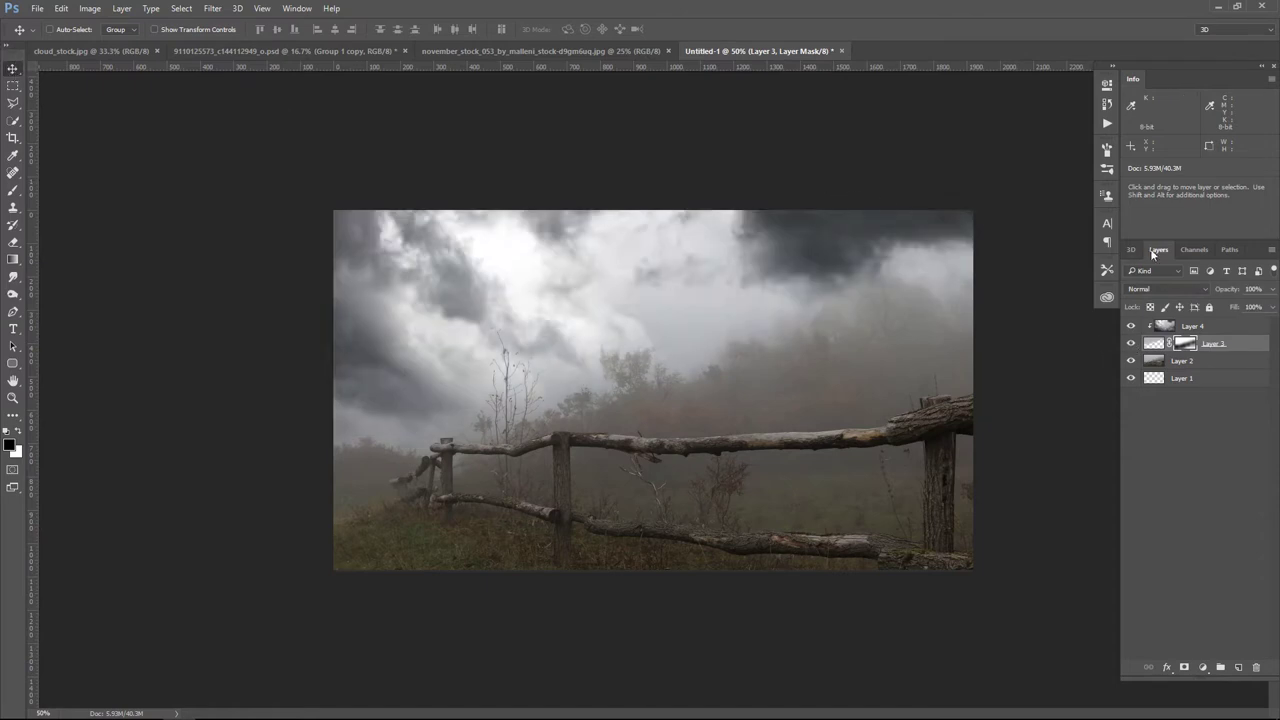
Step: Drag Layer 2 onto New Layer to create Layer 2 copy, then toggle visibility to check it
left_click(1234, 362)
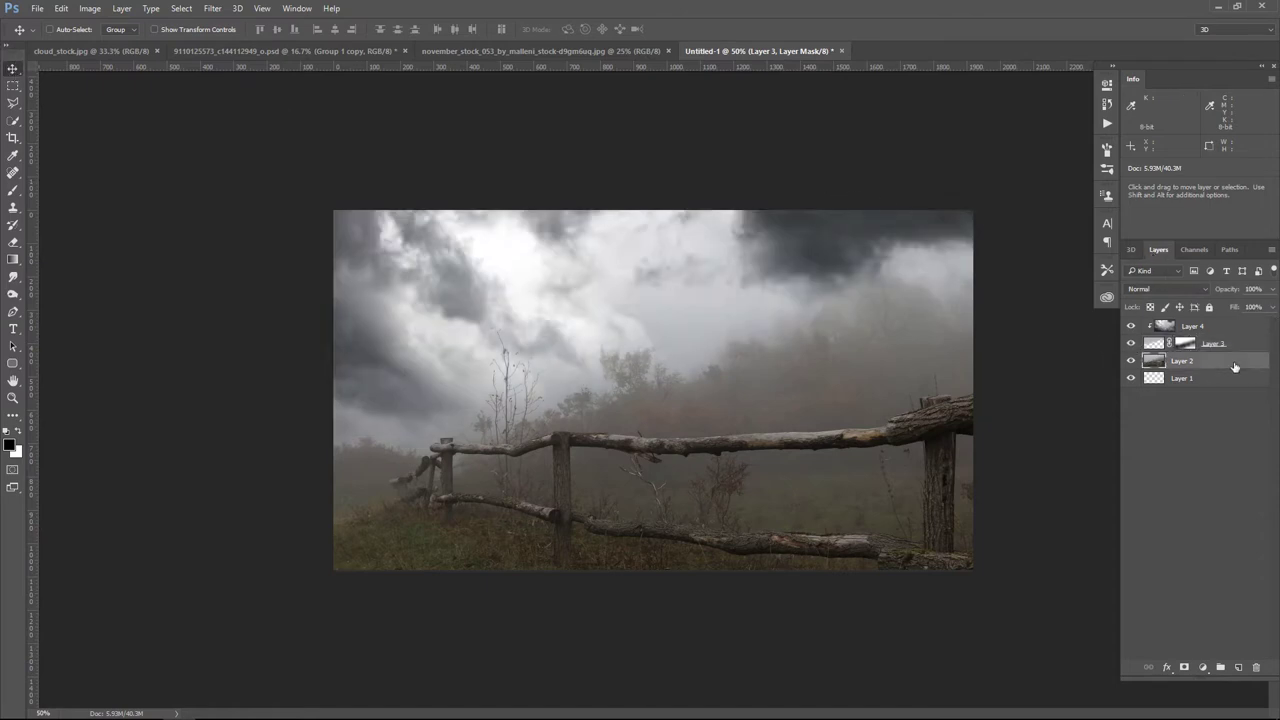
left_click_drag(1230, 365, 1237, 665)
left_click_drag(1133, 379, 1133, 362)
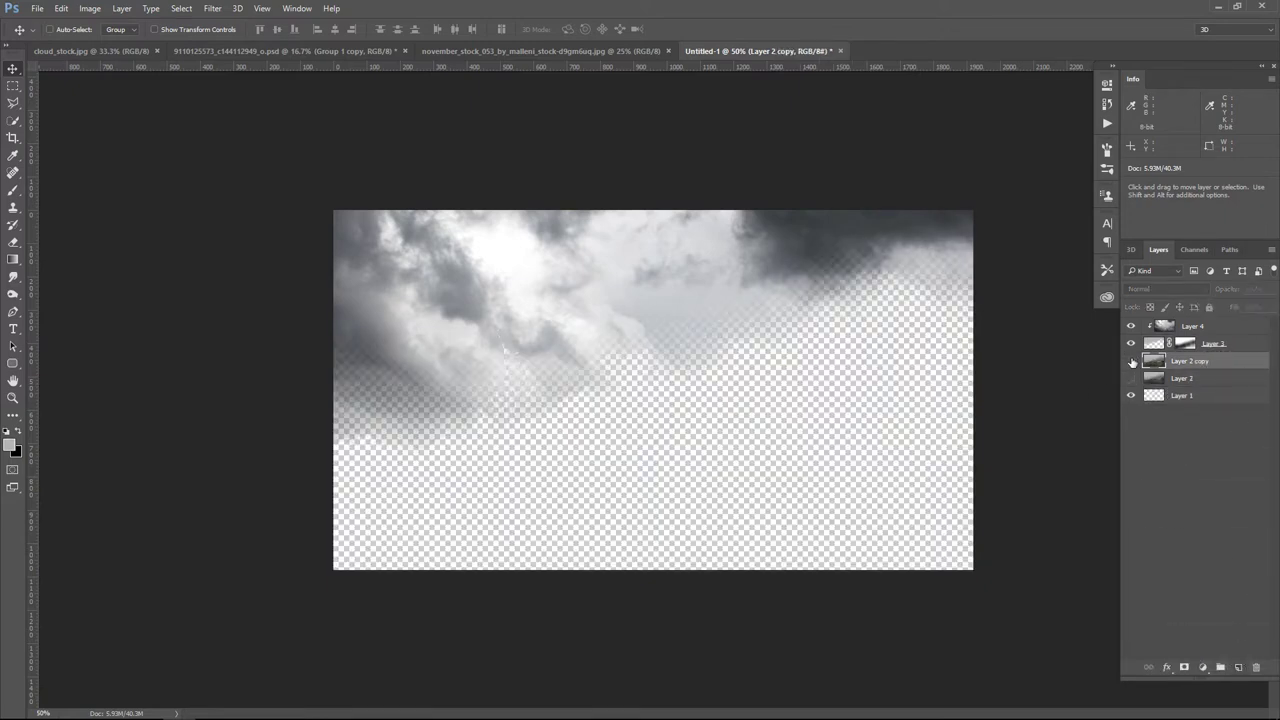
left_click(1131, 378)
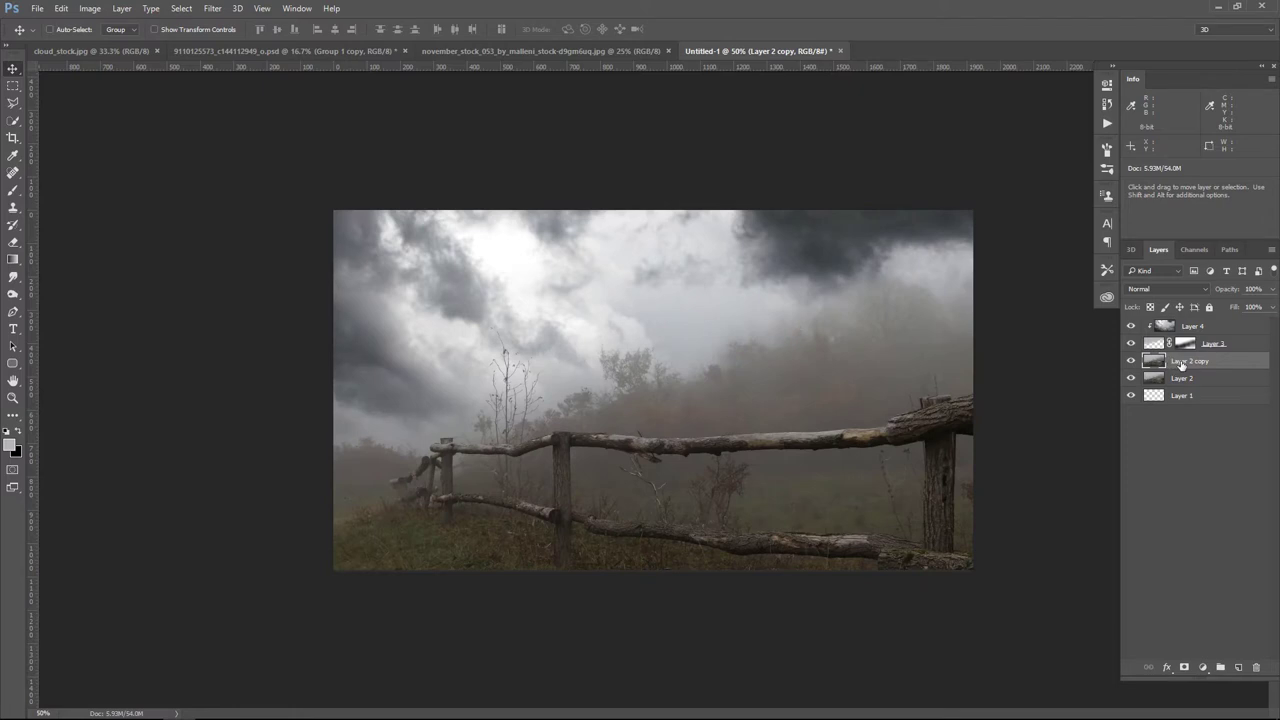
key("ctrl+plus")
key("w")
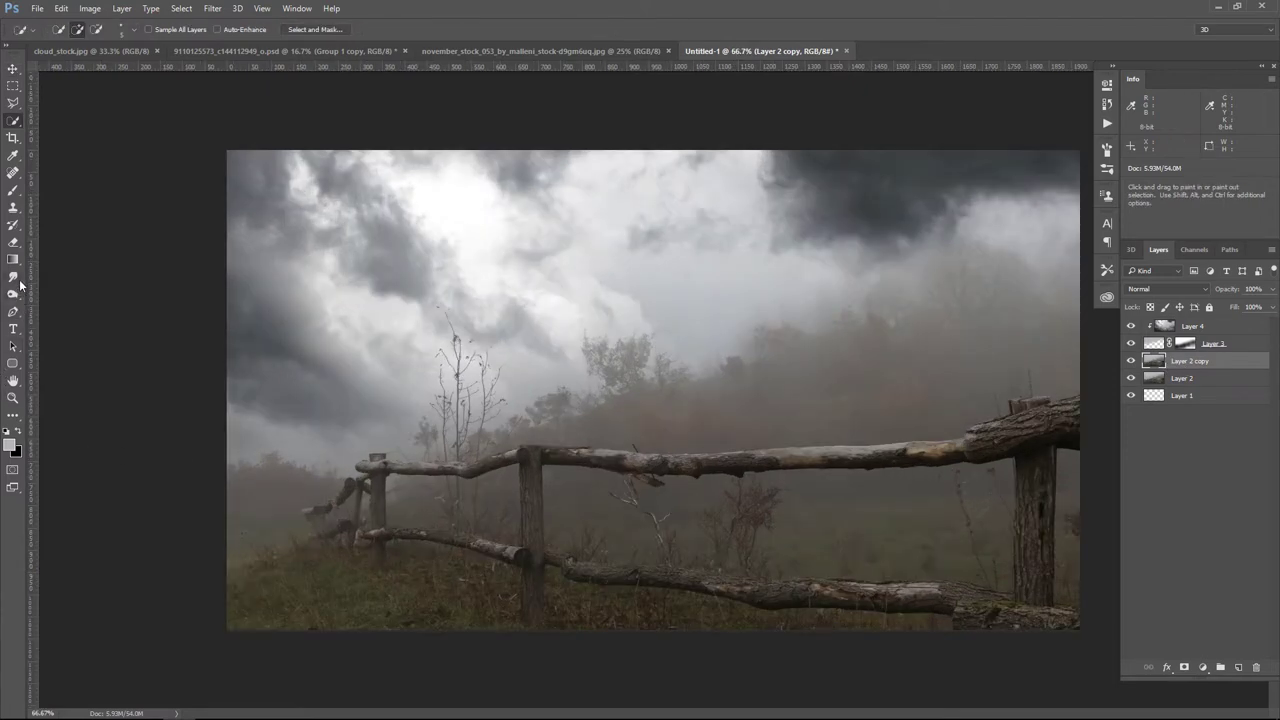
Step: Start a Pen path around the front fence post and rails at 300% zoom
left_click(13, 315)
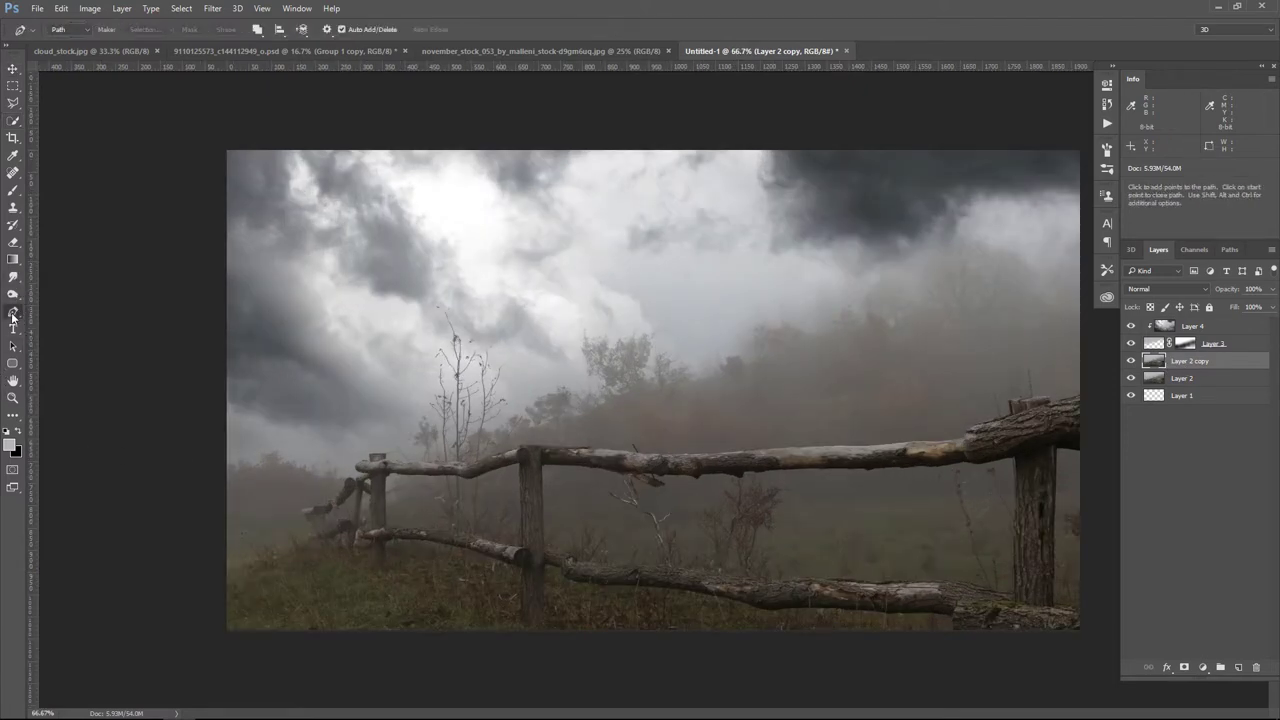
scroll(1032, 454, "up", 5)
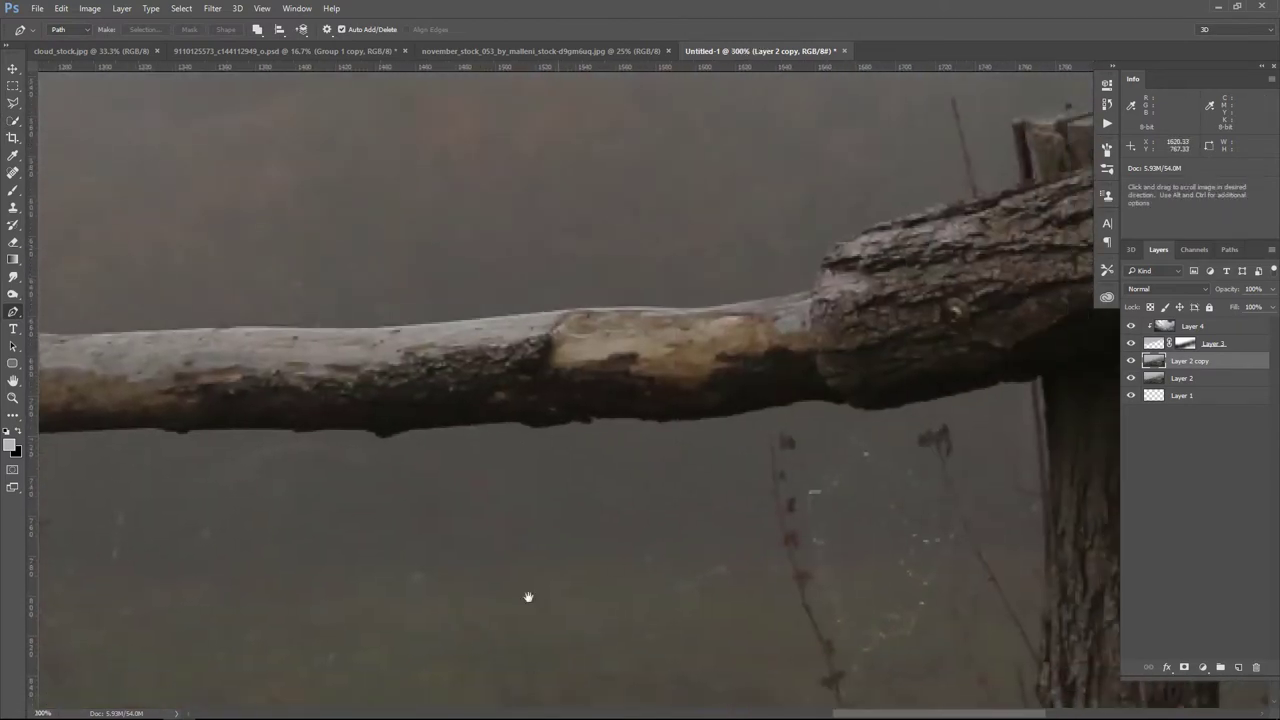
left_click_drag(528, 597, 486, 586)
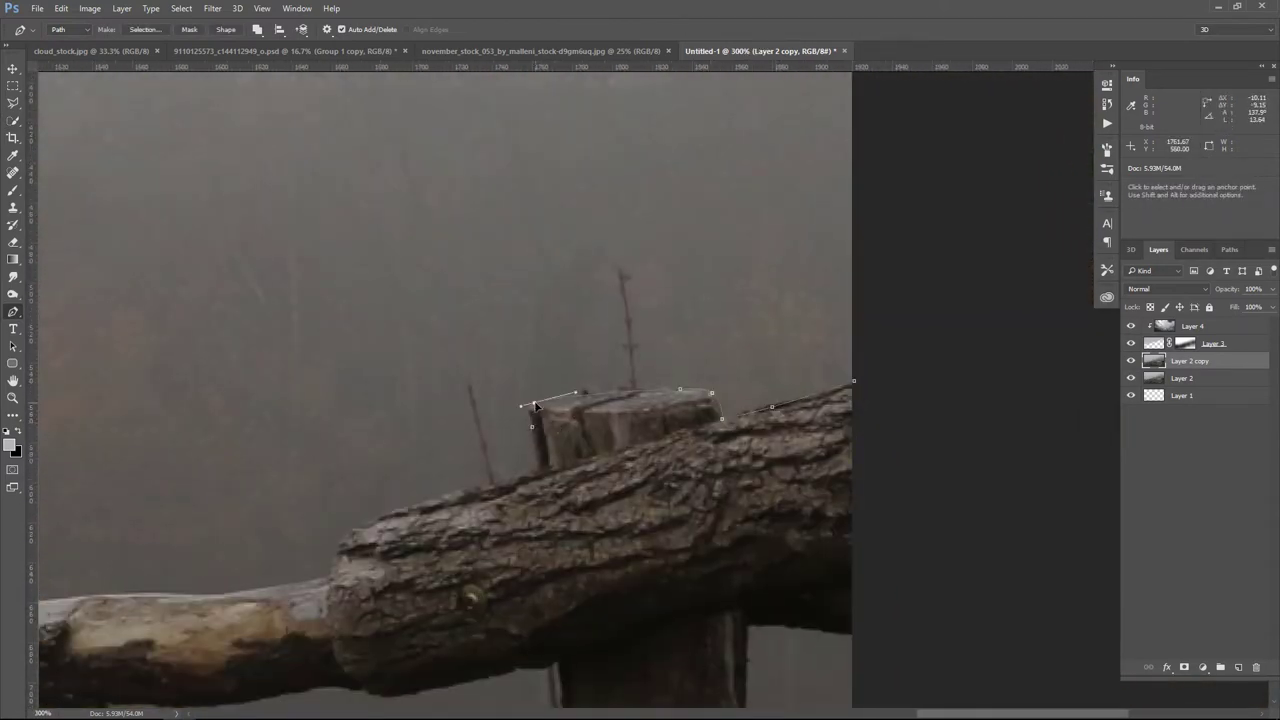
mouse_move(683, 396)
left_mouse_down()
mouse_move(769, 536)
mouse_move(843, 543)
left_mouse_up()
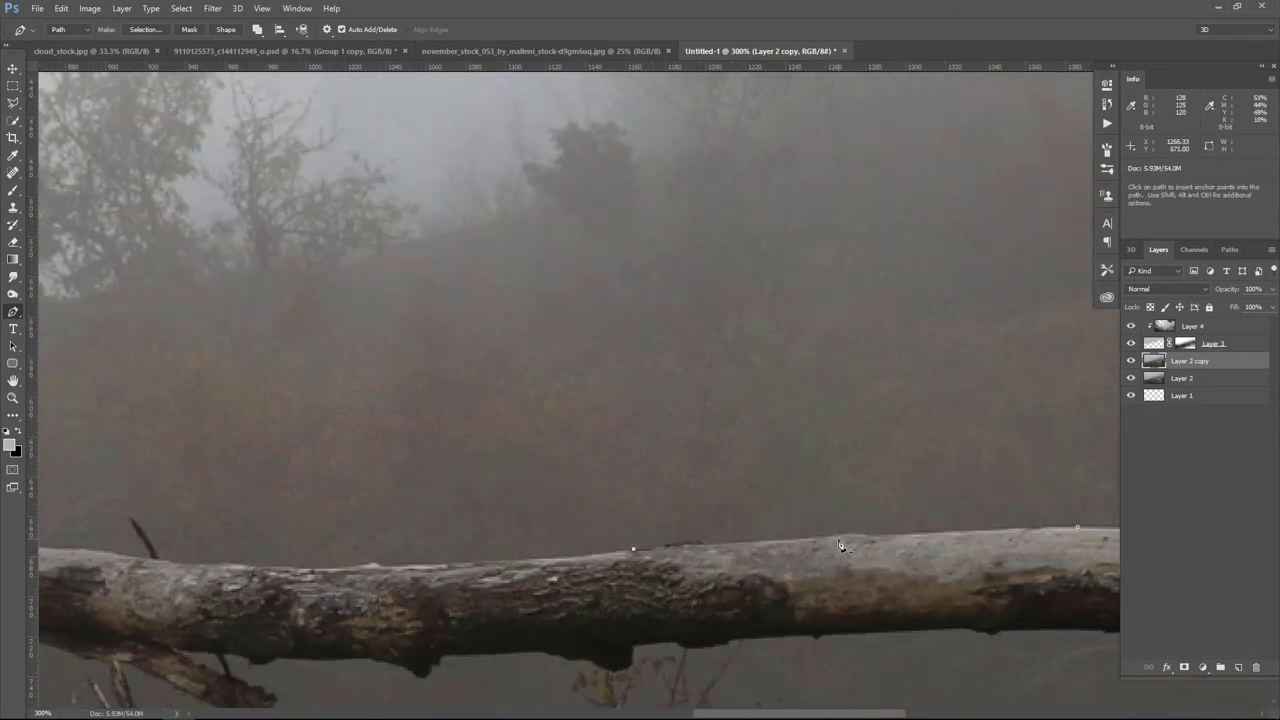
mouse_move(409, 566)
left_mouse_down()
mouse_move(594, 500)
mouse_move(512, 470)
left_mouse_up()
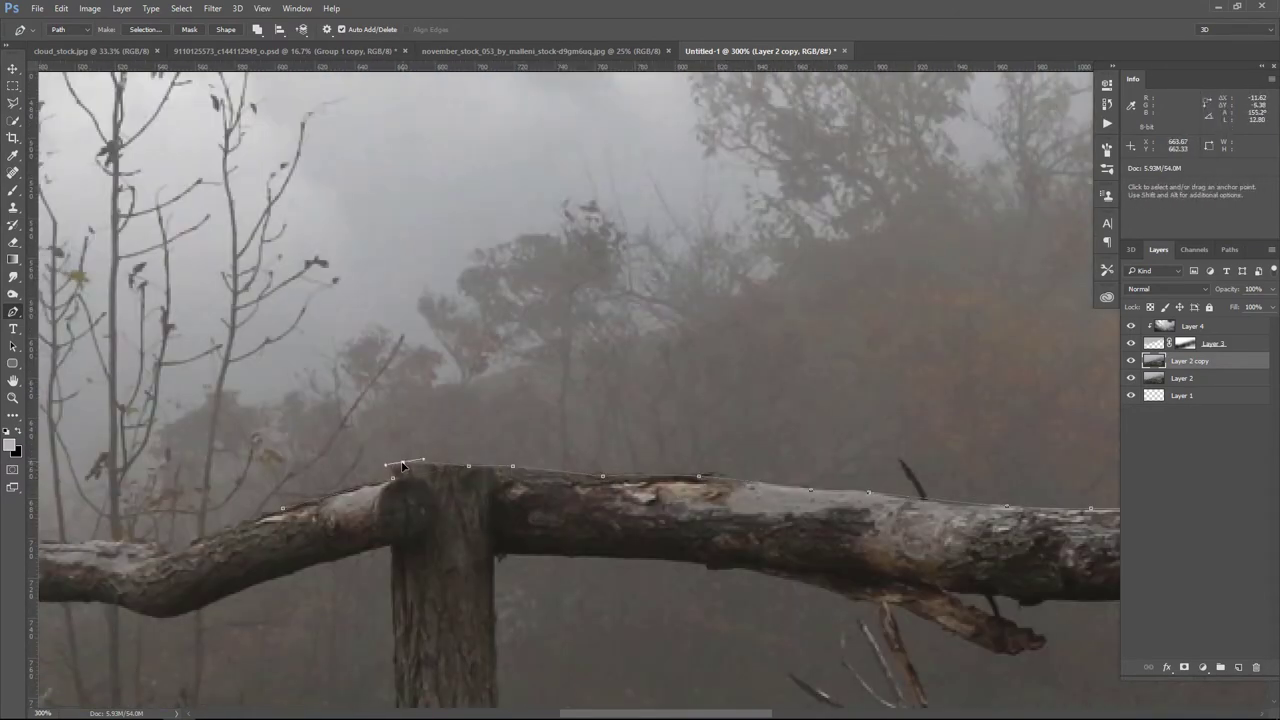
left_click_drag(402, 466, 641, 580)
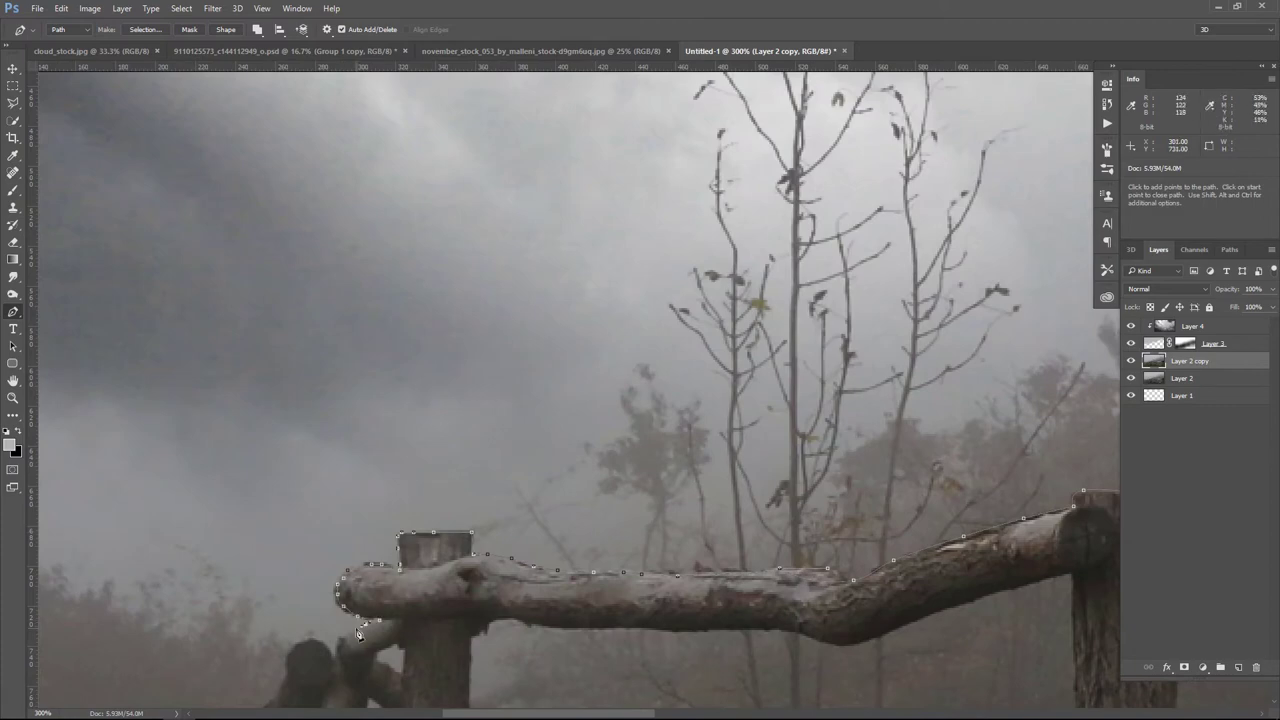
Step: Continue the fence path along the rail's underside toward the tree
mouse_move(358, 634)
left_mouse_down()
mouse_move(483, 374)
mouse_move(341, 422)
left_mouse_up()
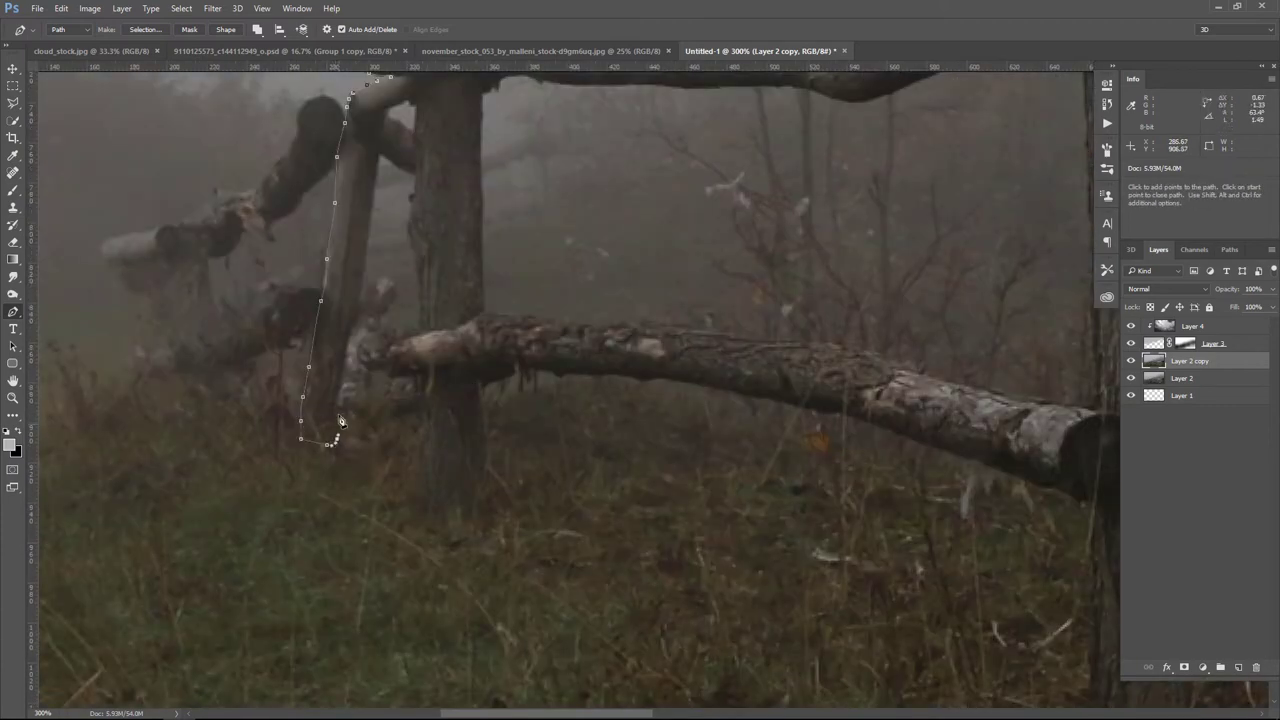
left_click_drag(838, 415, 507, 353)
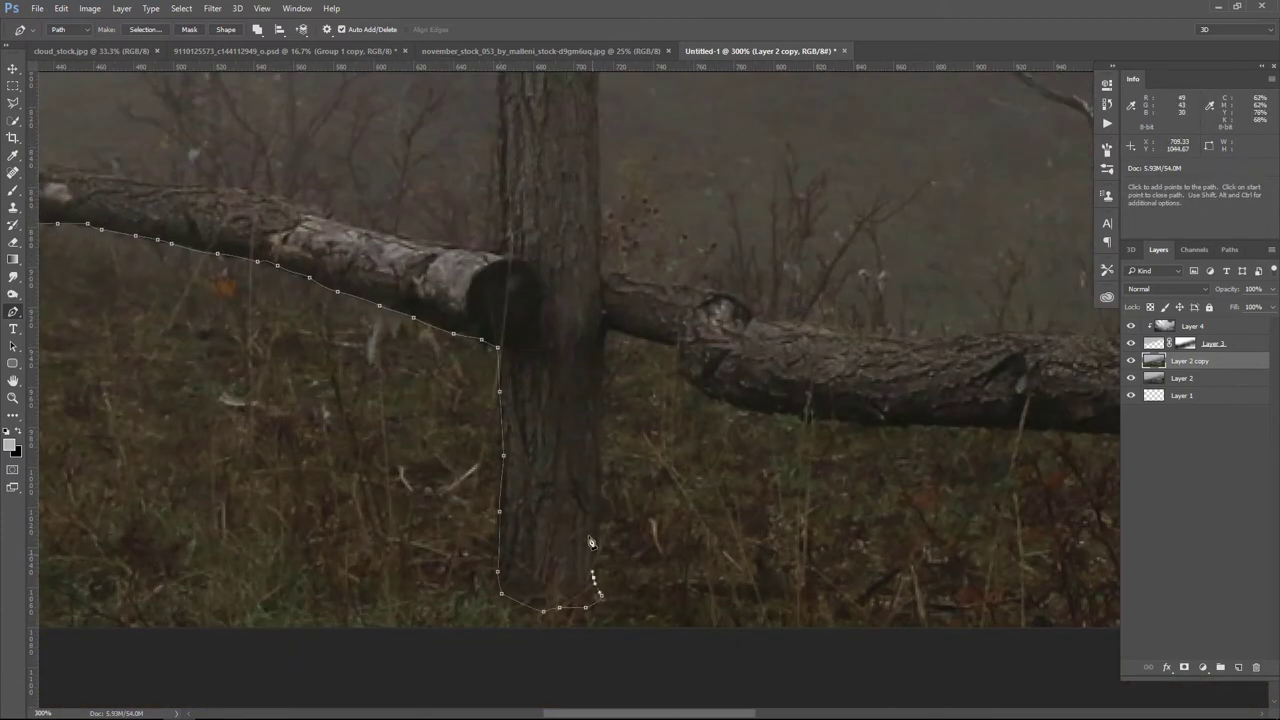
left_click_drag(610, 336, 257, 400)
left_click_drag(700, 400, 457, 386)
left_click_drag(900, 380, 560, 366)
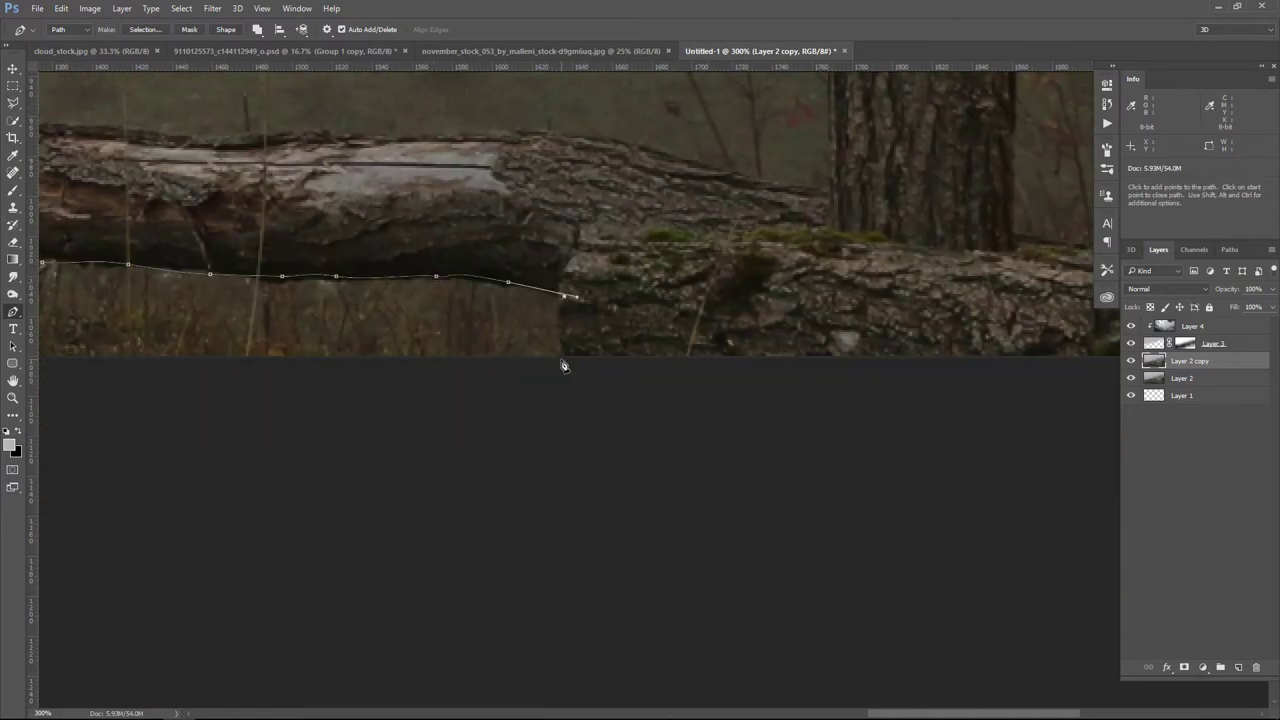
left_click_drag(800, 300, 407, 276)
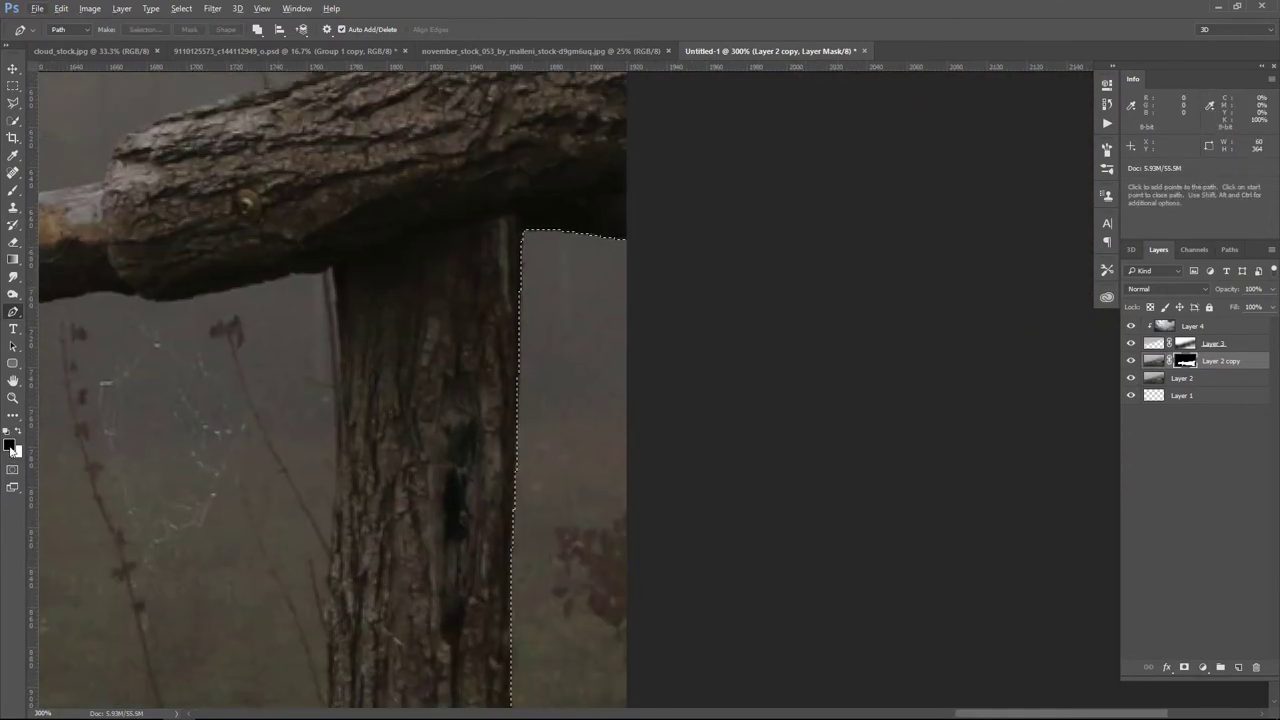
Step: Outline the broken gap between the leftmost post and the leaning rail with Pen anchors
left_click_drag(226, 557, 788, 253)
scroll(767, 367, "down", 3)
scroll(592, 484, "left", 5)
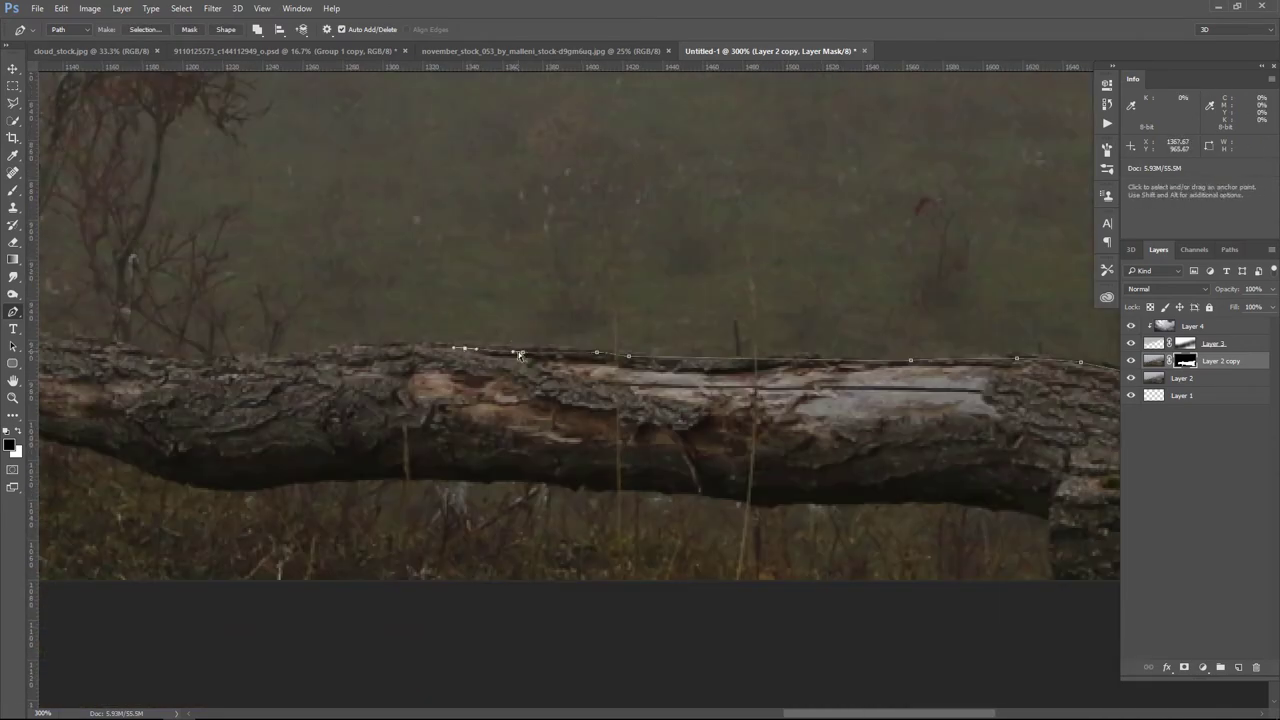
scroll(523, 357, "left", 5)
scroll(560, 327, "left", 5)
scroll(540, 300, "left", 5)
left_click(500, 261)
left_click(590, 258)
scroll(626, 268, "right", 5)
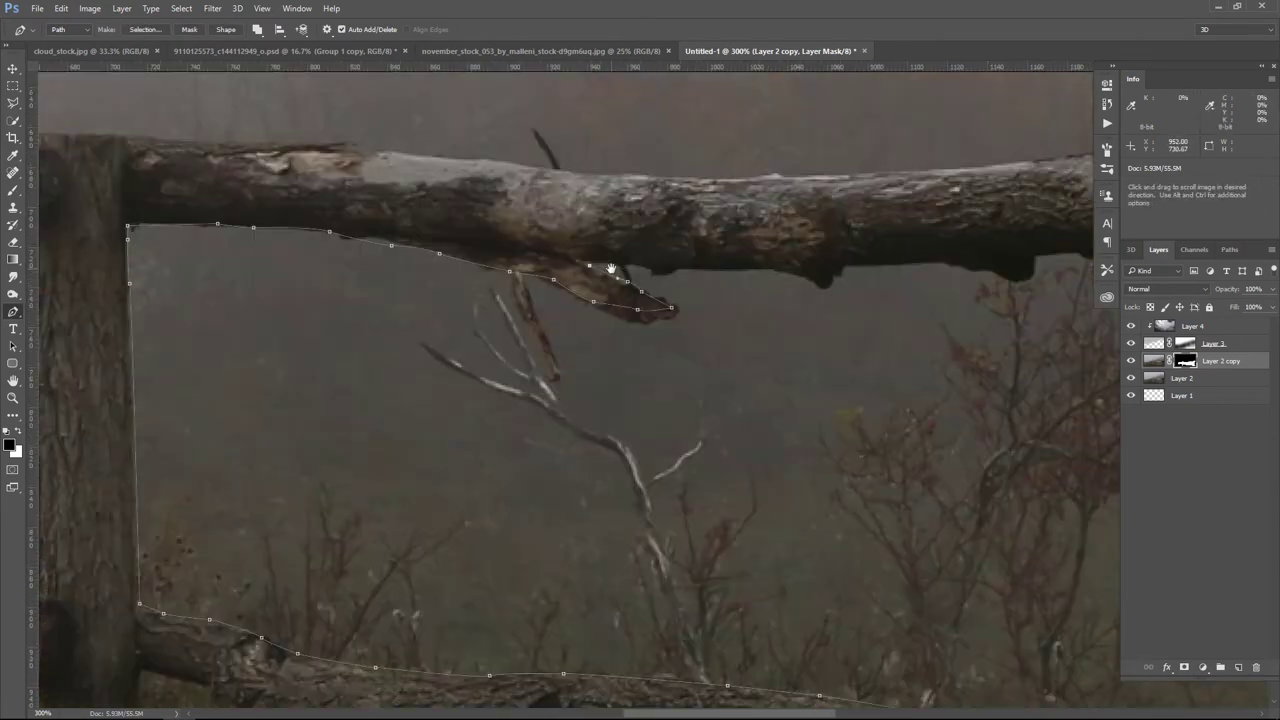
scroll(620, 265, "right", 5)
scroll(700, 300, "right", 5)
scroll(650, 350, "right", 5)
left_click(657, 359)
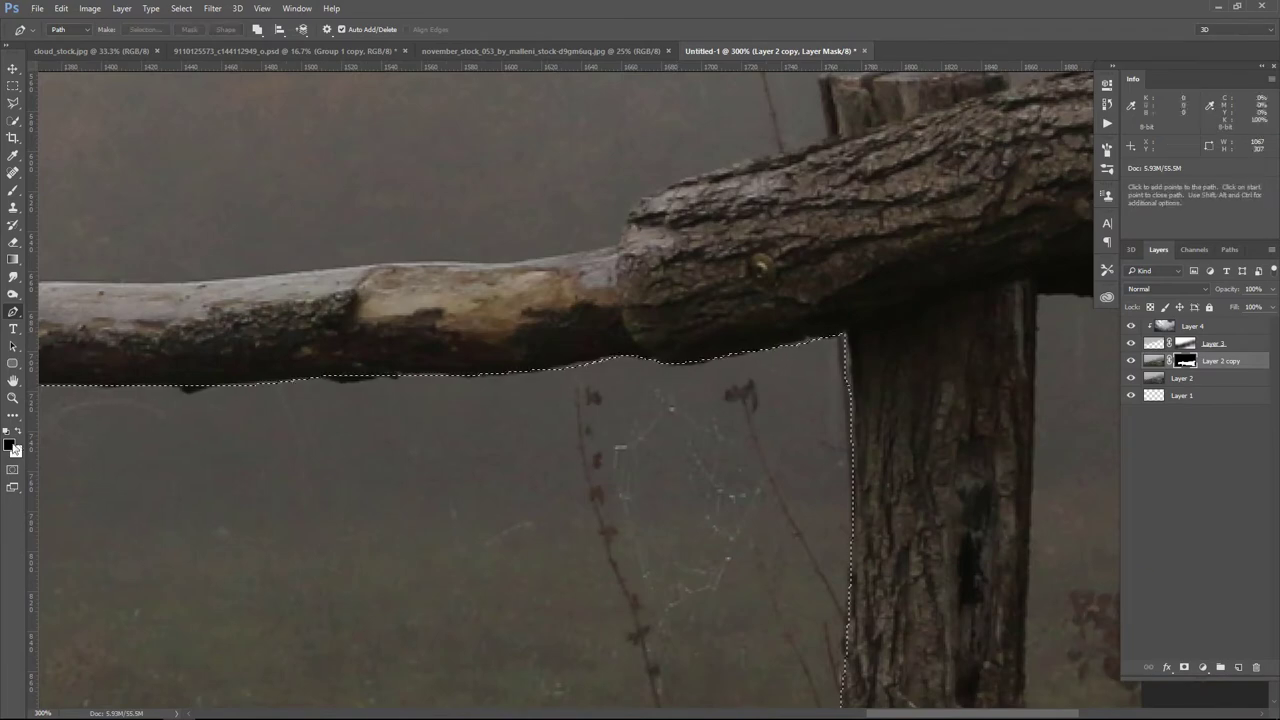
left_click_drag(587, 547, 286, 400)
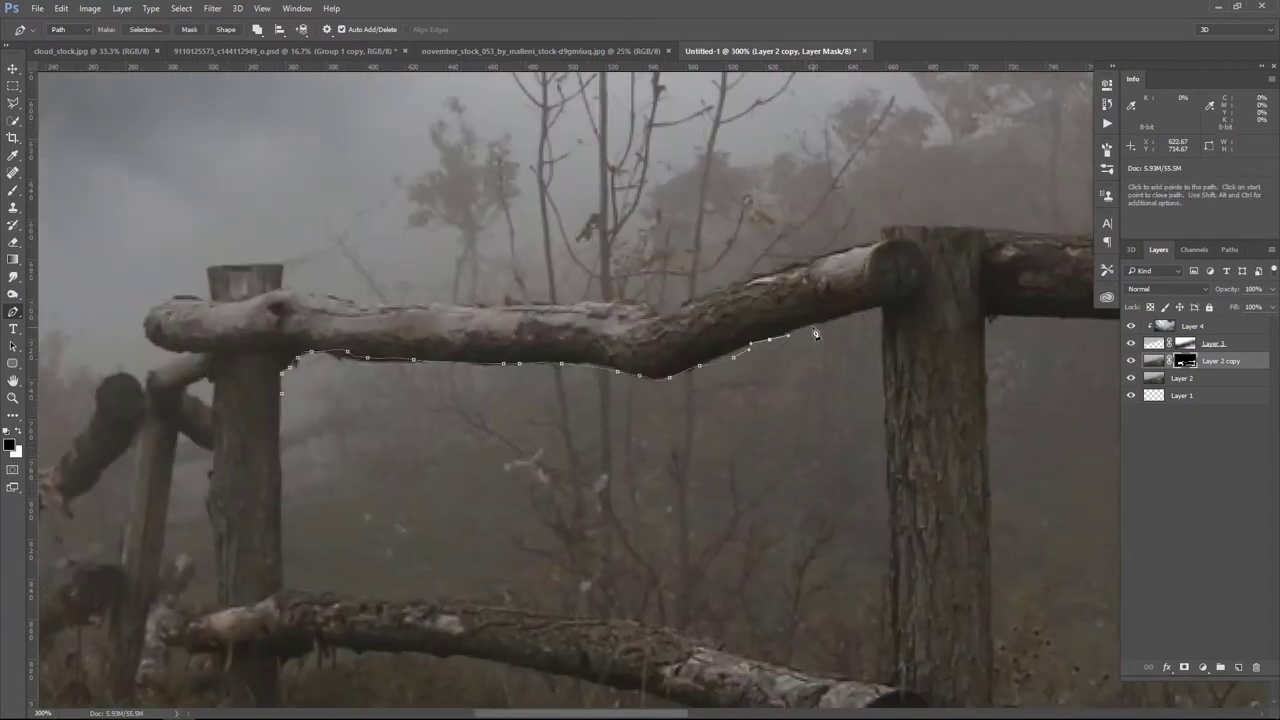
key("Escape")
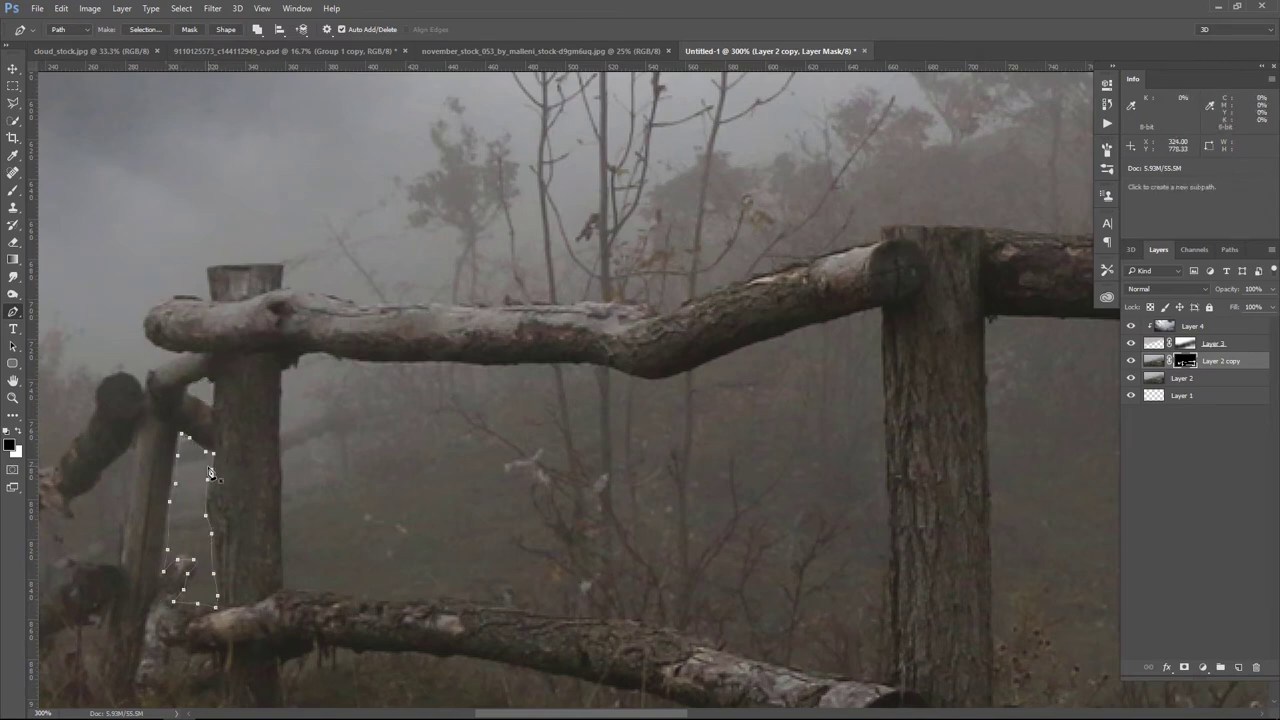
Step: Turn the path into a selection, check the fence cutout with Layer 2 hidden and shown, then deselect
key("ctrl+Return")
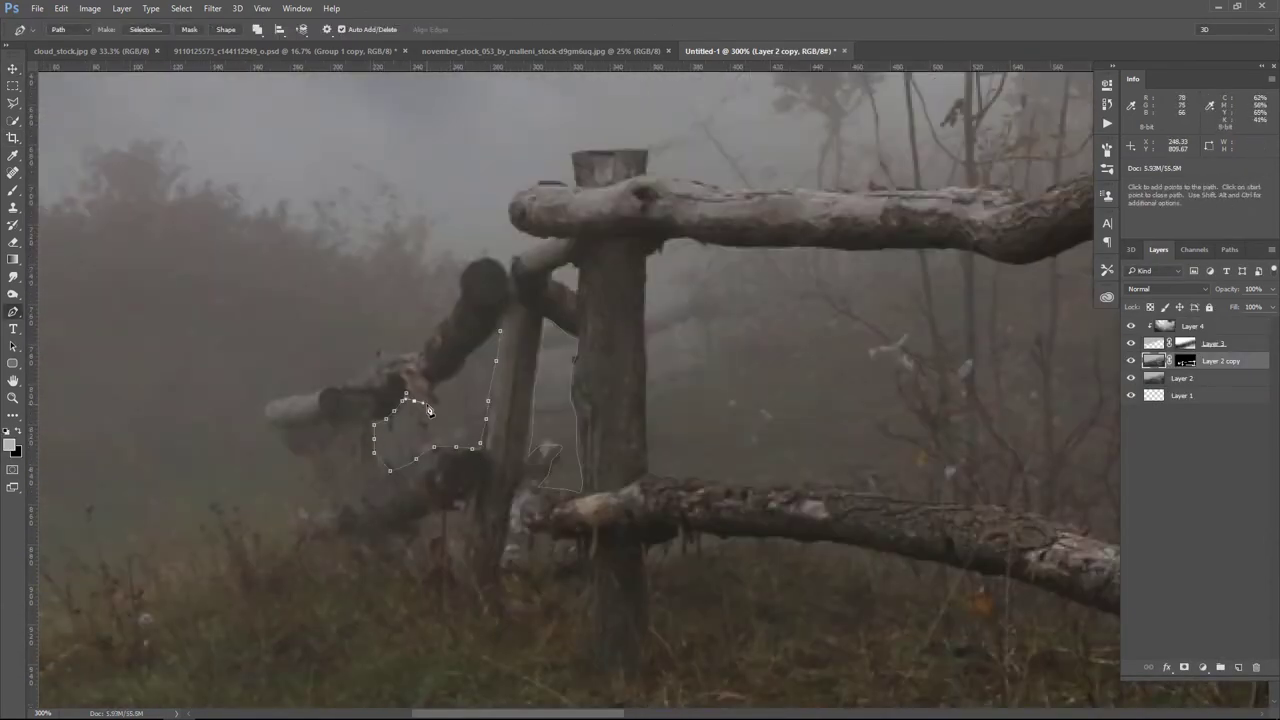
left_click(1131, 378)
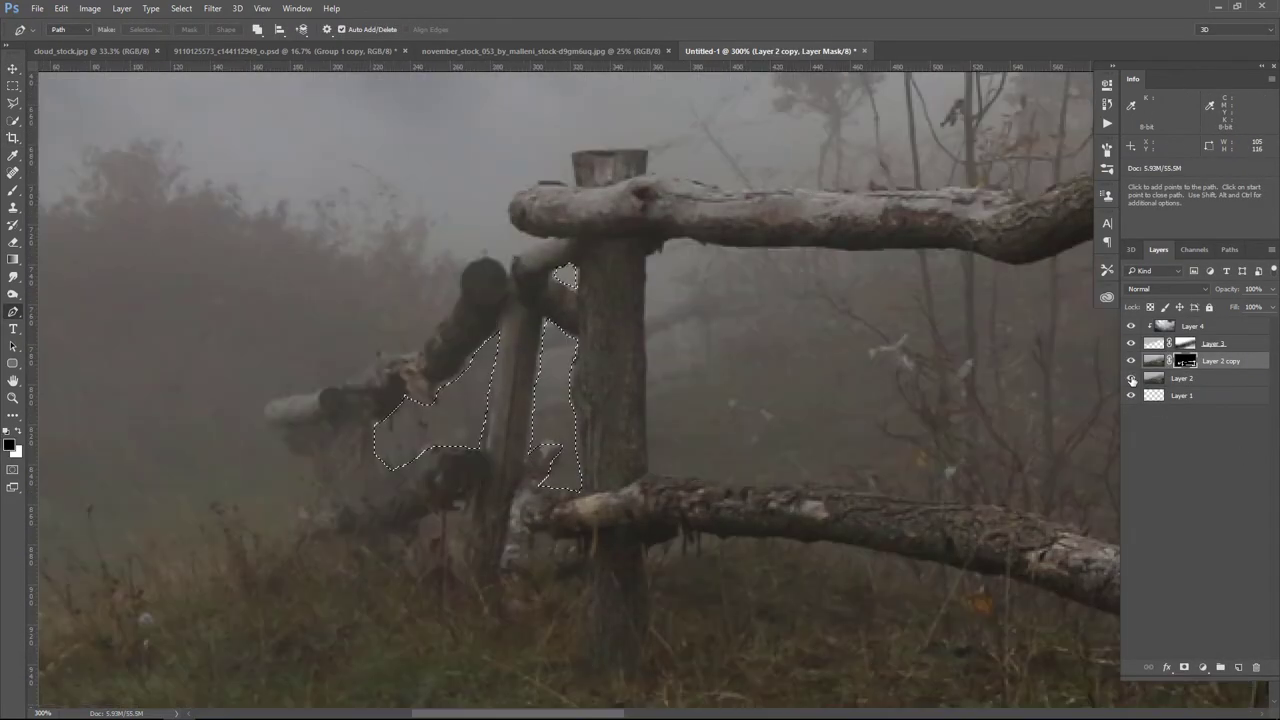
left_click(1131, 378)
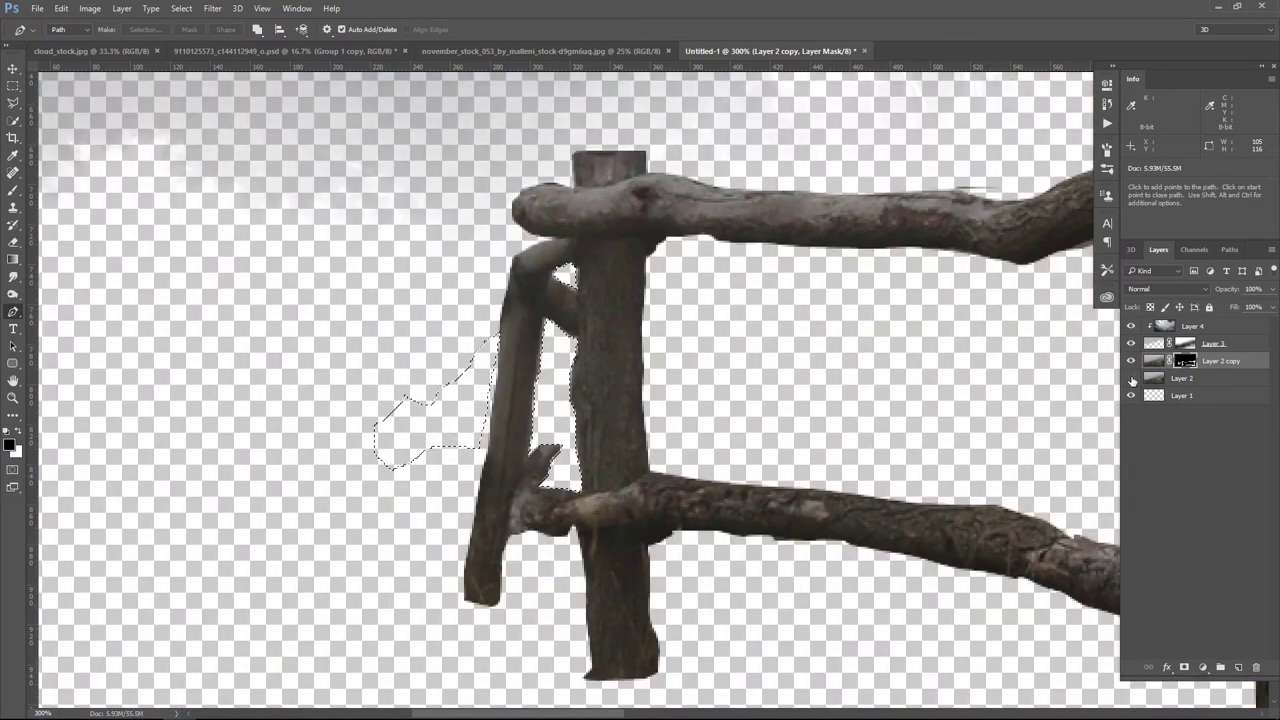
left_click(1131, 378)
key("ctrl+d")
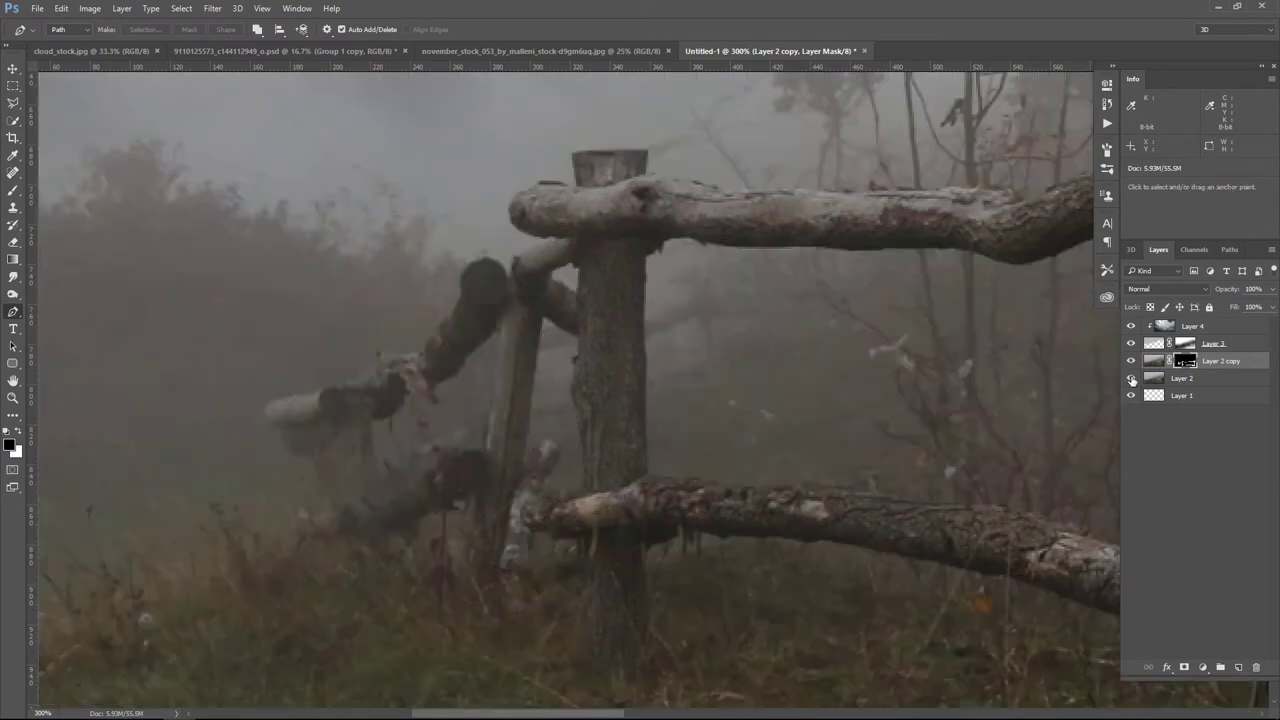
Step: Zoom out to 50% and add a new Layer 5 above the Layer 2 copy fence layer
left_click(12, 397)
key("ctrl+0")
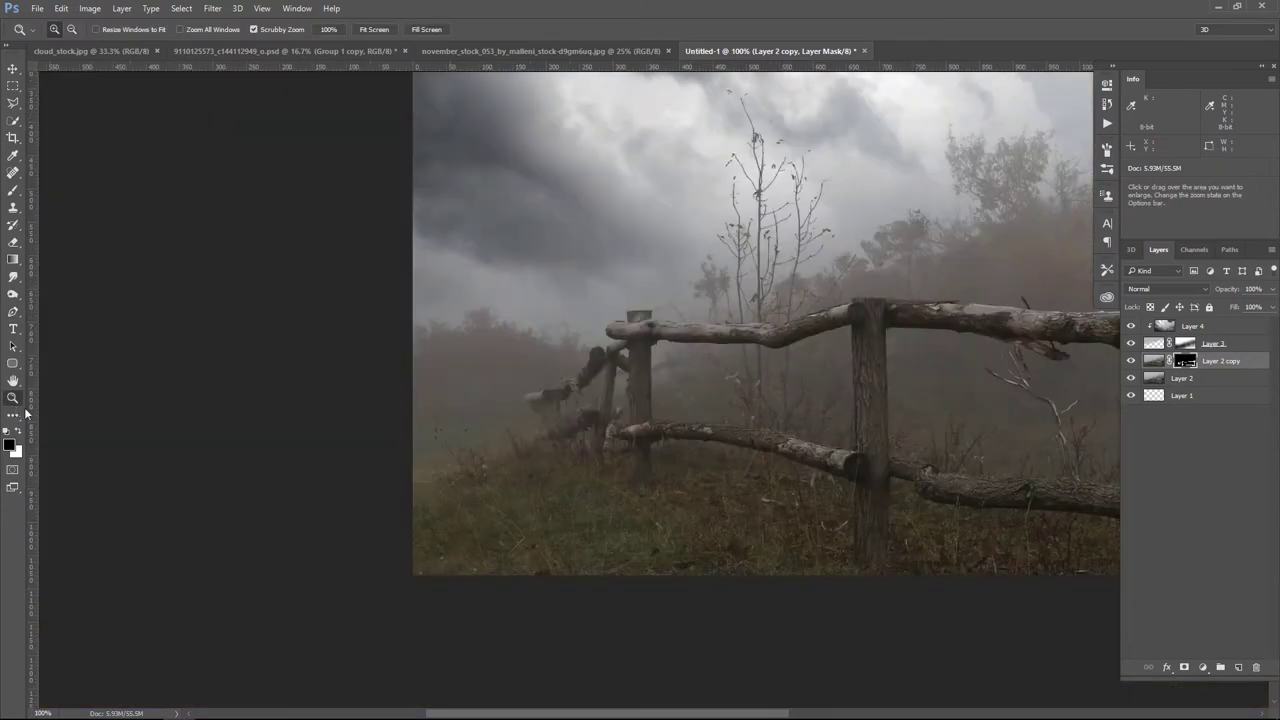
key("ctrl+1")
mouse_move(323, 457)
left_mouse_down()
mouse_move(255, 455)
mouse_move(315, 558)
left_mouse_up()
left_click(315, 558, "alt")
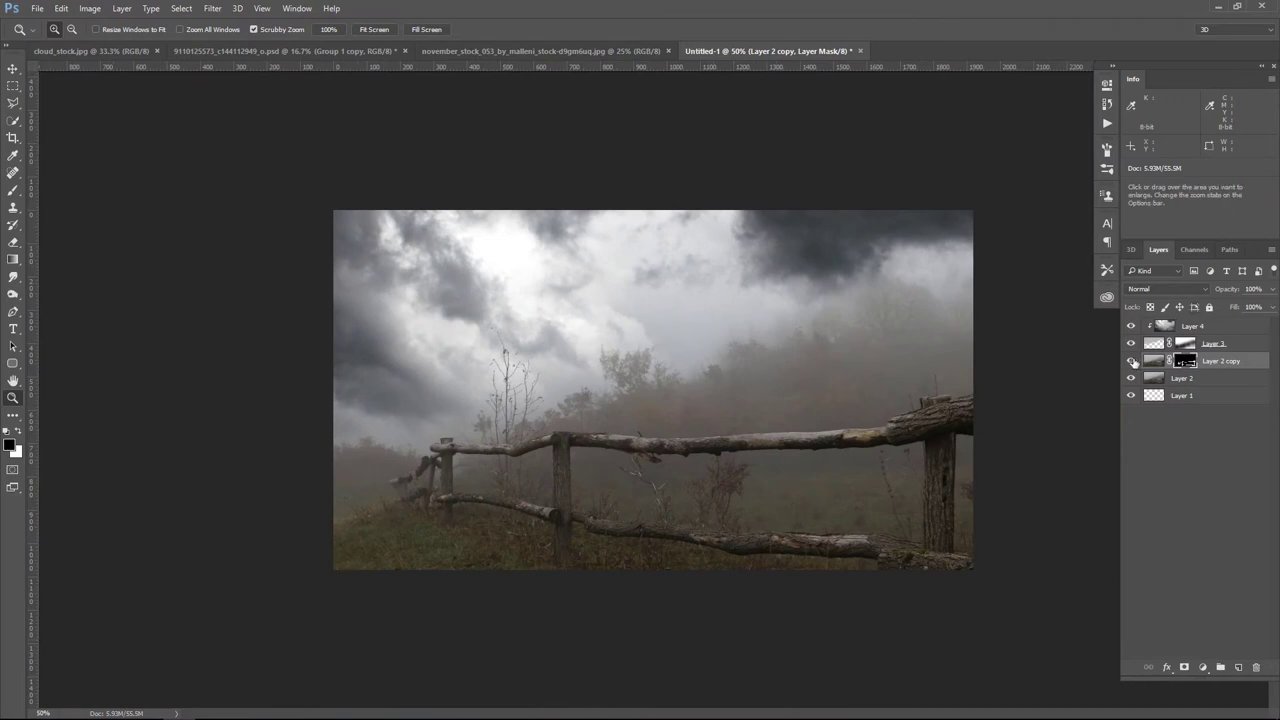
key("ctrl+2")
left_click(1238, 666)
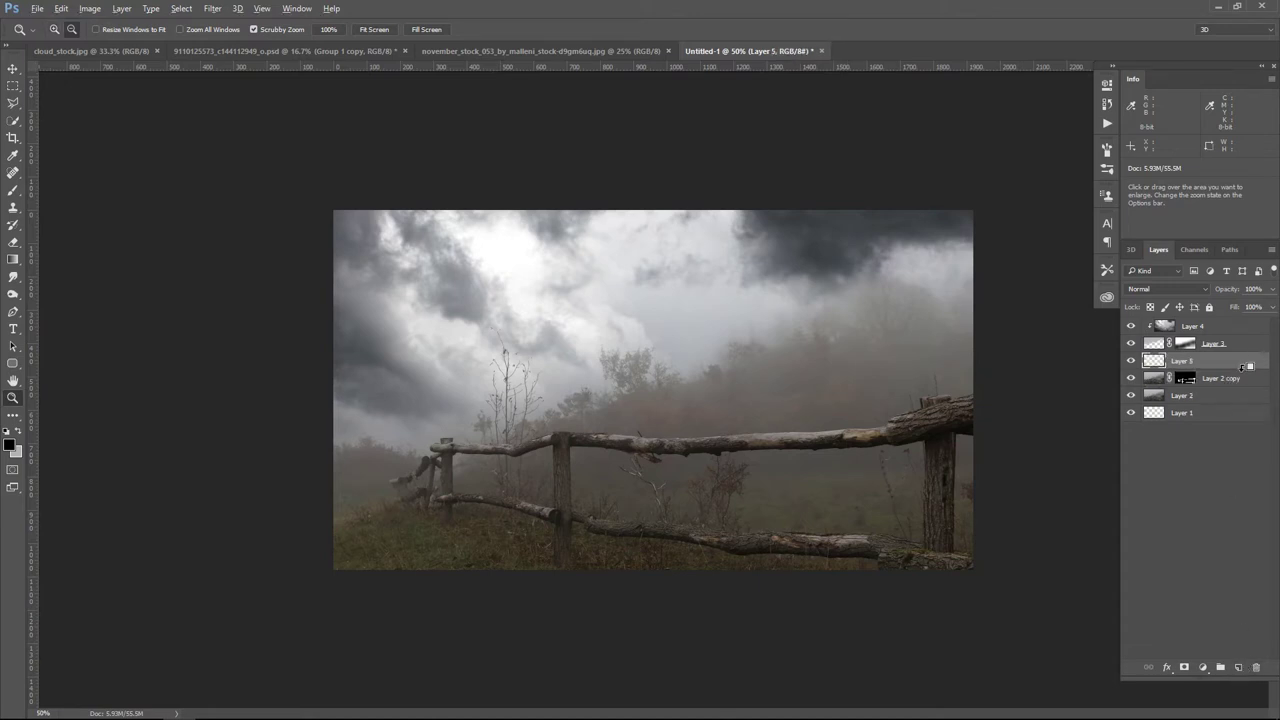
Step: Clip Layer 5 to the fence copy and set its blend mode to Soft Light
left_click(1242, 368, "alt")
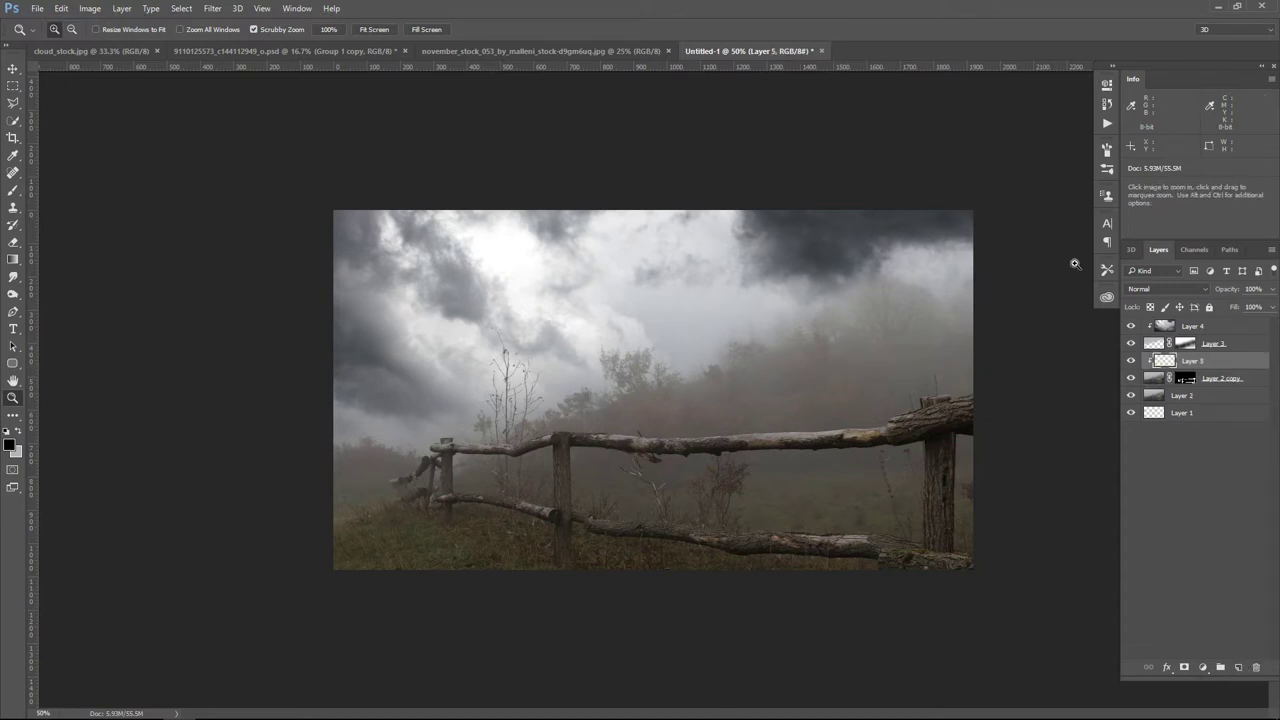
left_click(1174, 288)
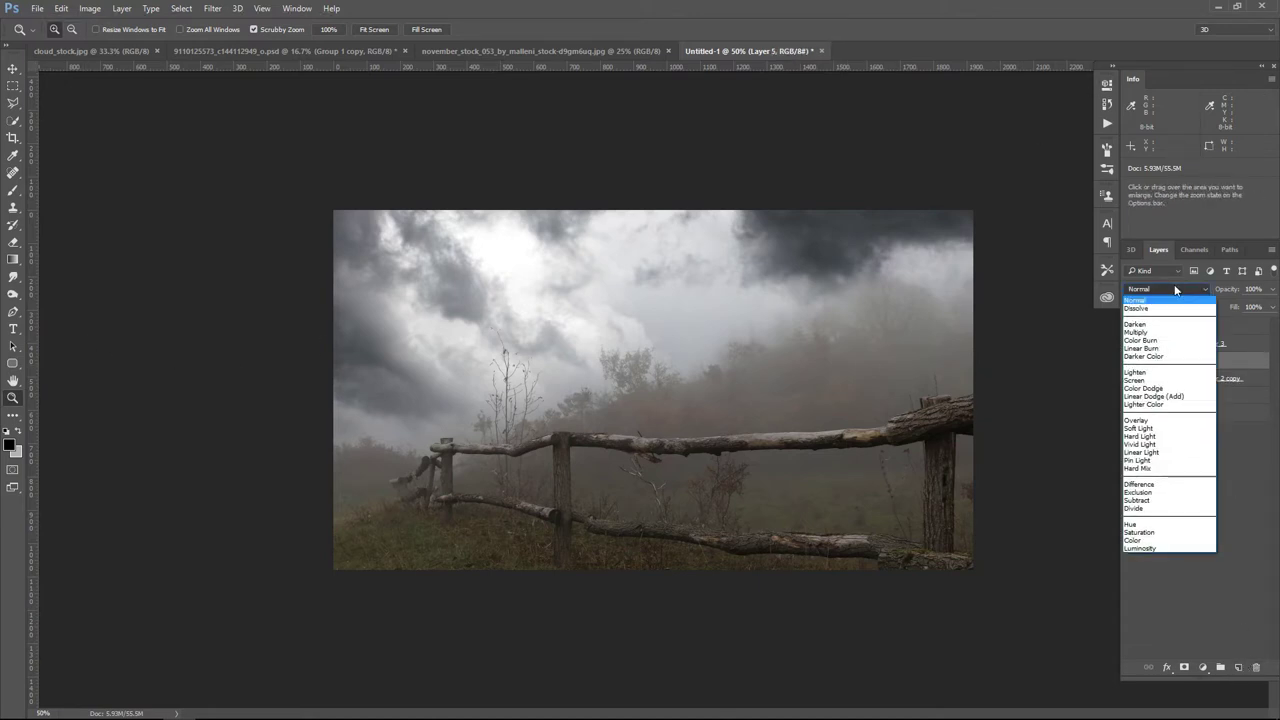
left_click(1160, 423)
Step: Fill Layer 5 with 50% Gray
left_click(61, 8)
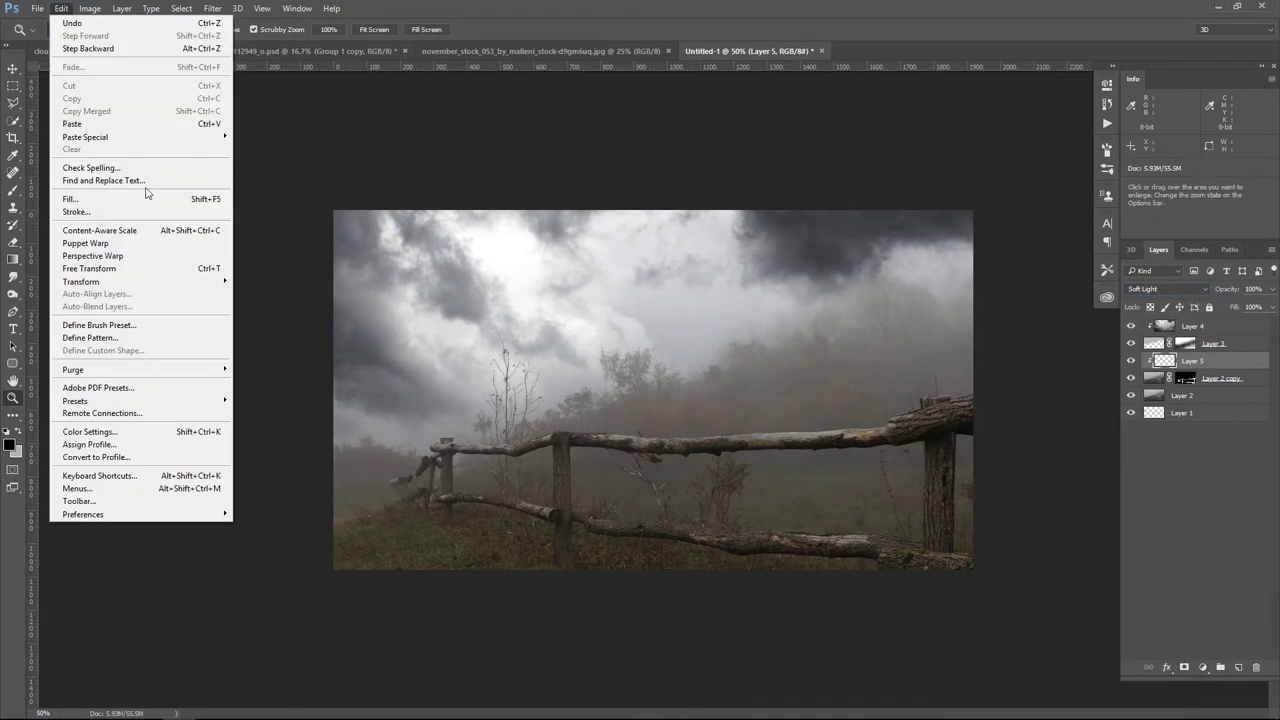
left_click(170, 199)
left_click(668, 205)
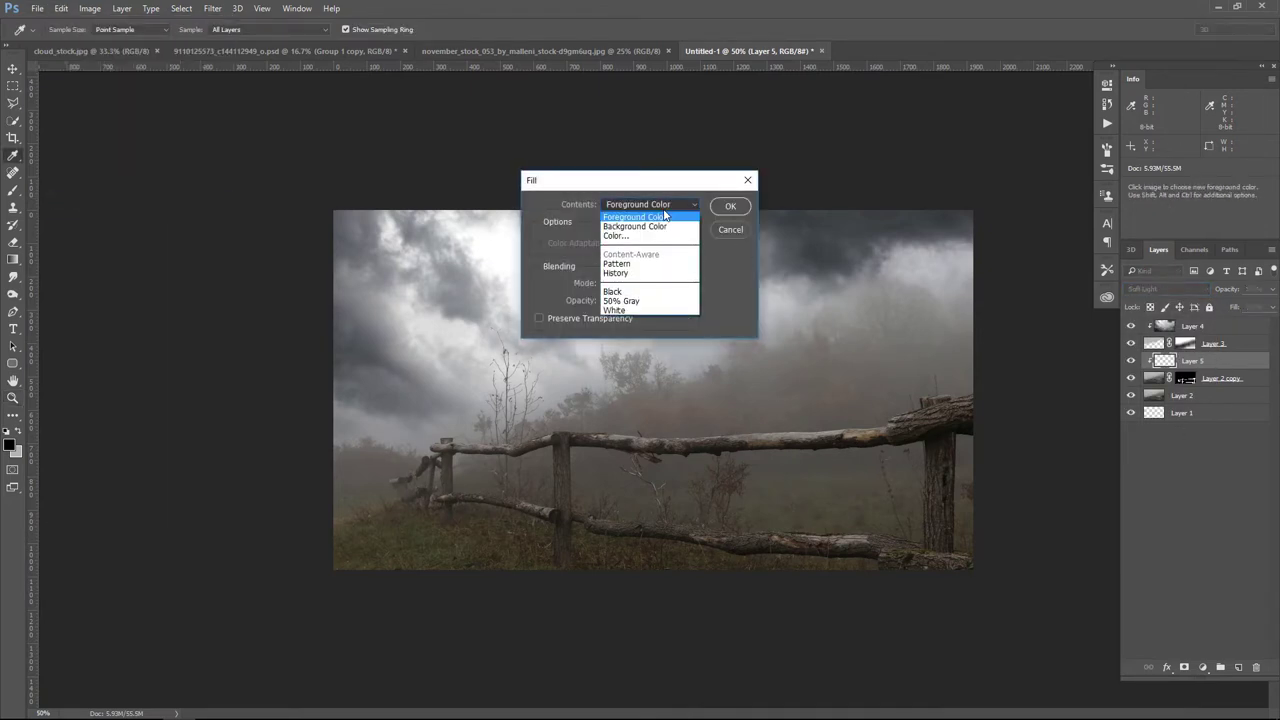
left_click(645, 301)
left_click(730, 206)
Step: Pick the Dodge Tool at Midtones, 21% exposure, and enlarge the brush
key("z")
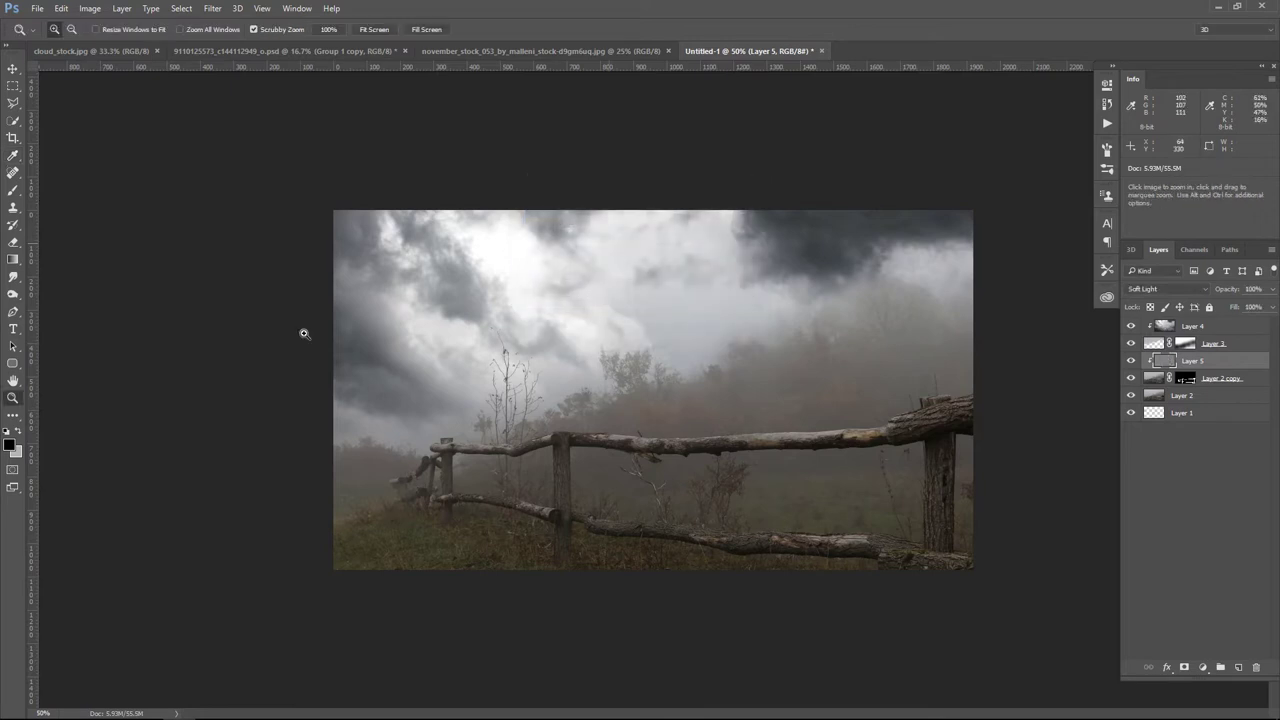
right_click(19, 294)
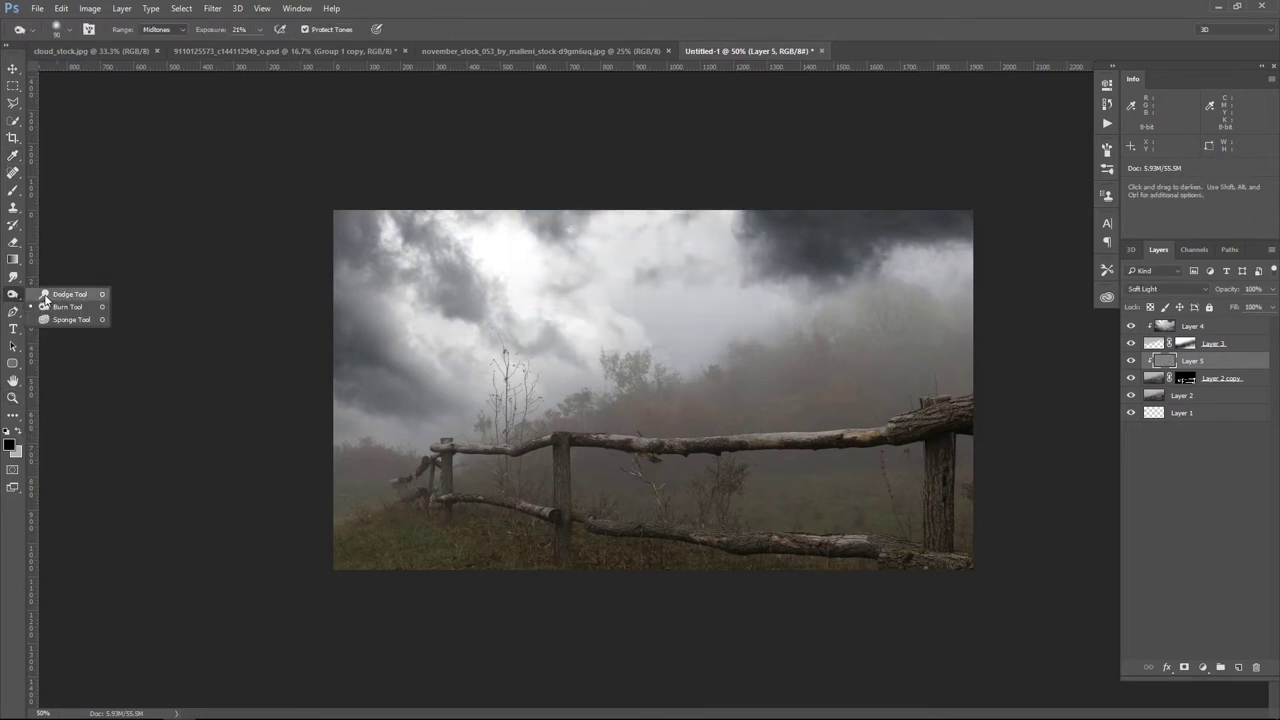
left_click(45, 297)
key("bracketright")
key("bracketright")
key("bracketright")
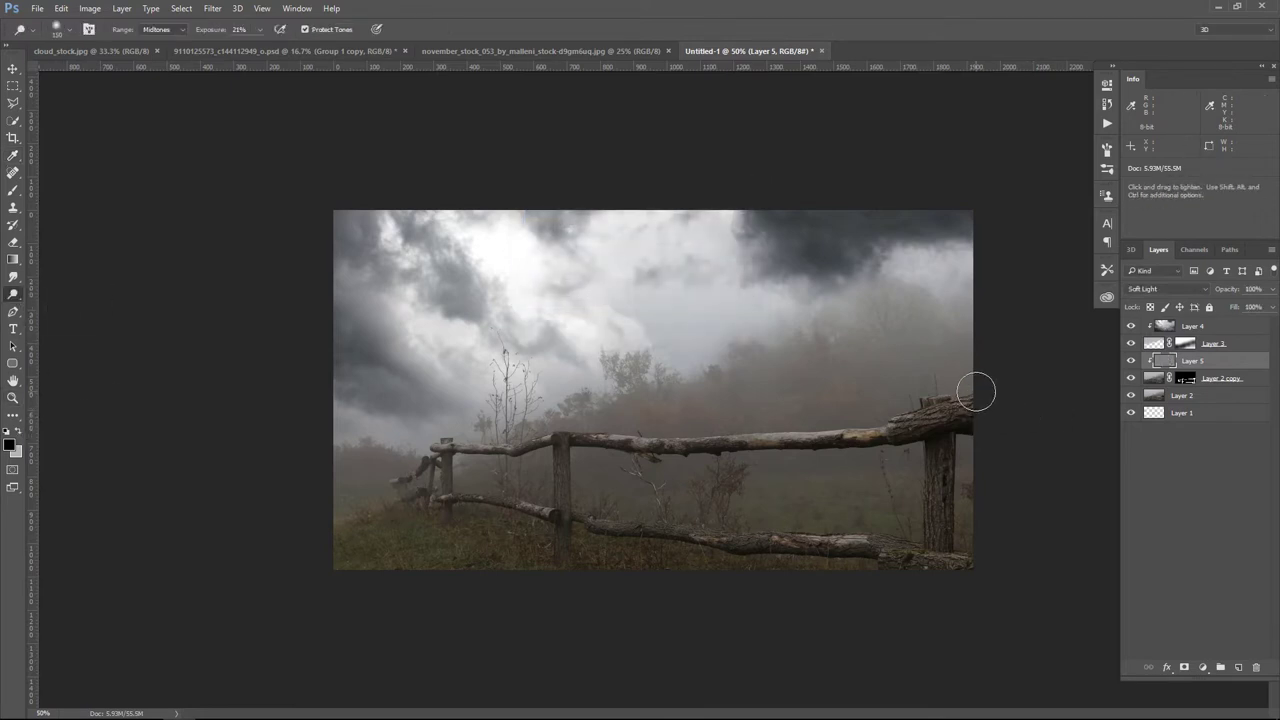
Step: Dodge the top and bottom fence rails and the left, middle and right posts
left_click_drag(883, 411, 462, 437)
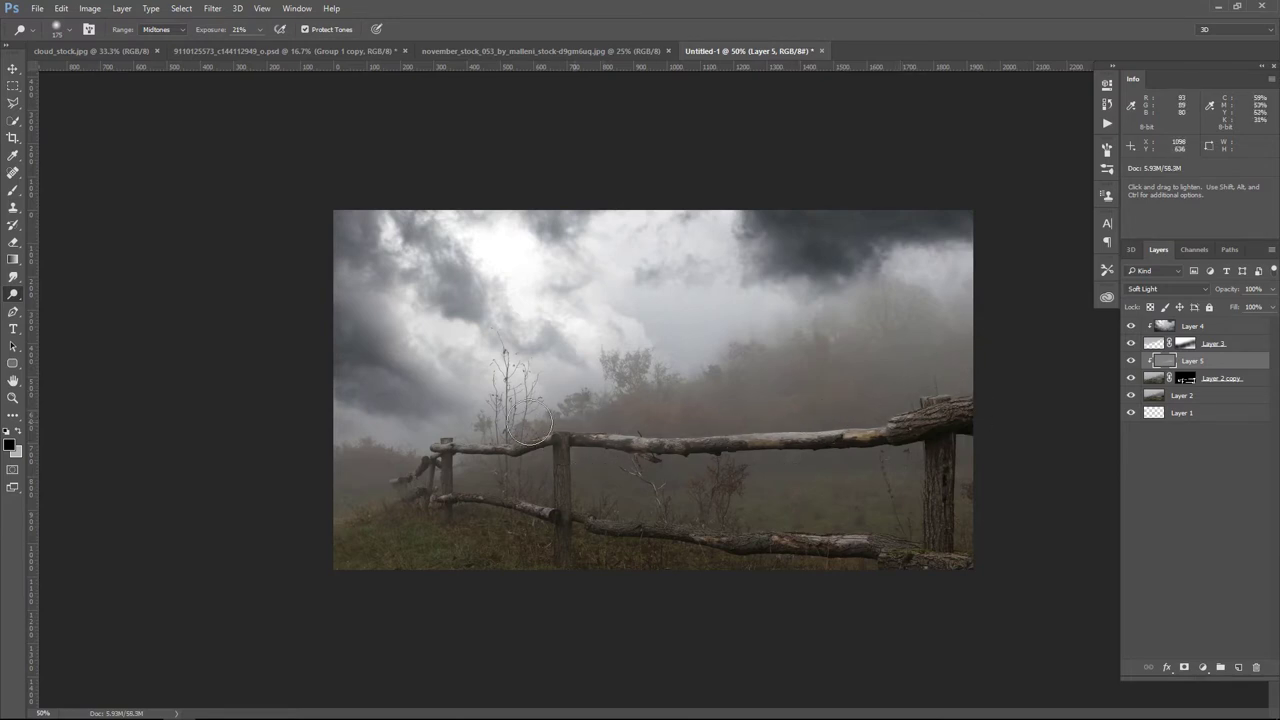
left_click_drag(457, 494, 680, 517)
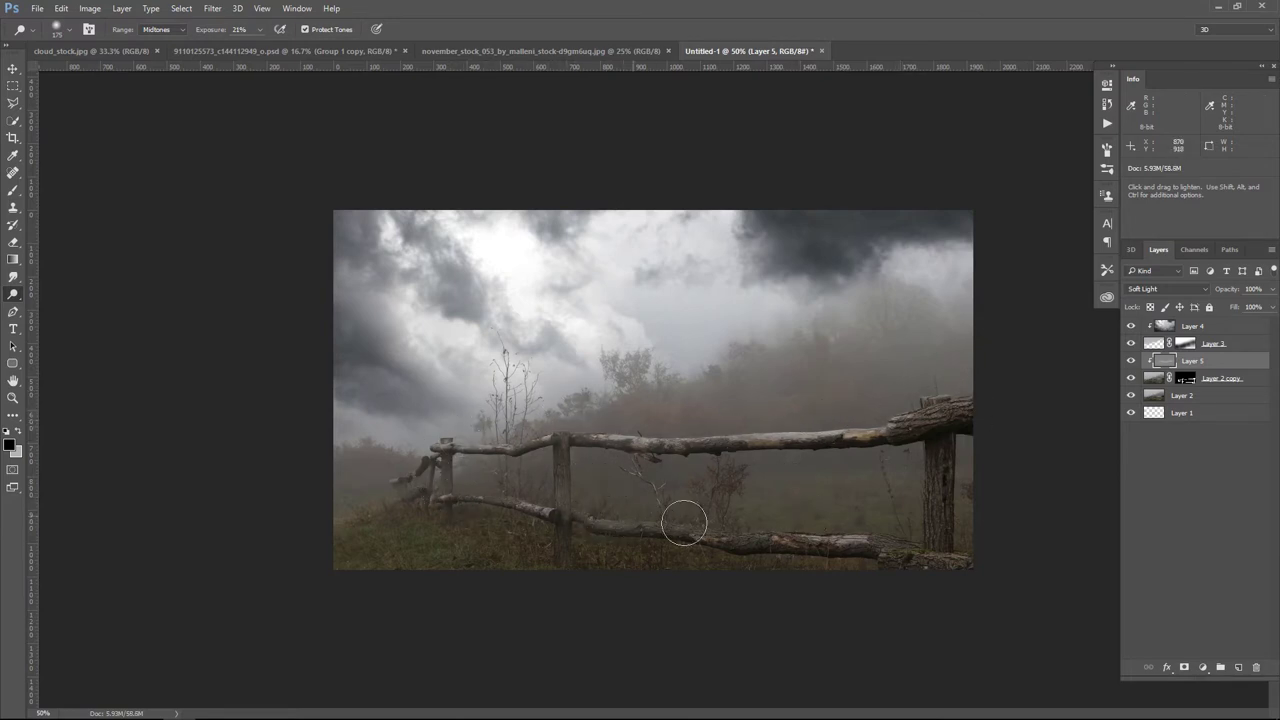
mouse_move(565, 466)
left_mouse_down()
mouse_move(935, 403)
mouse_move(521, 601)
left_mouse_up()
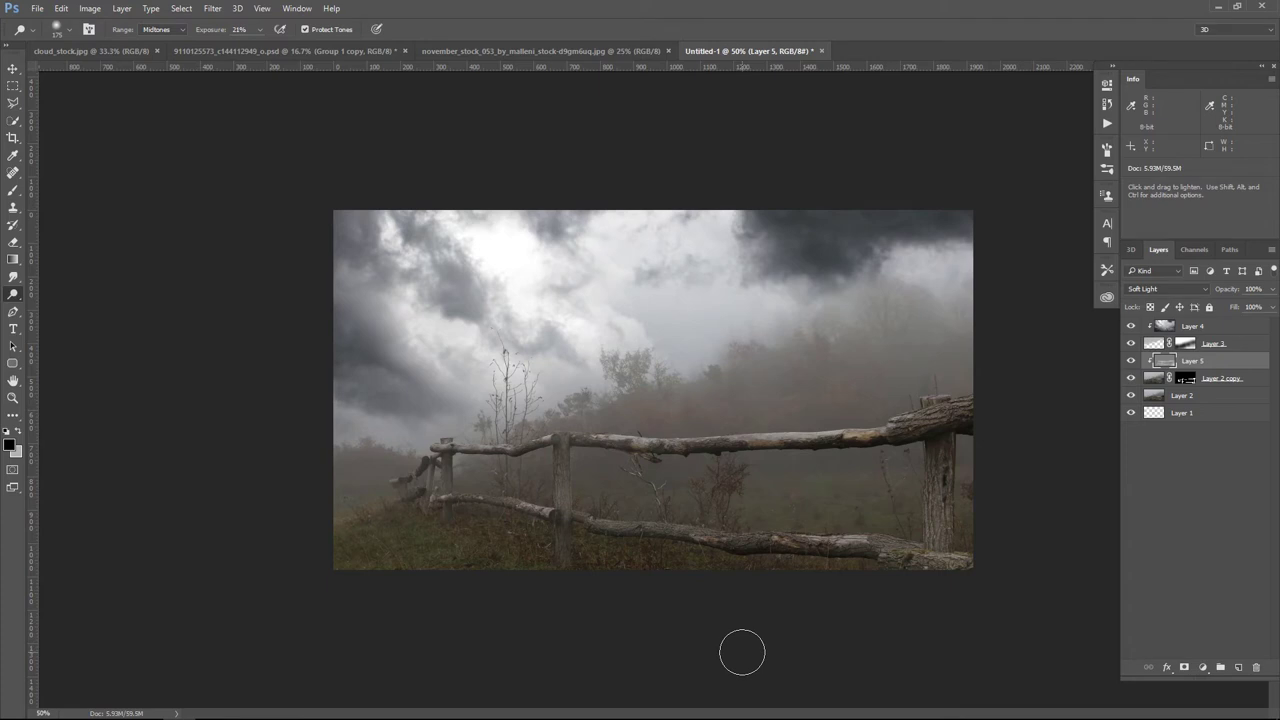
left_click(1202, 667)
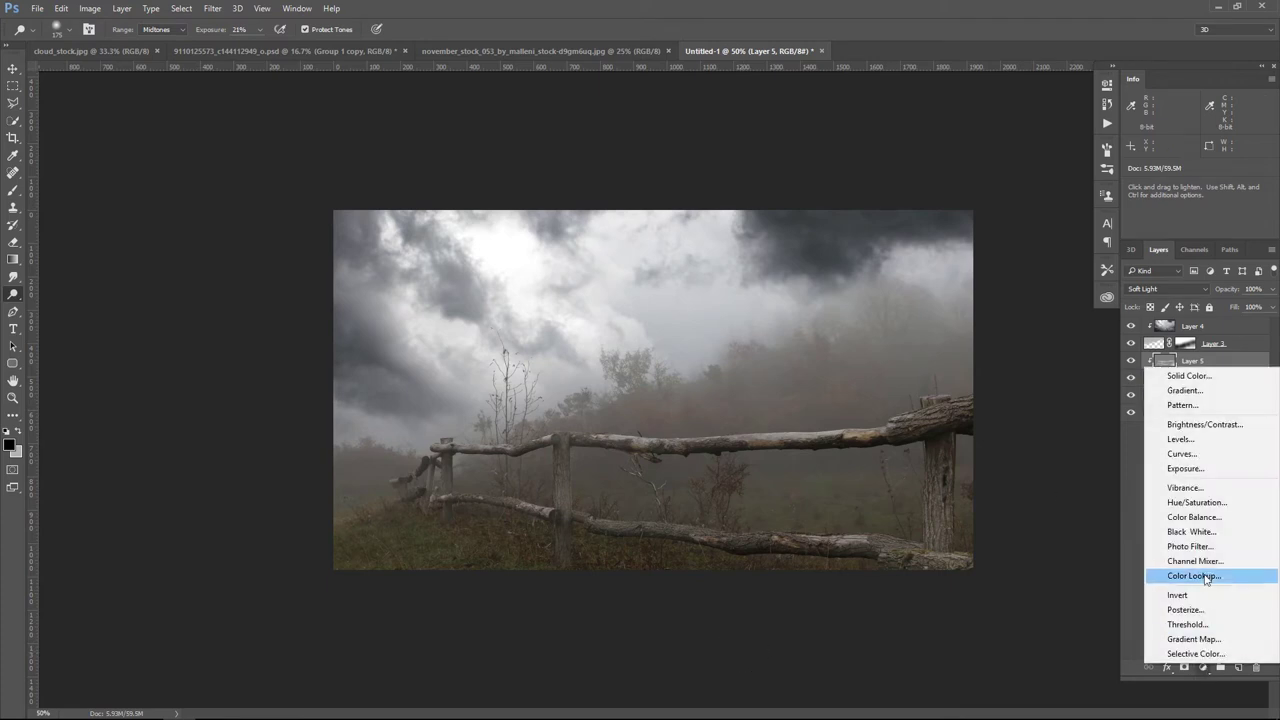
Step: Add a clipped Levels adjustment with white input 230, toggling it to compare
left_click(1207, 440)
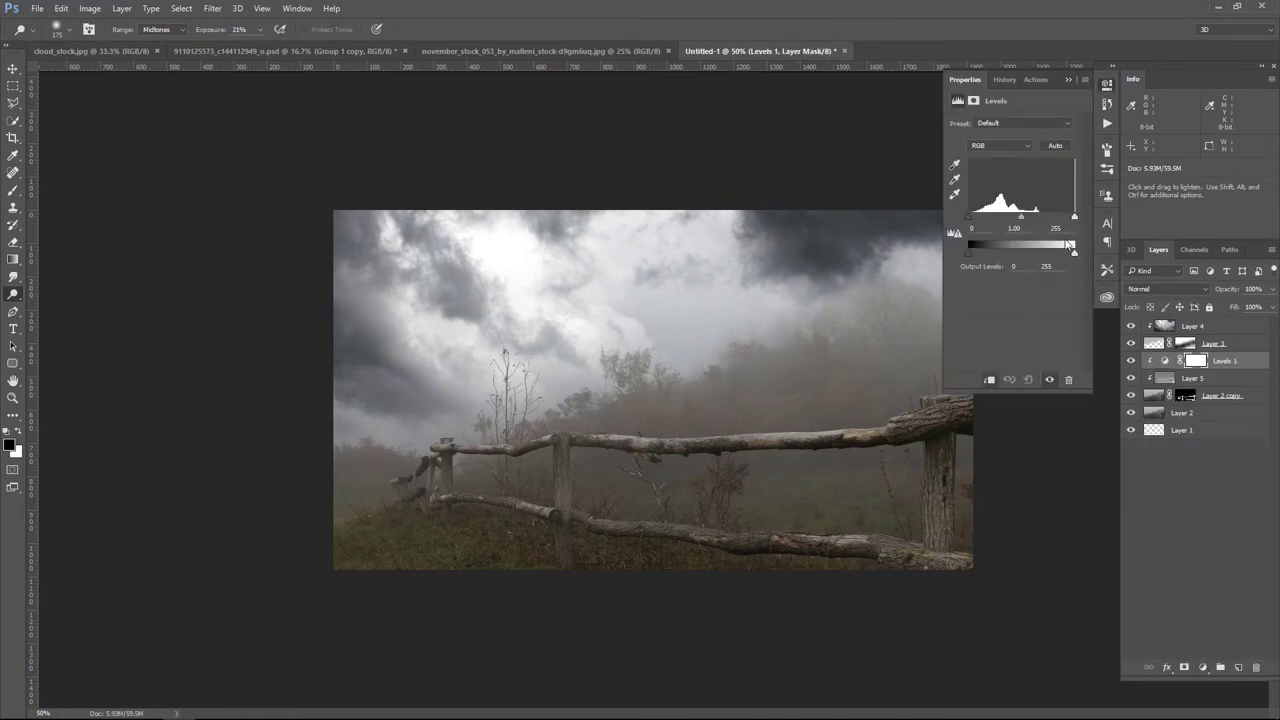
left_click_drag(1075, 218, 1025, 221)
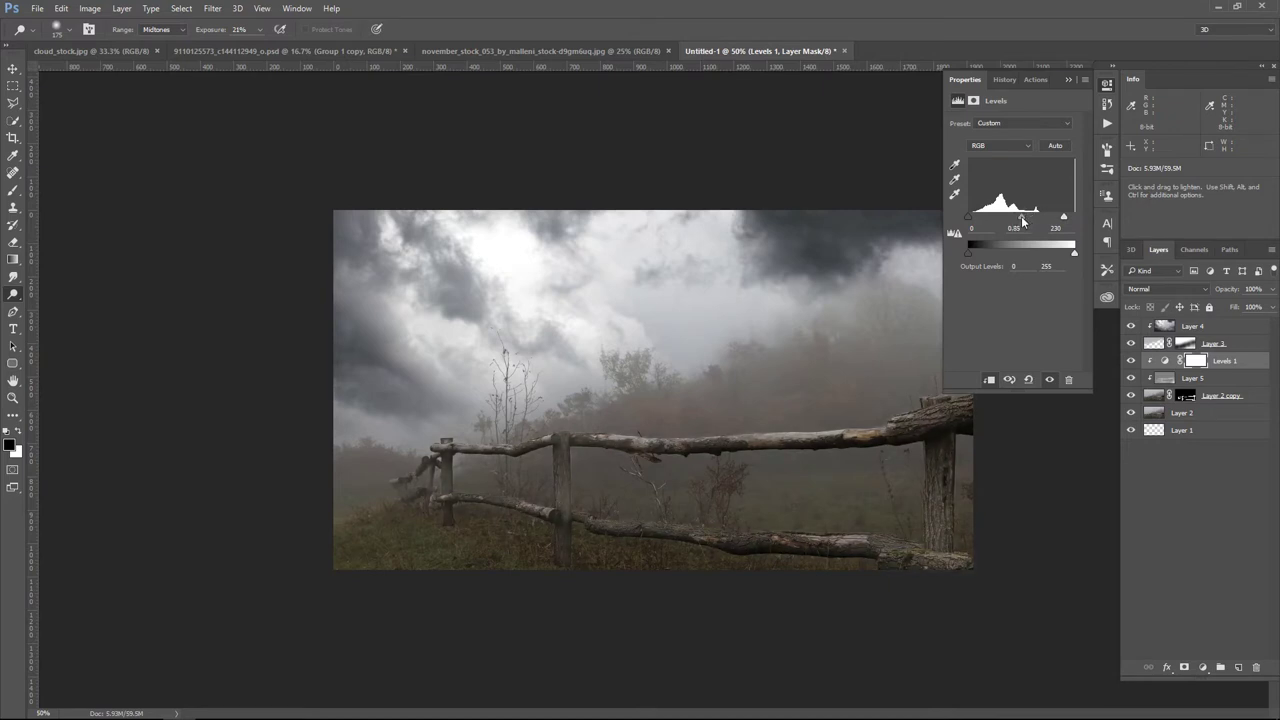
left_click(1074, 79)
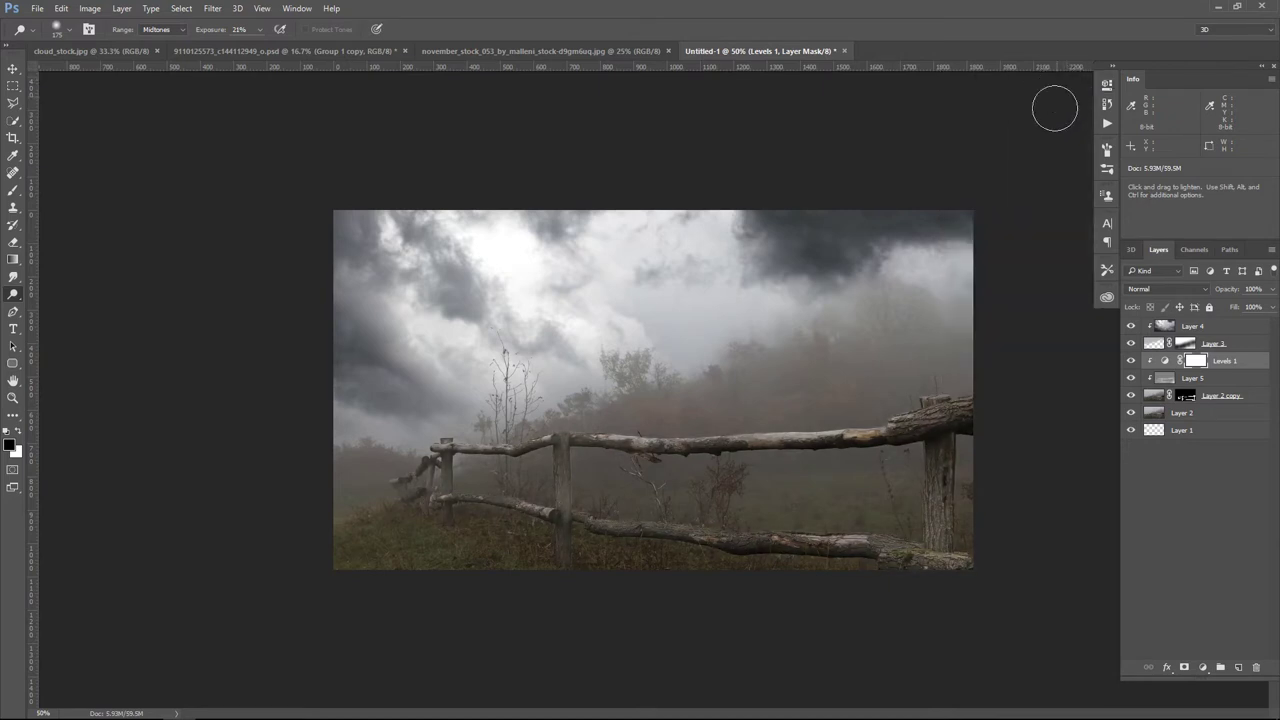
left_click(1131, 360)
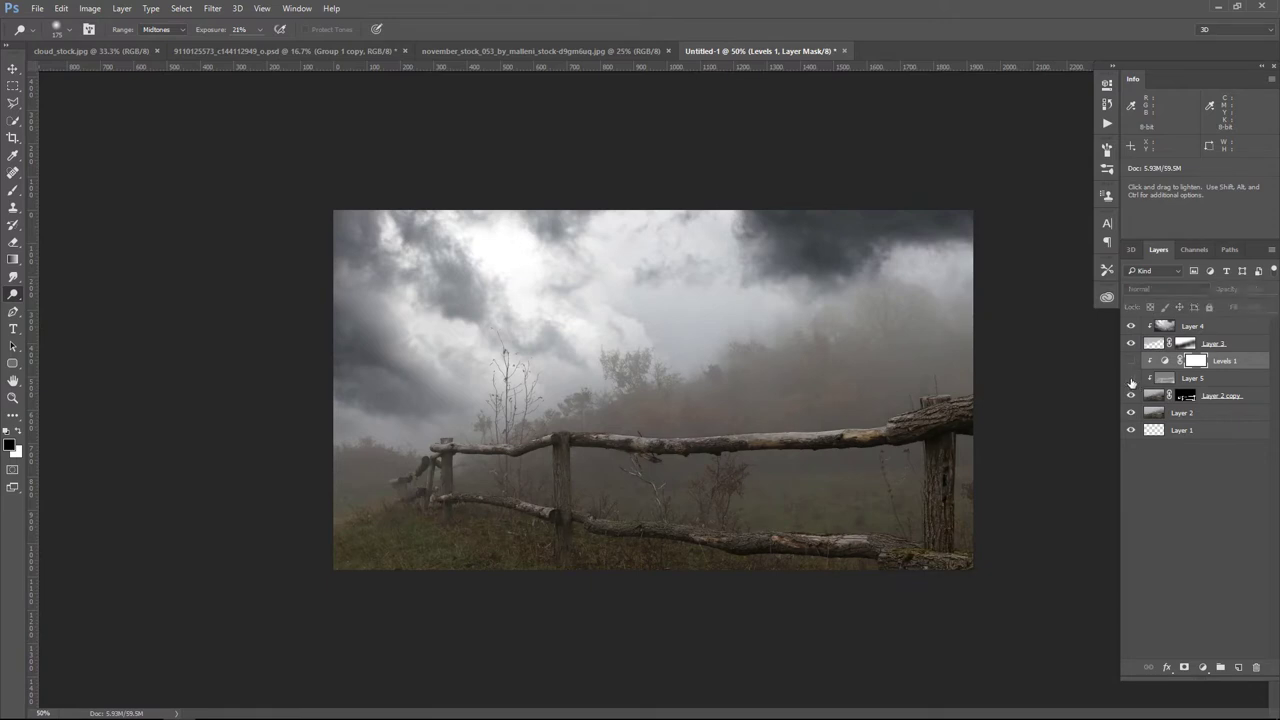
left_click(1131, 360)
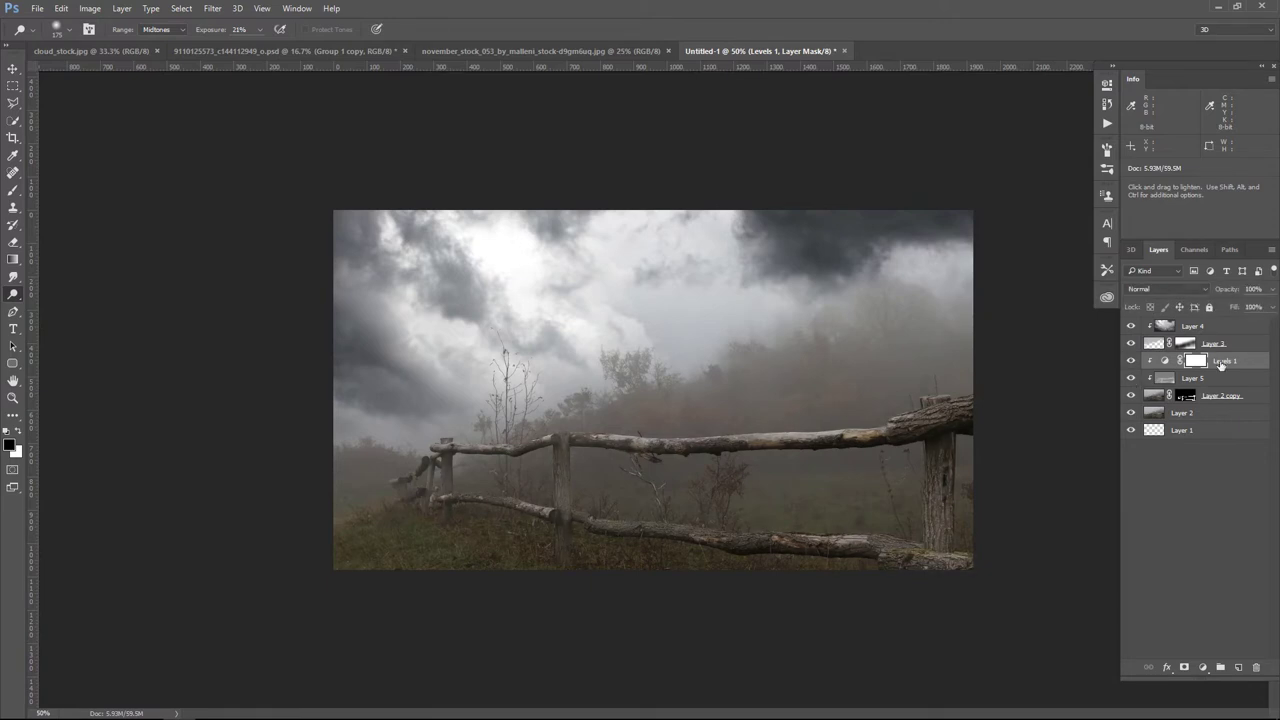
left_click(1203, 667)
Step: Add a fence-clipped Brightness/Contrast adjustment with Brightness 8 and Contrast 28
left_click(1180, 414)
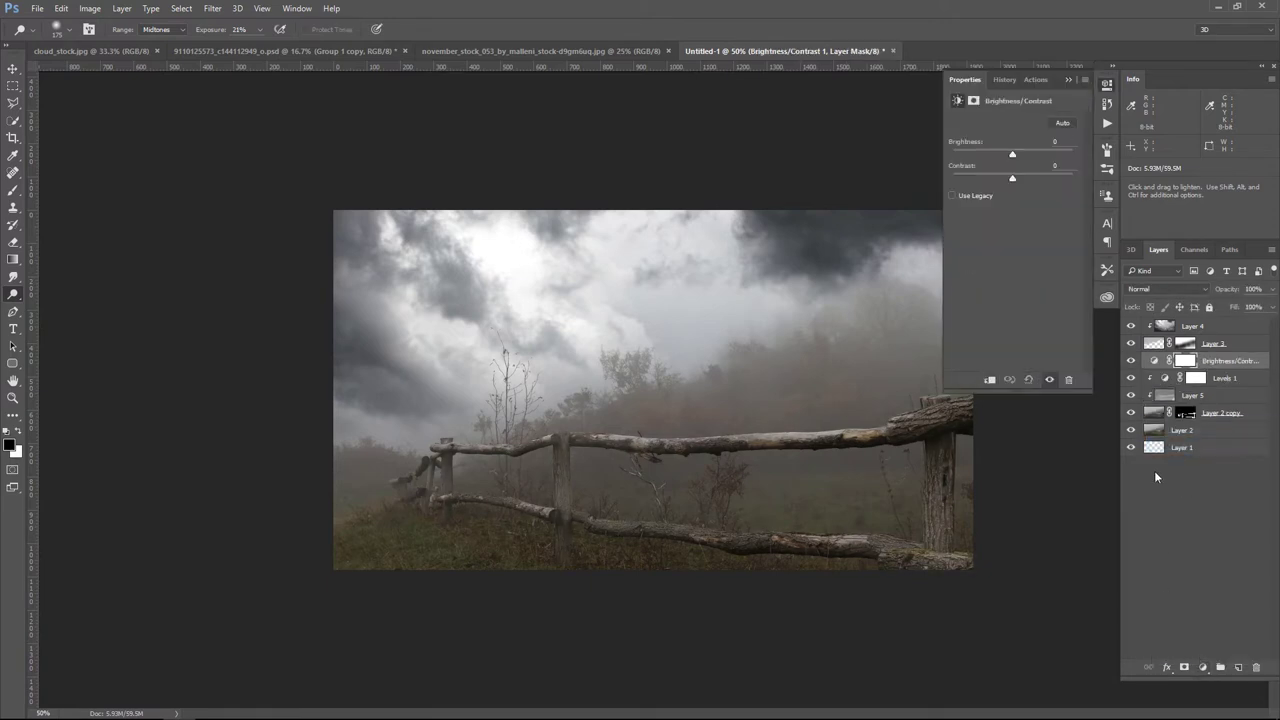
left_click(989, 380)
left_click_drag(1012, 153, 1033, 178)
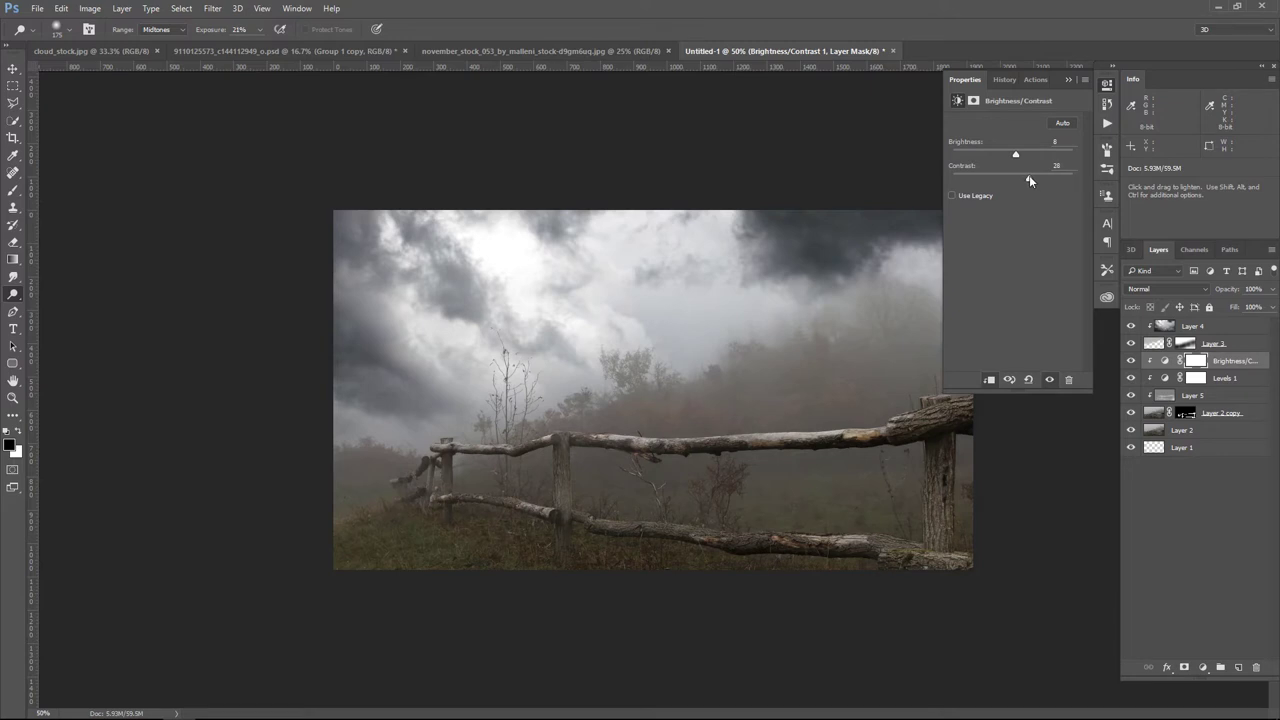
Step: Toggle the fence adjustments to compare, then select Layer 2 with the Move tool
left_click(1107, 85)
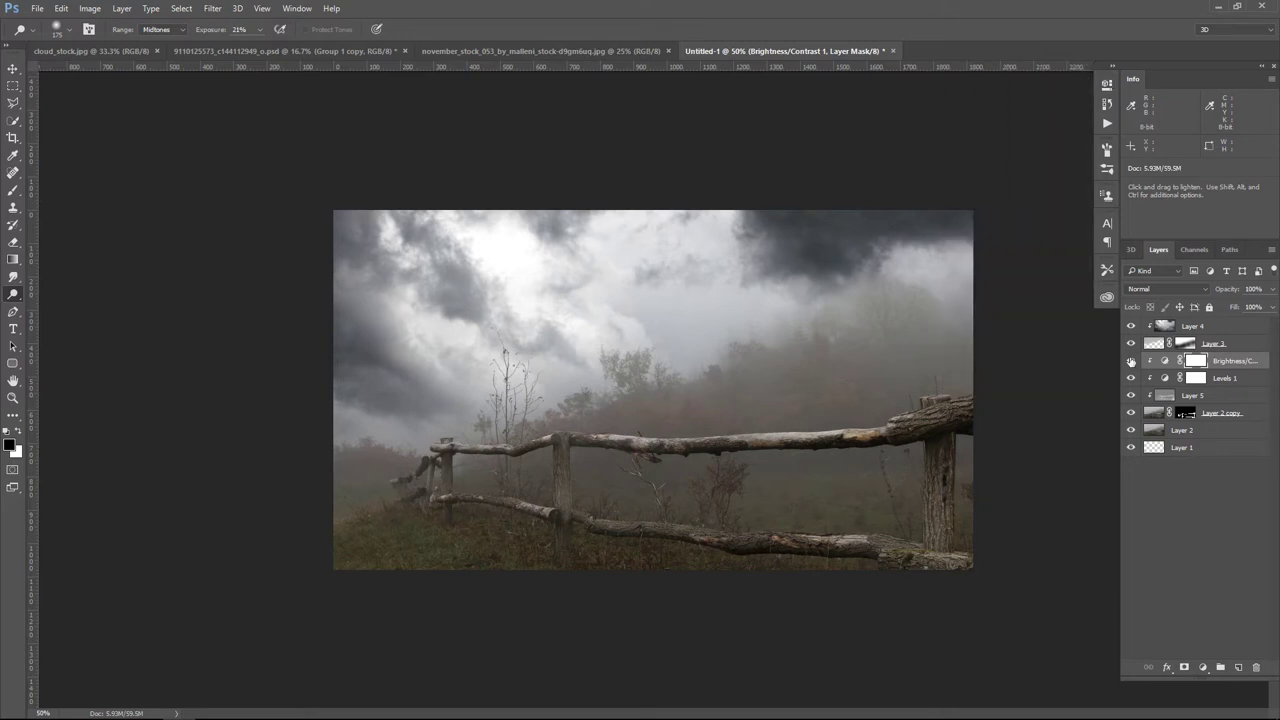
left_click_drag(1131, 360, 1131, 380)
left_click(1131, 397)
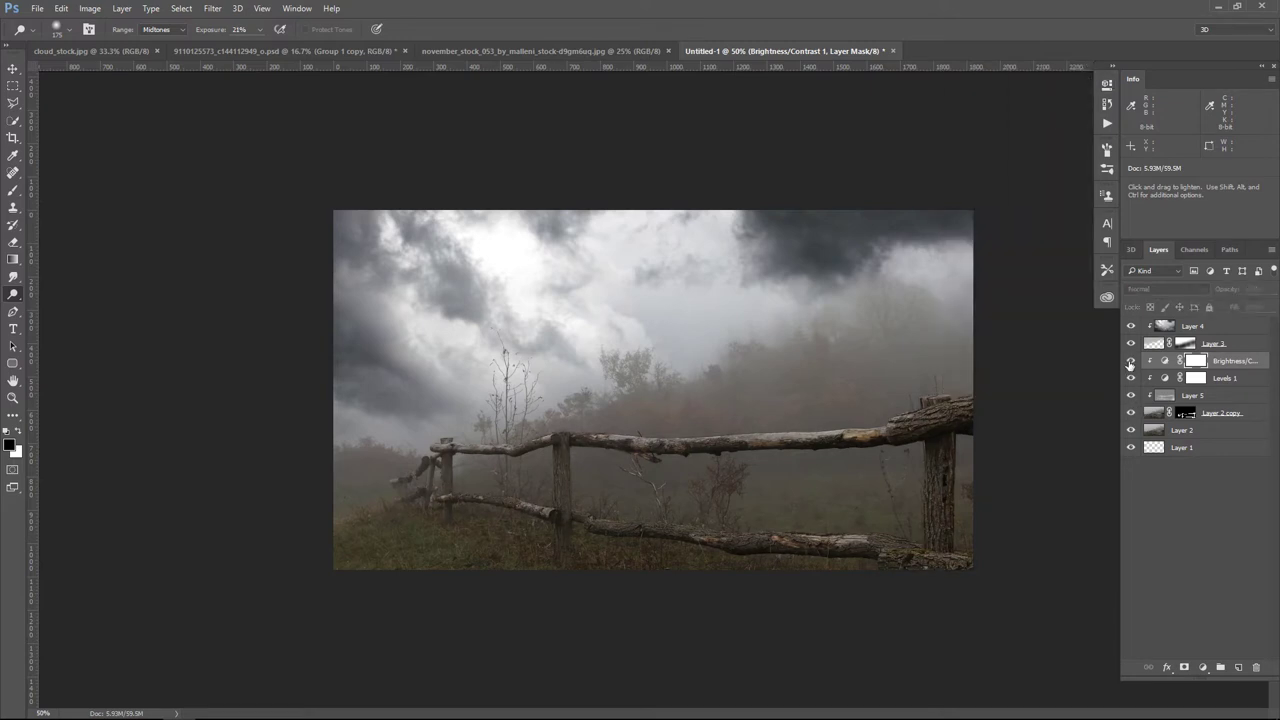
left_click(1131, 378)
left_click(1131, 395)
left_click(1131, 360)
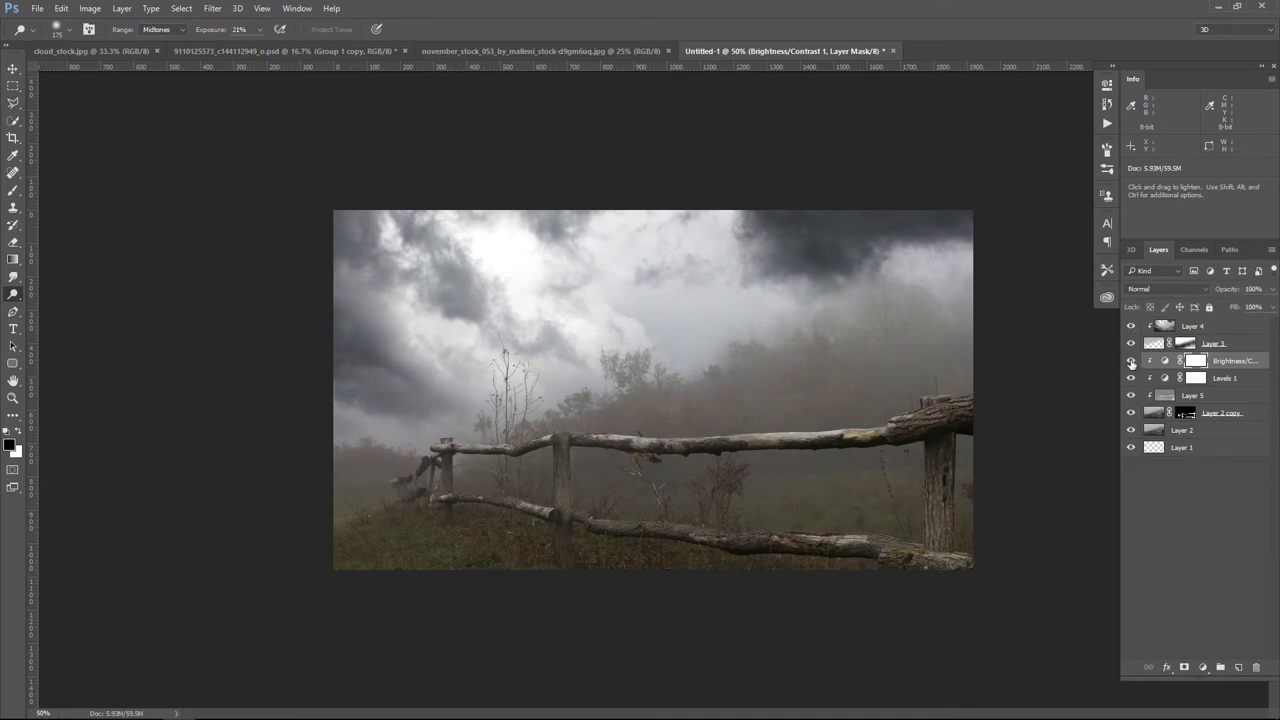
left_click(8, 72)
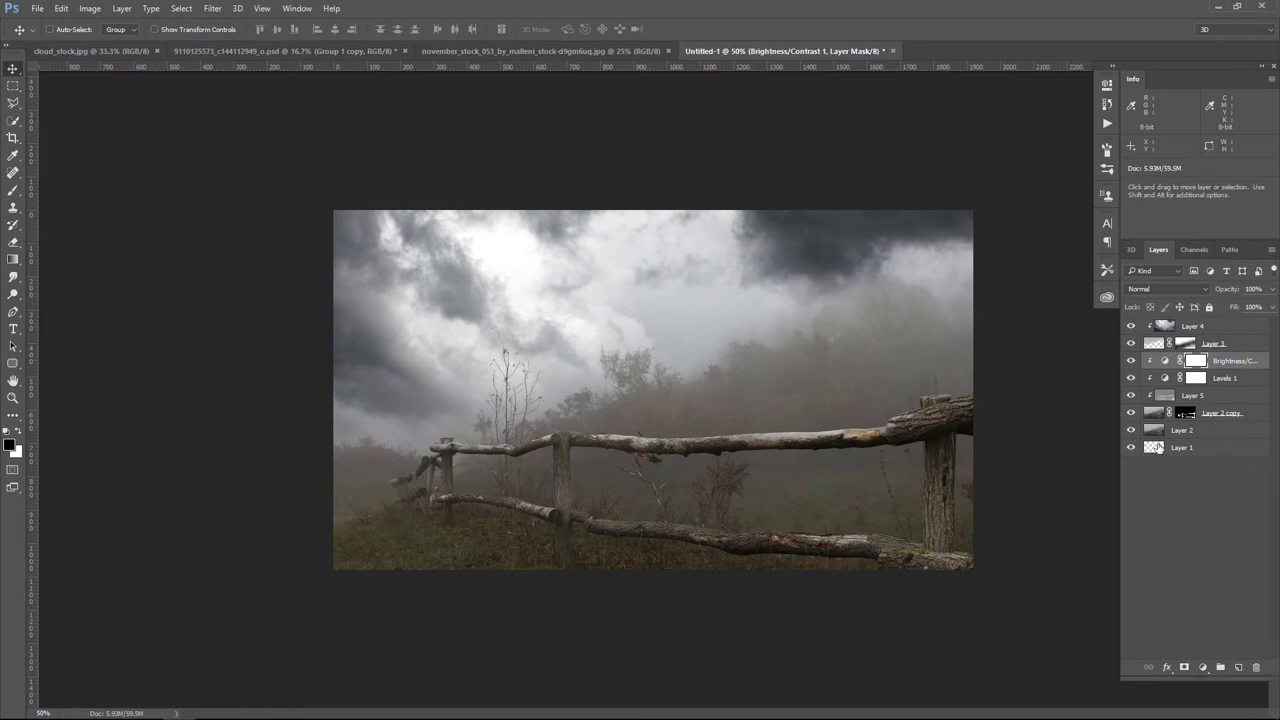
left_click(1187, 433)
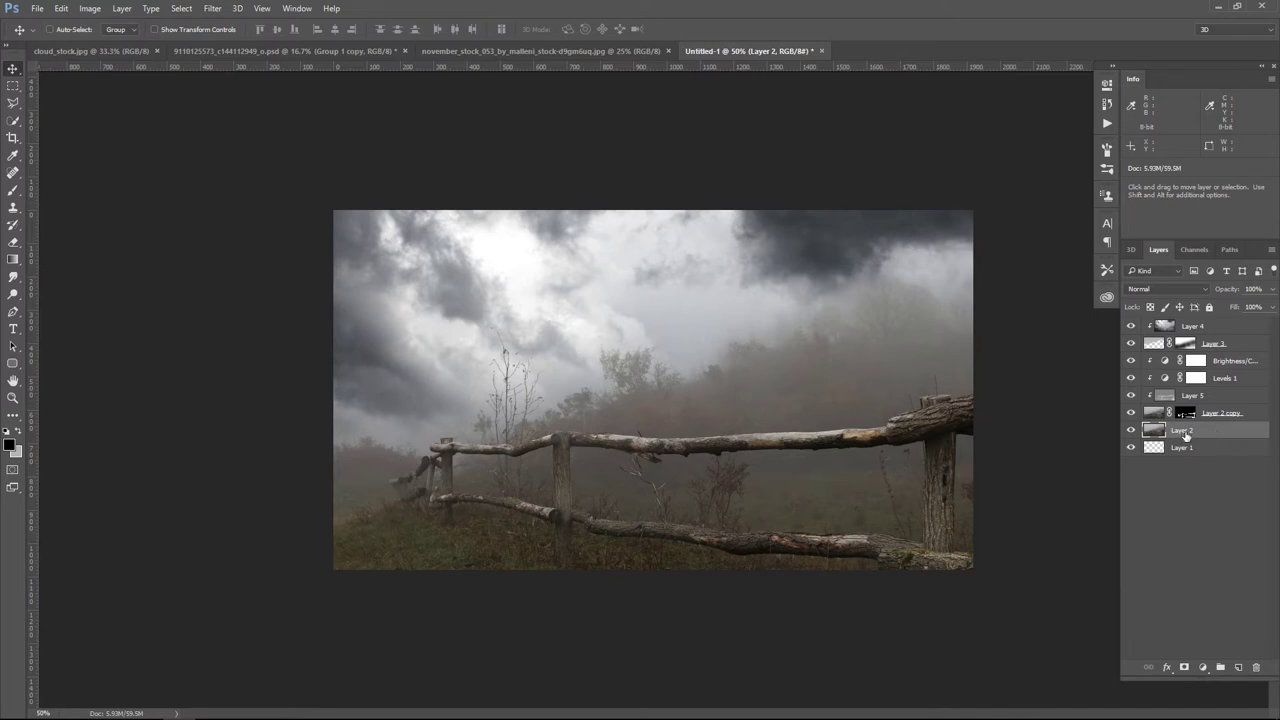
Step: Add a Brightness/Contrast adjustment above Layer 2 with Brightness 37 and Contrast 26
left_click(1203, 667)
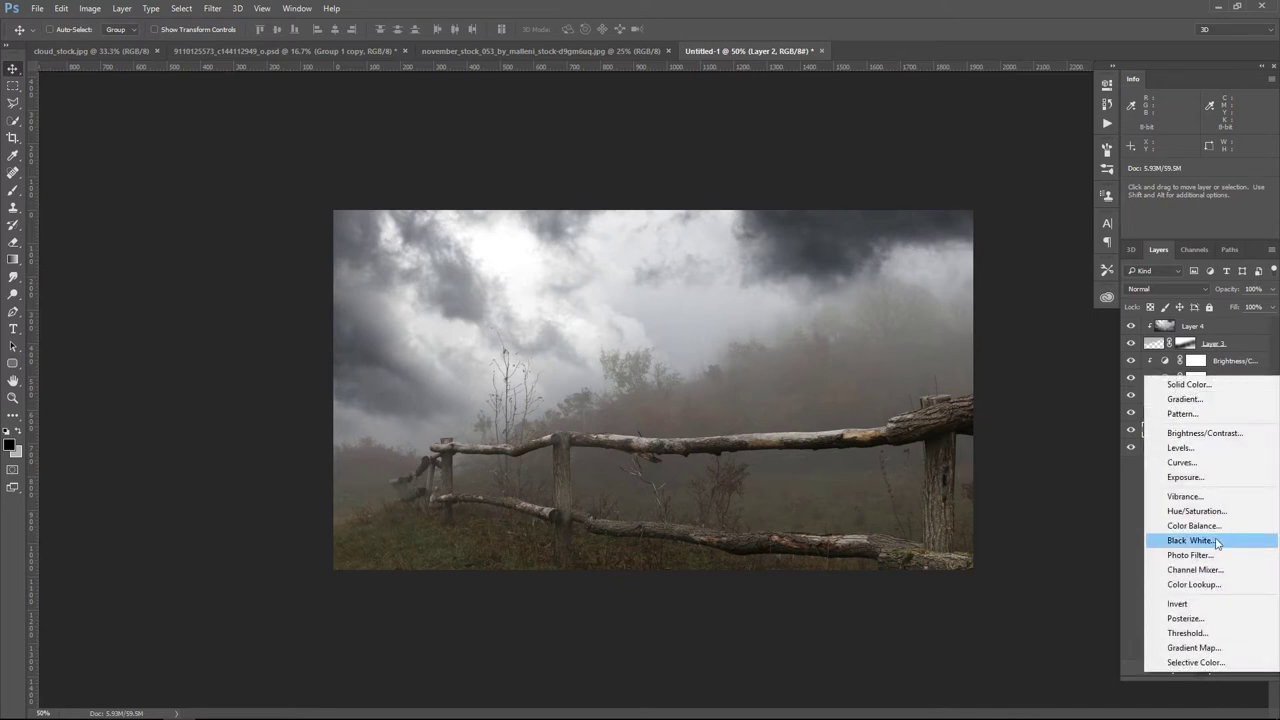
left_click(1210, 433)
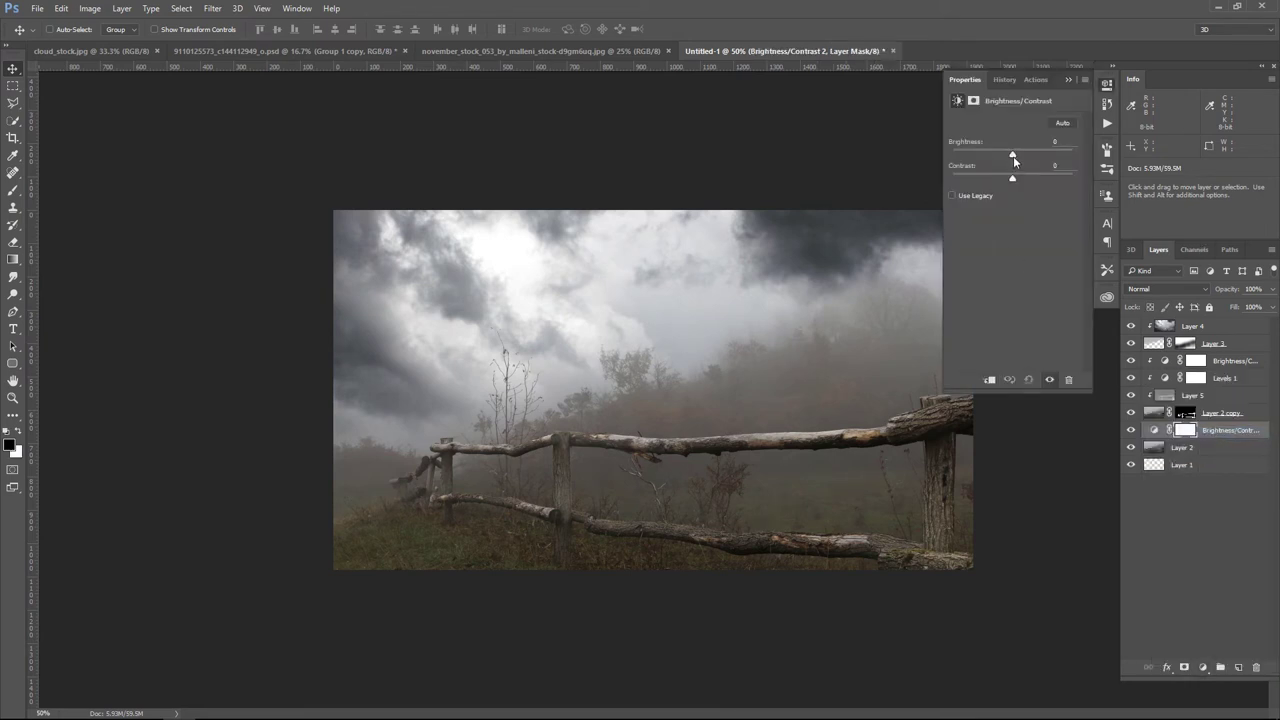
left_click_drag(1013, 156, 1022, 158)
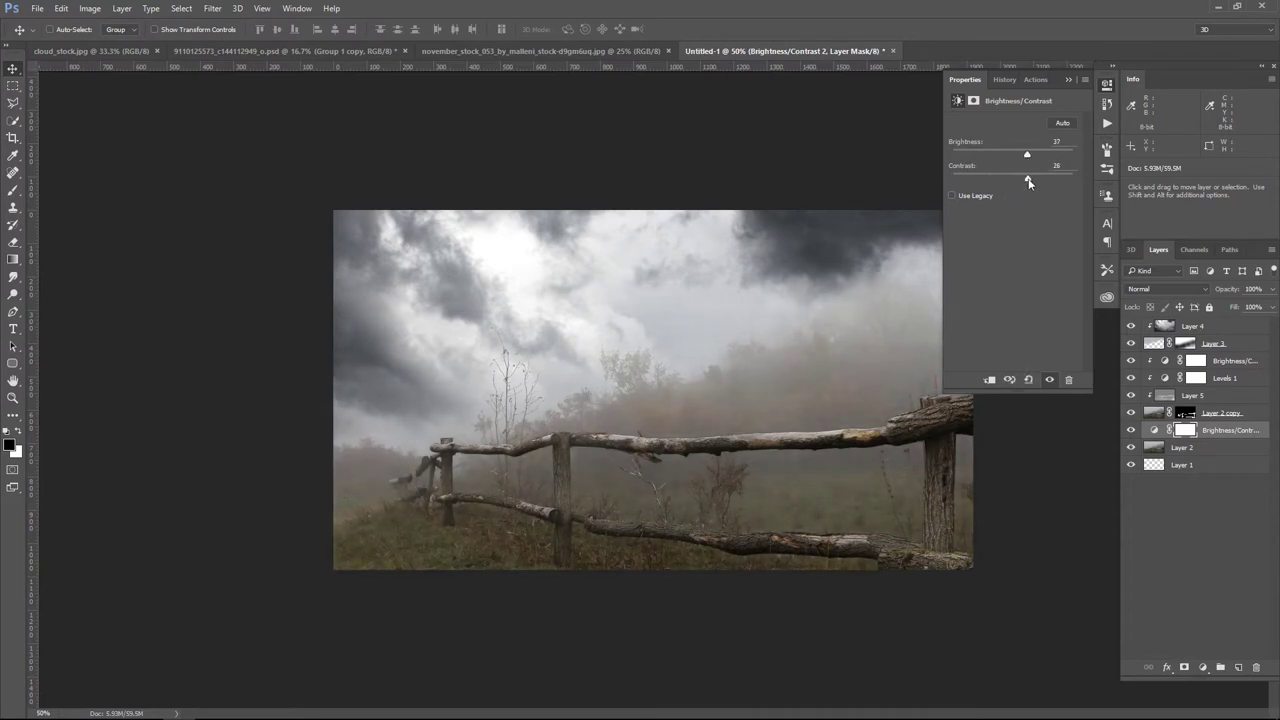
left_click(1067, 80)
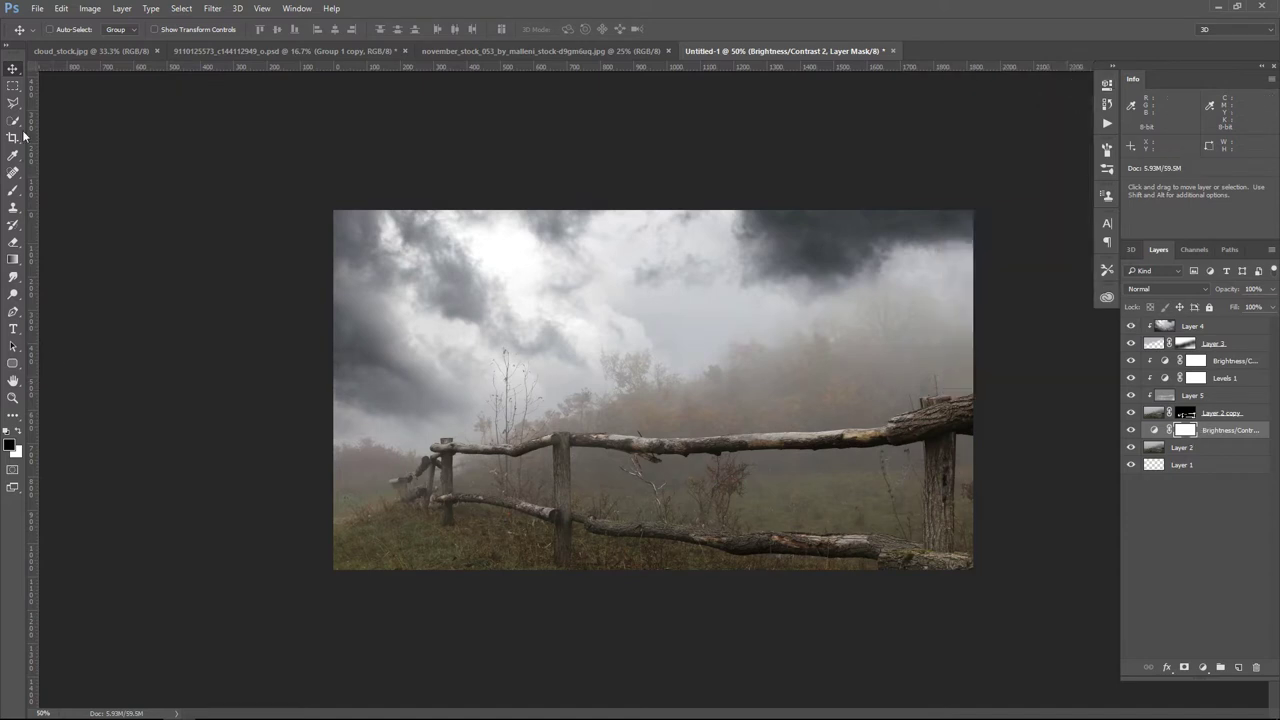
Step: Paint the adjustment's mask over the sky with a 60% opacity black brush
left_click(13, 190)
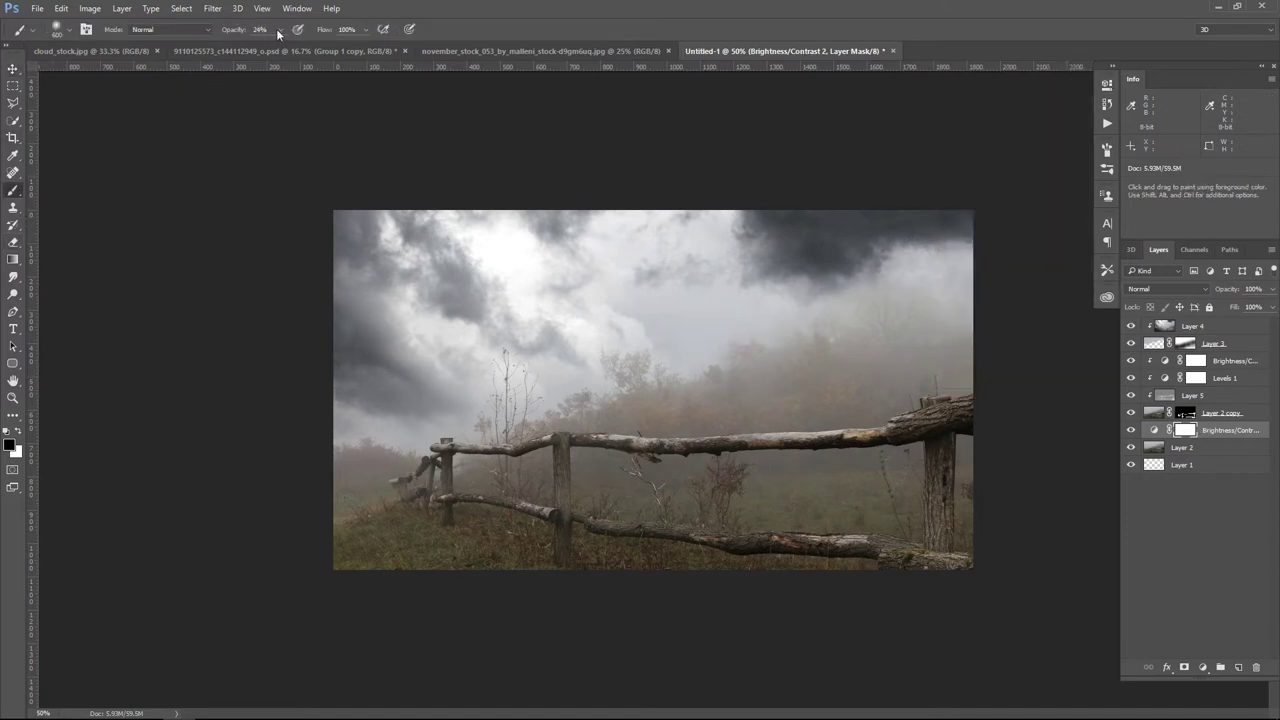
left_click_drag(279, 31, 304, 50)
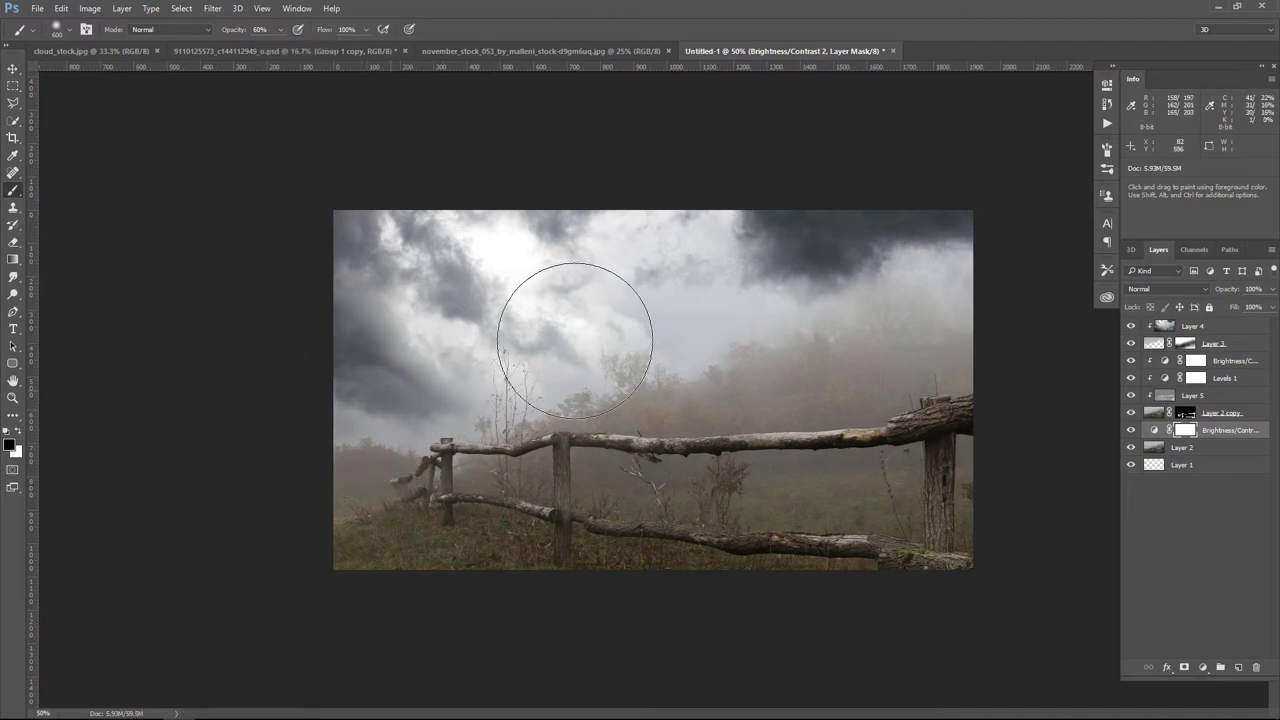
mouse_move(575, 340)
left_mouse_down()
mouse_move(657, 286)
mouse_move(814, 257)
mouse_move(948, 252)
mouse_move(794, 309)
mouse_move(900, 300)
mouse_move(929, 337)
left_mouse_up()
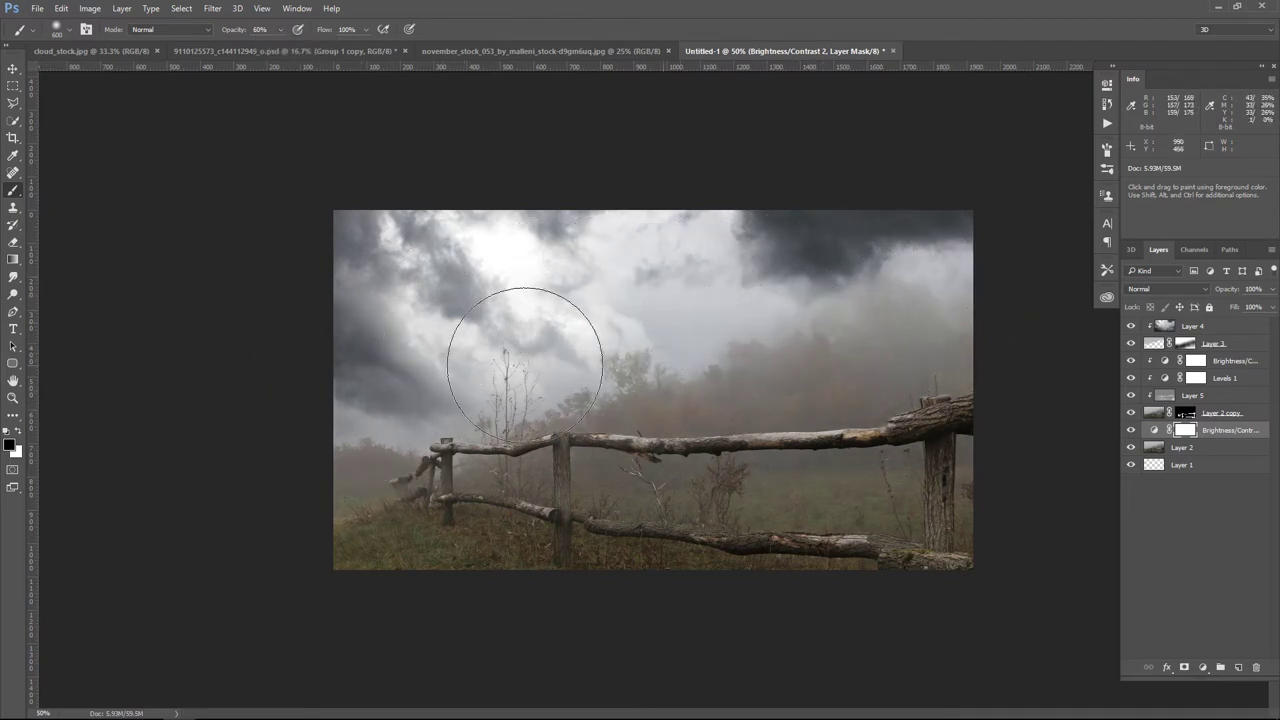
mouse_move(343, 371)
left_mouse_down()
mouse_move(657, 314)
mouse_move(800, 314)
mouse_move(826, 366)
mouse_move(920, 297)
mouse_move(960, 300)
mouse_move(911, 286)
mouse_move(808, 316)
mouse_move(523, 337)
mouse_move(440, 360)
mouse_move(871, 251)
left_mouse_up()
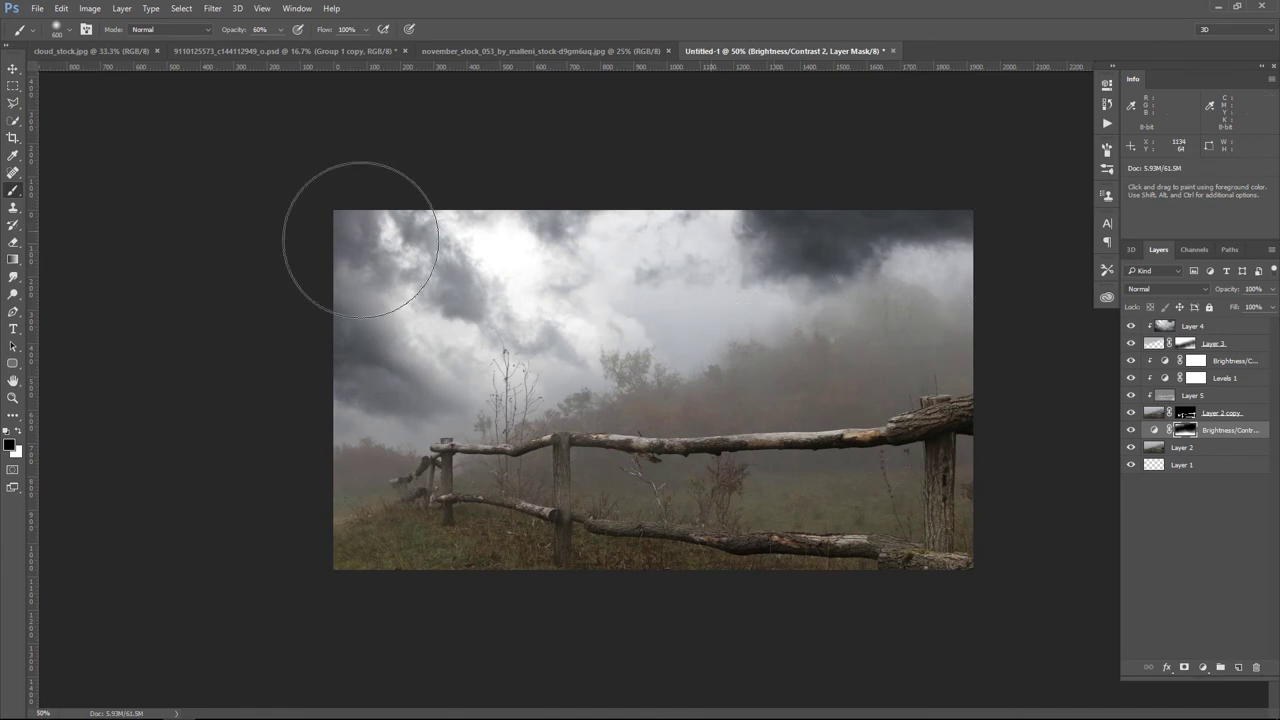
Step: Add a clipped Levels adjustment to the landscape with the white input at 220
left_click(1131, 430)
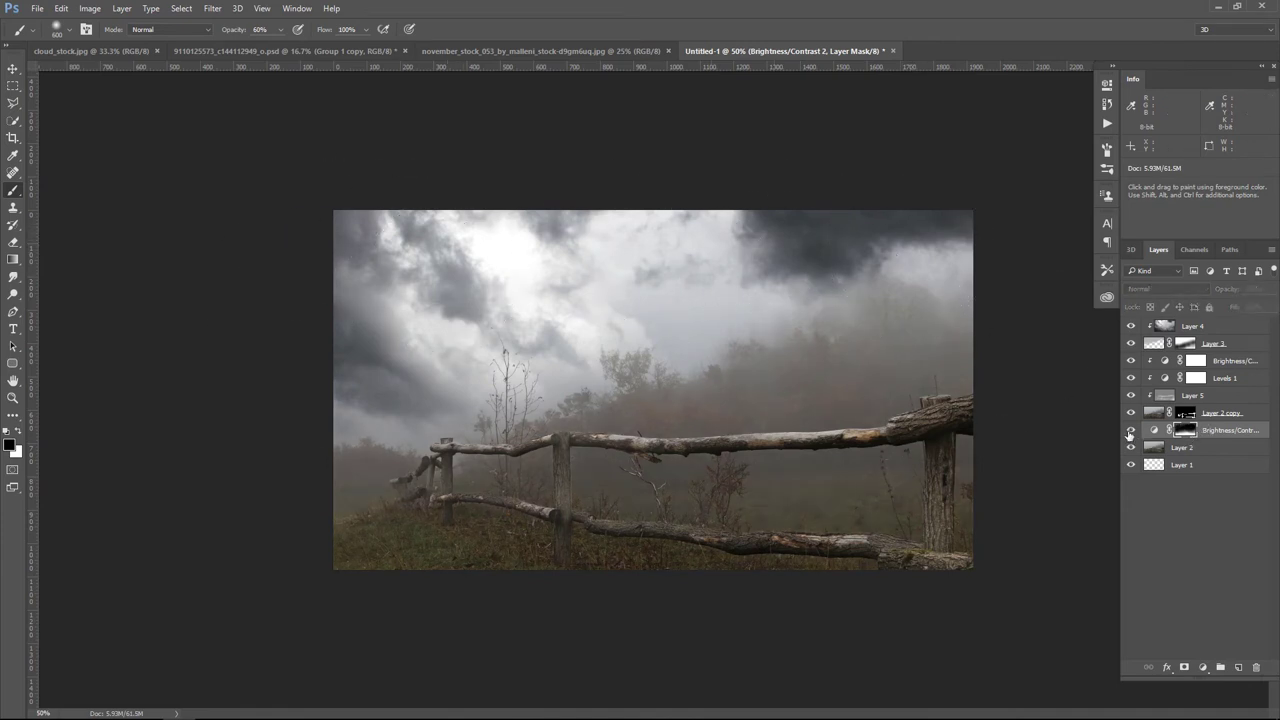
left_click(1202, 667)
left_click(1180, 441)
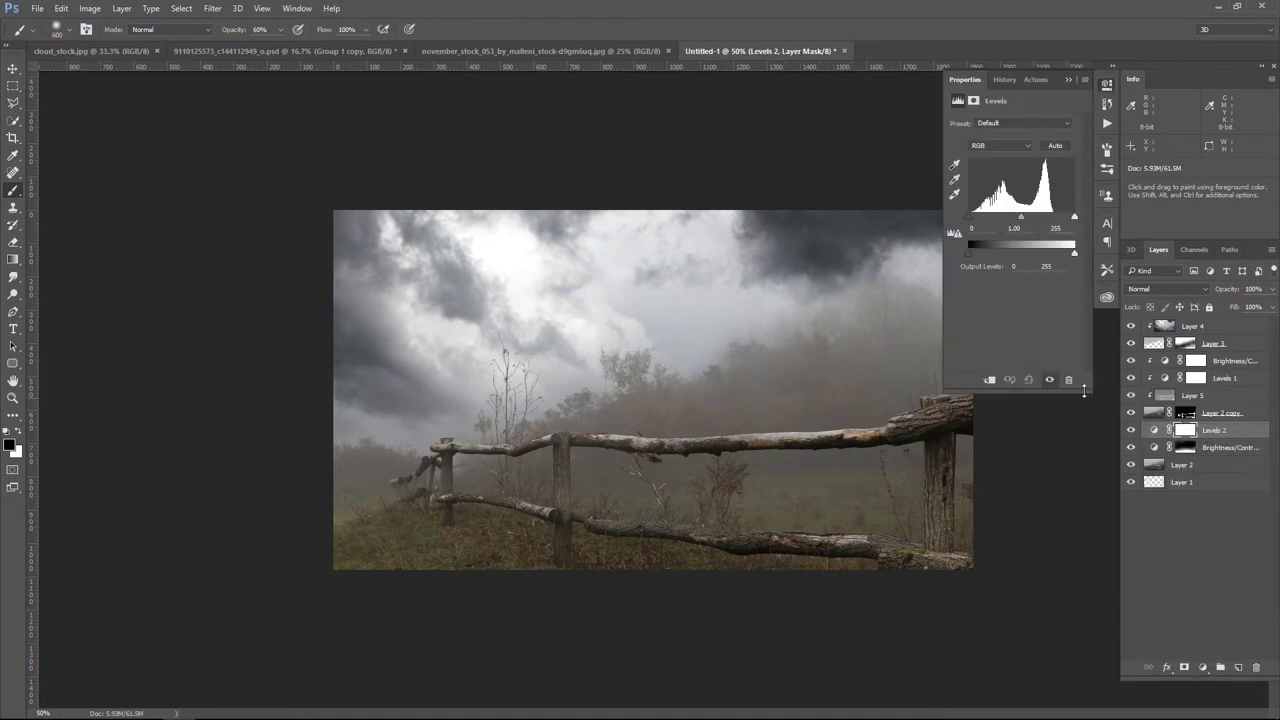
left_click(990, 380)
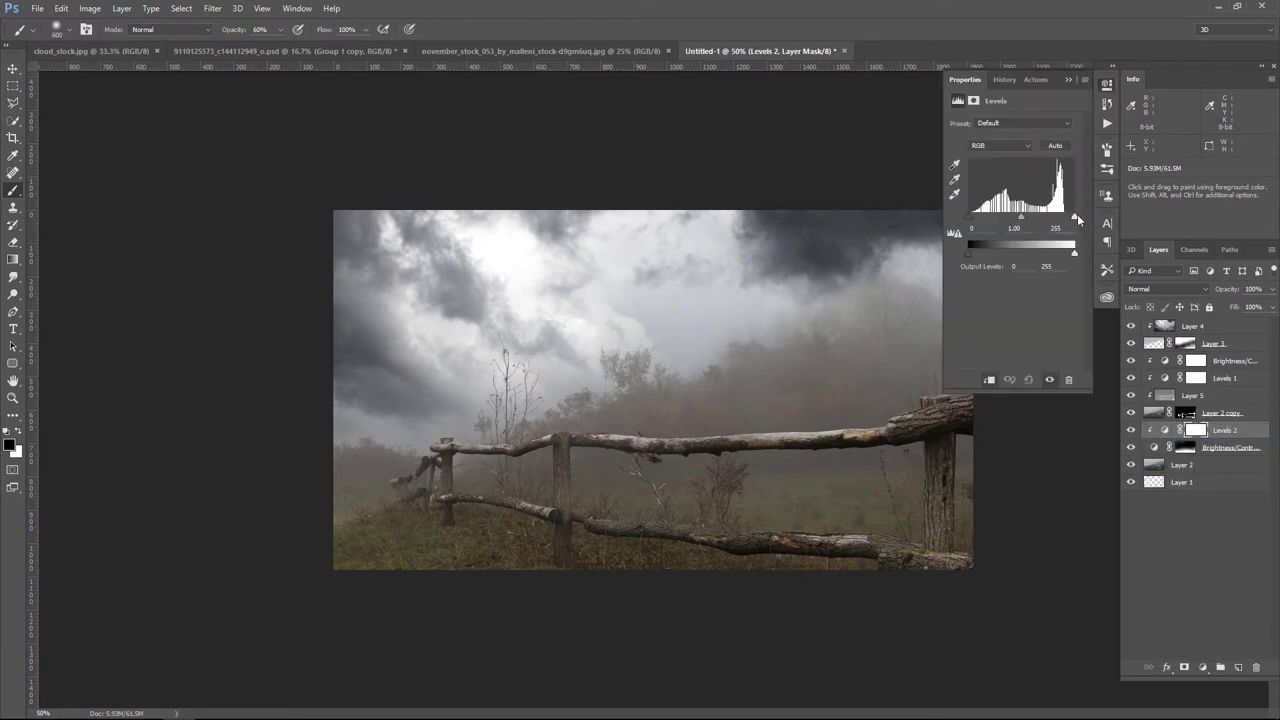
left_click_drag(1065, 218, 1071, 220)
Step: Mask the Levels effect off the upper-right and left clouds
left_click(1069, 82)
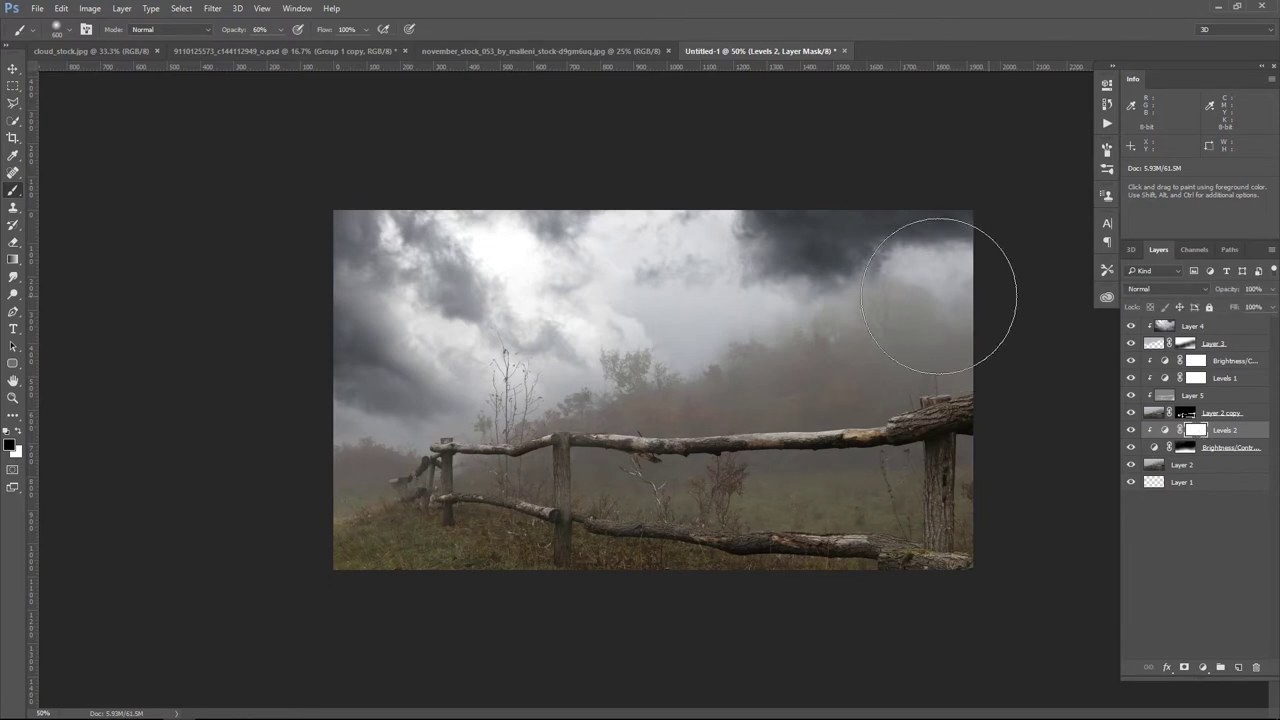
mouse_move(957, 286)
left_mouse_down()
mouse_move(871, 263)
mouse_move(886, 335)
left_mouse_up()
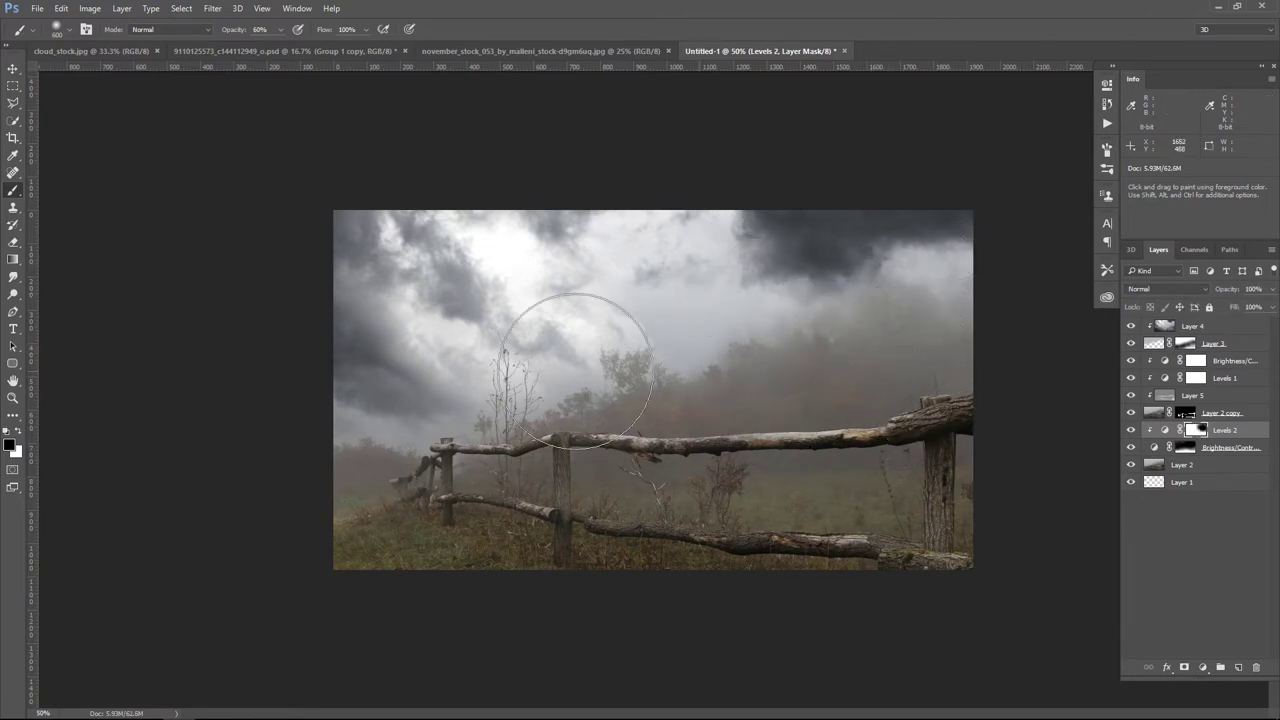
left_click_drag(463, 362, 391, 362)
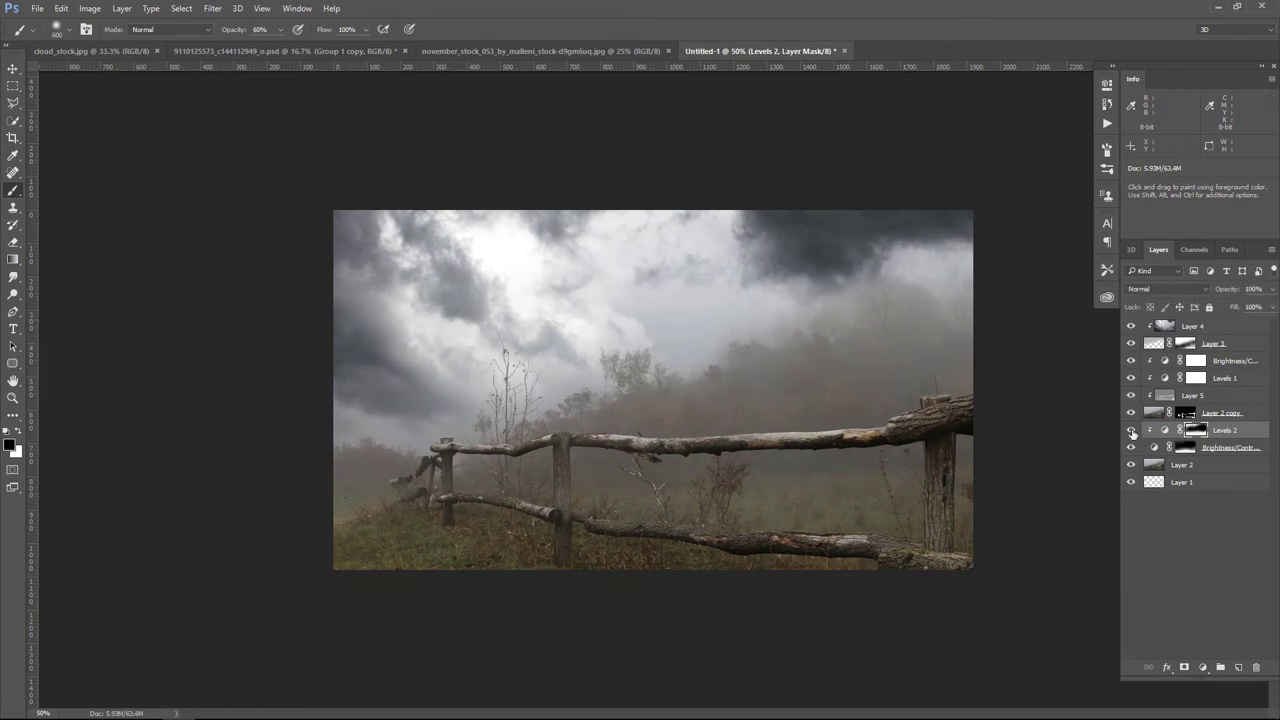
Step: Add a Color Balance adjustment shifting the midtones toward yellow and green
left_click(1202, 668)
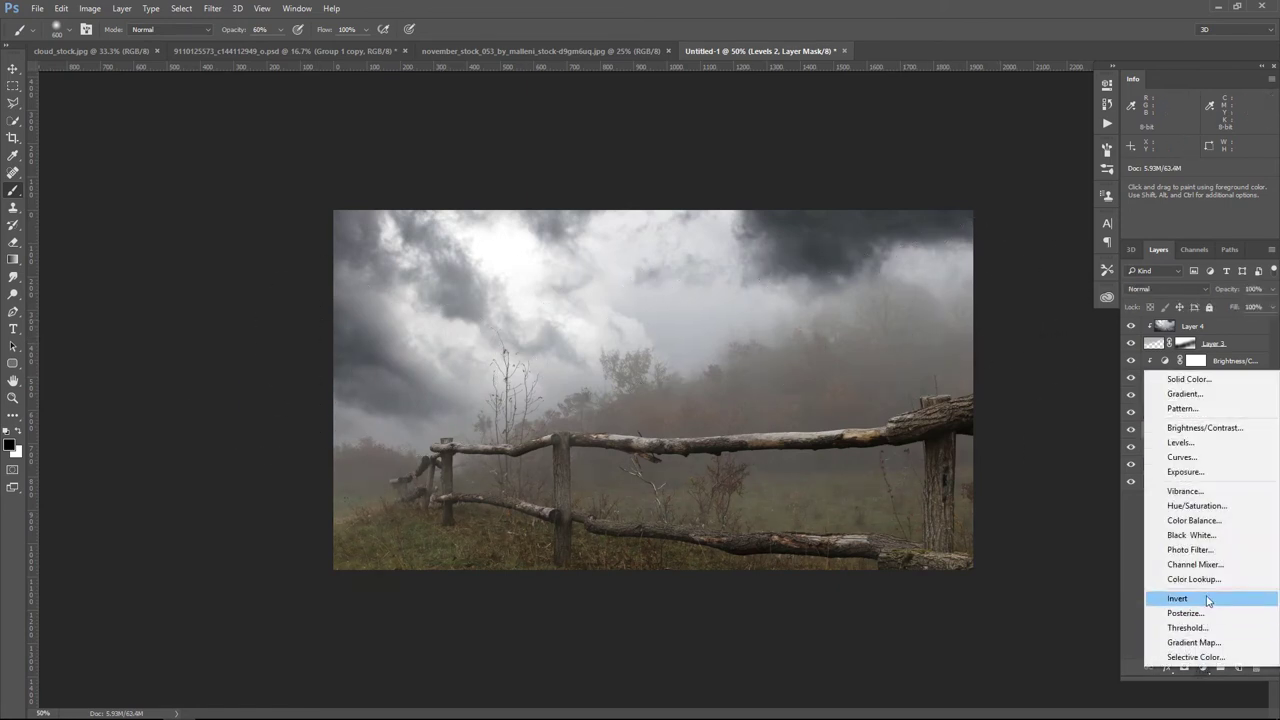
left_click(1212, 521)
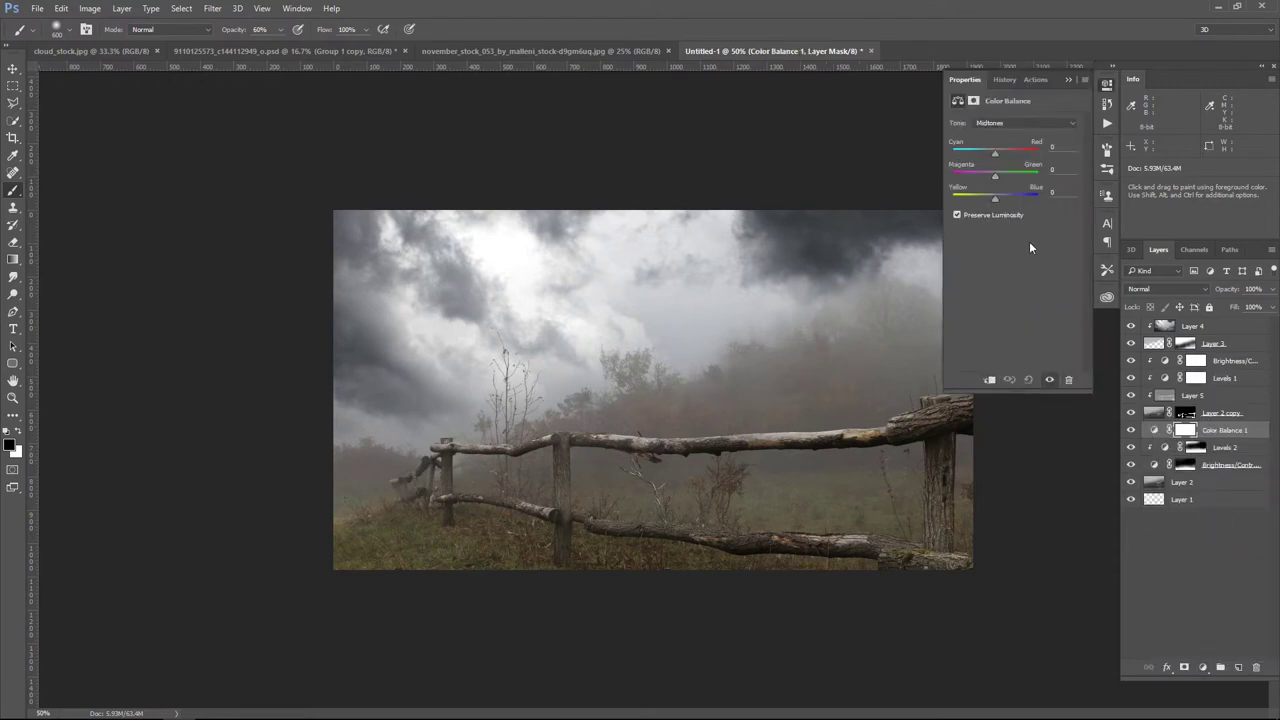
mouse_move(999, 200)
left_mouse_down()
mouse_move(986, 204)
mouse_move(1007, 178)
left_mouse_up()
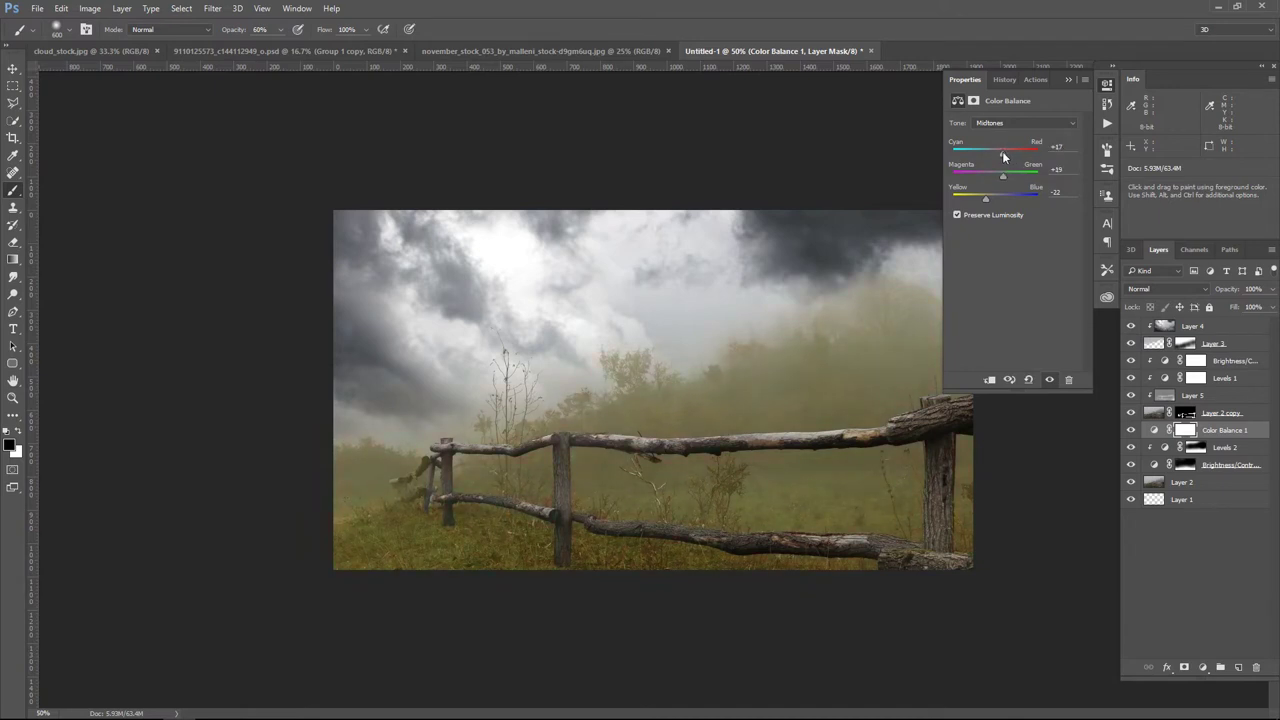
left_click_drag(1007, 176, 1002, 182)
left_click_drag(984, 204, 979, 205)
left_click_drag(987, 203, 991, 203)
left_click_drag(986, 206, 984, 204)
left_click(1068, 80)
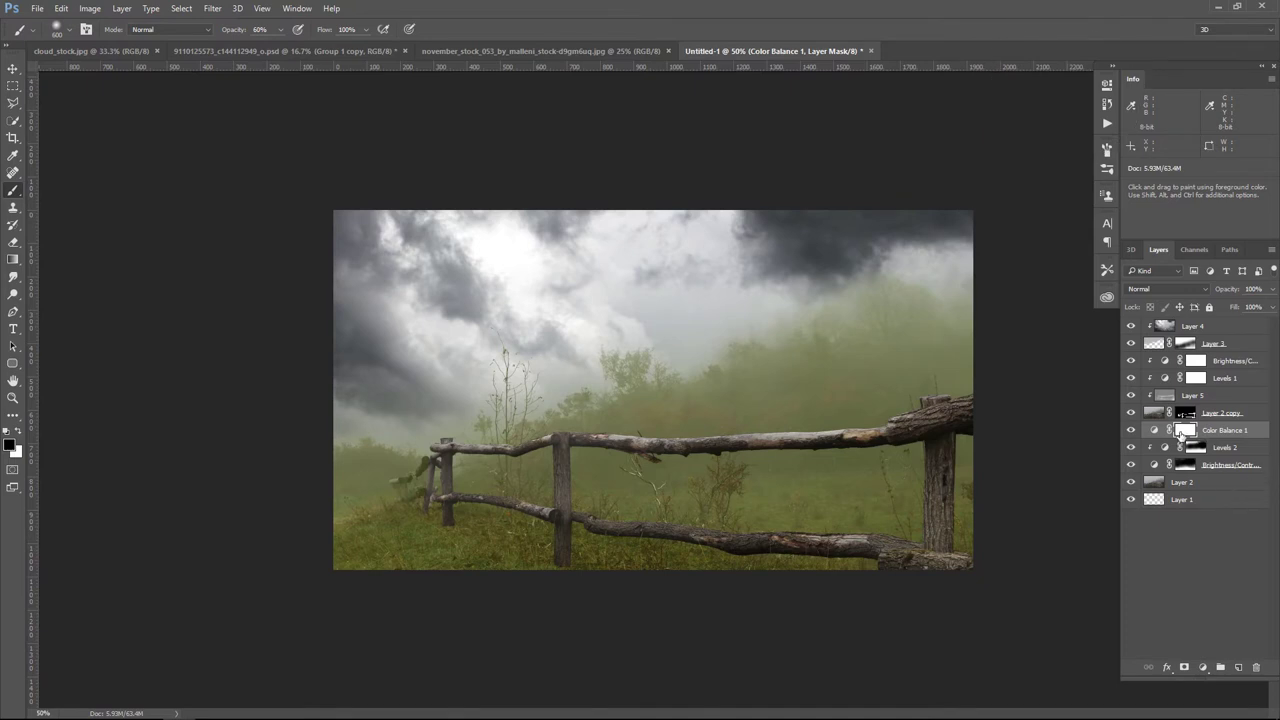
Step: Clip Color Balance 1 to the landscape layer and lower its opacity to 73%
left_click_drag(1182, 440, 1247, 434)
left_click(1246, 437, "alt")
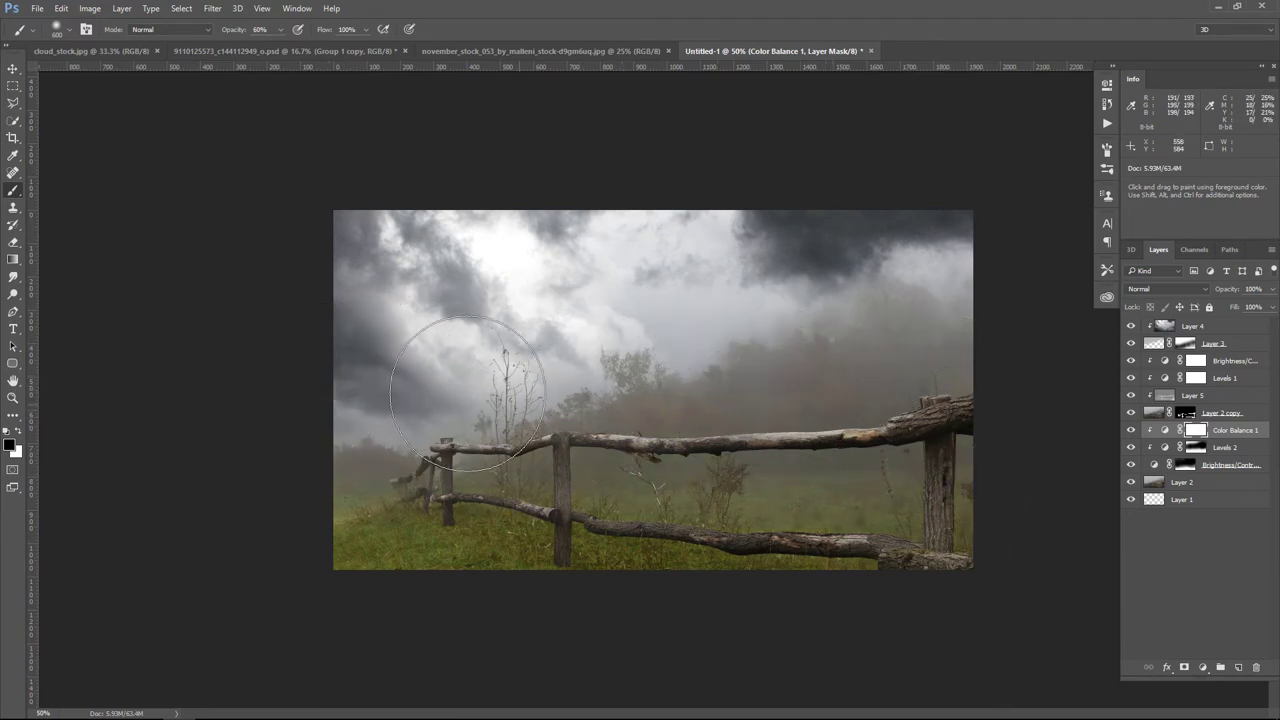
left_click(1272, 289)
left_click_drag(1272, 307, 1251, 307)
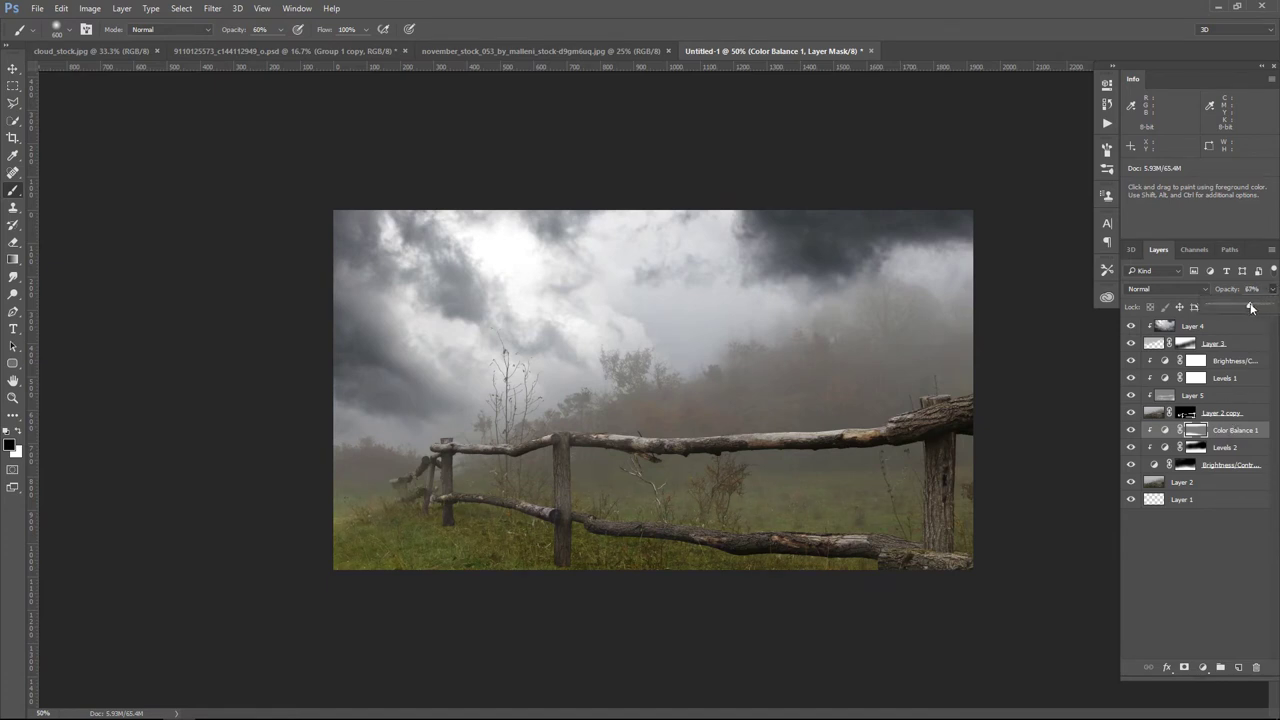
left_click(1131, 430)
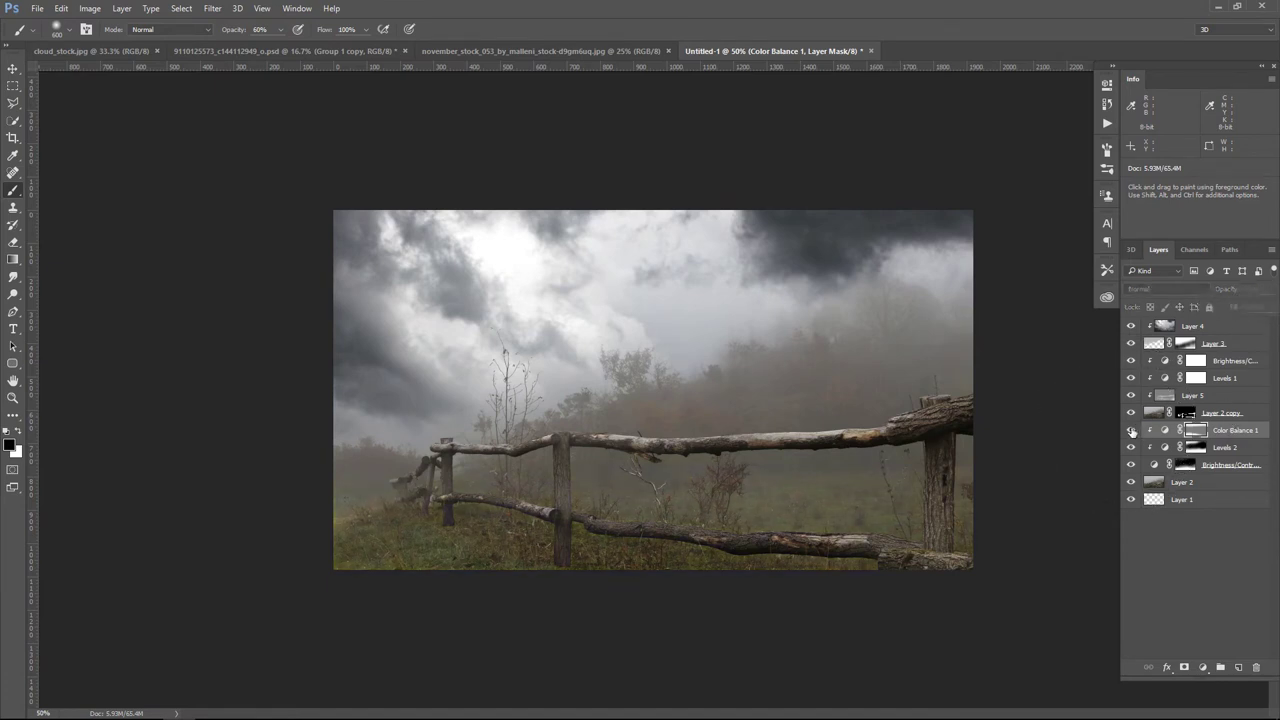
Step: Add a clipped Brightness/Contrast adjustment with Brightness 42 and Contrast 57
left_click(1202, 667)
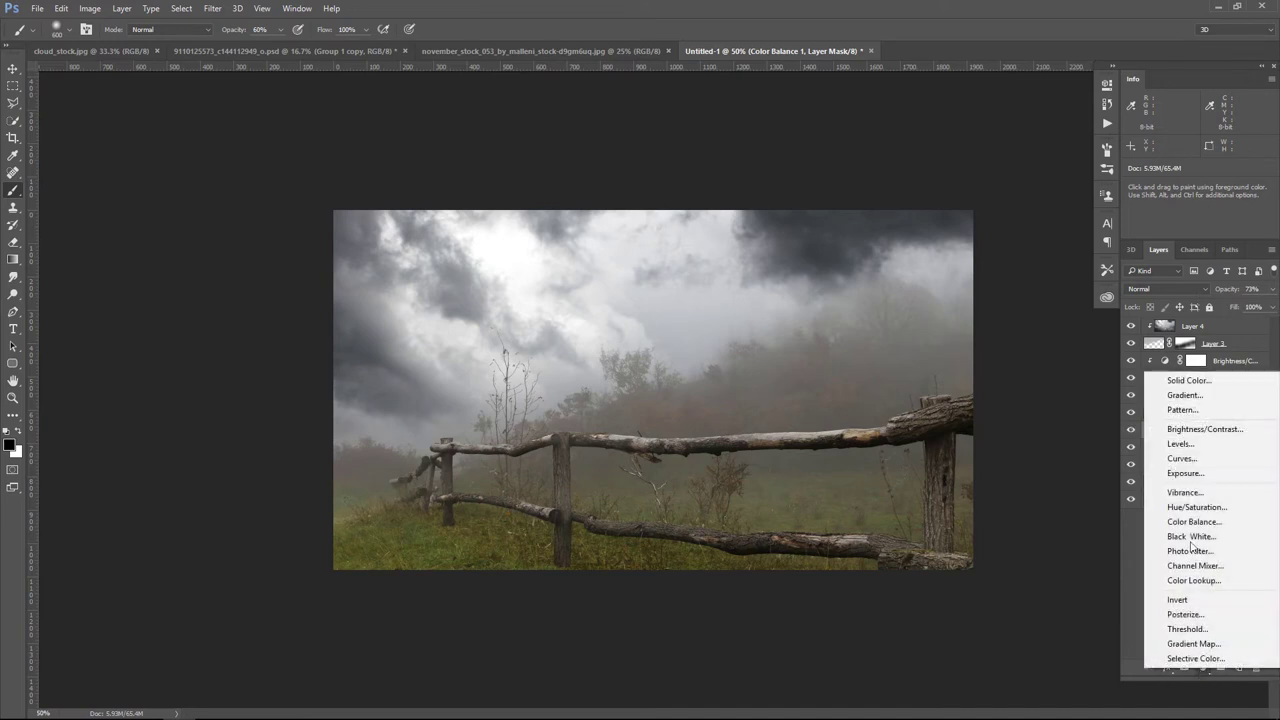
left_click(1185, 430)
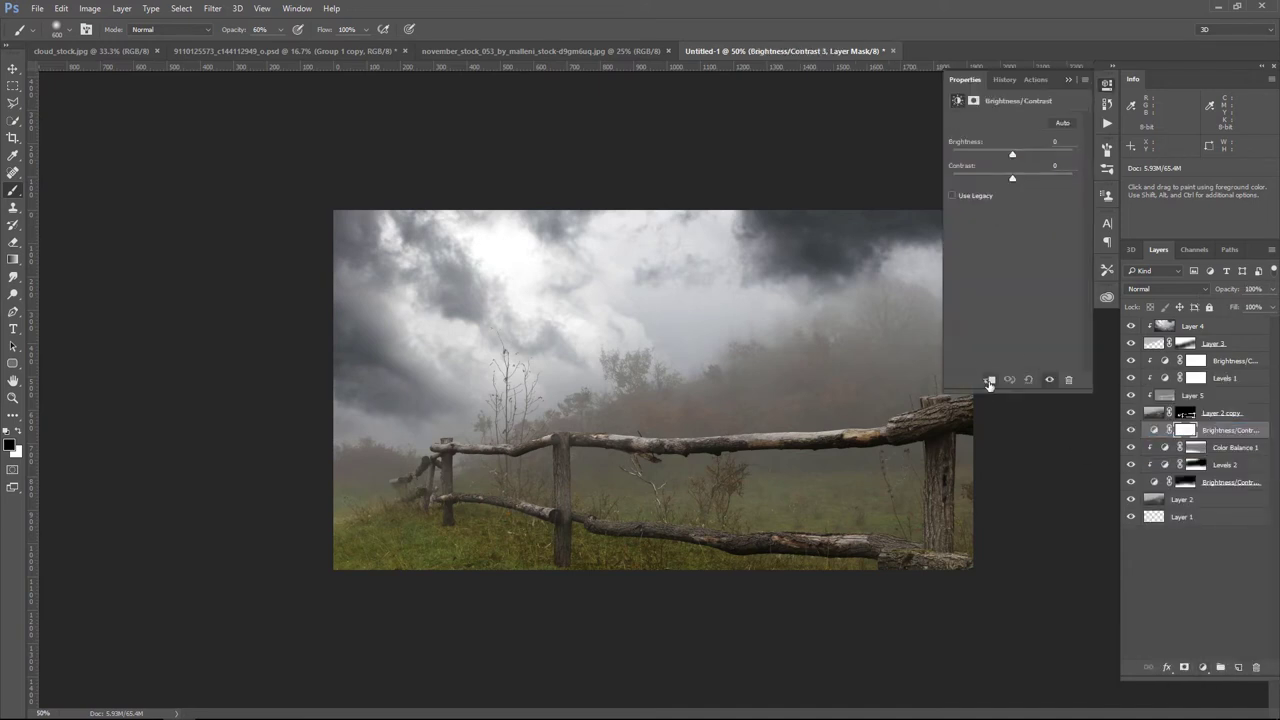
left_click(989, 379)
left_click_drag(1013, 154, 1039, 181)
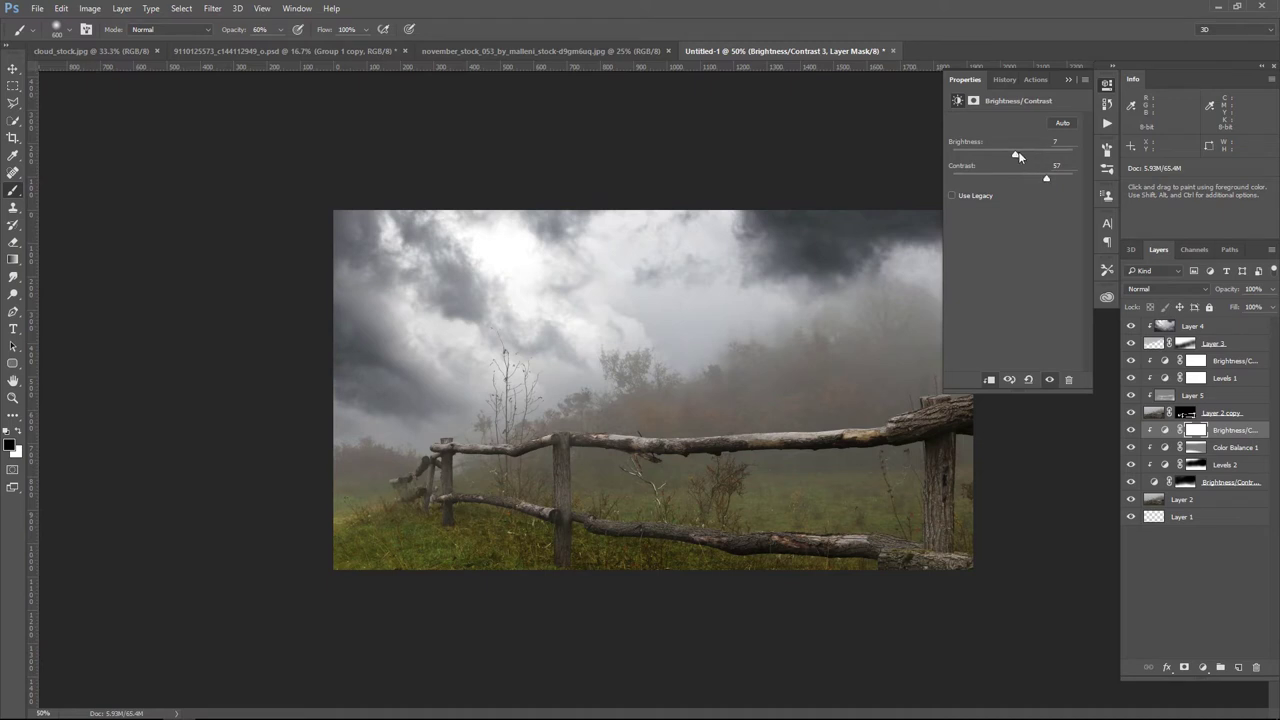
left_click_drag(1018, 156, 1030, 156)
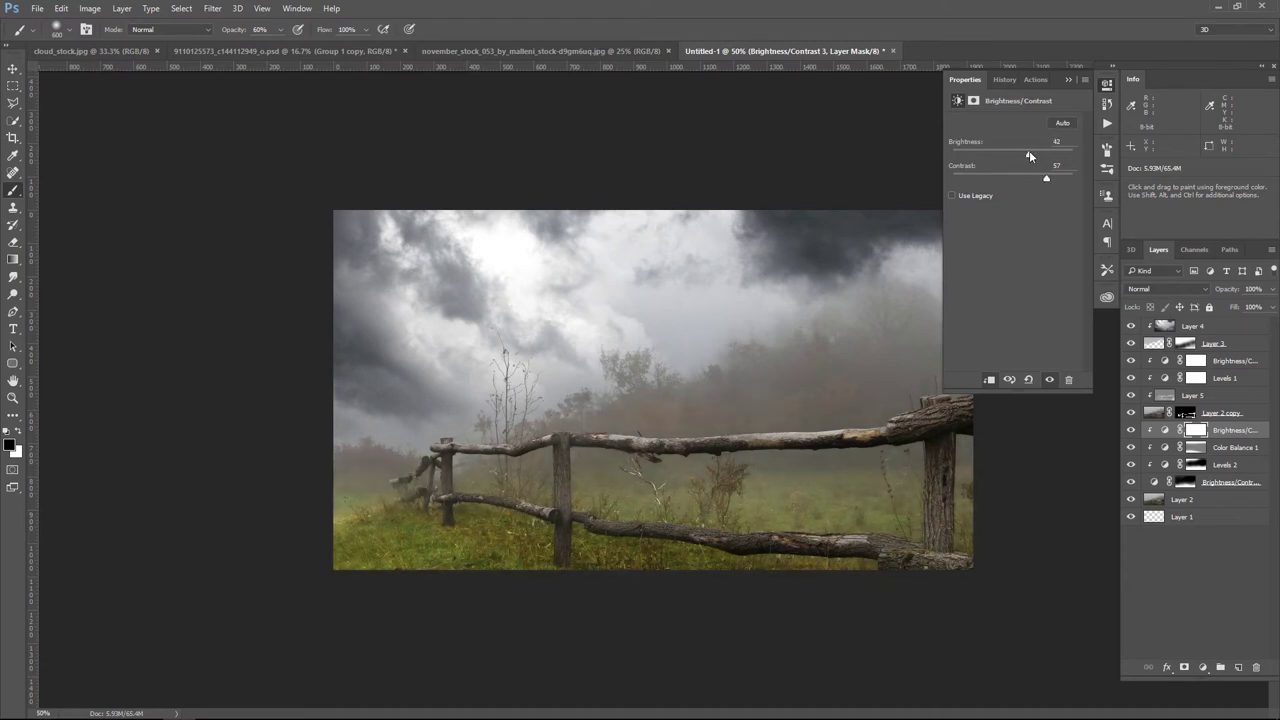
left_click(1068, 79)
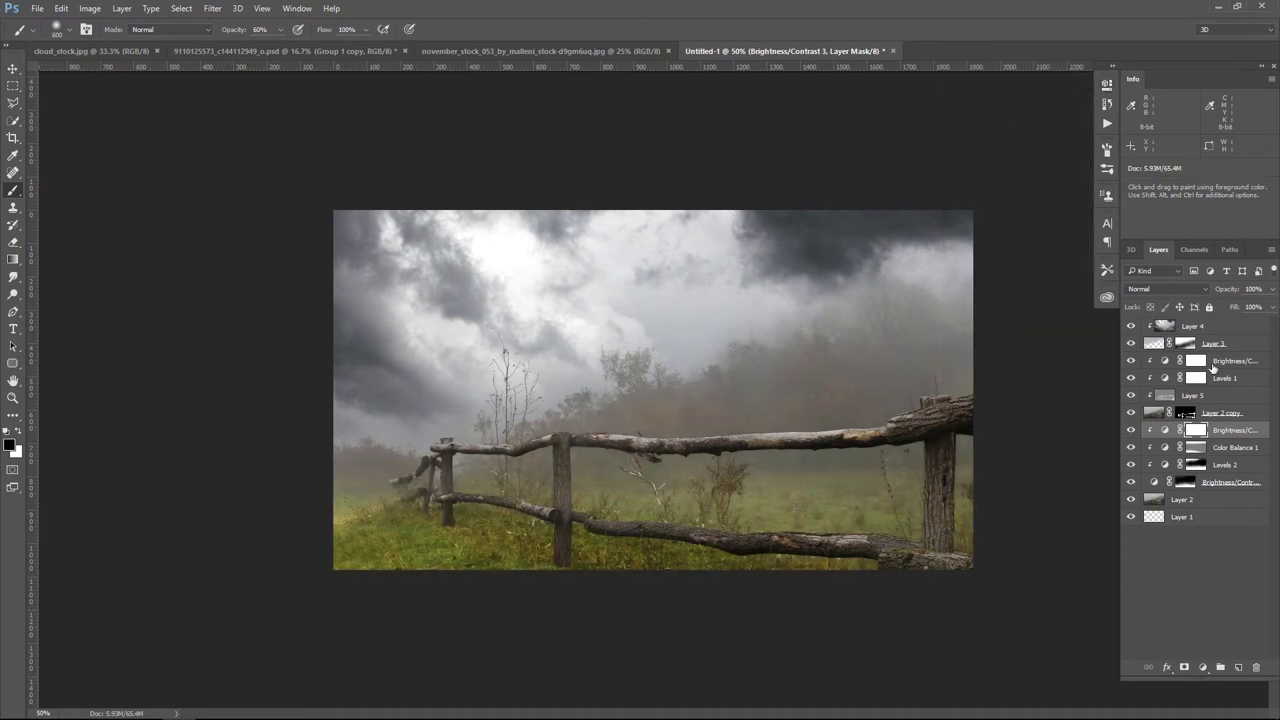
Step: Mask the brightening off the fog and fence and set the layer opacity to 55%
left_click_drag(1006, 388, 390, 415)
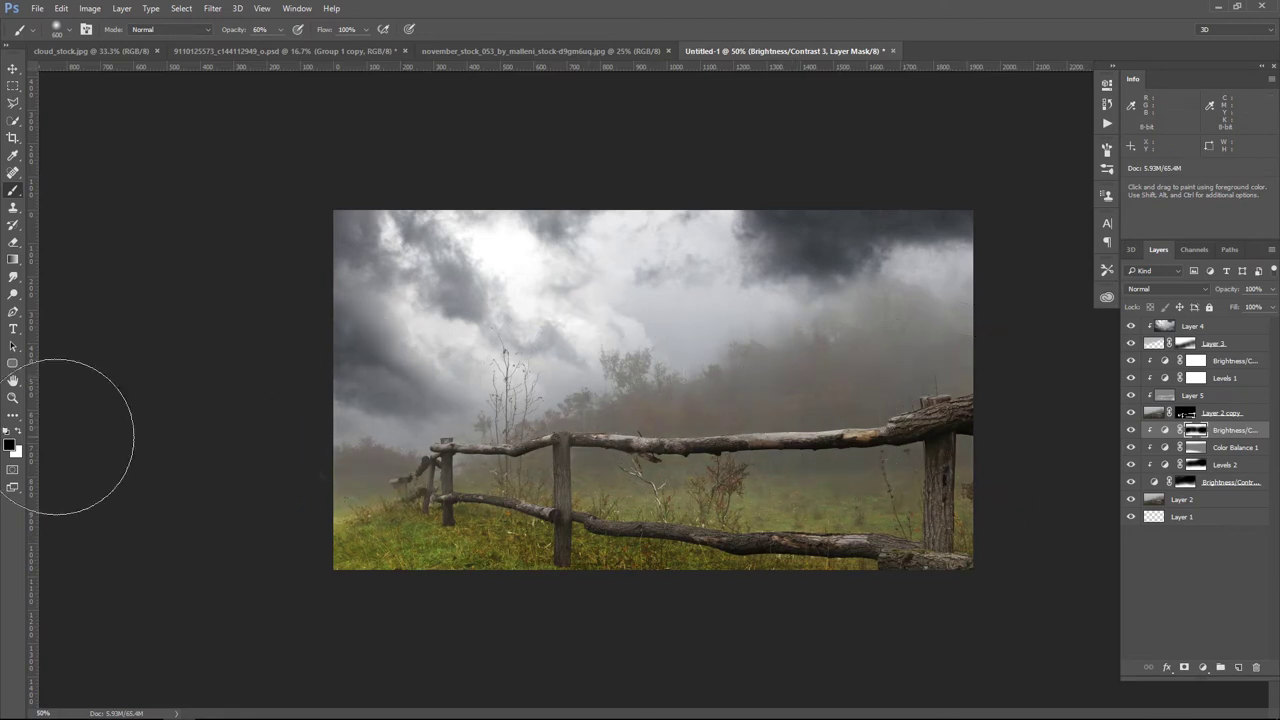
left_click(1271, 290)
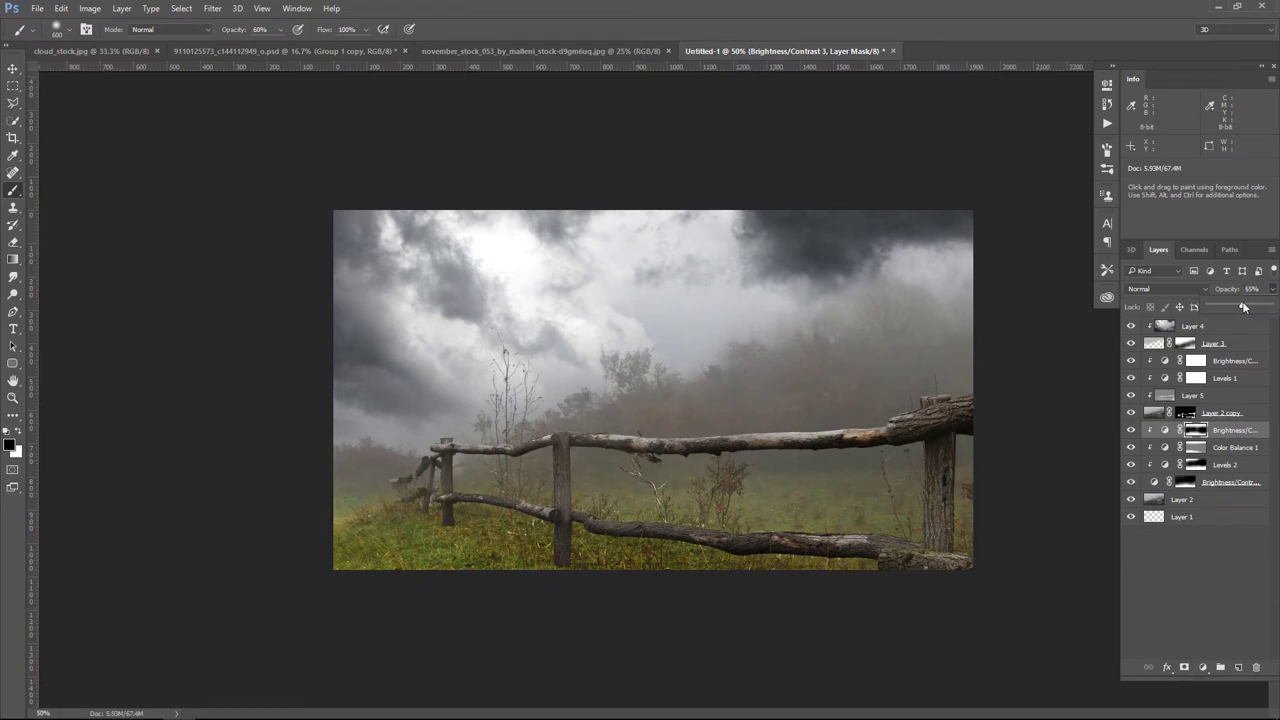
type("55")
key("Return")
left_click(14, 71)
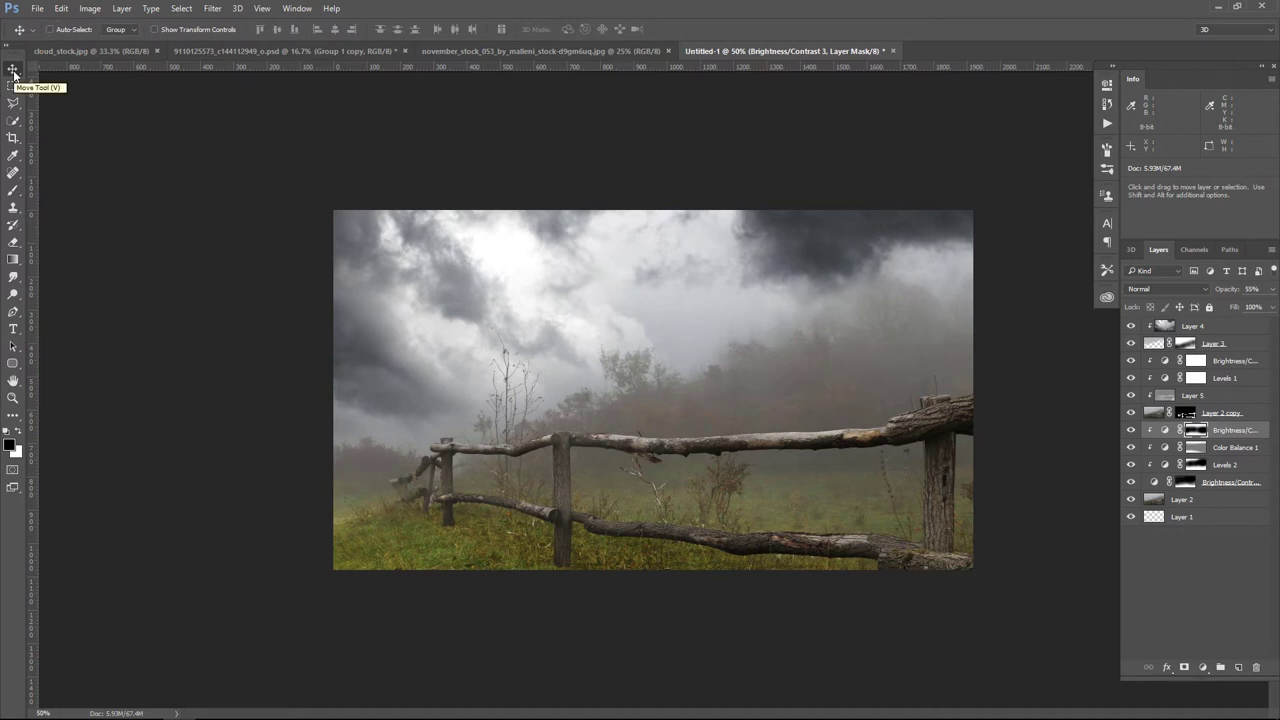
Step: Bring the horse and rider Group 1 copy into Untitled-1 and shrink it
left_click(300, 51)
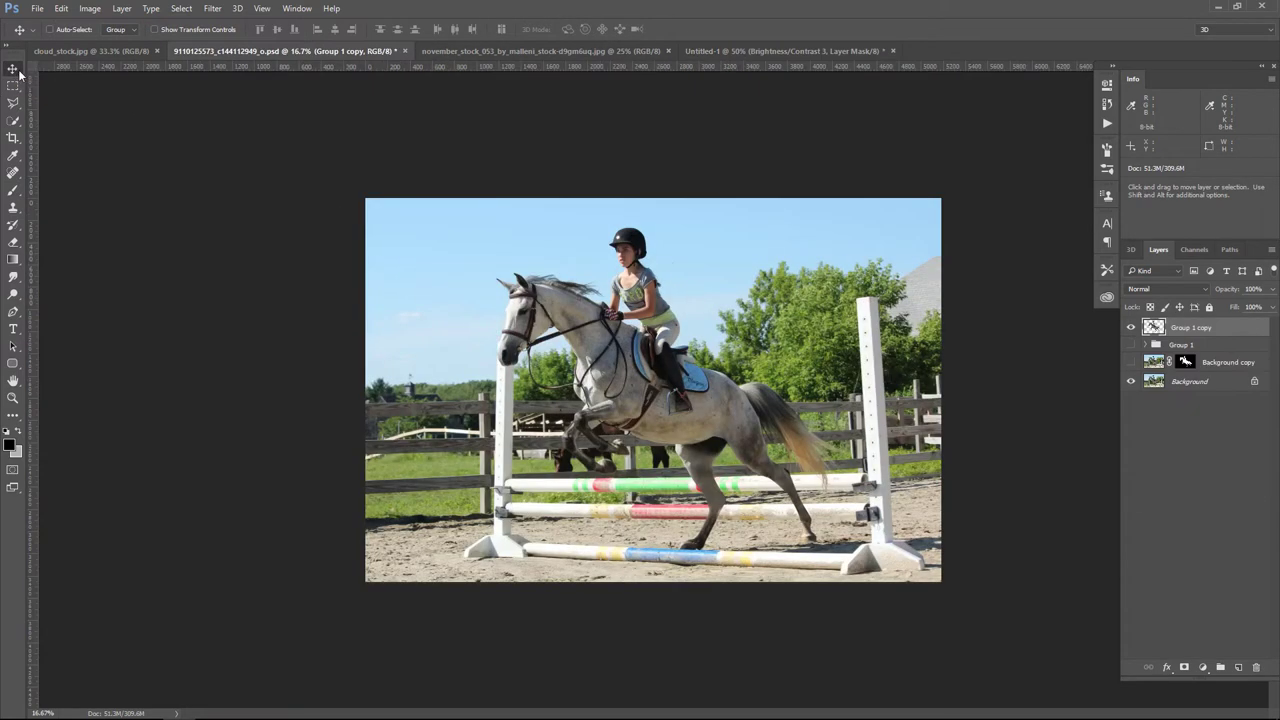
mouse_move(622, 274)
left_mouse_down()
mouse_move(888, 284)
mouse_move(700, 300)
left_mouse_up()
key("ctrl+t")
mouse_move(394, 114)
left_mouse_down()
mouse_move(676, 309)
mouse_move(607, 183)
mouse_move(651, 214)
left_mouse_up()
Step: Tilt and position the horse over the fence at about 34%, then nudge it into place
left_click_drag(815, 317, 652, 310)
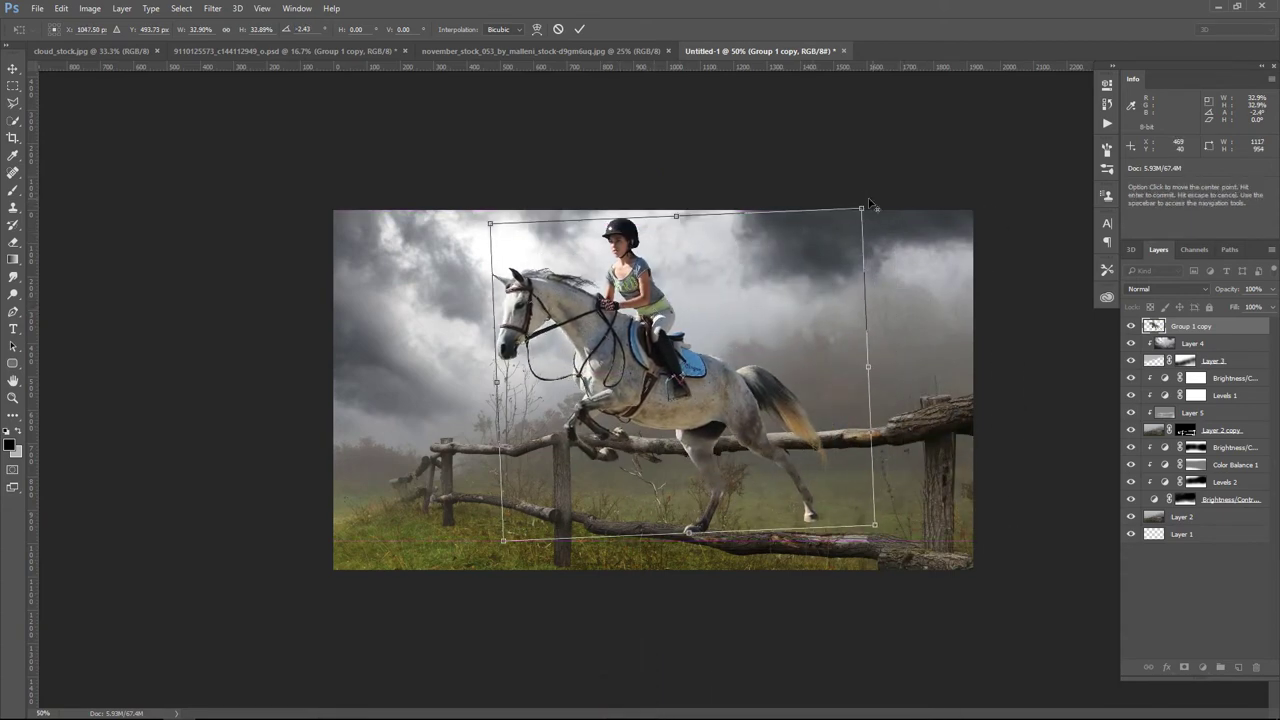
left_click_drag(866, 204, 868, 194)
mouse_move(783, 322)
left_mouse_down()
mouse_move(768, 316)
mouse_move(828, 321)
left_mouse_up()
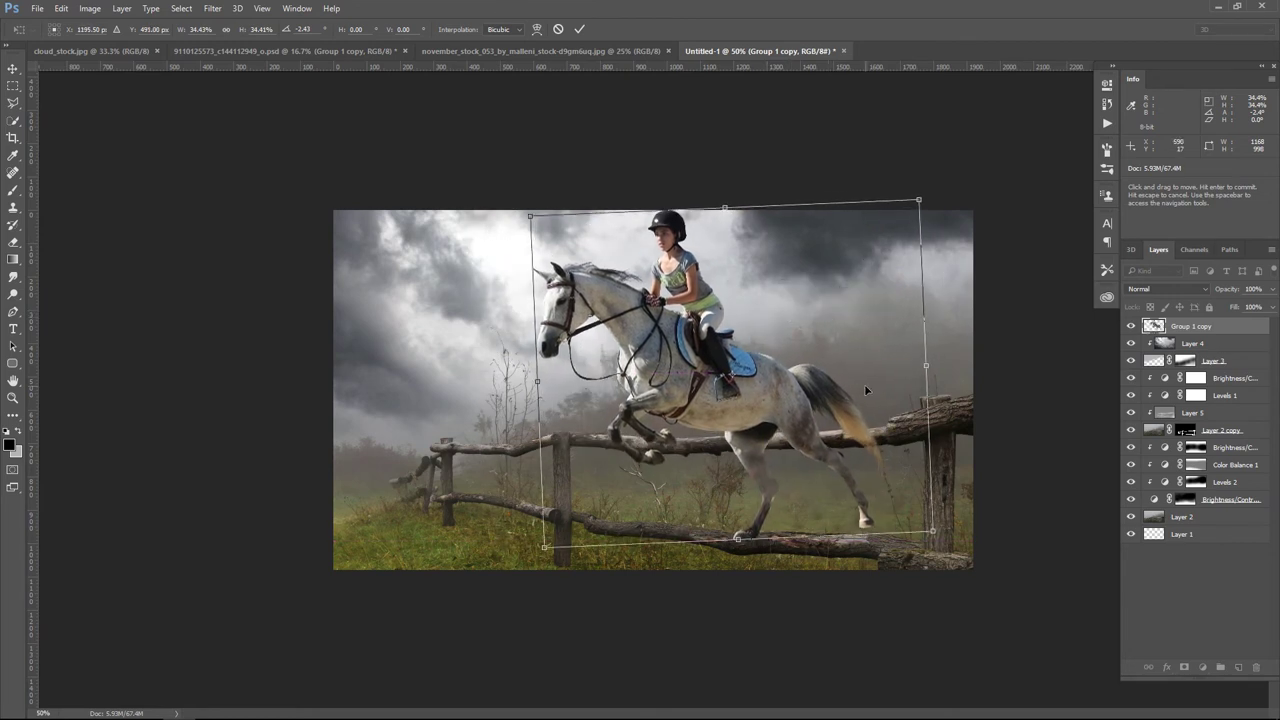
left_click_drag(917, 199, 914, 203)
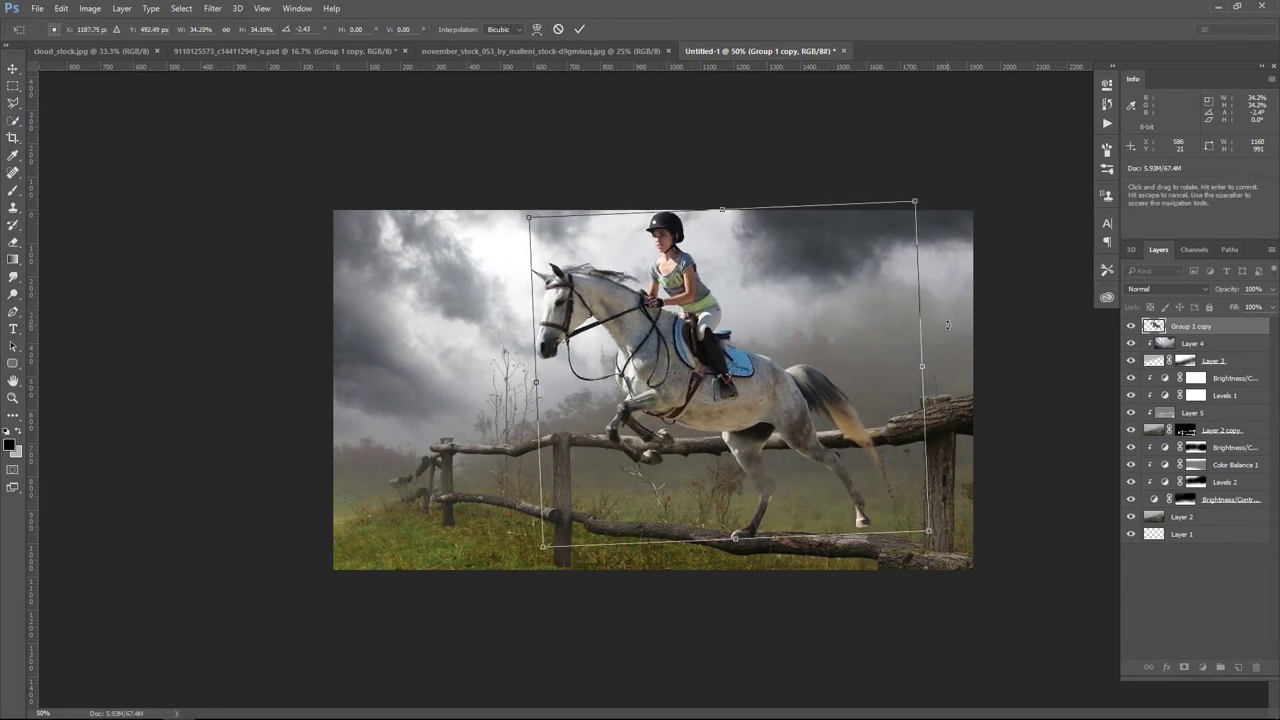
key("Return")
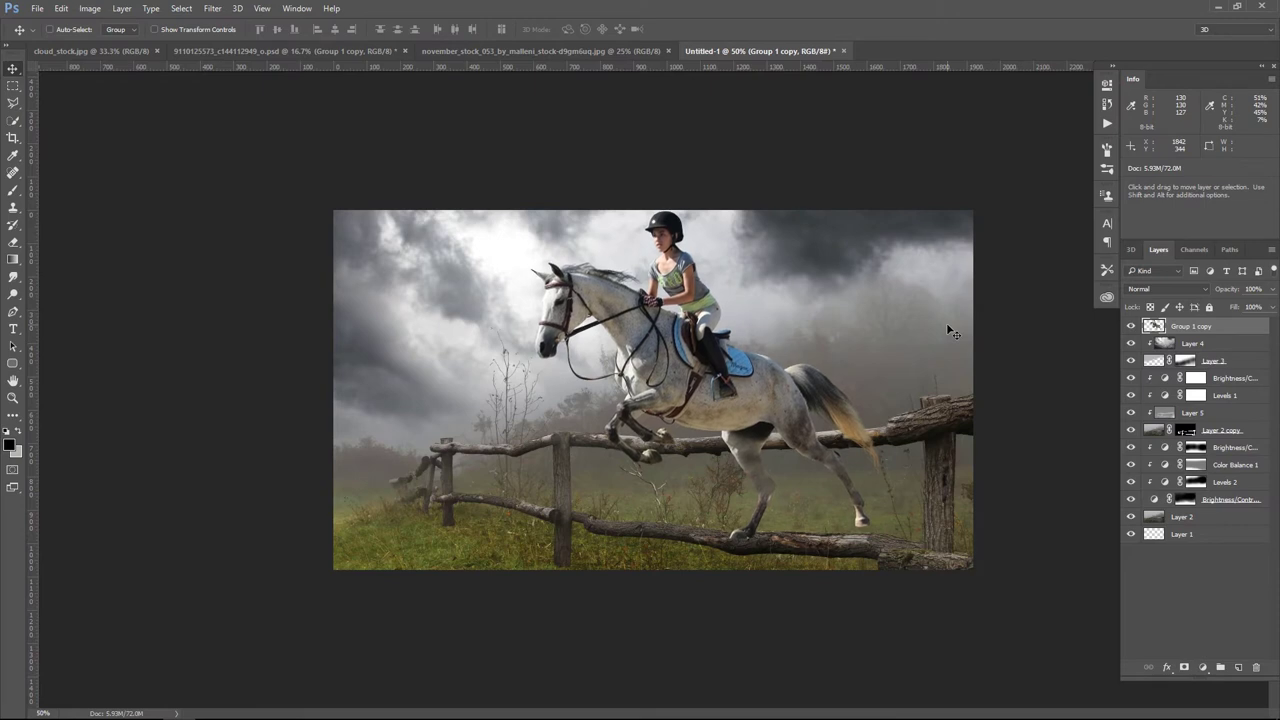
key("Left")
key("Left")
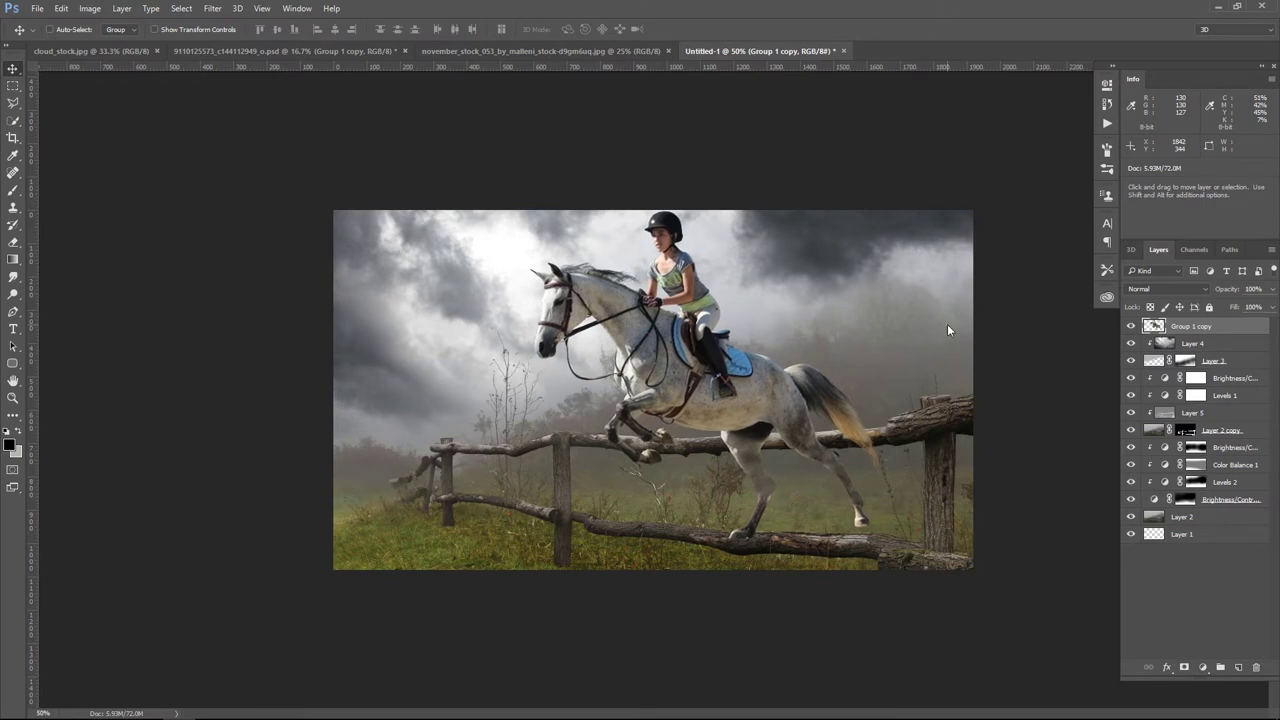
key("Left")
key("Left")
key("Left")
key("Left")
key("Right")
key("Right")
key("Right")
Step: Mask Group 1 copy with the fence selection and invert the mask so rails cross the horse
left_click(1165, 413)
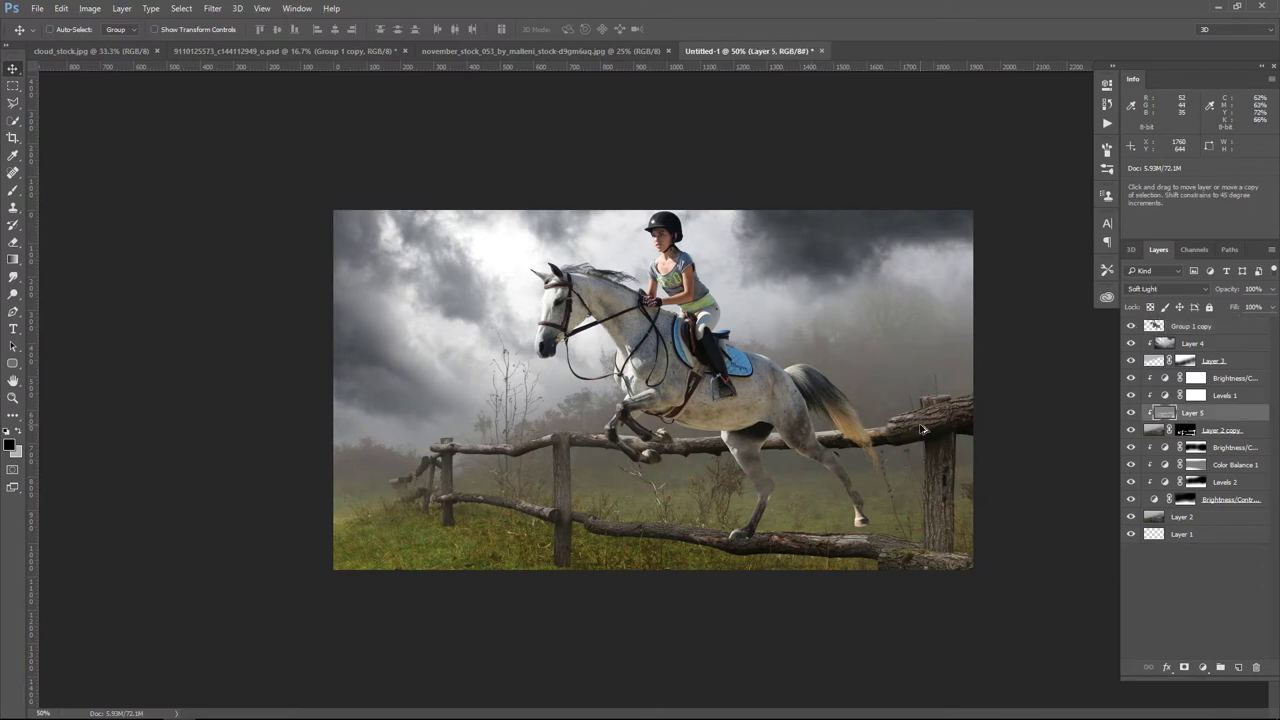
left_click(1187, 430, "ctrl")
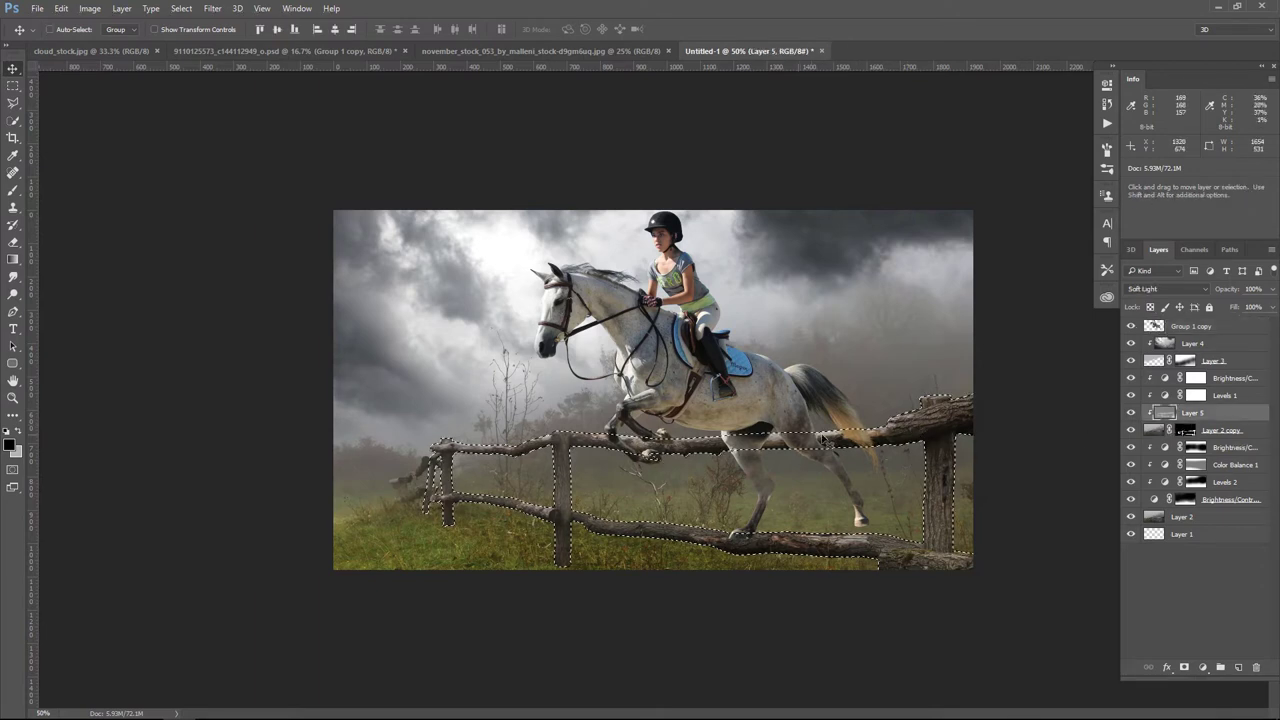
left_click(1207, 327)
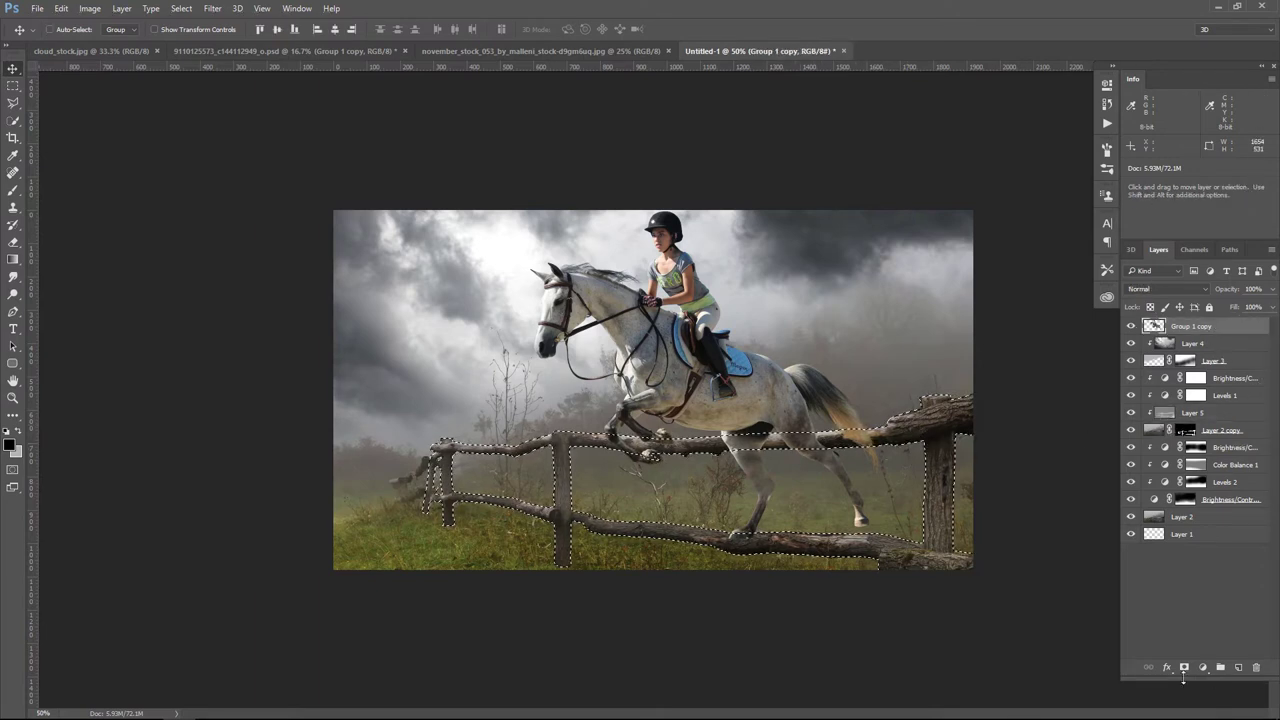
left_click(1184, 667)
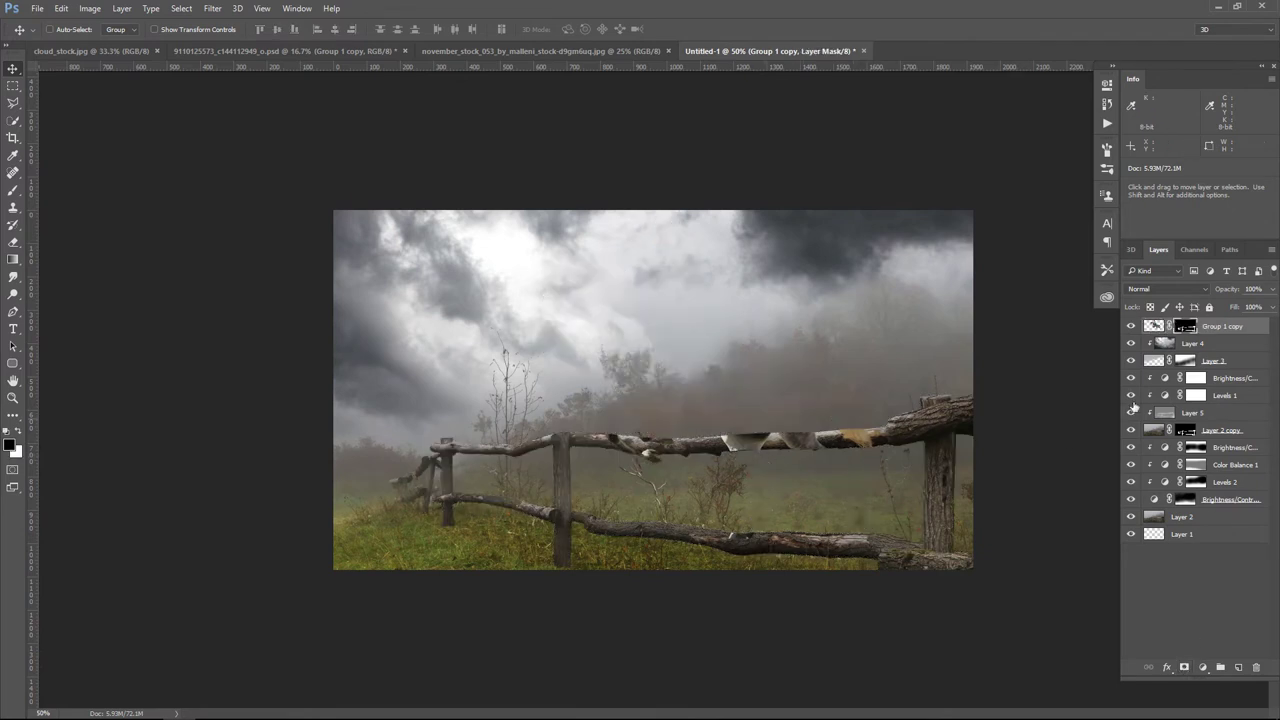
double_click(1187, 328)
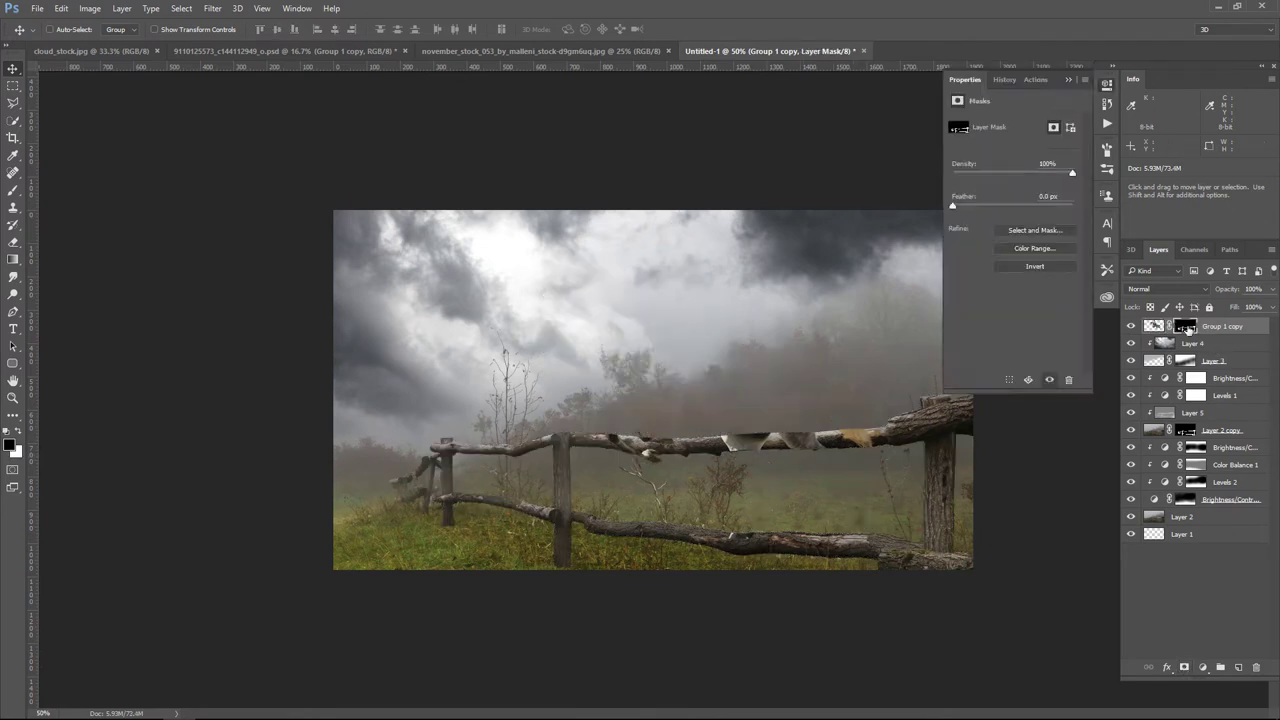
left_click(1046, 266)
left_click(1068, 80)
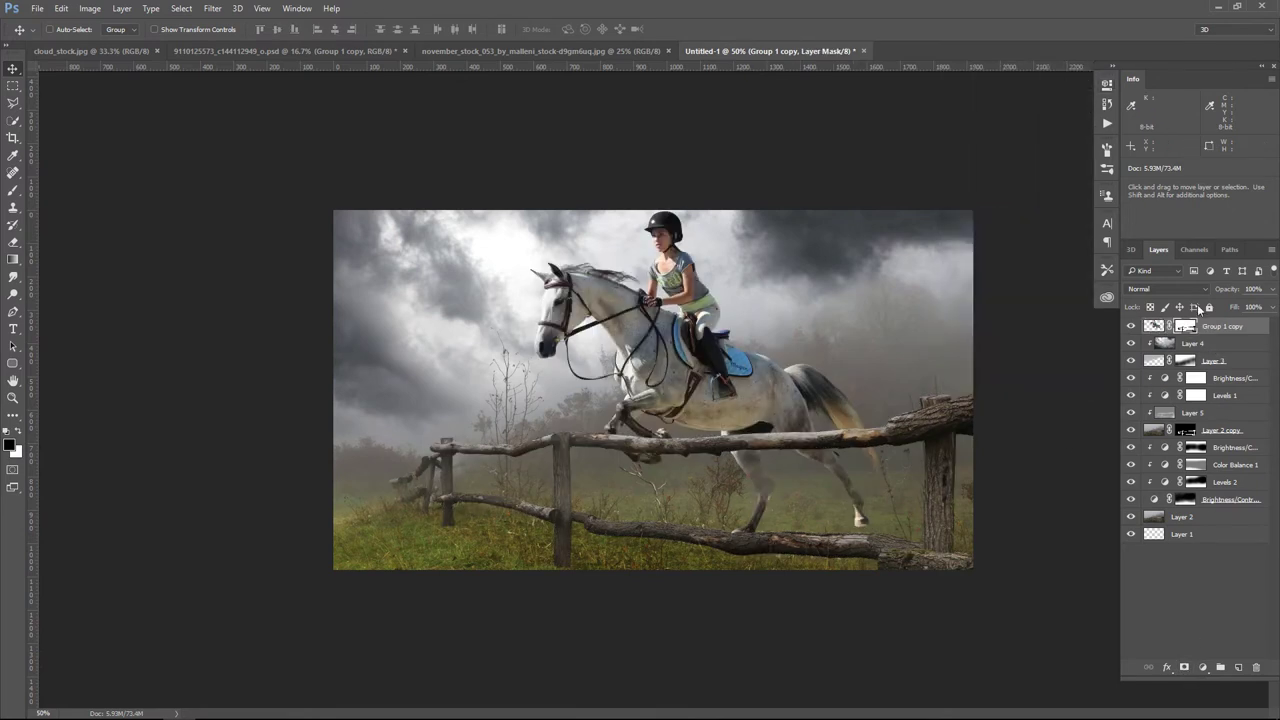
left_click(12, 196)
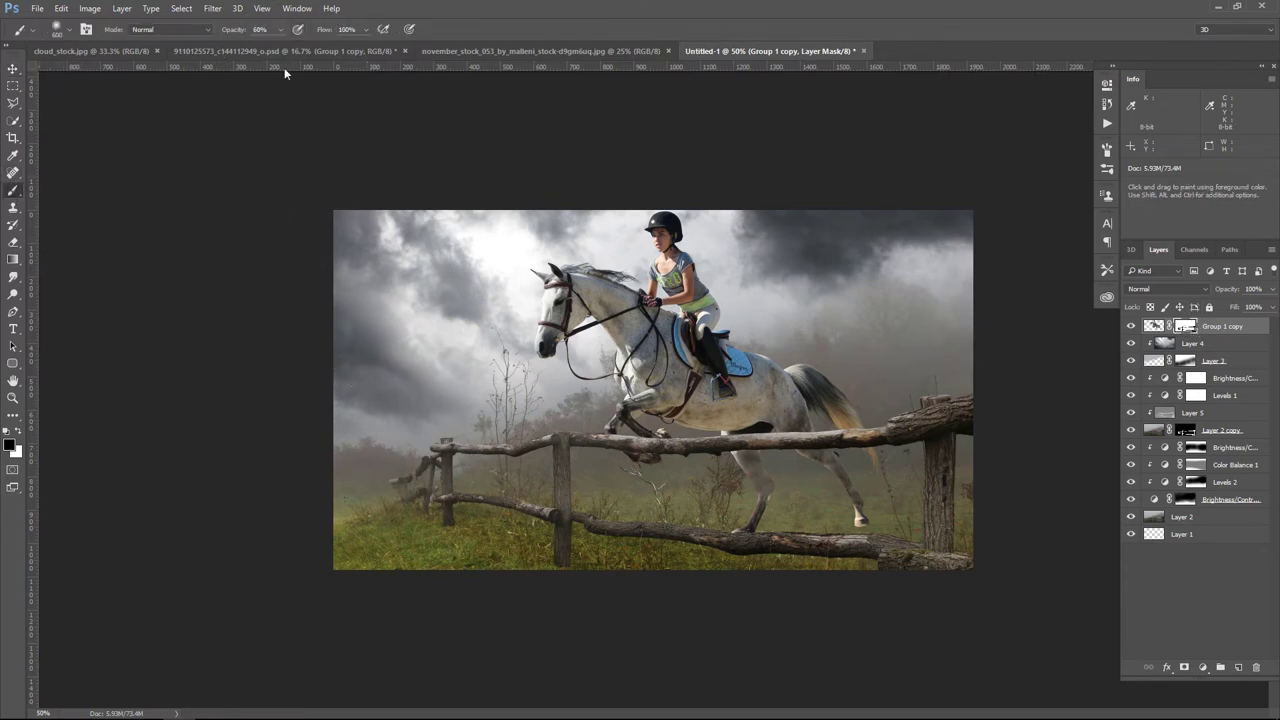
Step: Paint white at 82% opacity, size 150, on the horse's mask over the rail under the hoof
left_click(280, 29)
left_click_drag(280, 48, 296, 48)
key("bracketleft")
key("bracketleft")
key("bracketleft")
left_click(24, 432)
mouse_move(668, 446)
left_mouse_down()
mouse_move(613, 452)
mouse_move(630, 455)
left_mouse_up()
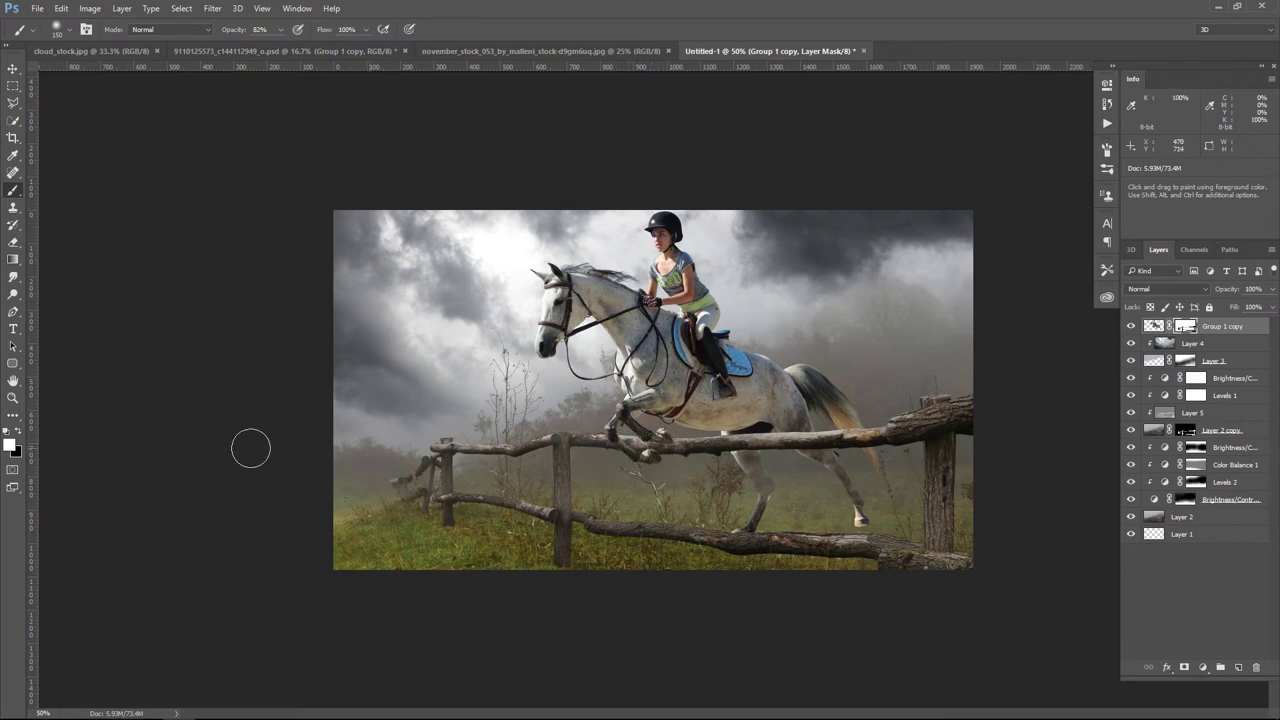
left_click_drag(628, 476, 634, 450)
left_click(12, 70)
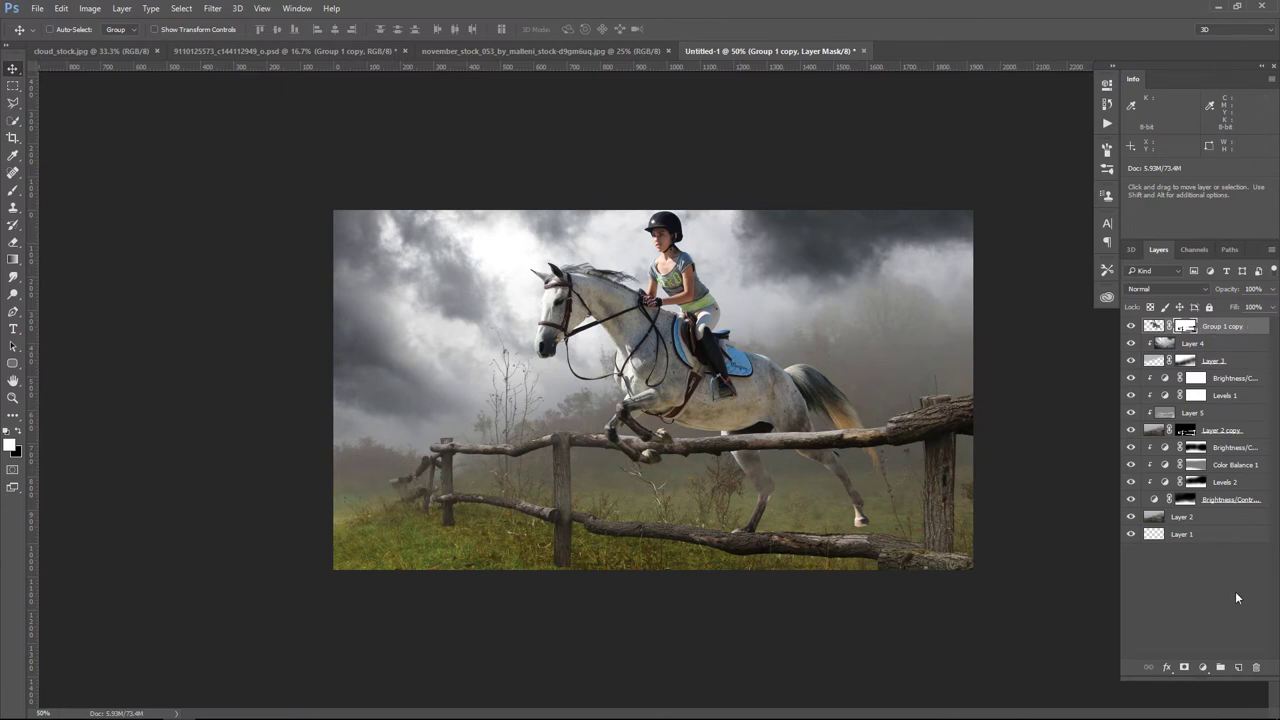
Step: Add a new layer clipped to the horse group, set to Soft Light and filled with 50% gray
left_click(1237, 667)
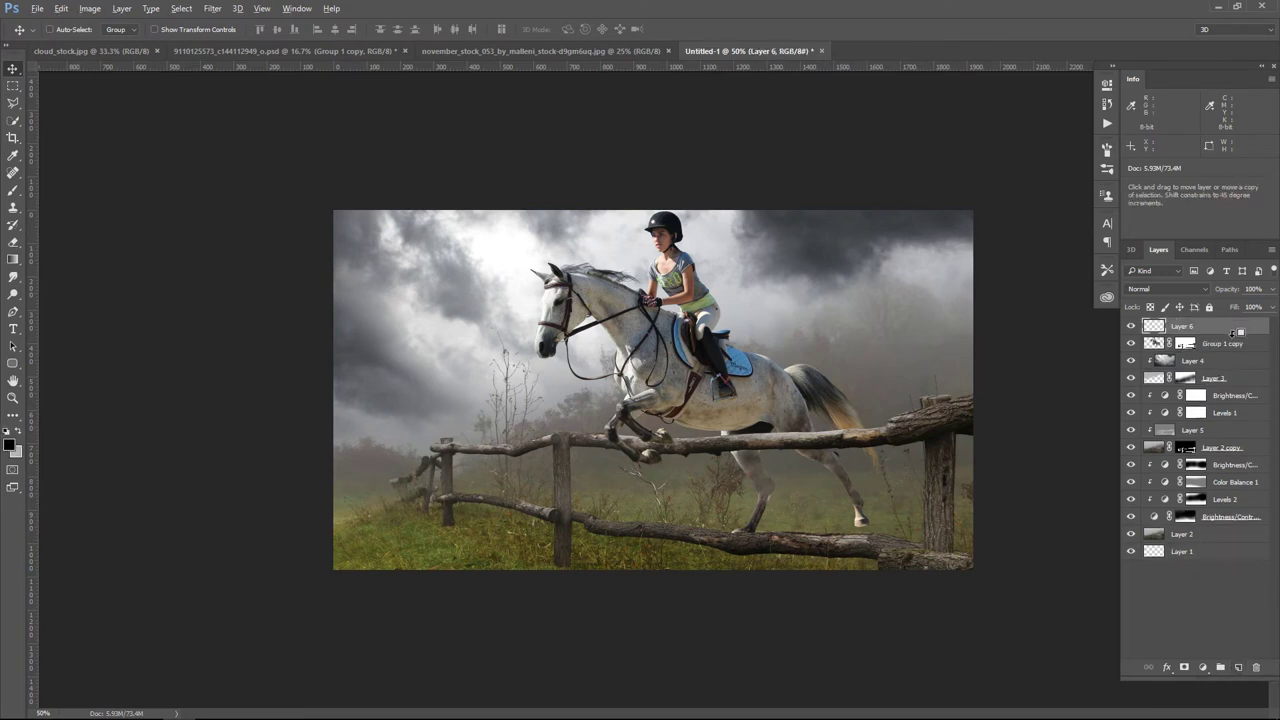
left_click(1157, 335, "alt")
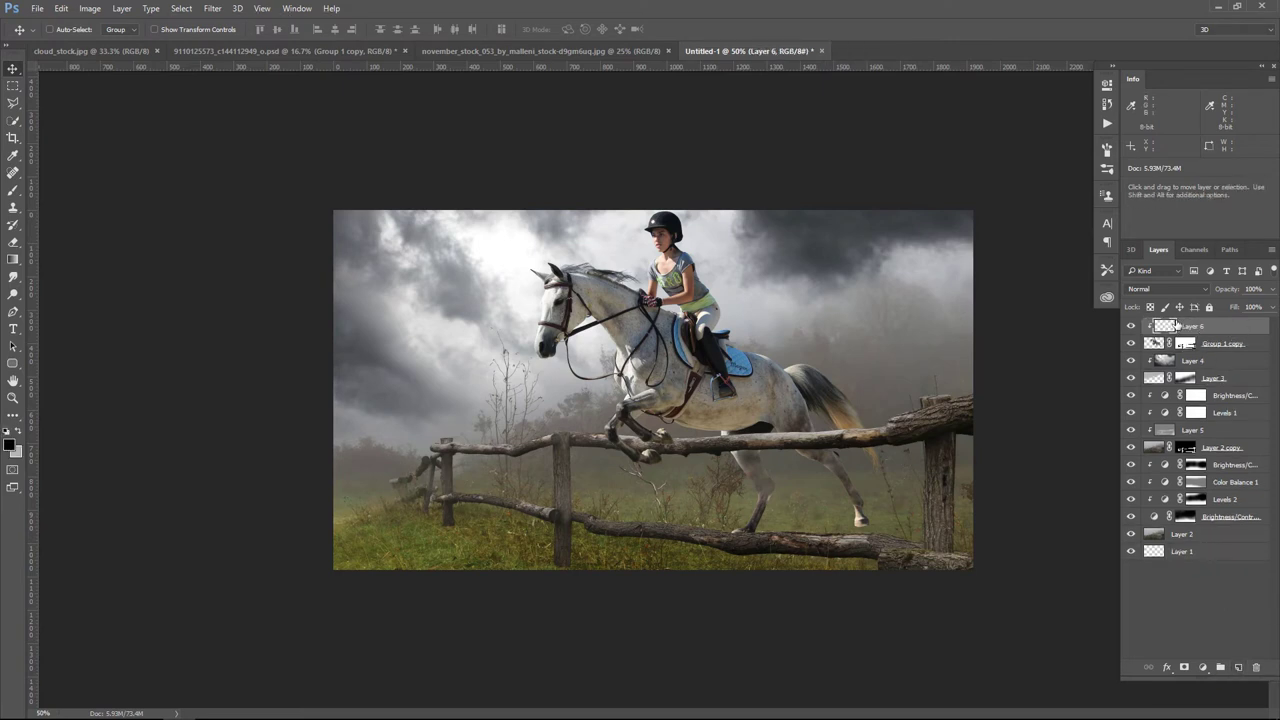
left_click(1165, 288)
left_click(1160, 432)
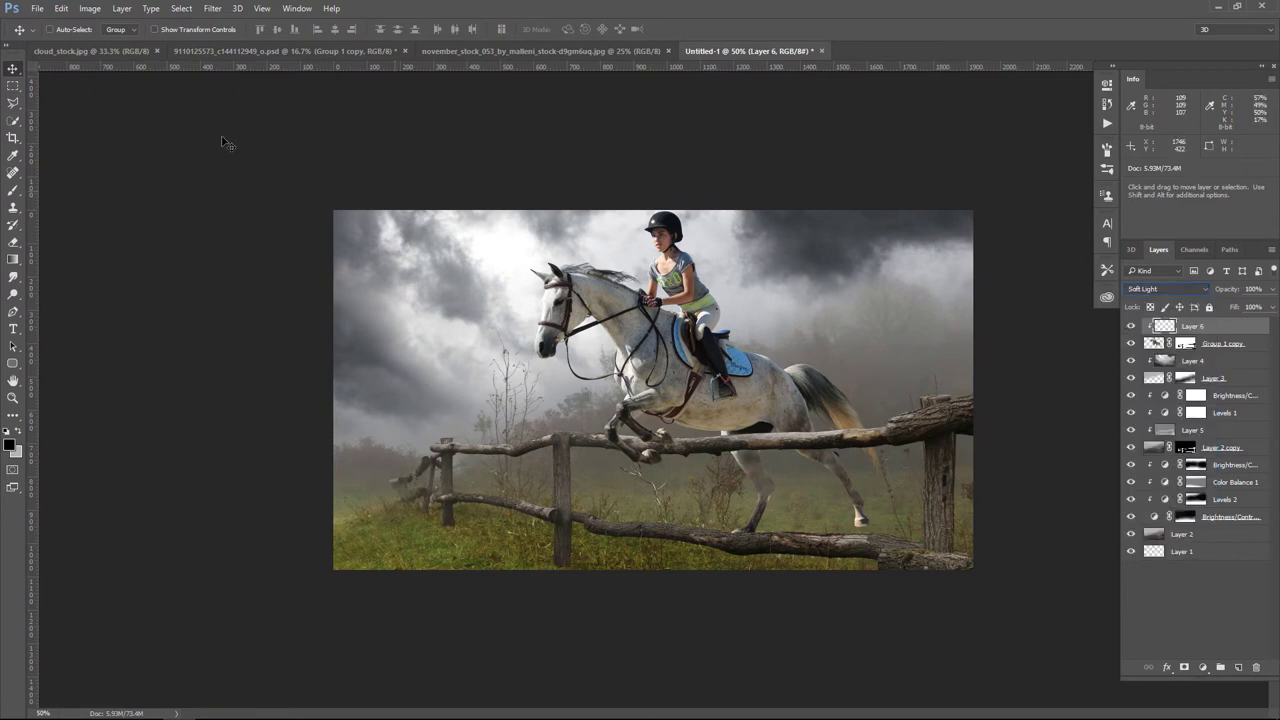
left_click(61, 8)
left_click(87, 200)
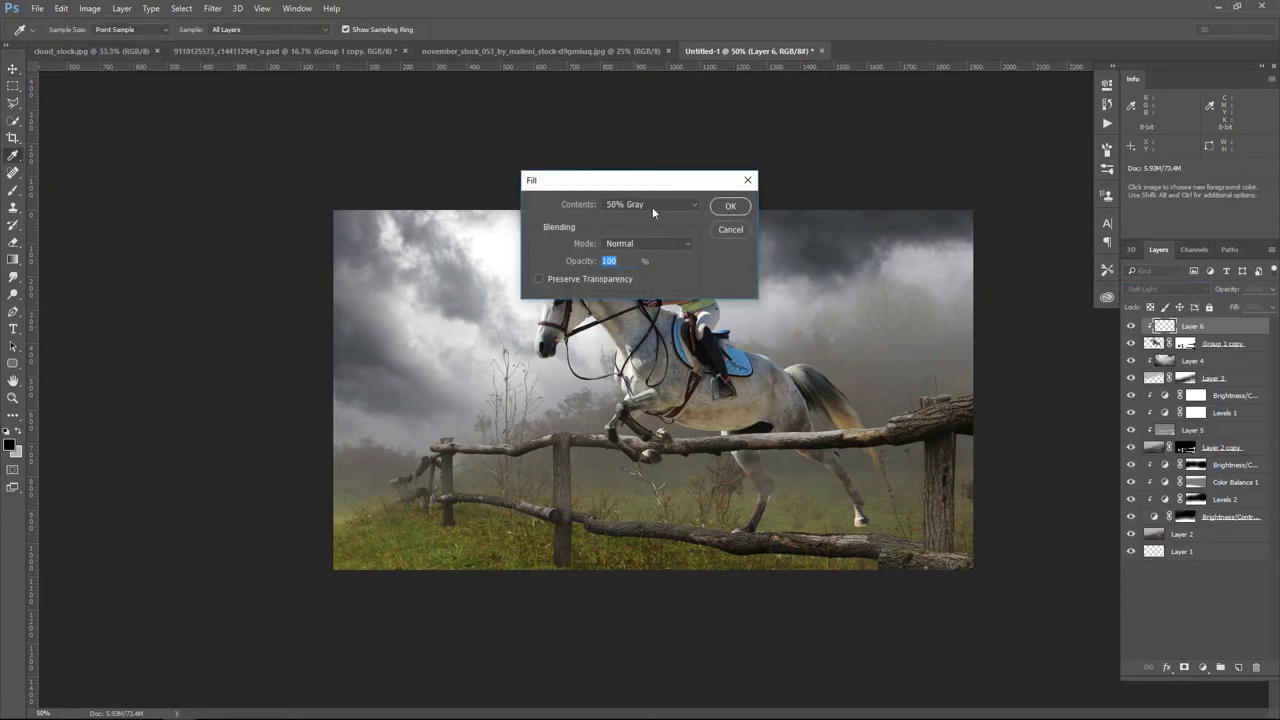
left_click(652, 206)
left_click(642, 303)
left_click(740, 208)
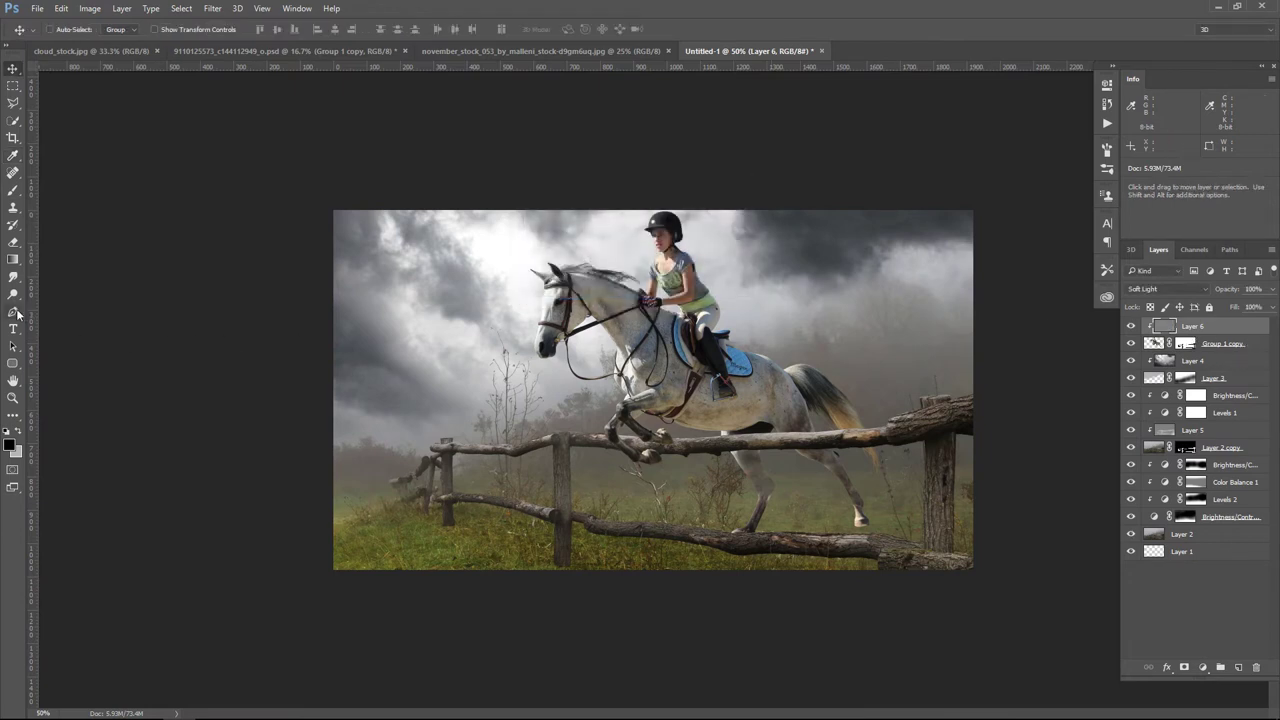
Step: Dodge the rider's face and shirt and the horse's face, belly, legs and chest
left_click(13, 294)
left_click(86, 298)
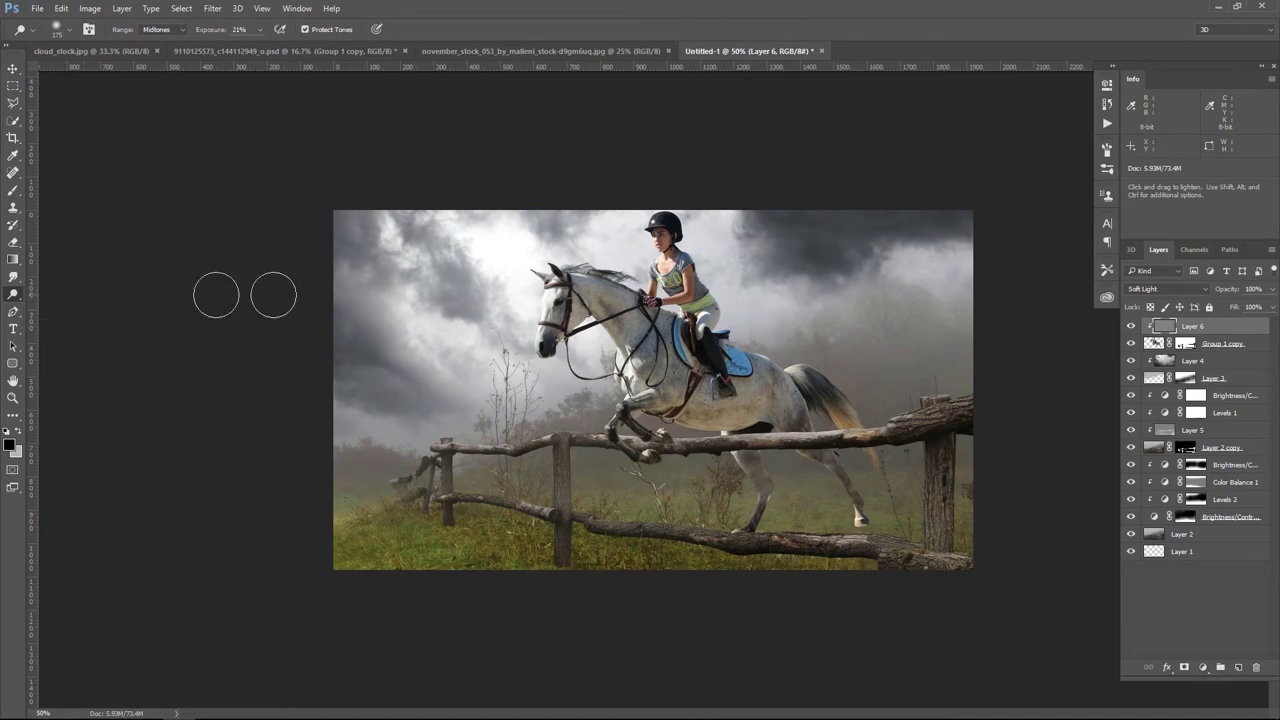
scroll(665, 250, "up", 2)
left_click_drag(638, 470, 636, 478)
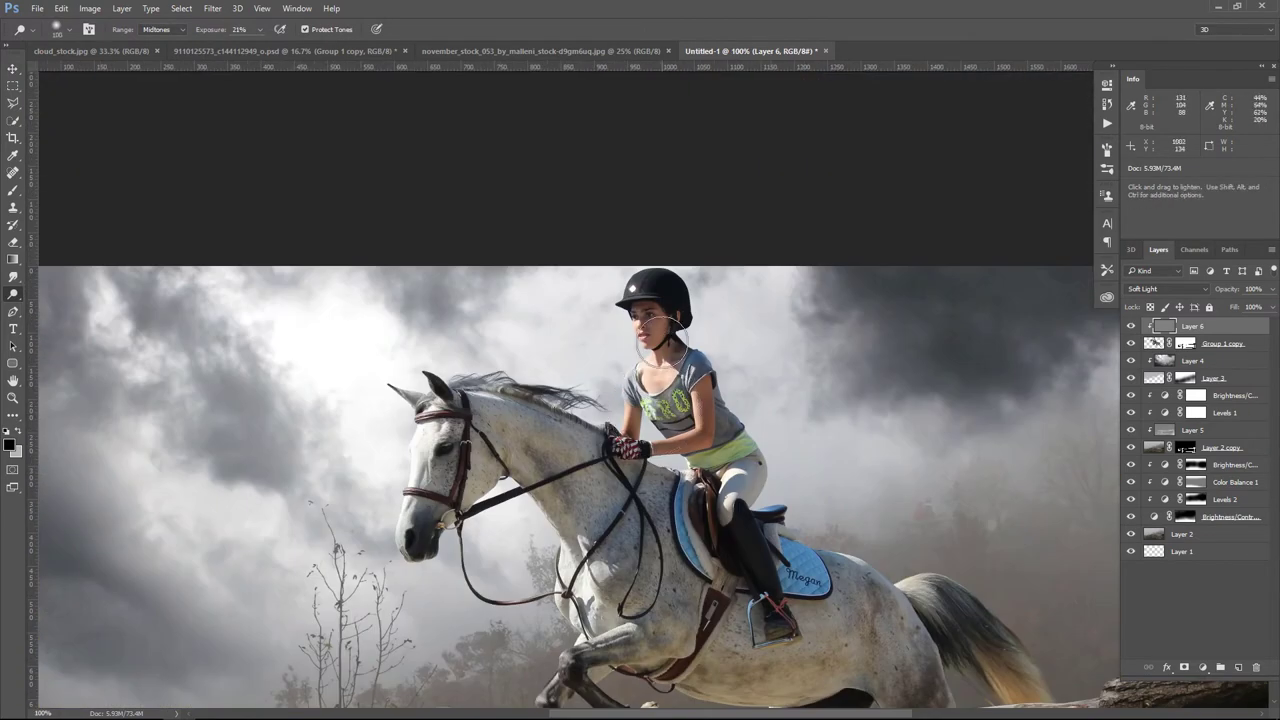
mouse_move(630, 300)
left_mouse_down()
mouse_move(680, 340)
mouse_move(705, 330)
mouse_move(720, 385)
left_mouse_up()
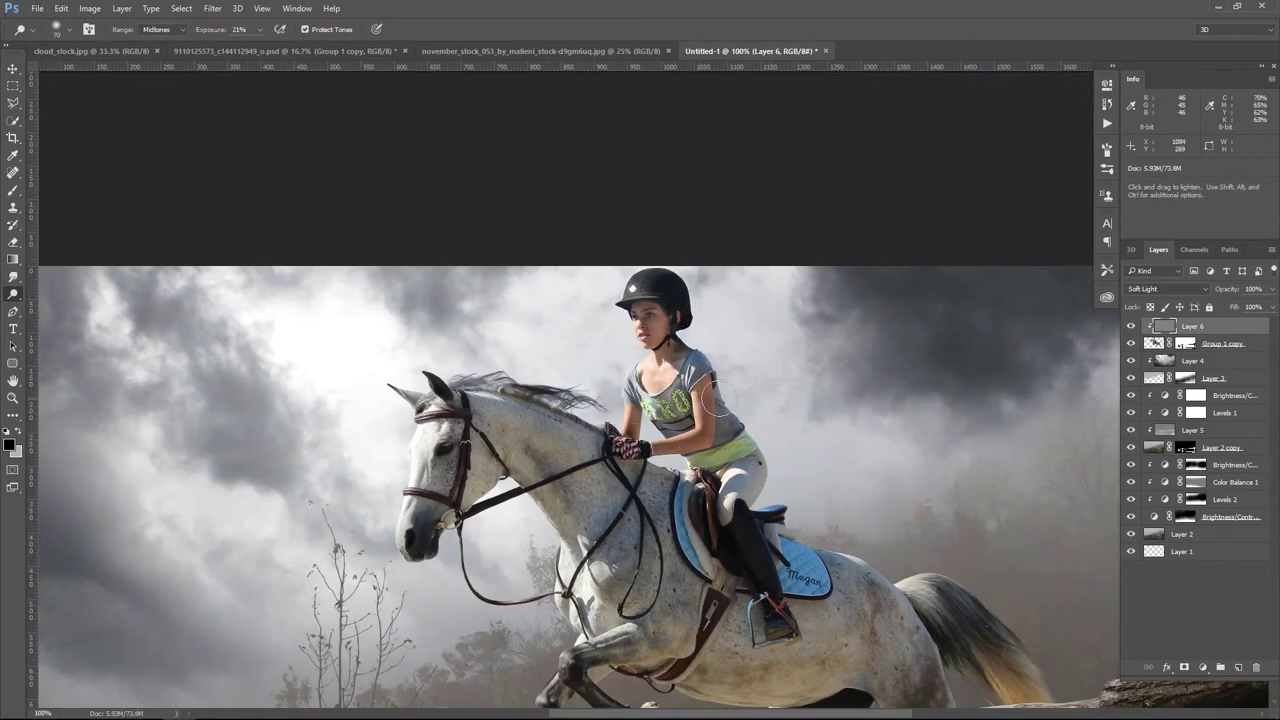
mouse_move(435, 465)
left_mouse_down()
mouse_move(420, 530)
mouse_move(772, 545)
left_mouse_up()
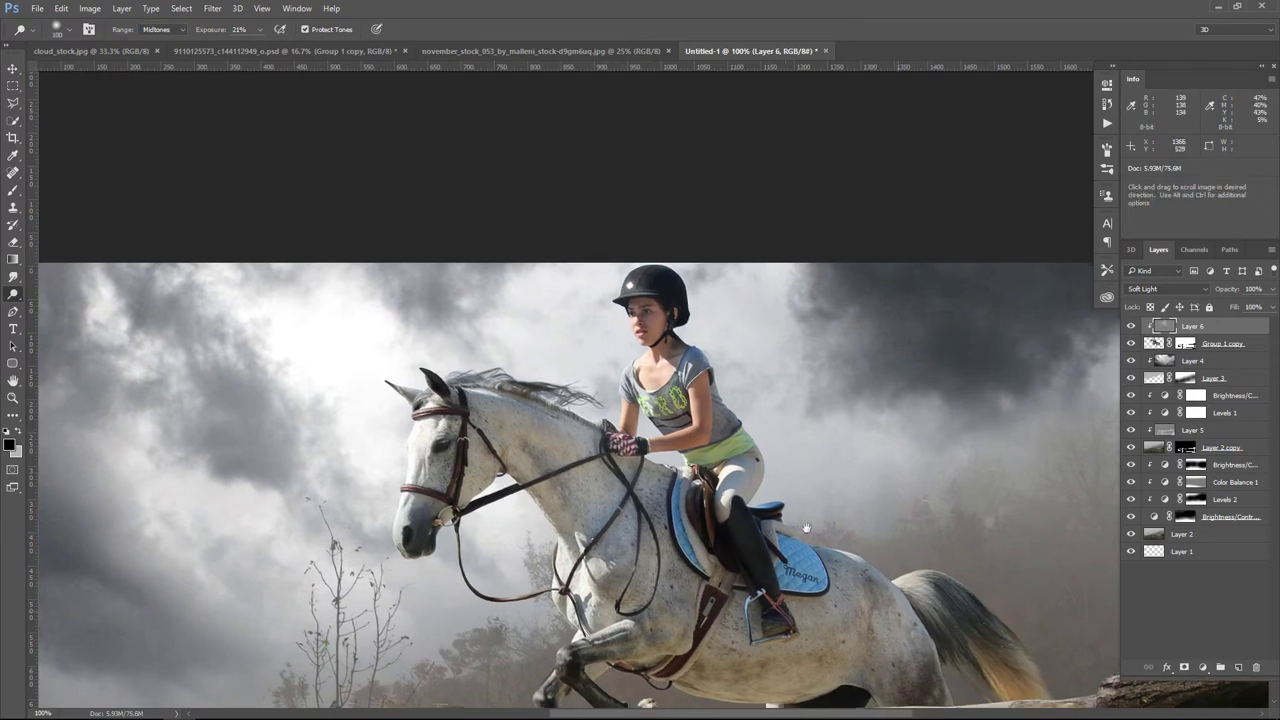
left_click_drag(965, 615, 742, 346)
left_click_drag(588, 428, 322, 292)
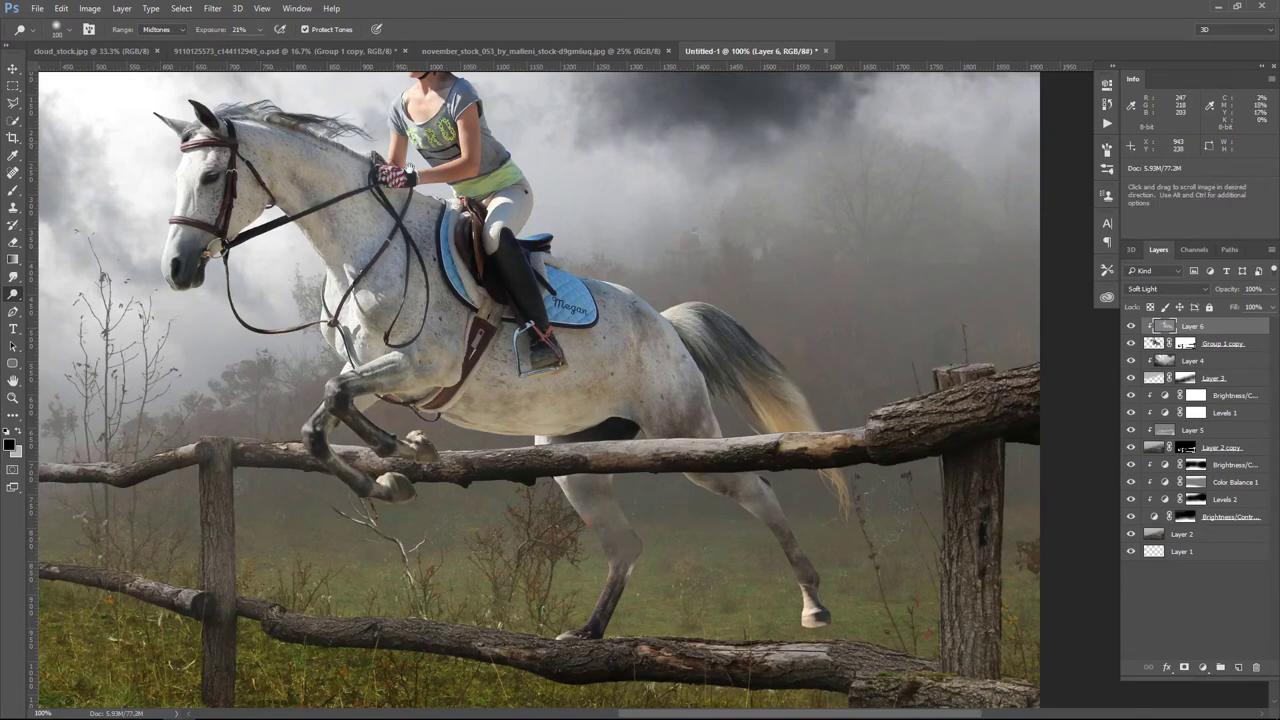
Step: Dodge the rider's leg and boot with a size-125 brush and compare before and after
scroll(505, 295, "up", 1)
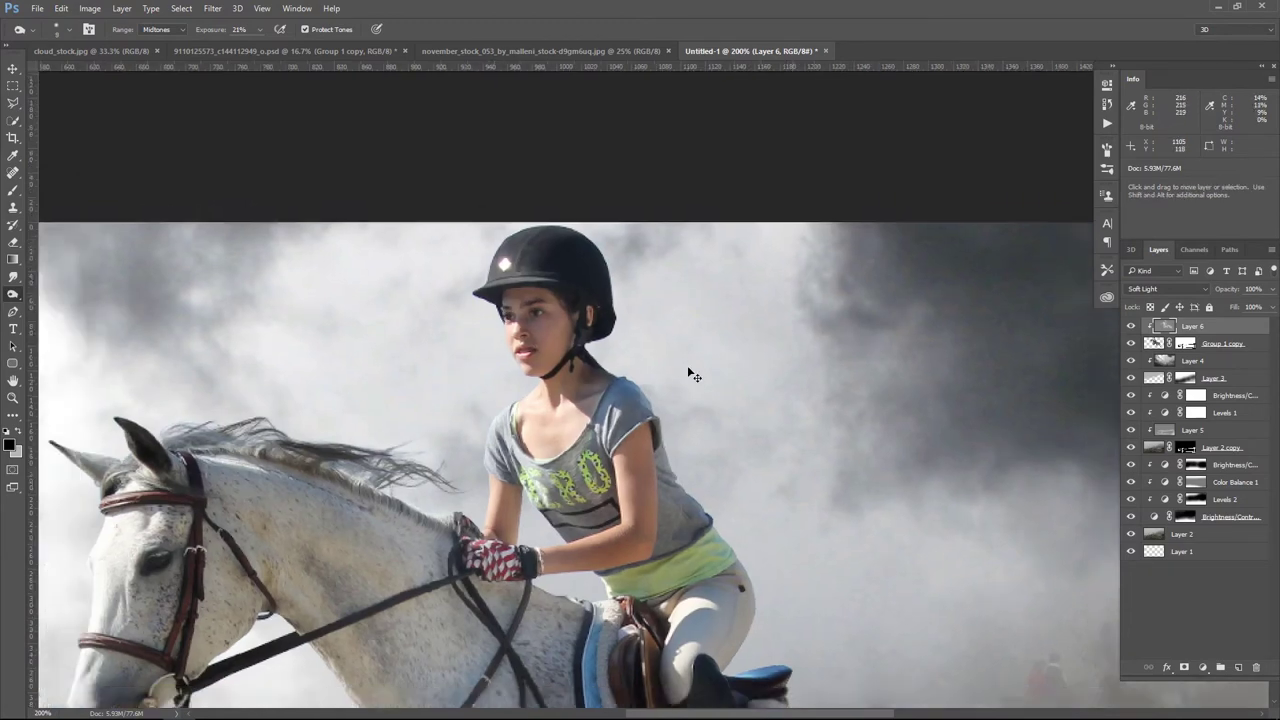
scroll(691, 374, "down", 3)
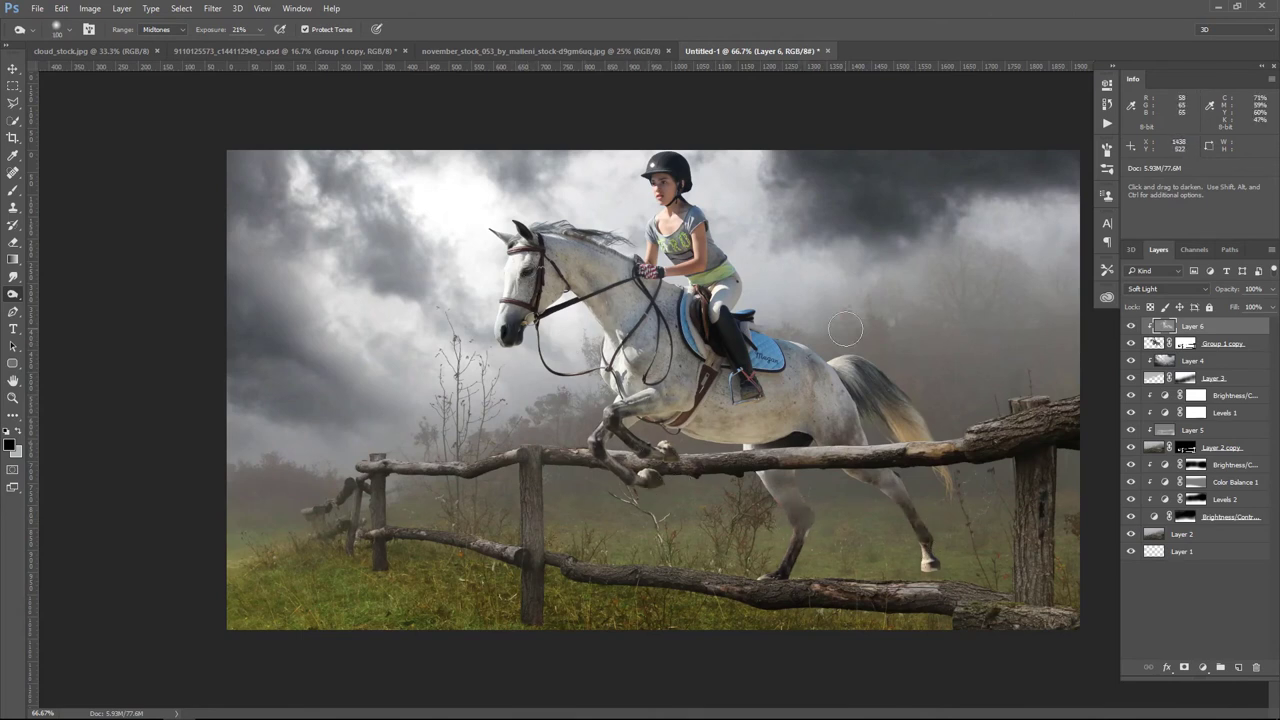
key("bracketright")
key("bracketright")
key("bracketright")
right_click(12, 293)
left_click(60, 293)
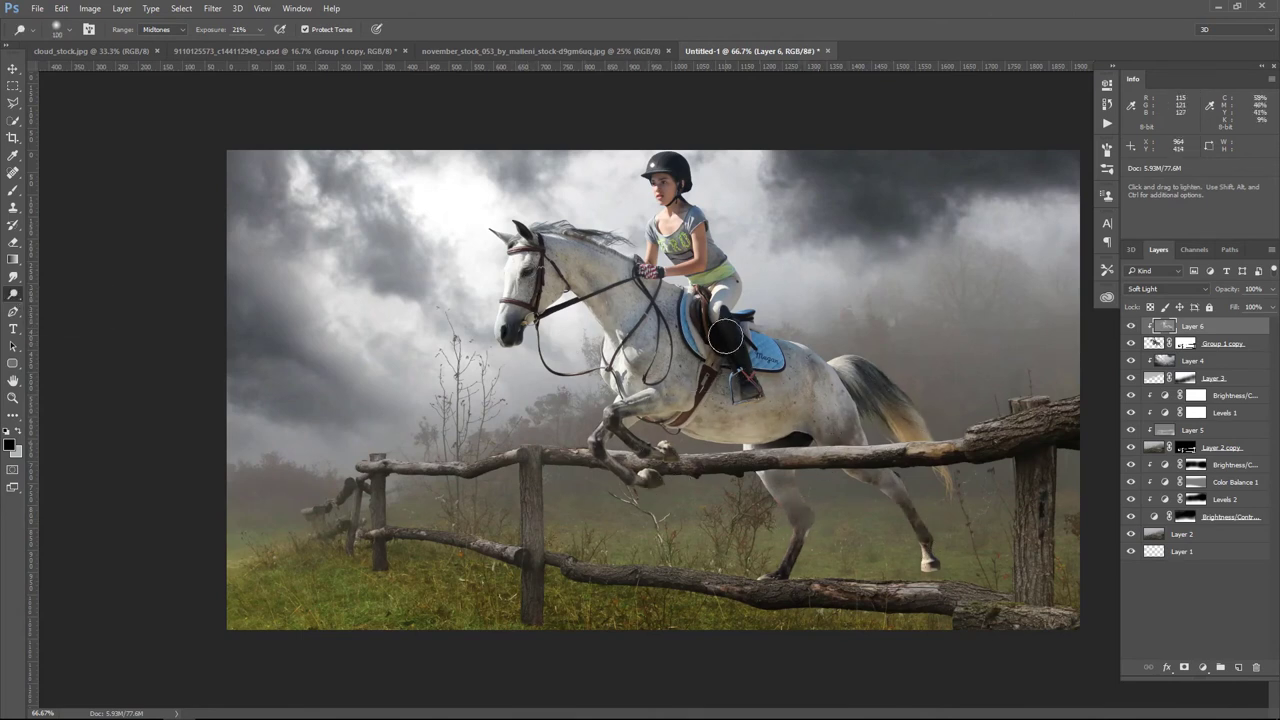
left_click_drag(714, 320, 700, 330)
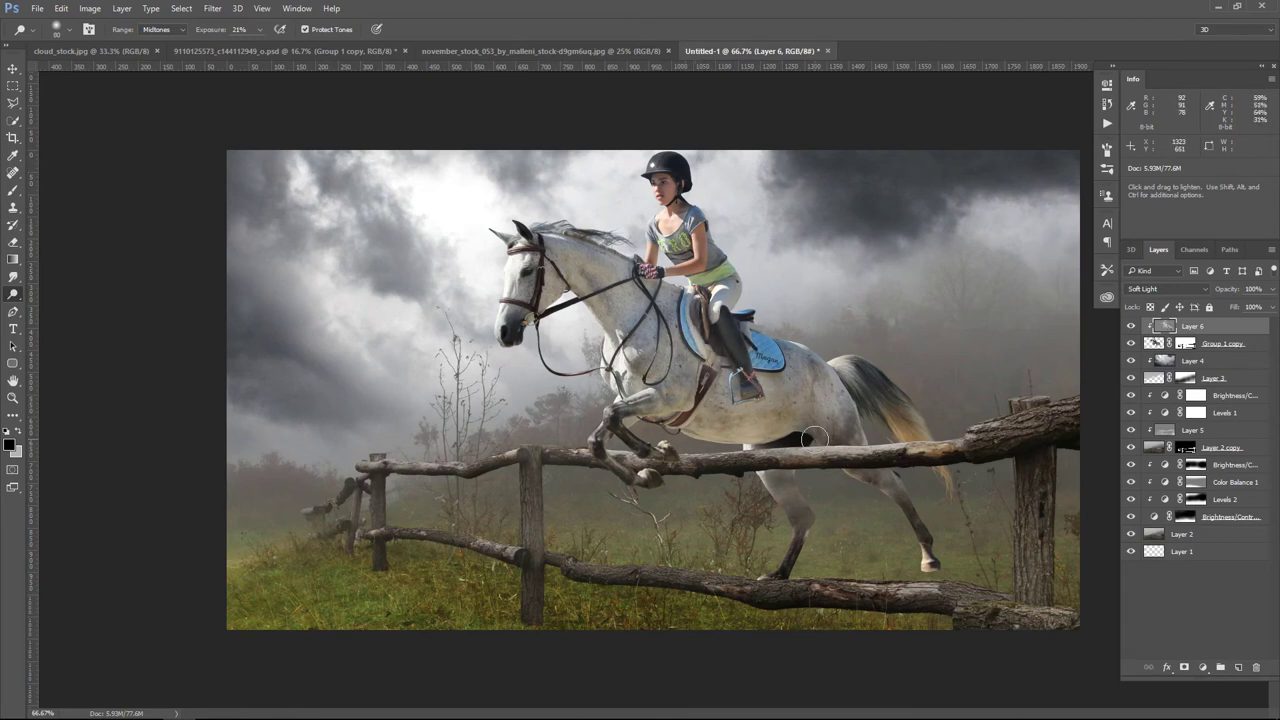
left_click(1131, 326)
left_click(1203, 668)
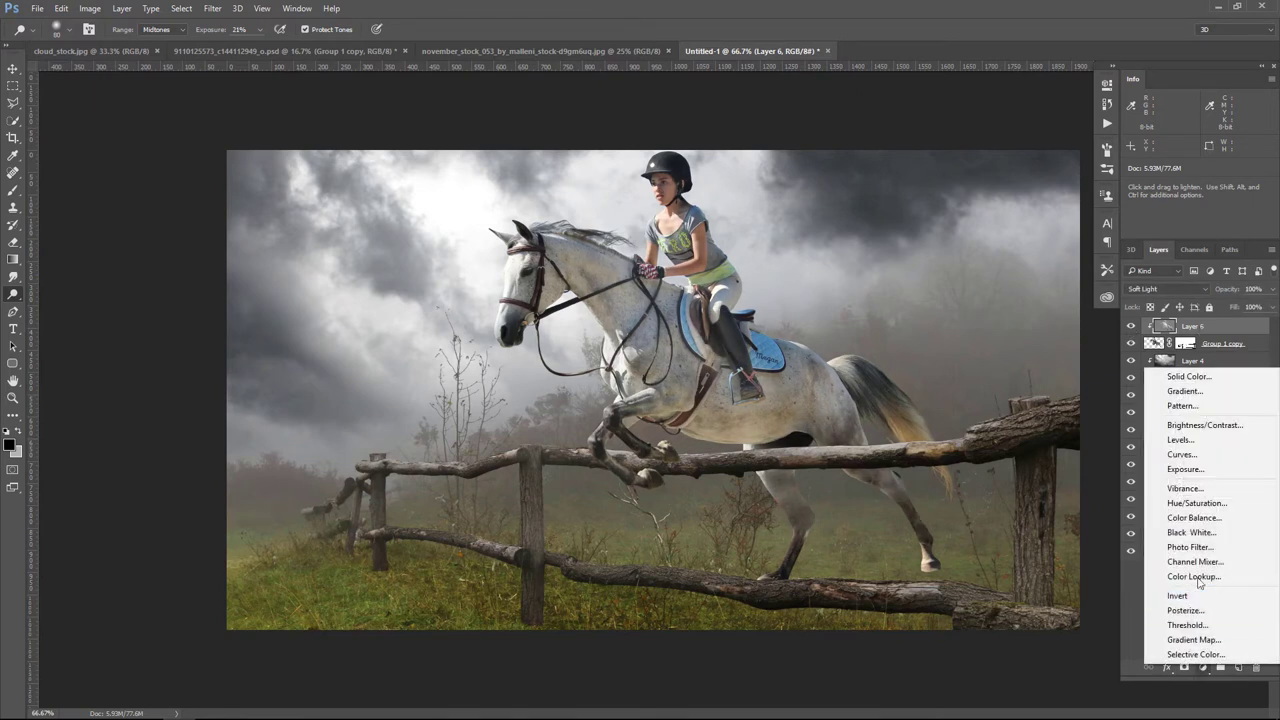
Step: Add a clipped Brightness/Contrast adjustment with brightness 30 and contrast 50 at 47% opacity
left_click(1215, 418)
left_click(988, 381)
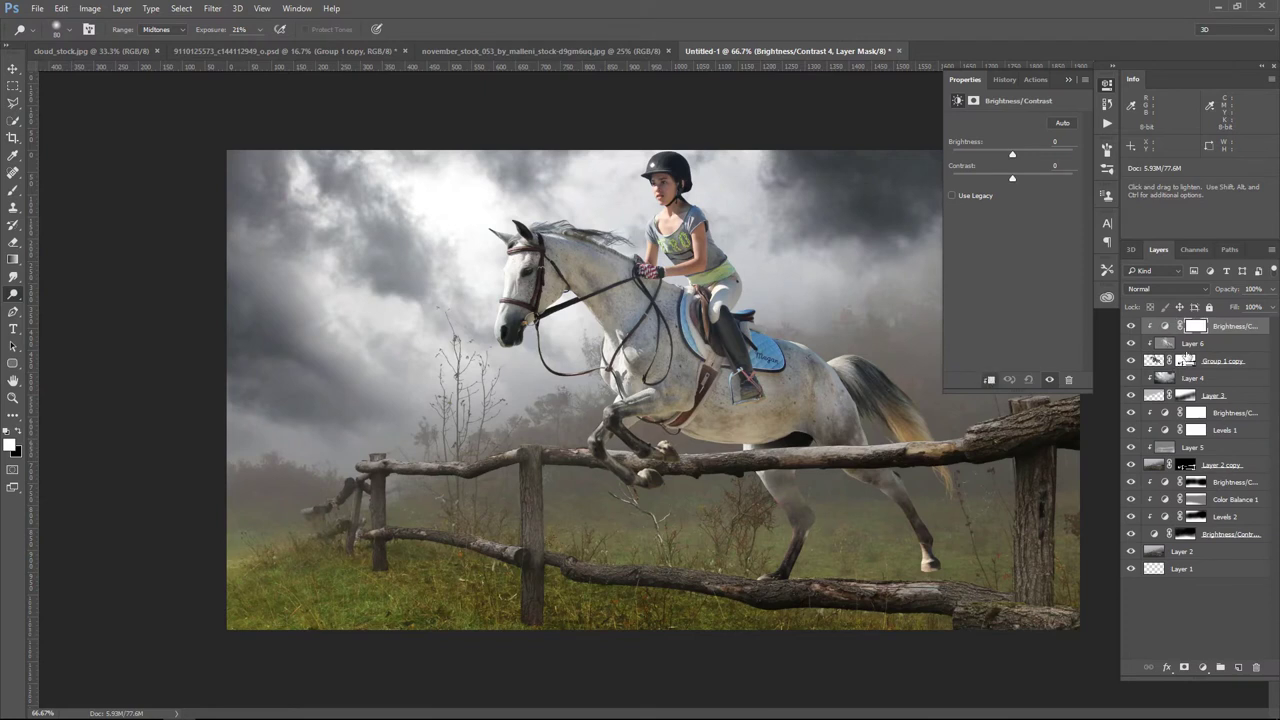
mouse_move(1013, 157)
left_mouse_down()
mouse_move(1043, 183)
mouse_move(1029, 158)
left_mouse_up()
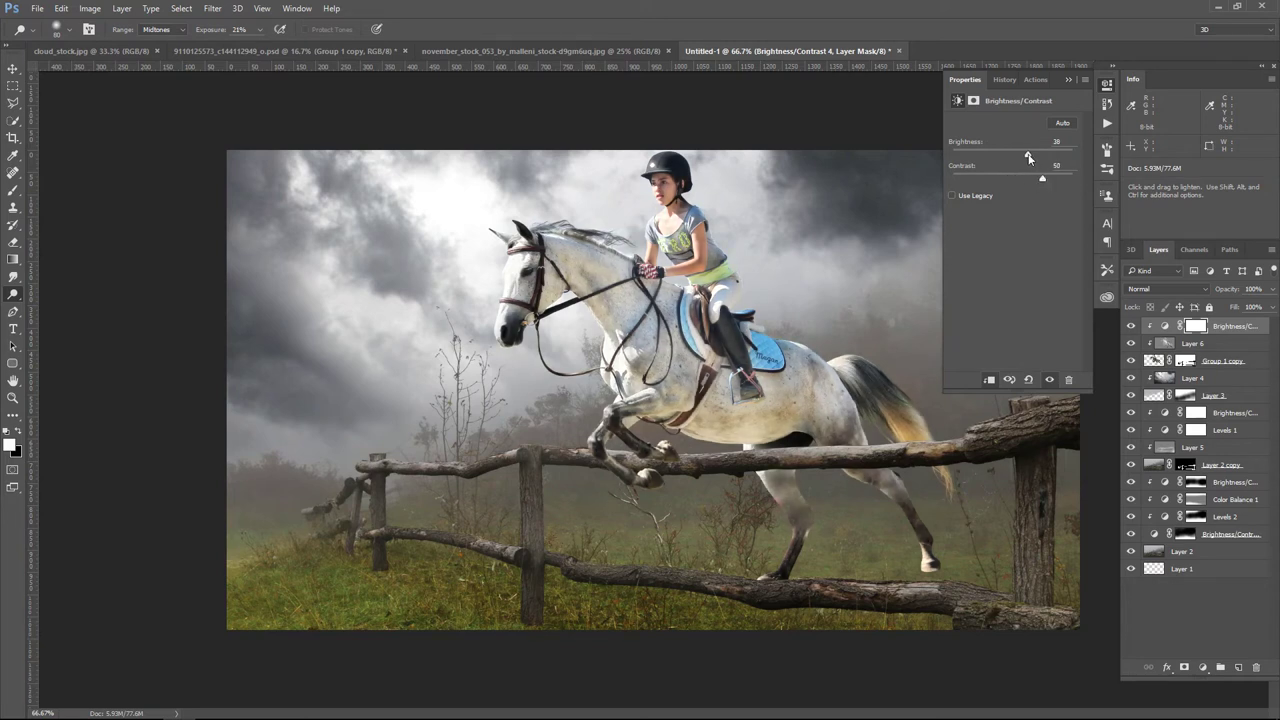
left_click(1068, 81)
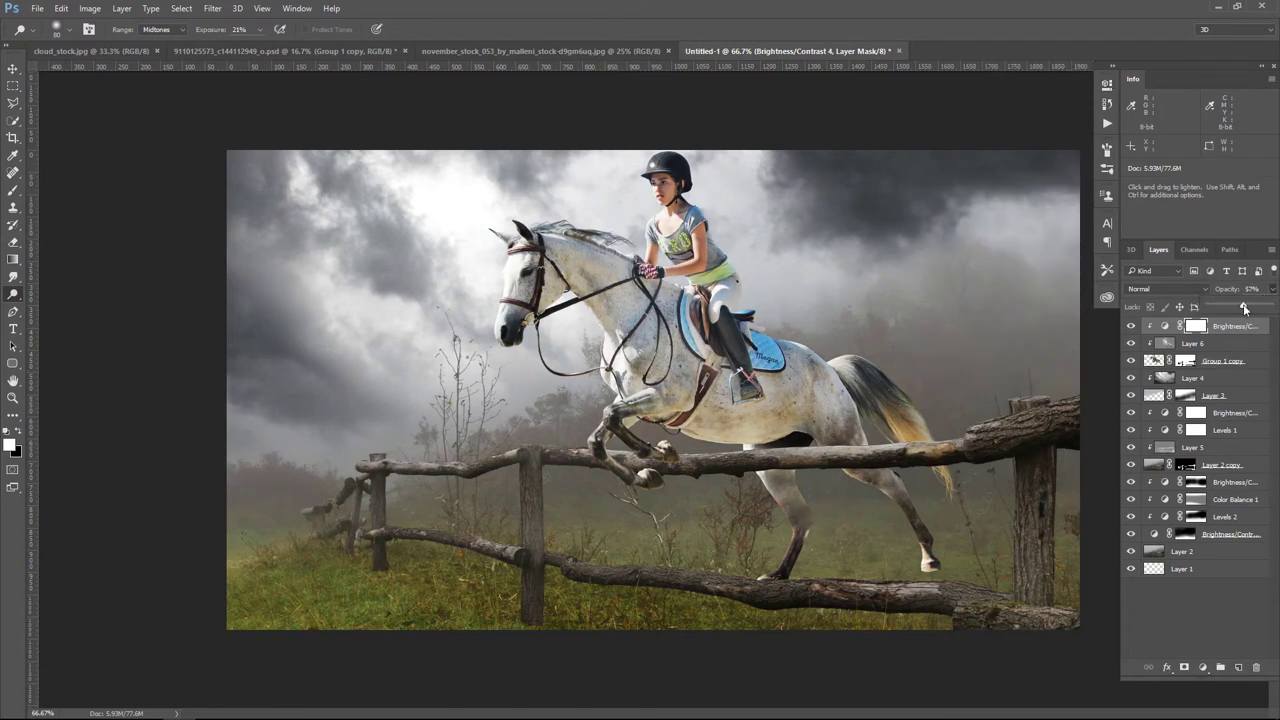
left_click_drag(1240, 310, 1237, 305)
left_click(1130, 327)
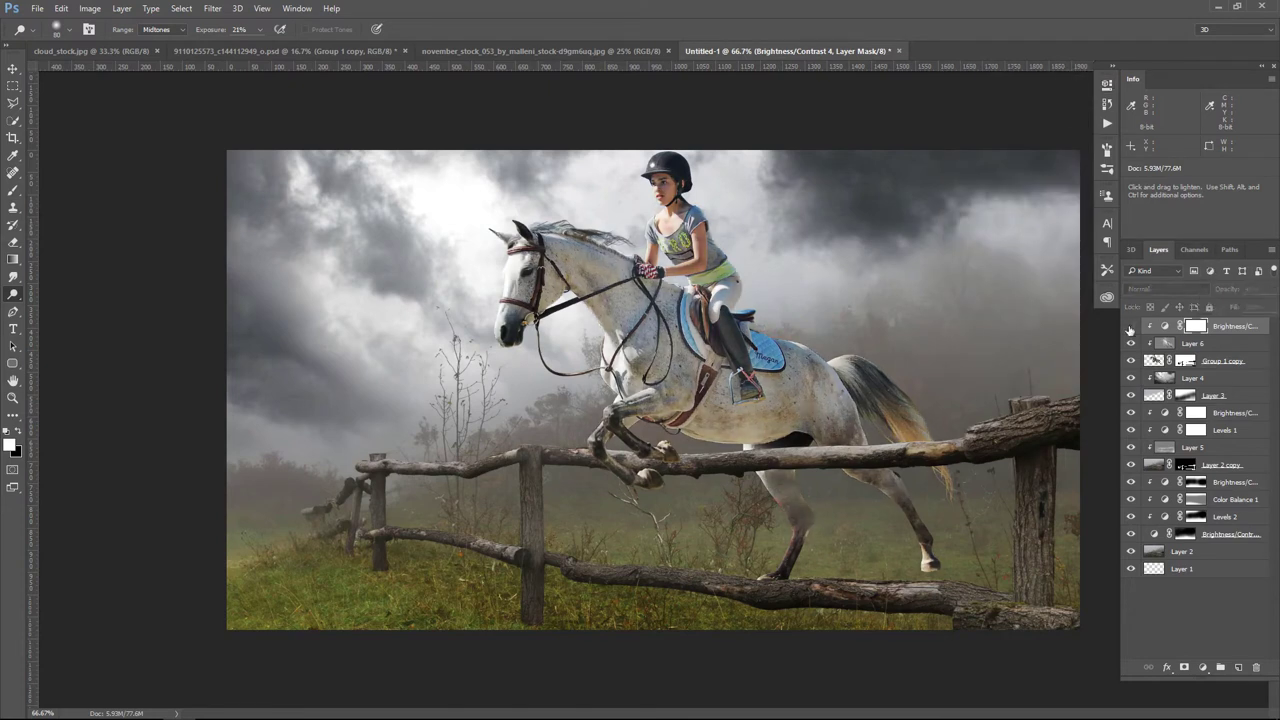
Step: Add a clipped Levels adjustment brightening the horse and rider's highlights, keeping fill at 100%
left_click(1204, 666)
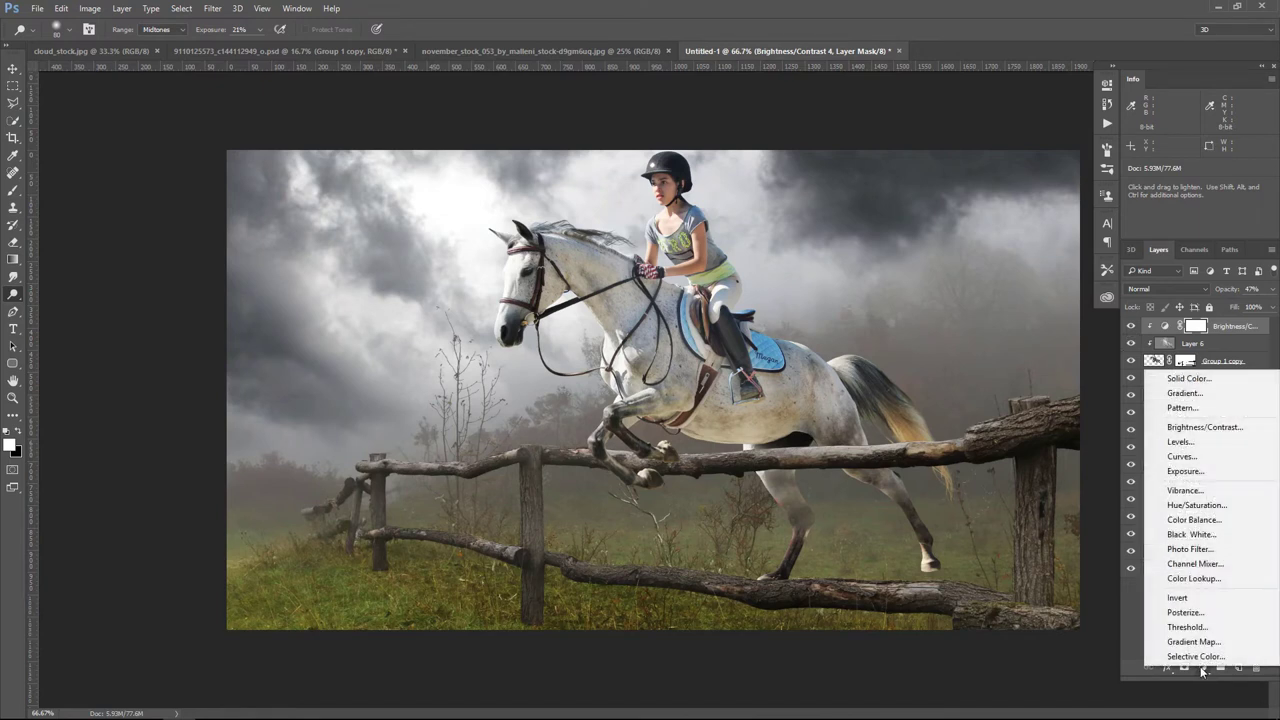
left_click(1200, 441)
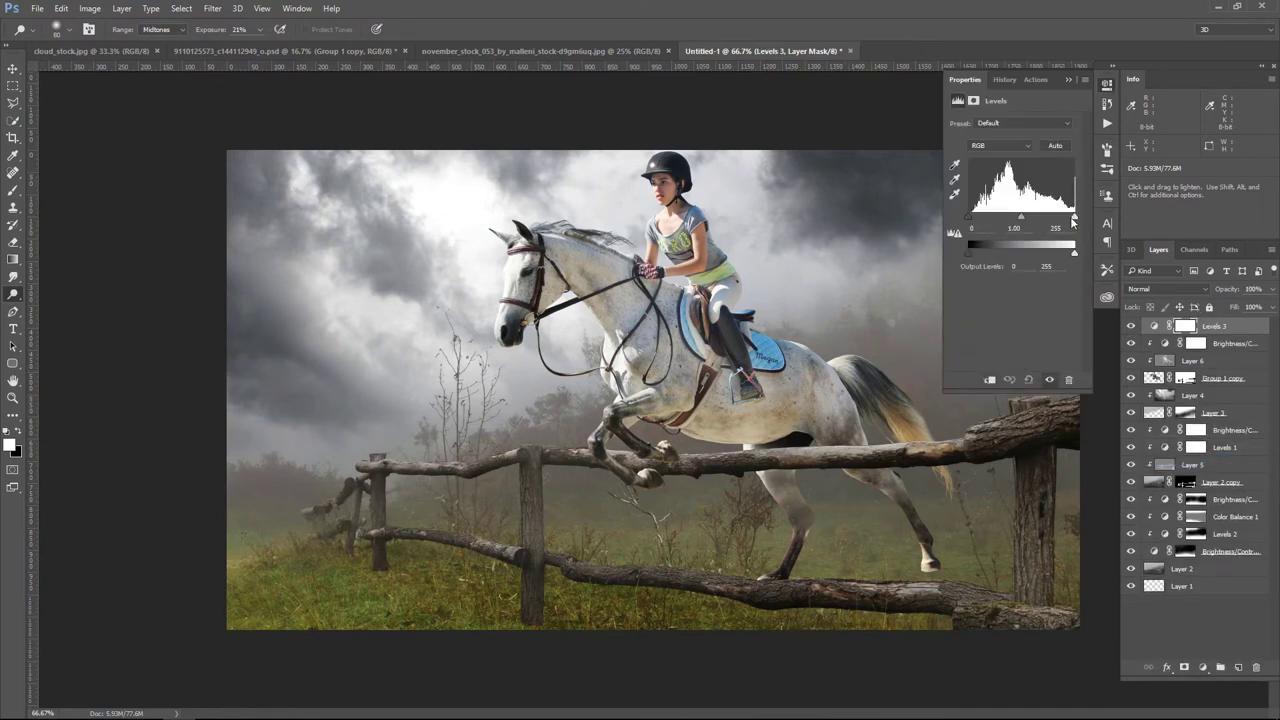
left_click_drag(1073, 222, 1064, 222)
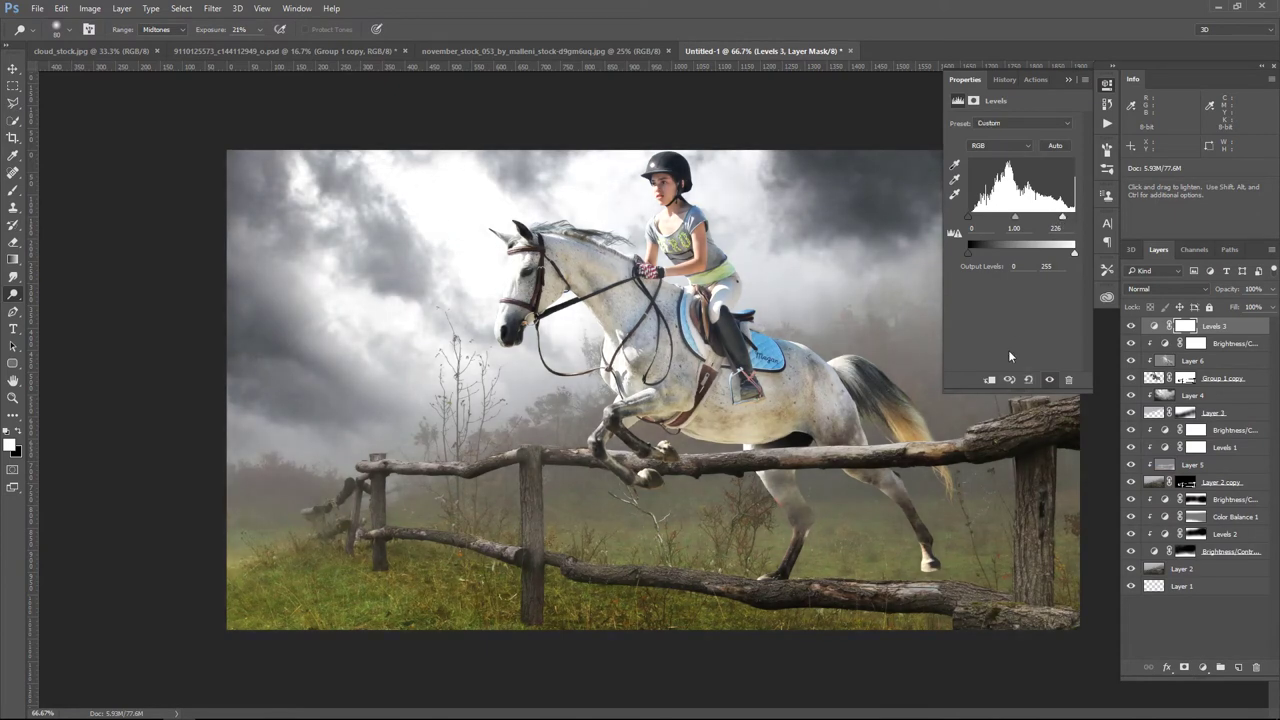
left_click(989, 379)
left_click_drag(1063, 221, 1019, 220)
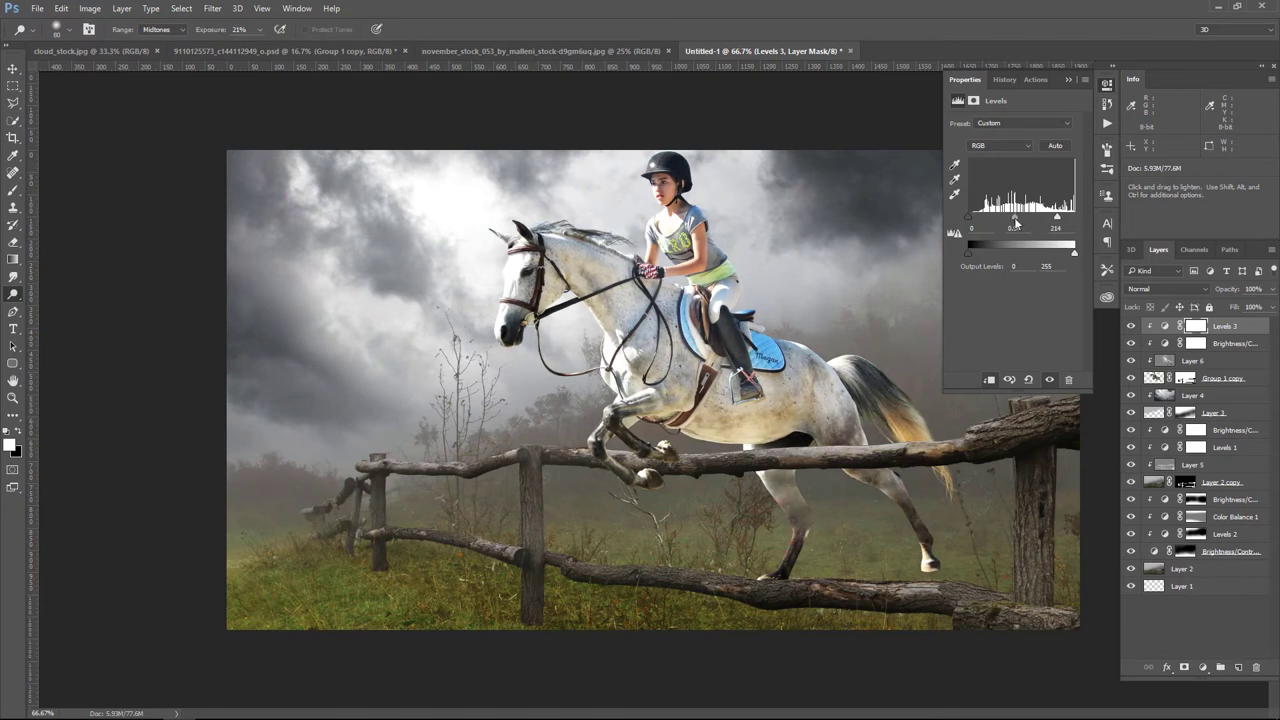
left_click_drag(1057, 220, 1063, 221)
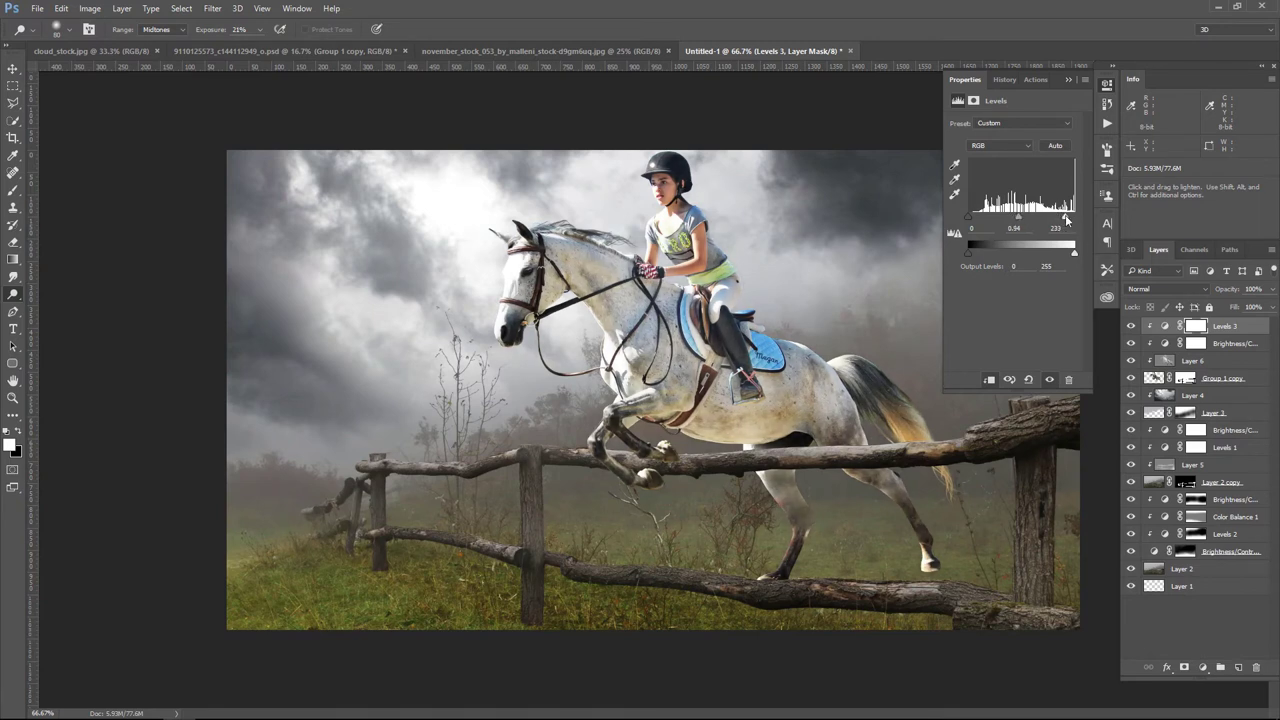
left_click(1068, 80)
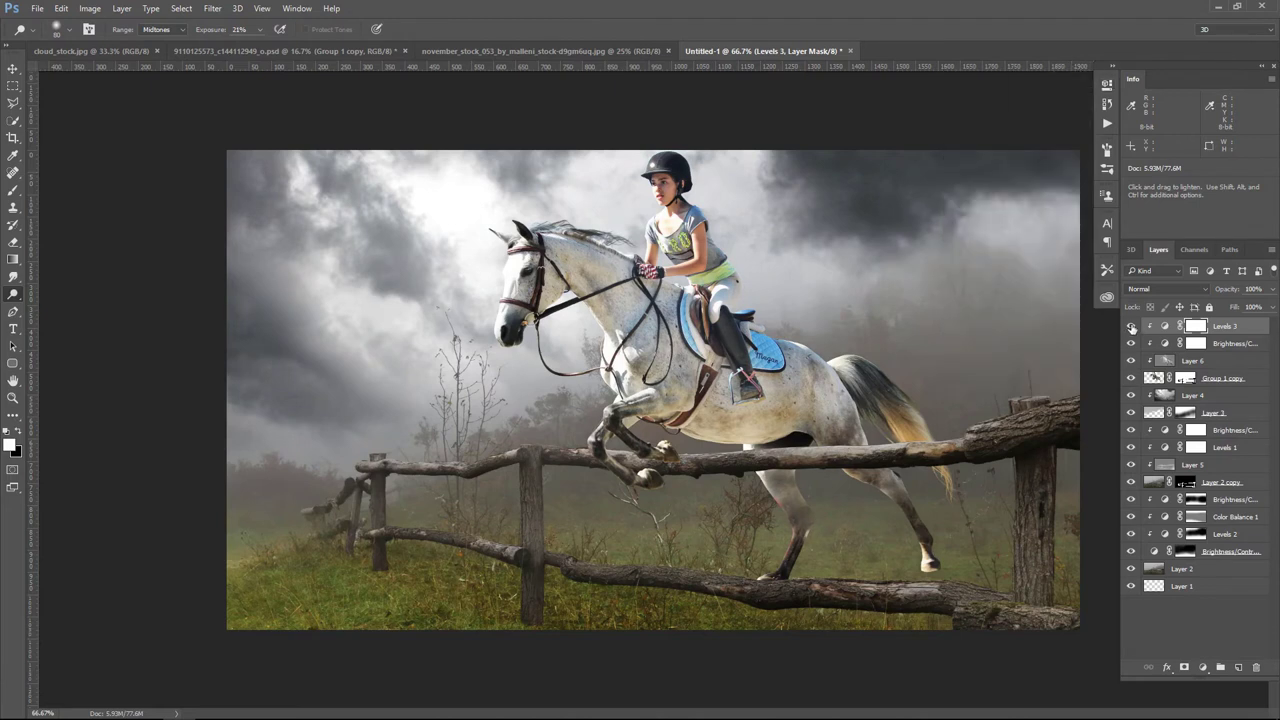
left_click(1131, 326)
left_click(1131, 326)
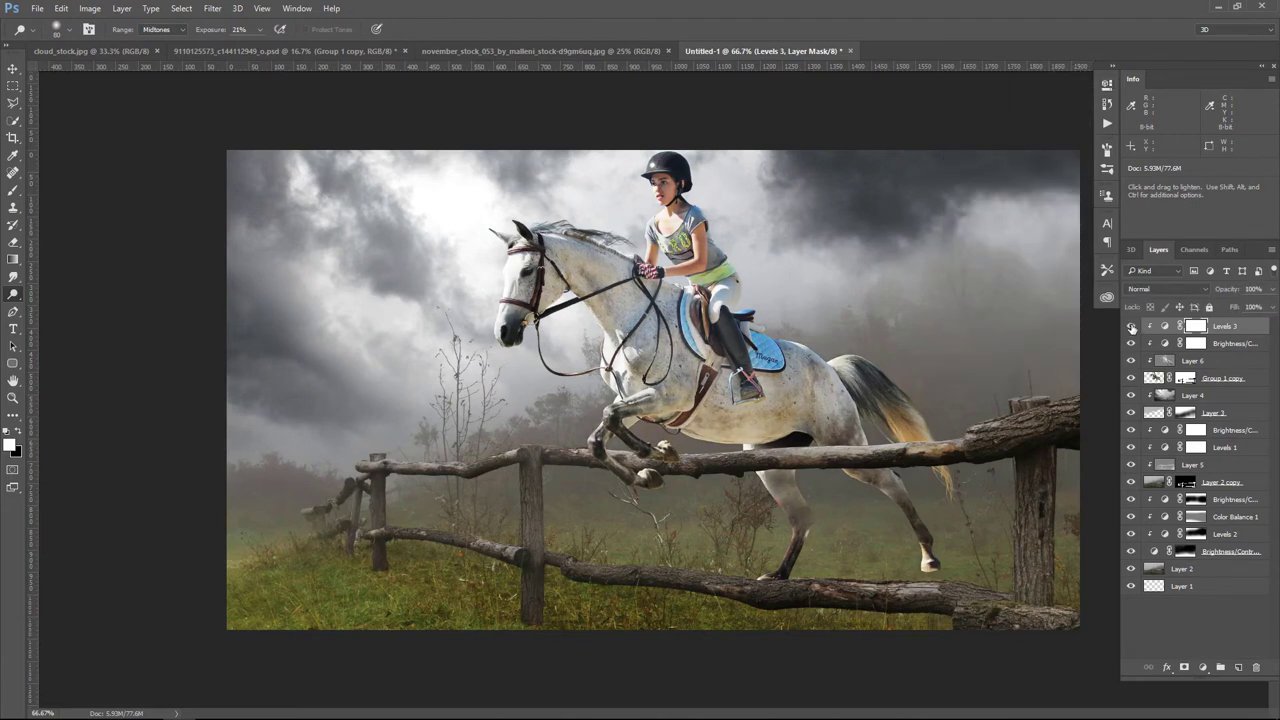
left_click(1274, 308)
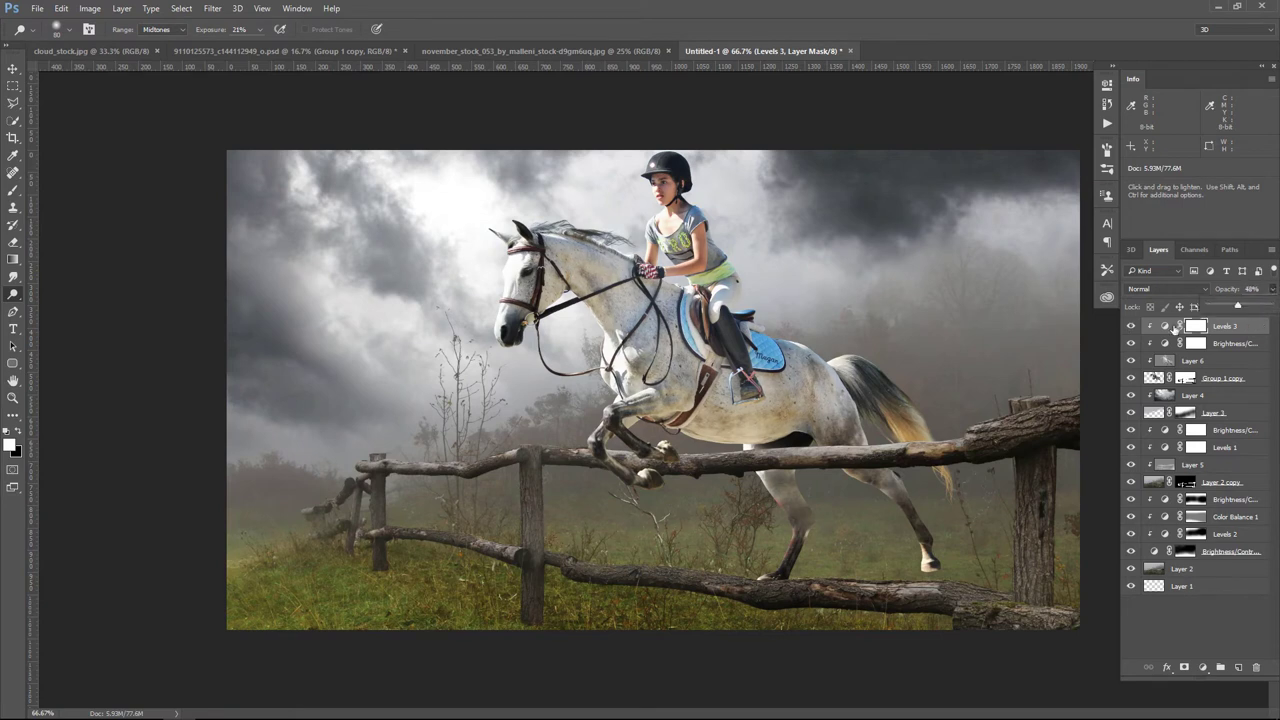
left_click(1131, 327)
Step: Add a clipped Hue/Saturation adjustment with saturation around -23, then select Layer 4
left_click(1202, 667)
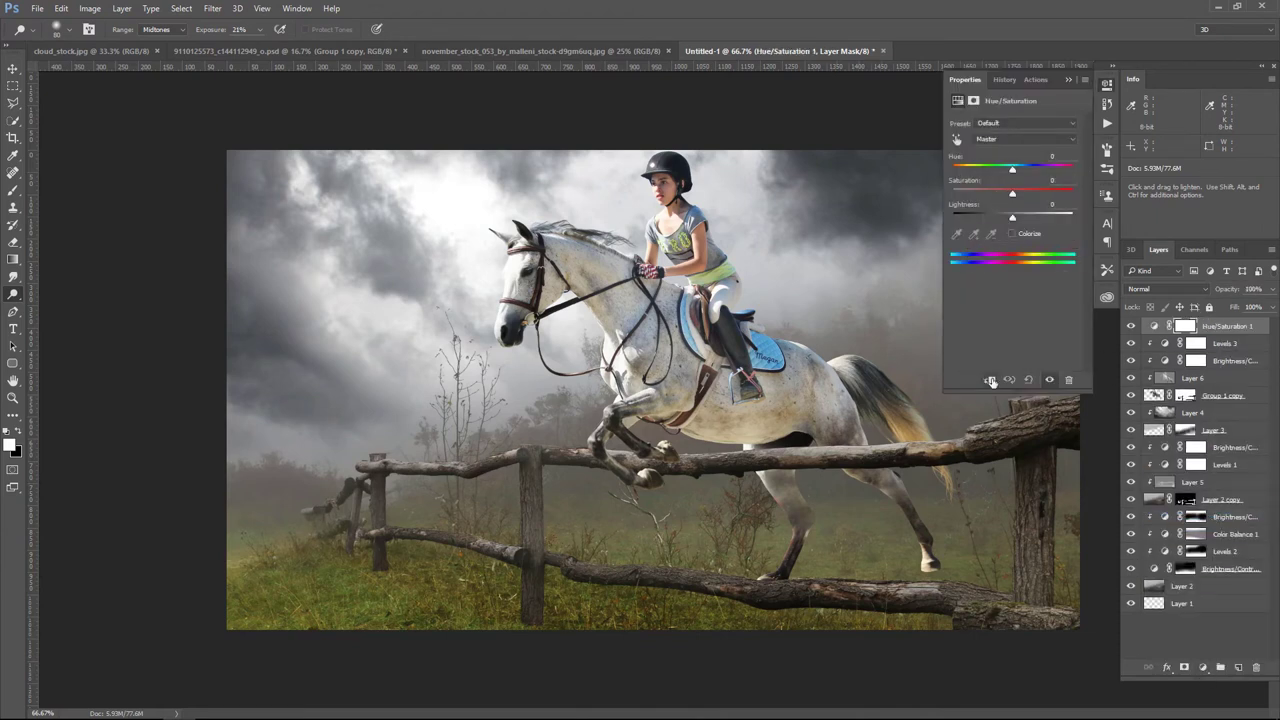
left_click(990, 381)
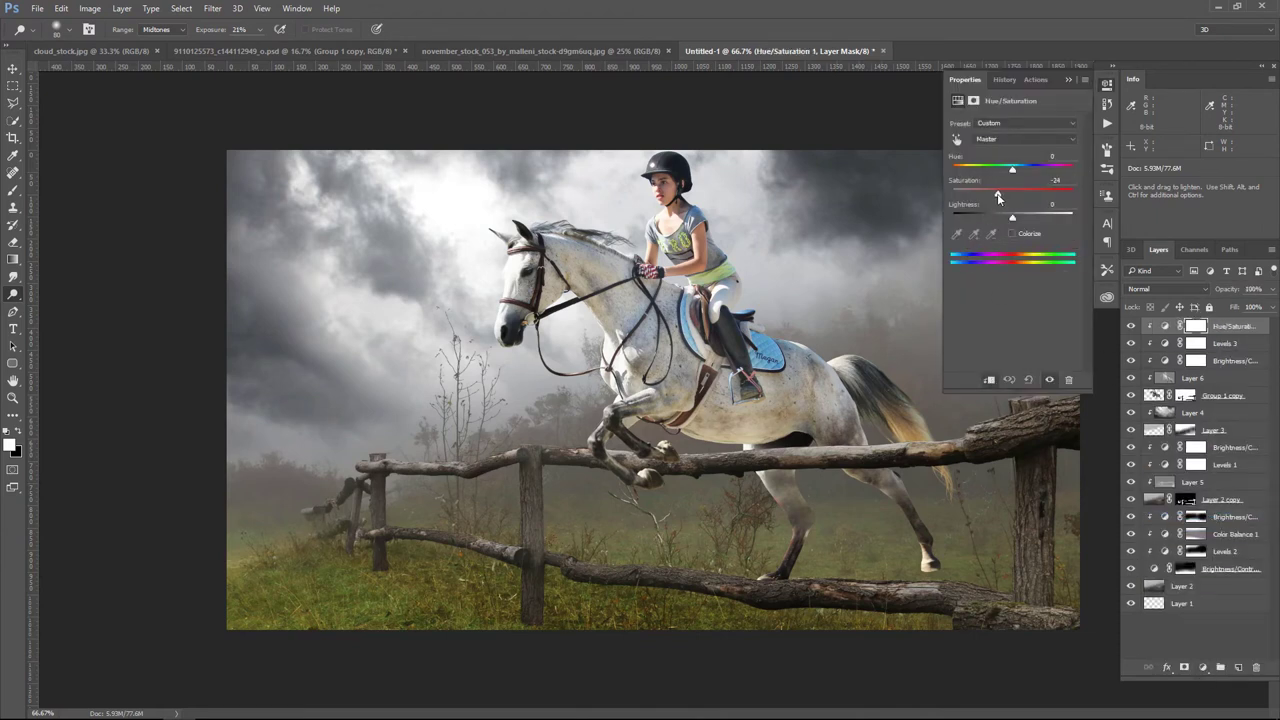
left_click_drag(997, 193, 999, 194)
left_click(1069, 80)
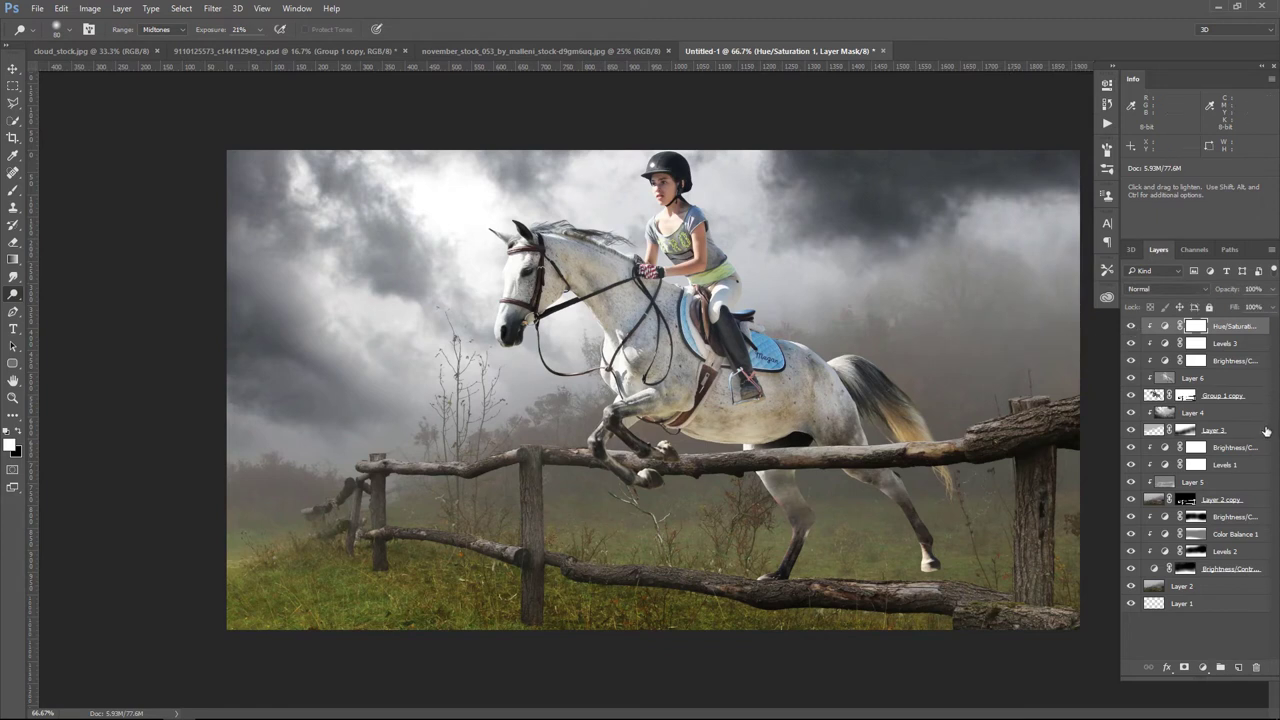
left_click(1162, 414)
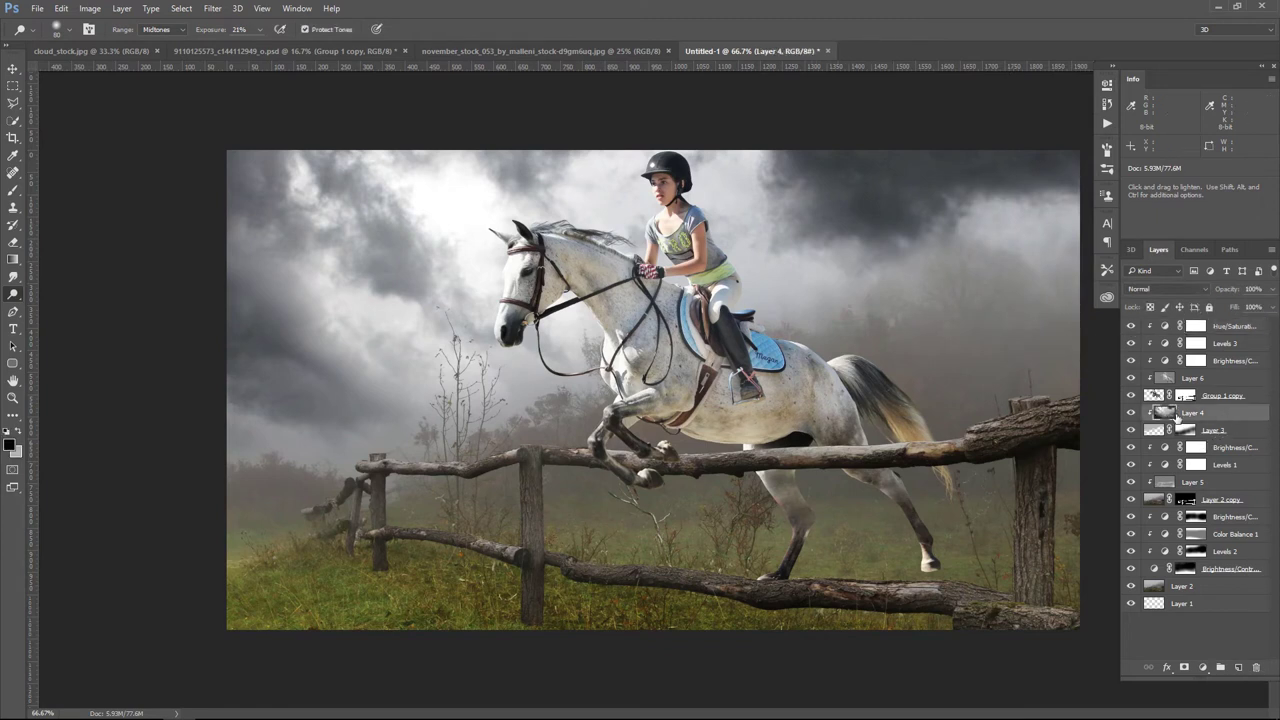
Step: Create a new layer above Layer 4 with an enlarged brush, undoing a stray dark dab
left_click(1240, 667)
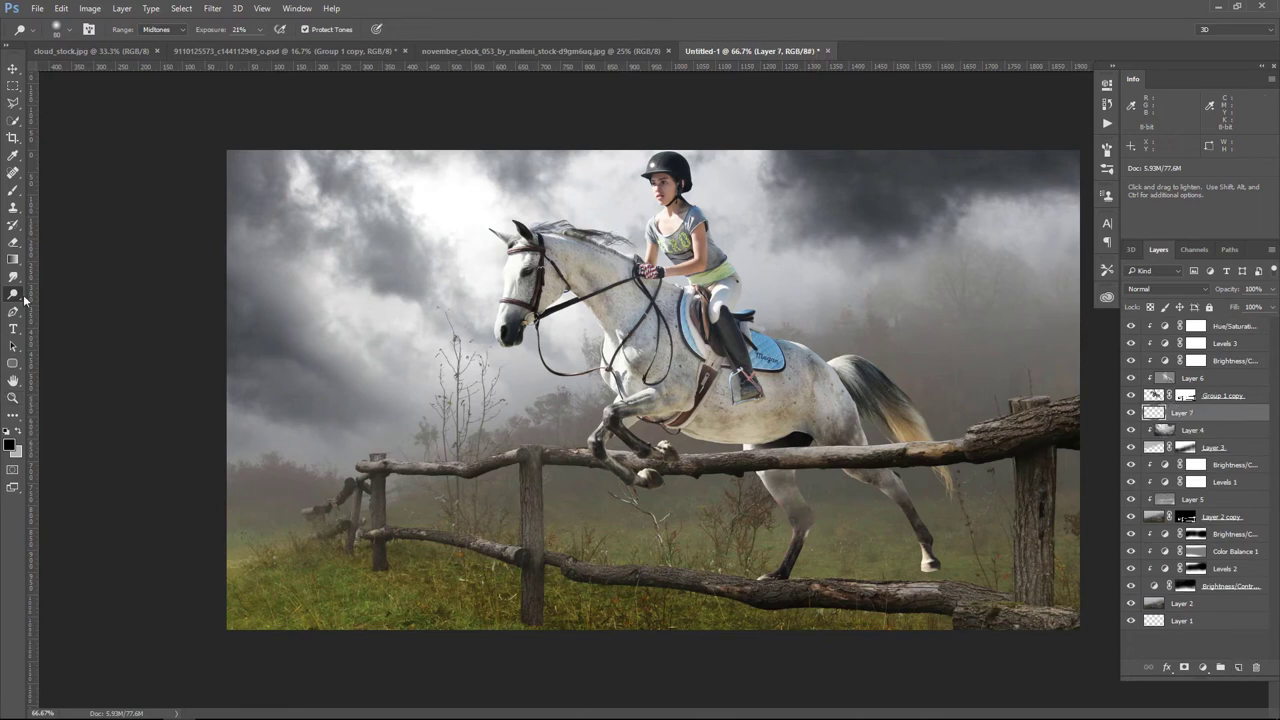
left_click(13, 190)
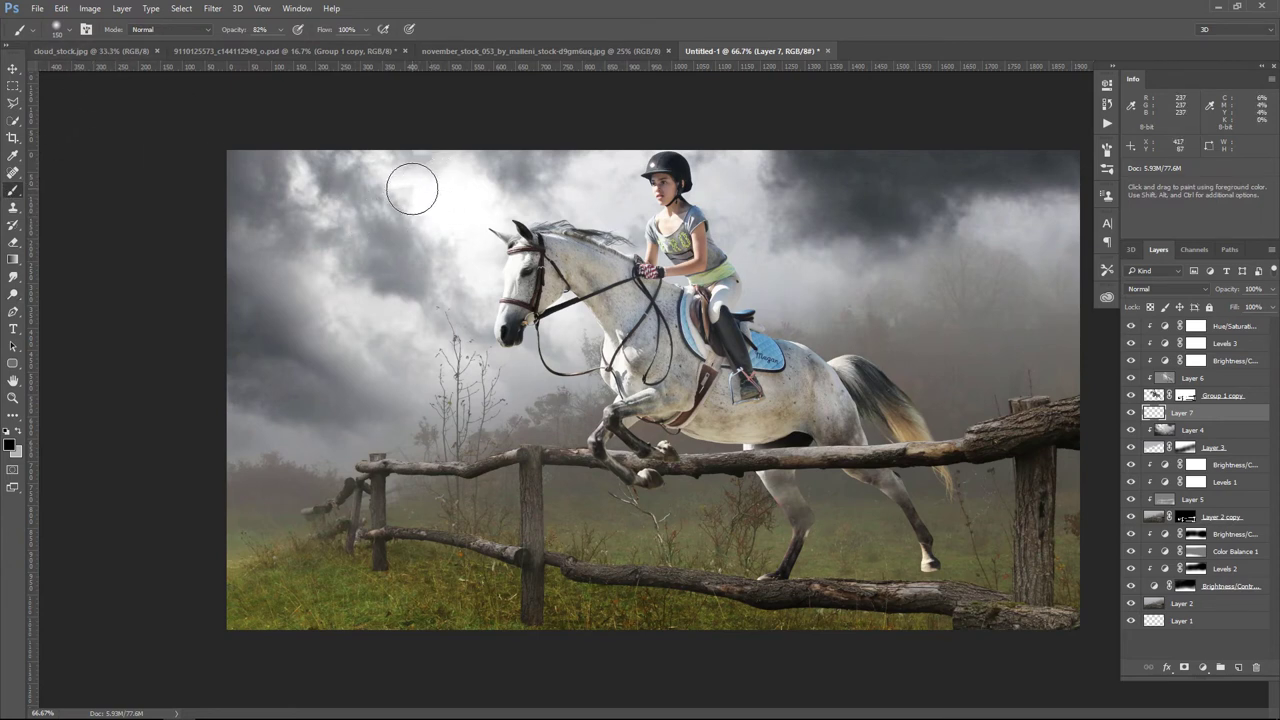
key("bracketright")
key("bracketright")
key("bracketright")
left_click(445, 195)
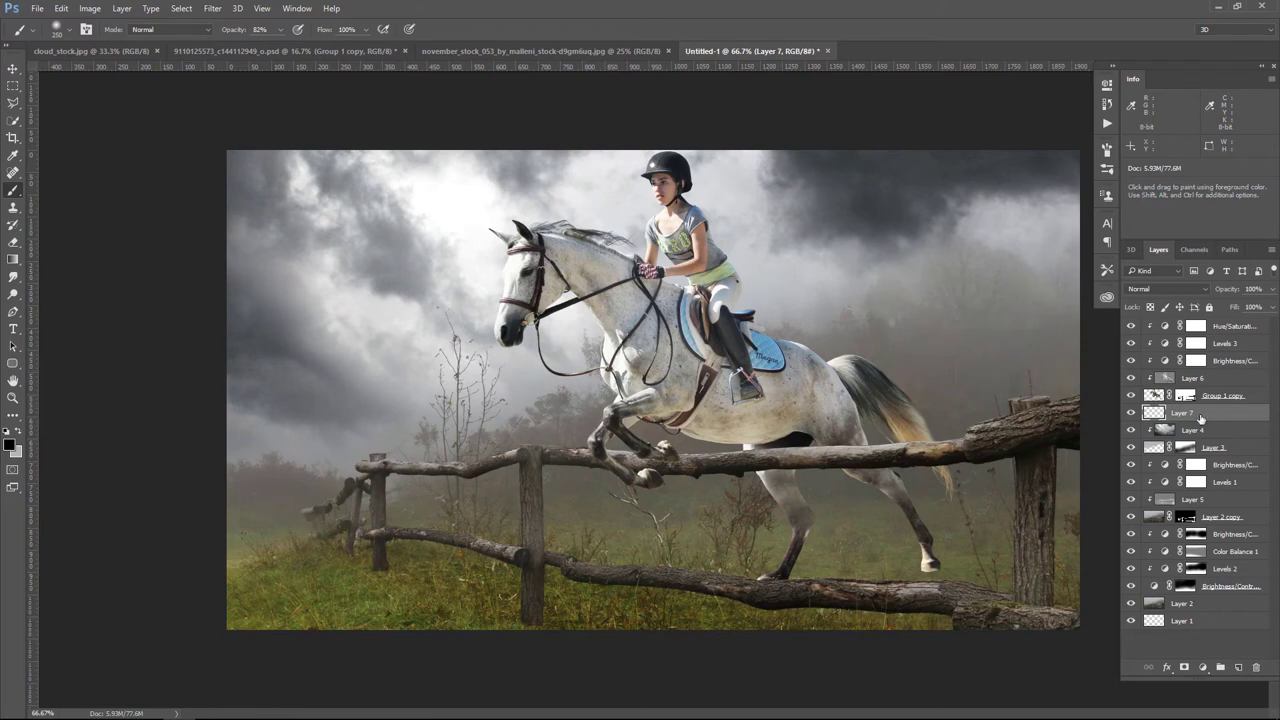
left_click(435, 185)
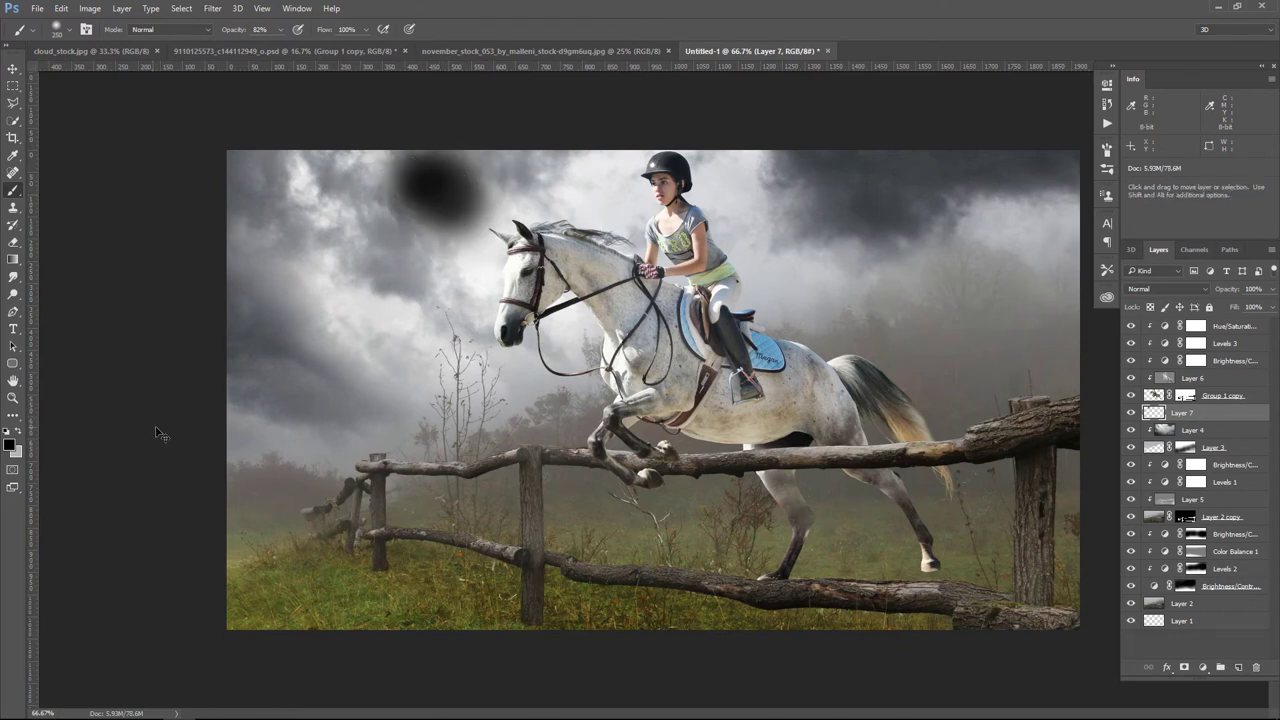
key("ctrl+z")
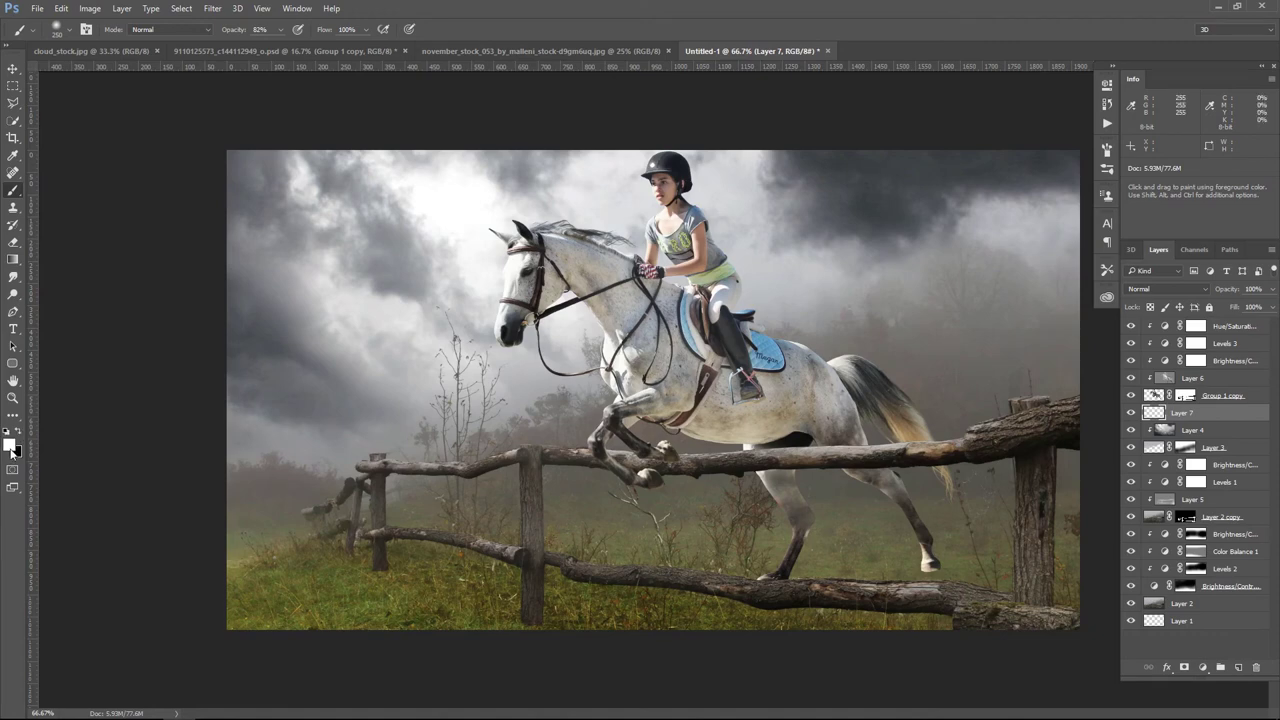
Step: Paint a white glow into the upper-left sky and blend Layer 7 in Screen mode
left_click(11, 443)
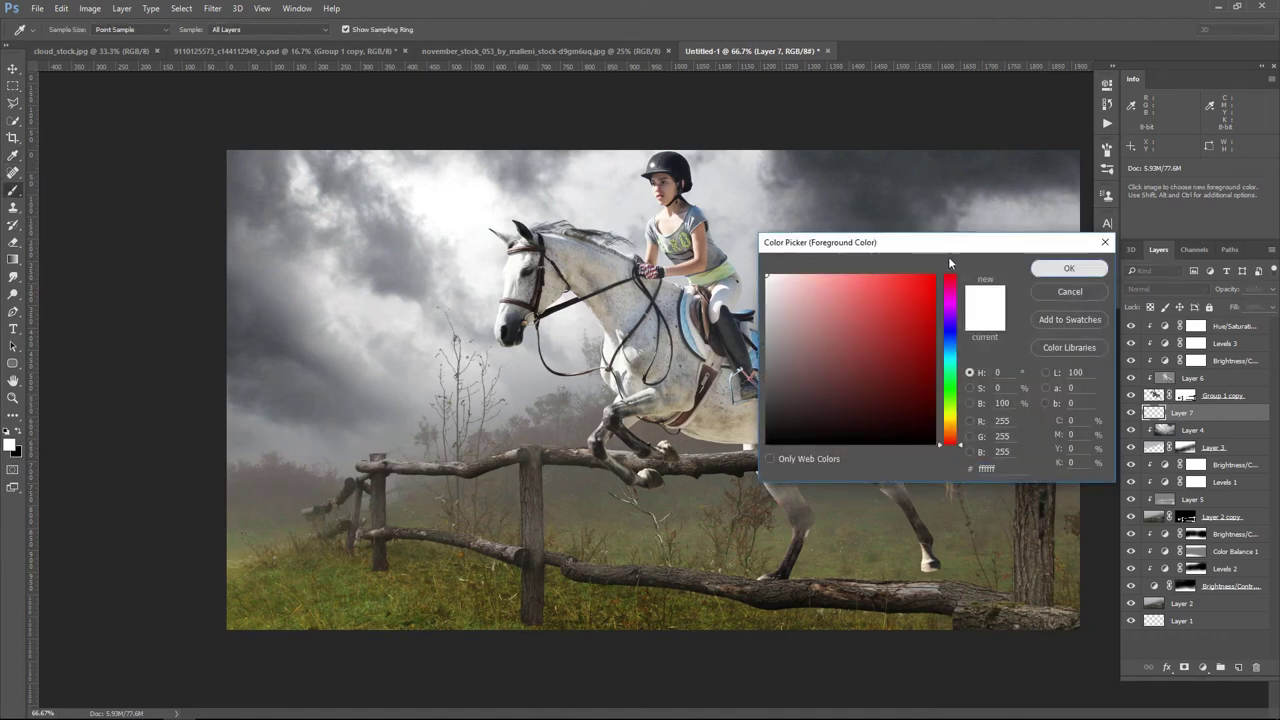
left_click(1069, 268)
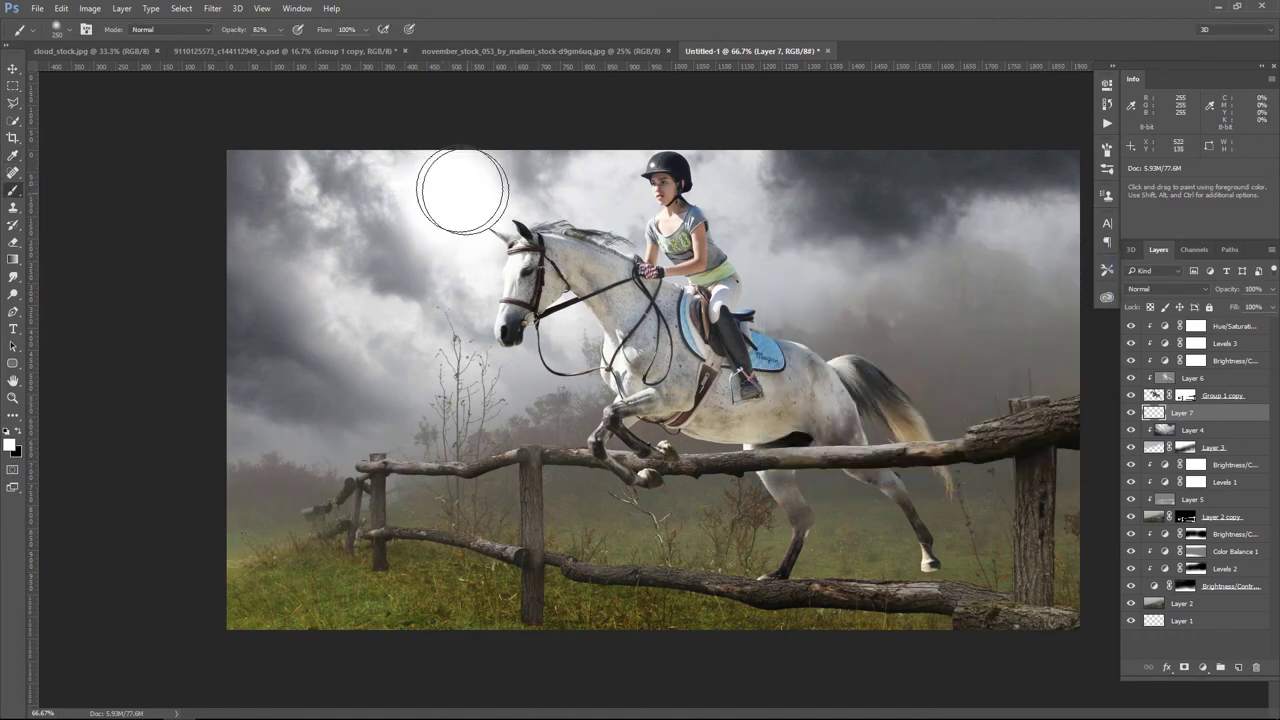
left_click_drag(463, 186, 446, 180)
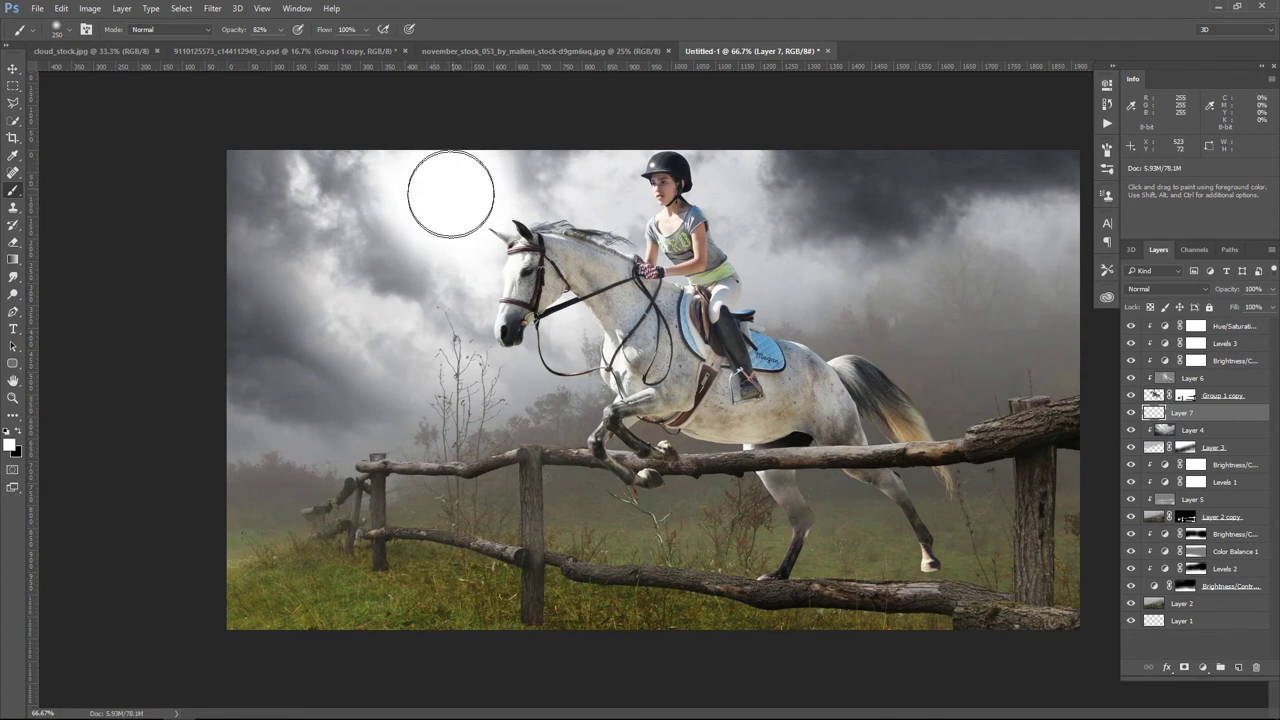
left_click(1160, 289)
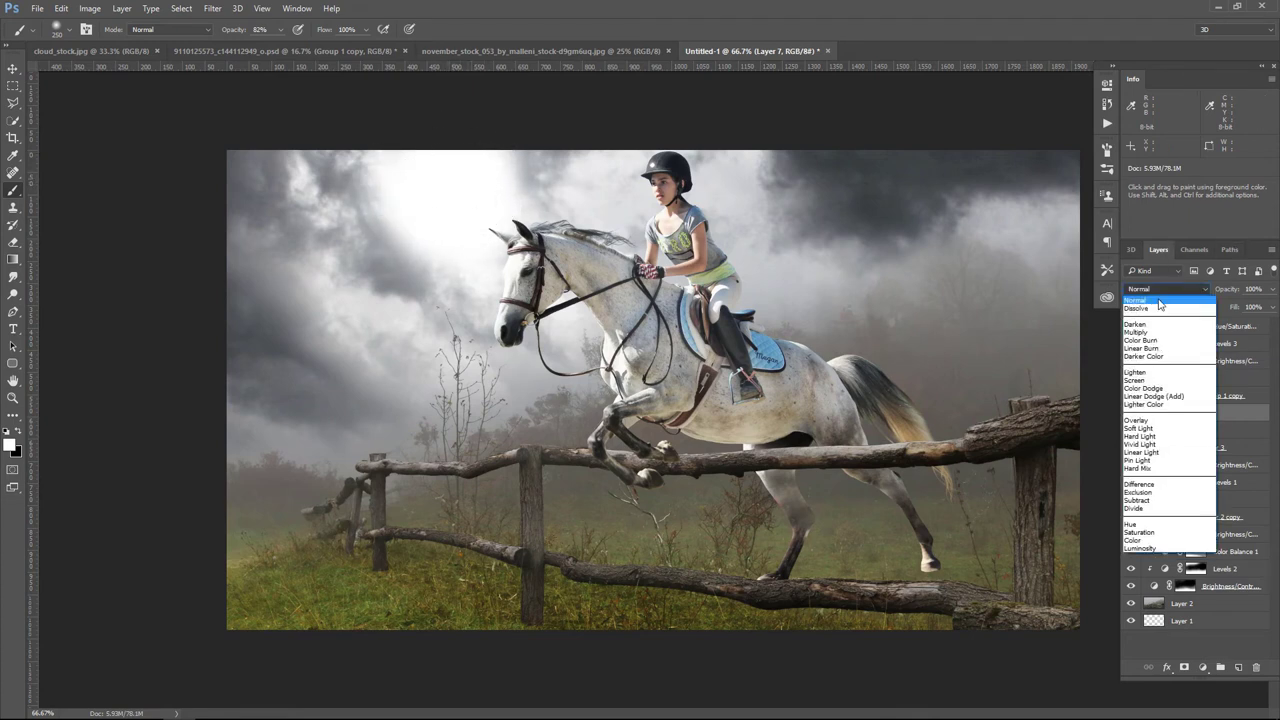
left_click(1150, 381)
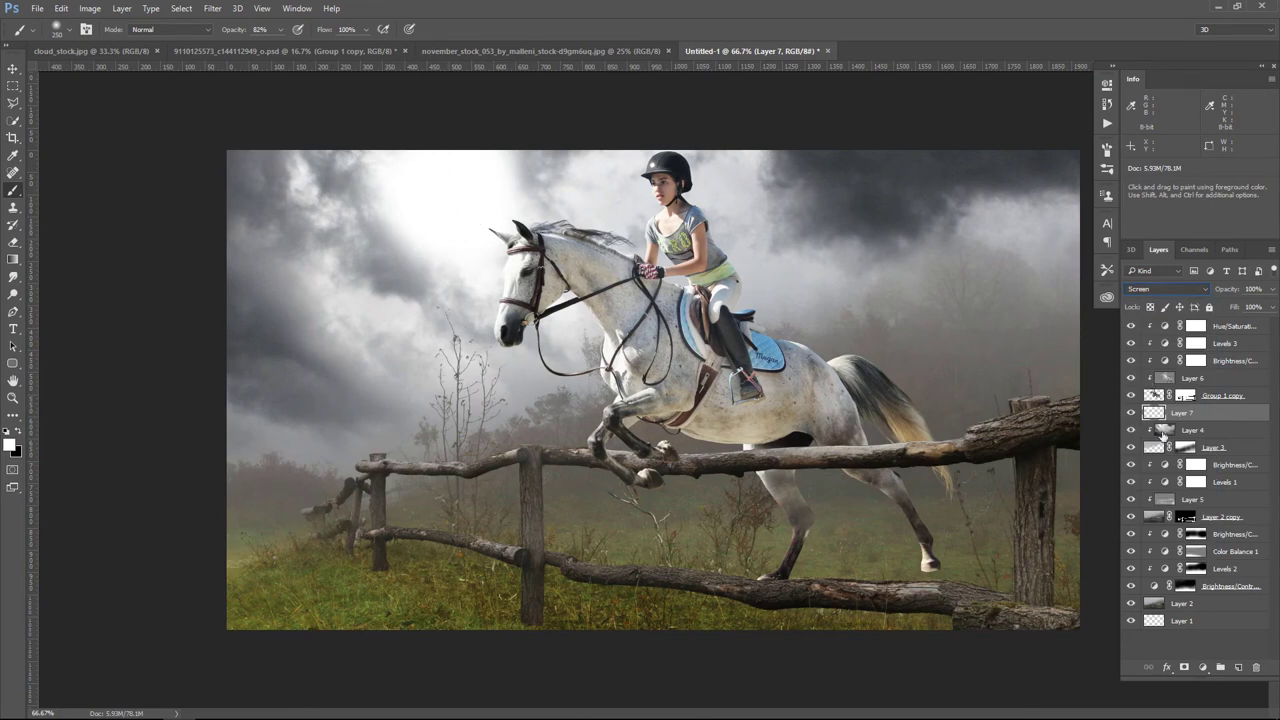
left_click(1131, 413)
left_click(1131, 413)
left_click(12, 68)
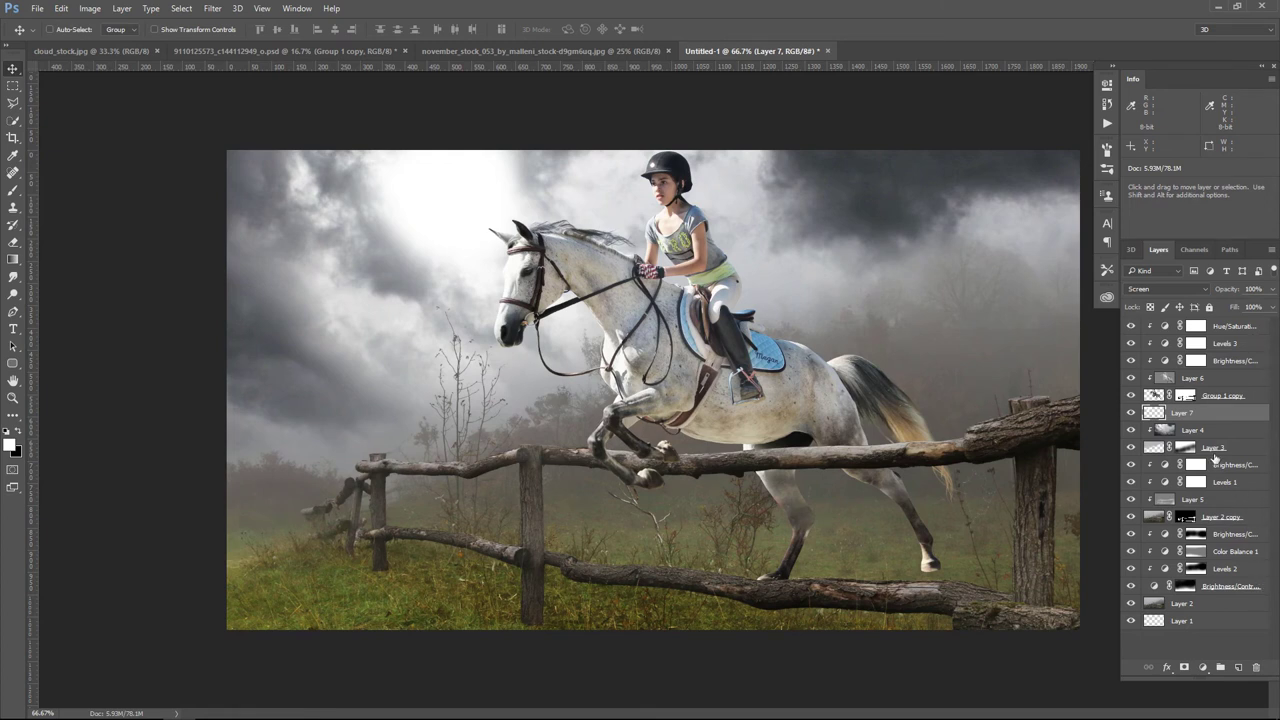
Step: On new Layer 8, brush black at 21% opacity, size 150, along the bottom log under the hoof
left_click(1240, 668)
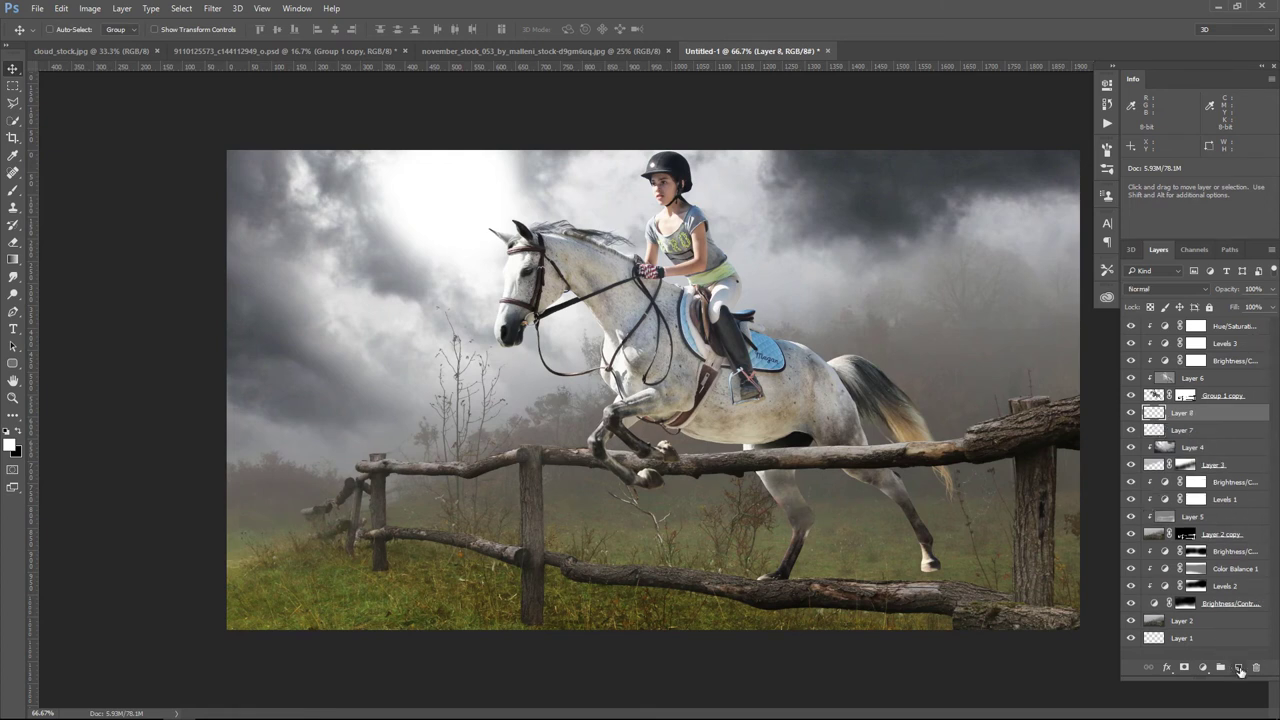
left_click(21, 431)
left_click(13, 190)
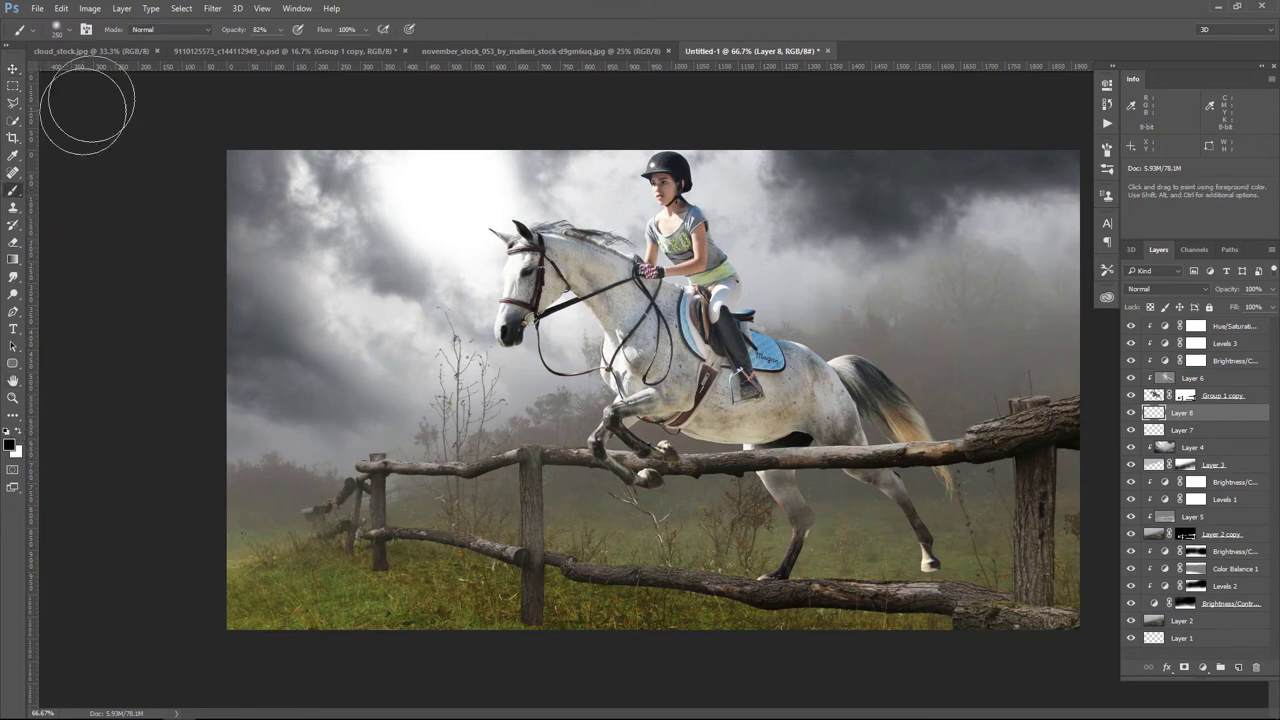
left_click(280, 29)
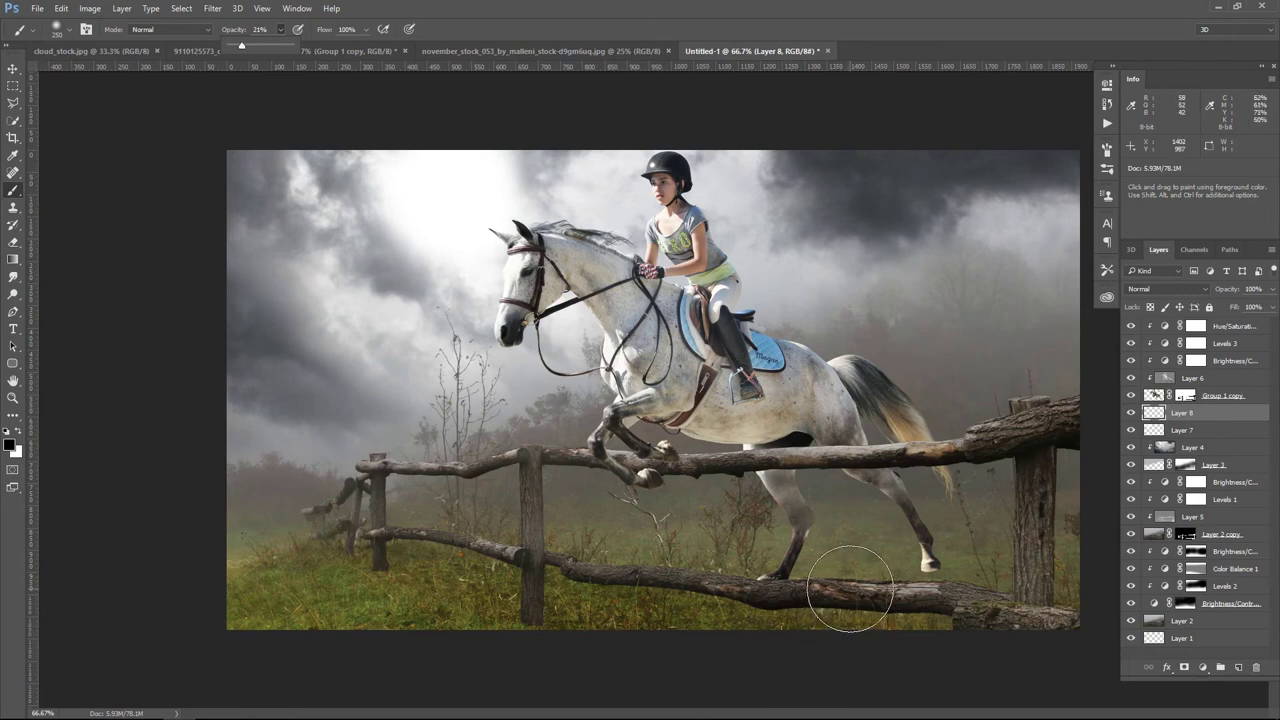
key("bracketleft")
key("bracketleft")
key("bracketleft")
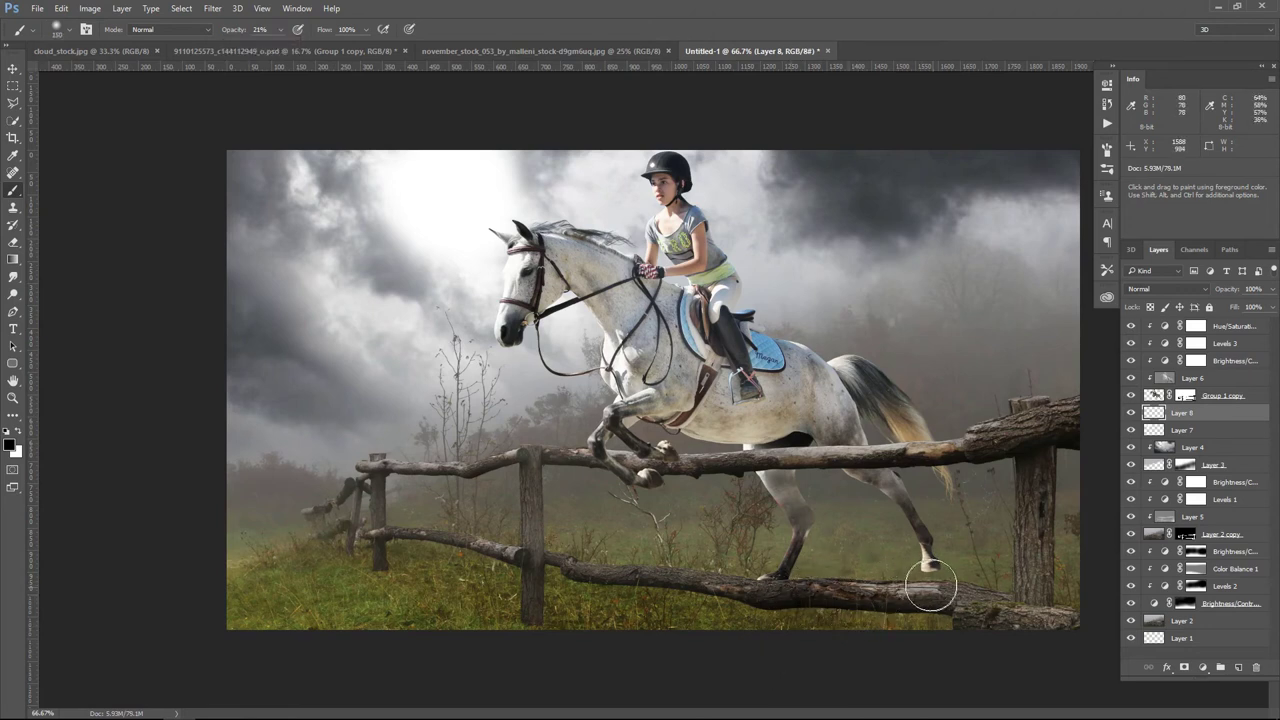
mouse_move(929, 586)
left_mouse_down()
mouse_move(686, 609)
mouse_move(937, 623)
mouse_move(575, 668)
mouse_move(834, 620)
left_mouse_up()
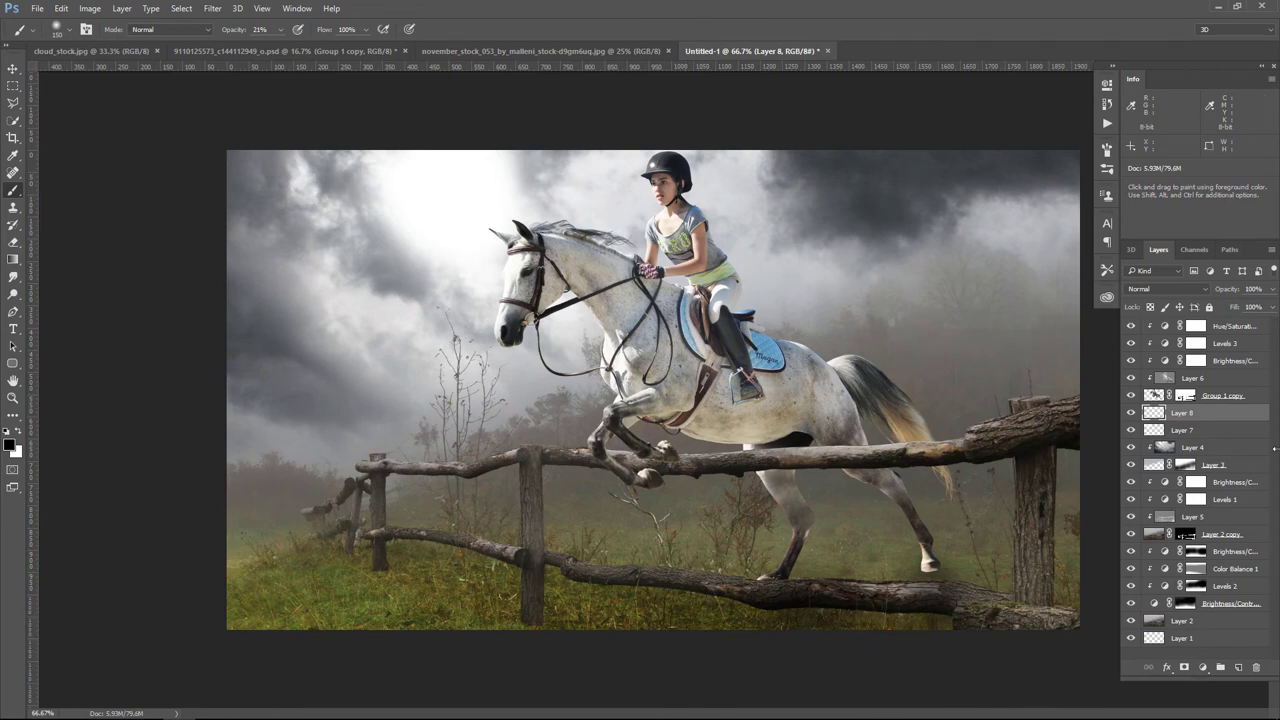
left_click(1156, 398, "ctrl")
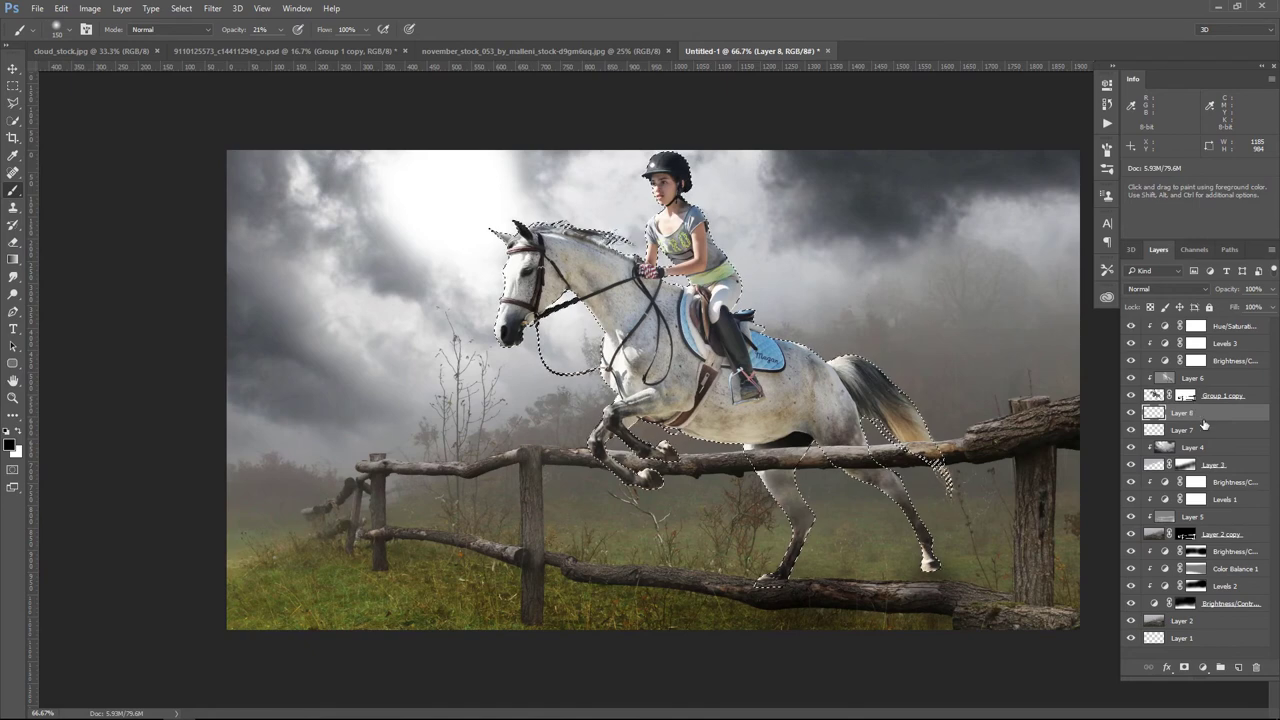
Step: Fill the horse-and-rider selection with black on new Layer 9 and flip the silhouette upside down
left_click(1238, 667)
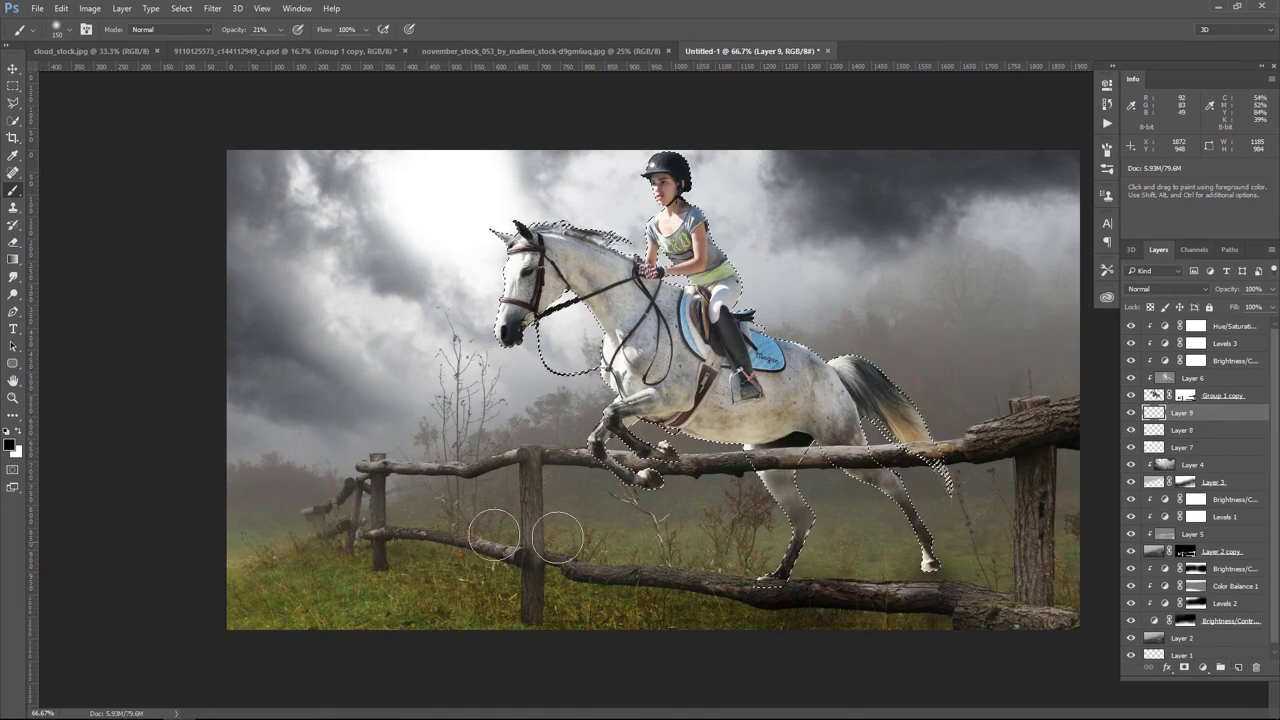
key("alt+BackSpace")
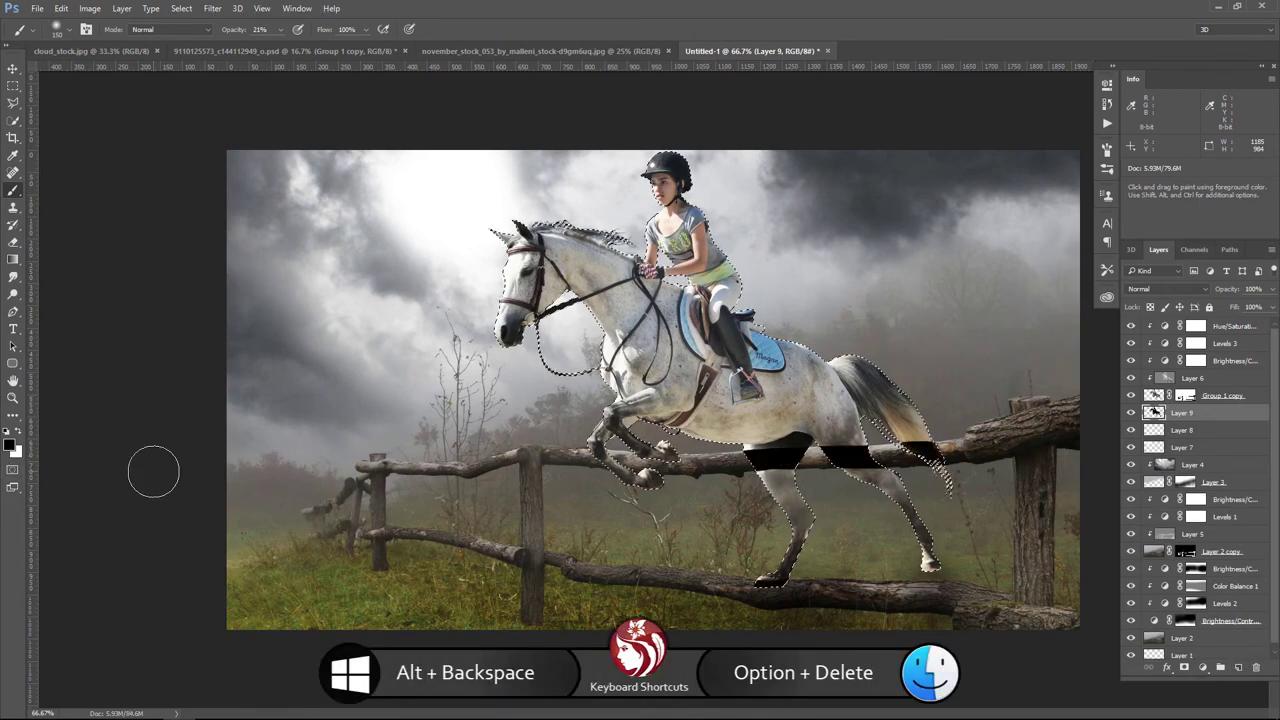
key("ctrl+d")
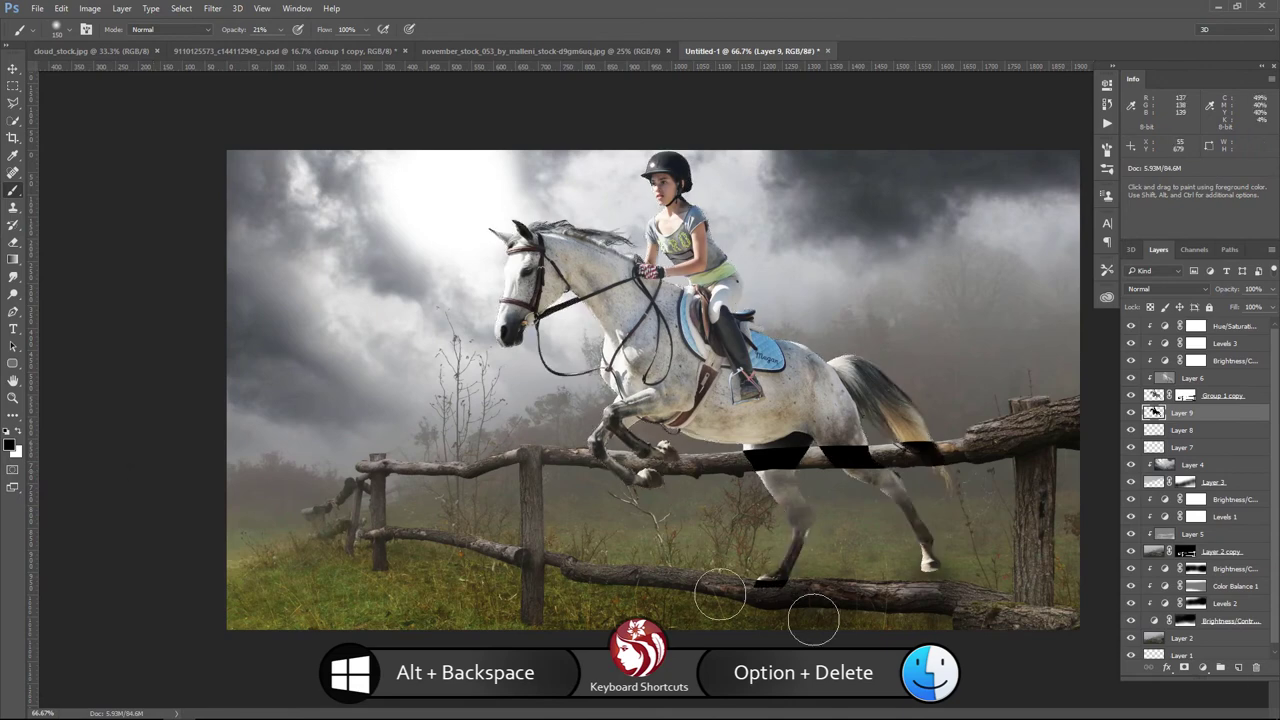
left_click(1131, 413)
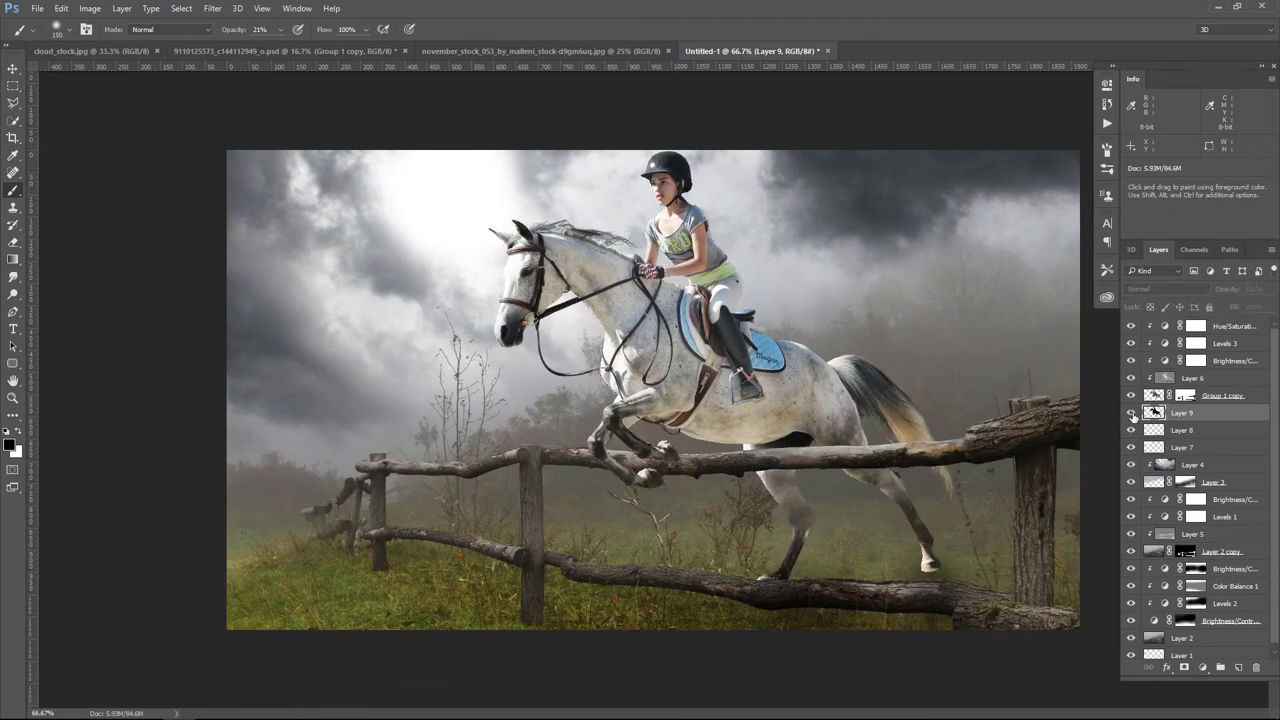
left_click(61, 8)
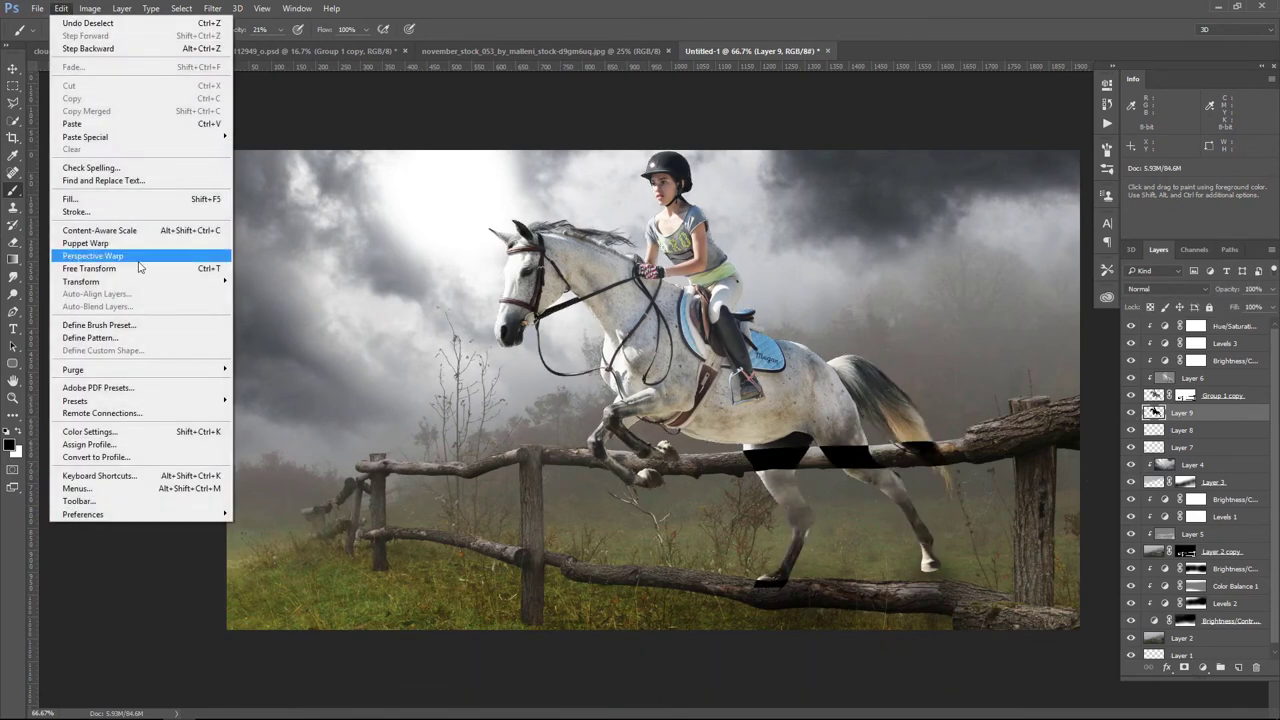
mouse_move(82, 281)
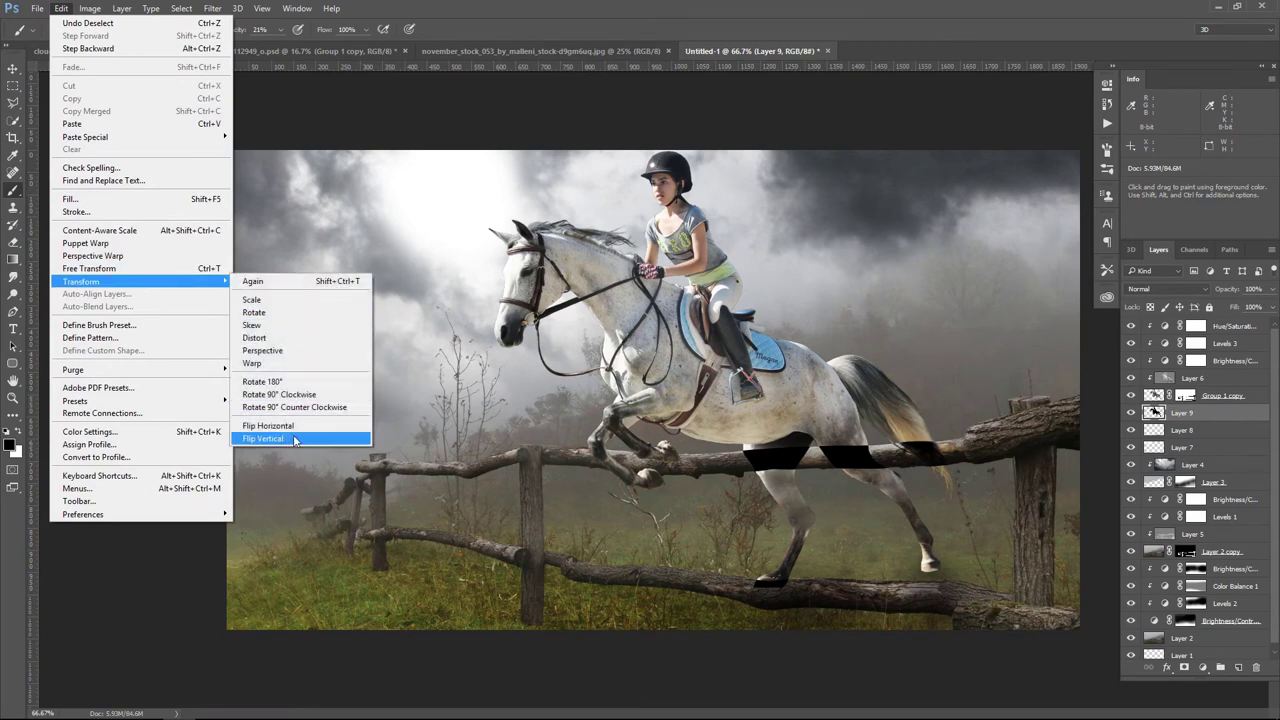
left_click(292, 439)
Step: Transform the silhouette below the horse and skew it into a slanted ground shadow
scroll(291, 435, "down", 1)
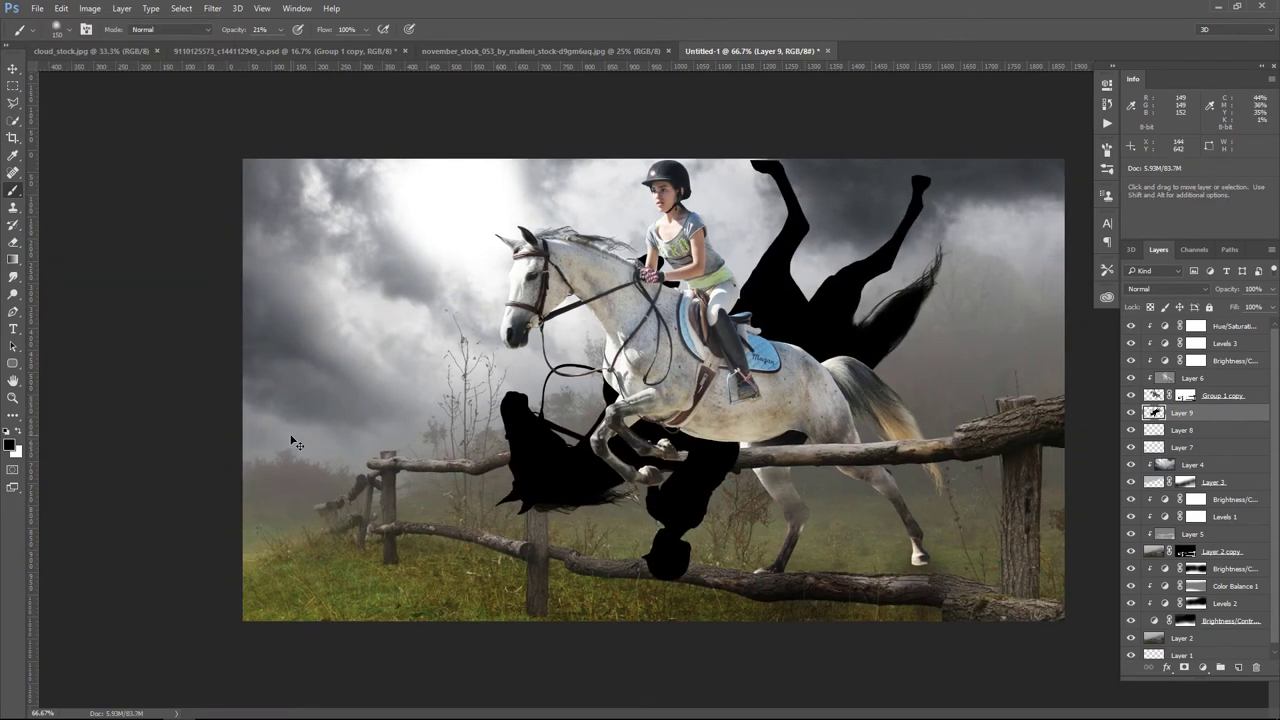
scroll(291, 435, "down", 2)
scroll(291, 435, "down", 1)
scroll(291, 435, "down", 1)
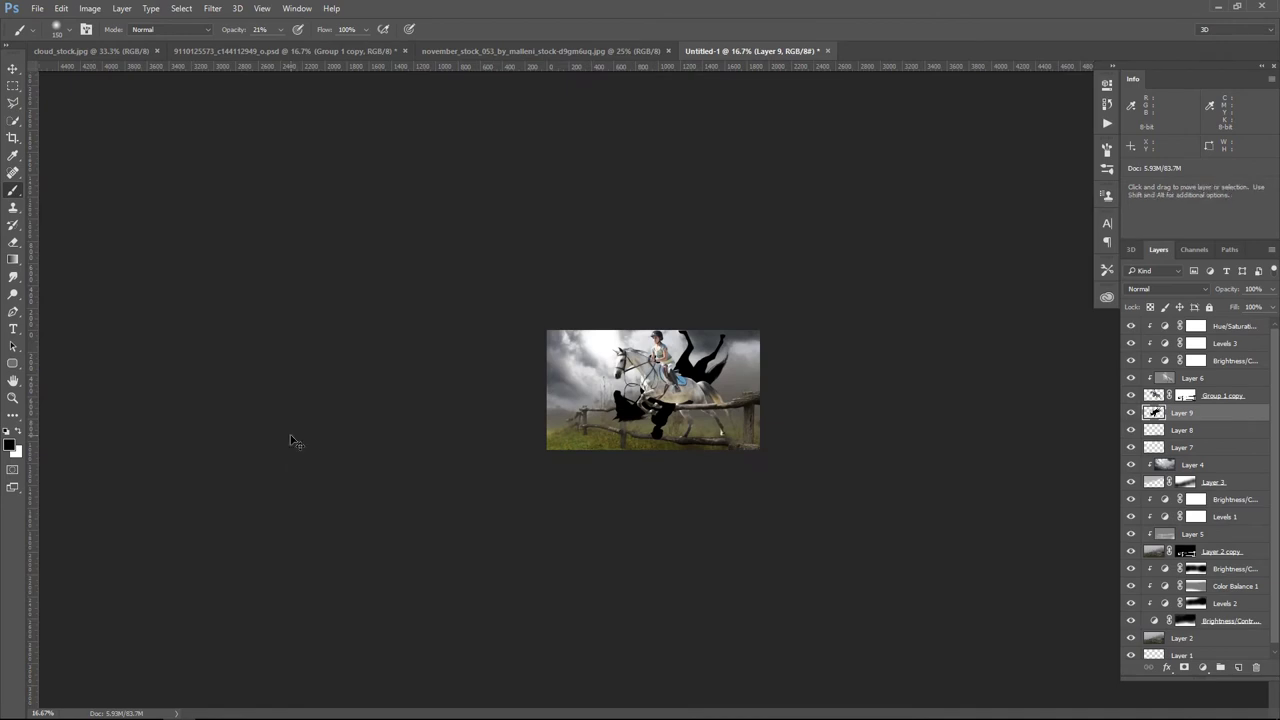
key("ctrl+t")
left_click_drag(666, 378, 669, 486)
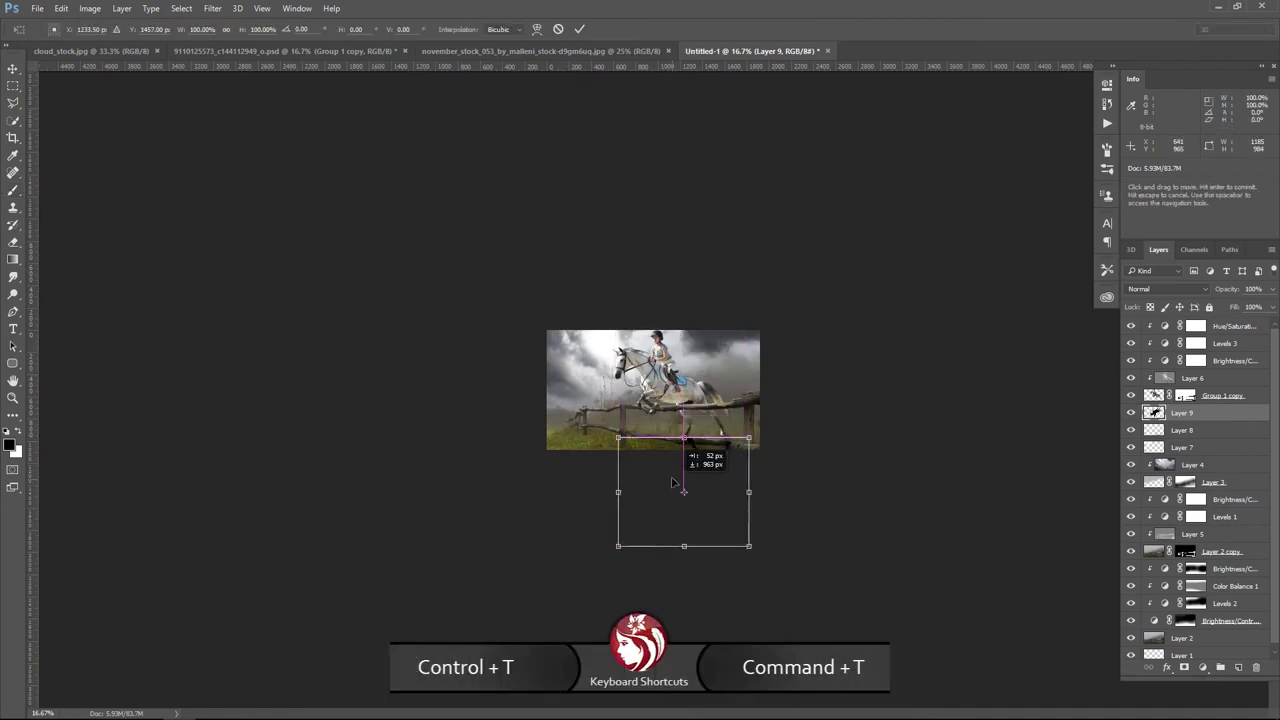
mouse_move(746, 542)
left_mouse_down()
mouse_move(689, 468)
mouse_move(781, 477)
left_mouse_up()
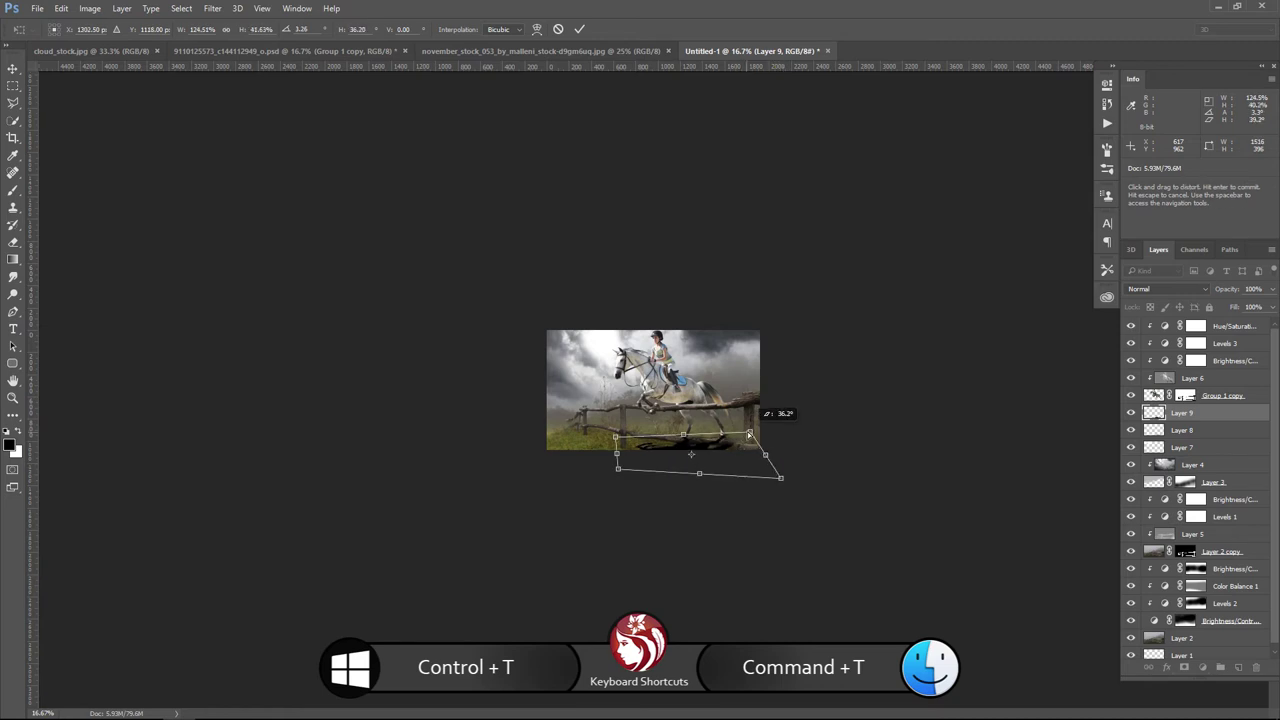
key("Return")
key("ctrl+plus")
key("b")
Step: Skew the shadow's top edge along the fence and warp its edges onto the ground
key("ctrl+plus")
key("ctrl+plus")
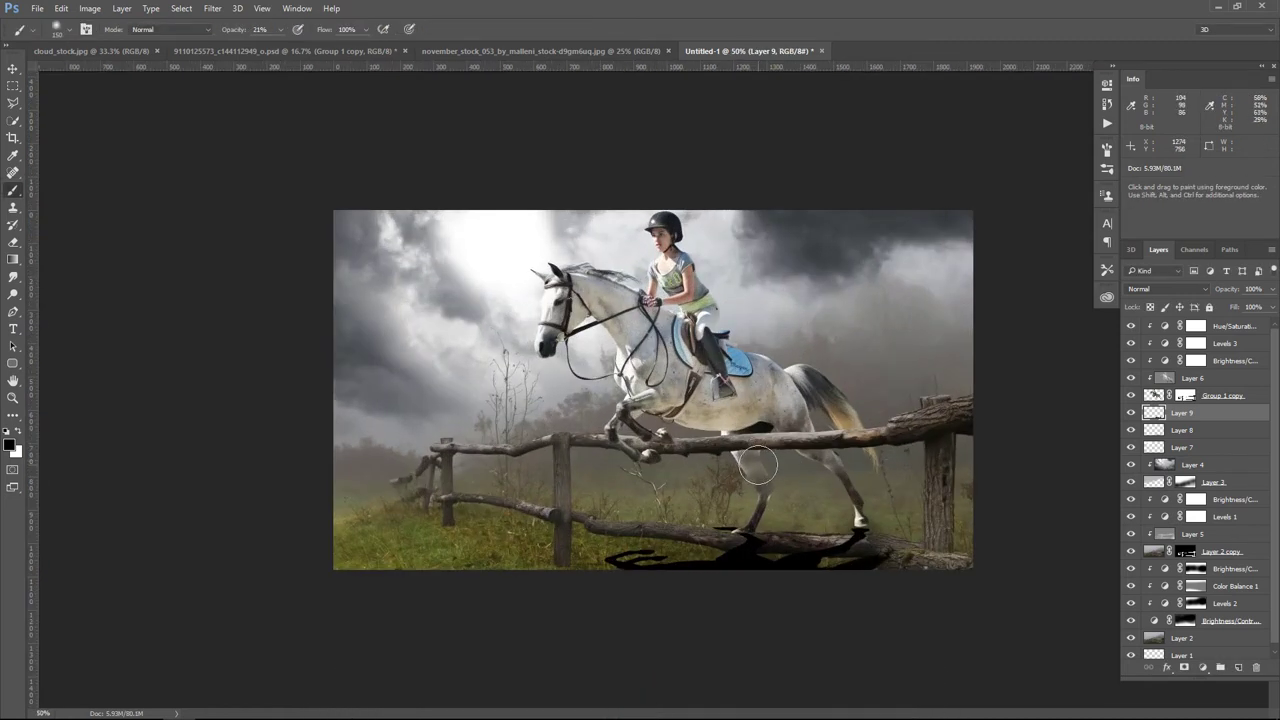
key("ctrl+t")
left_click_drag(756, 532, 770, 535, "ctrl")
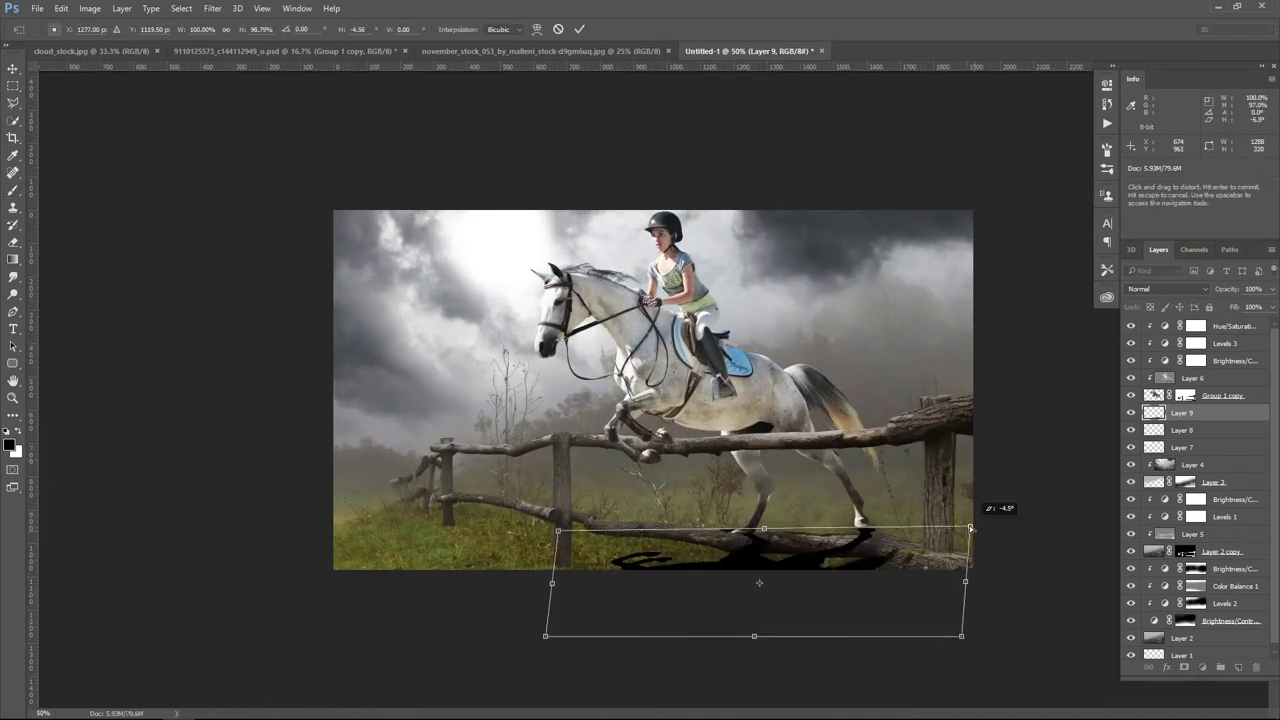
left_click_drag(974, 531, 977, 521, "ctrl")
left_click(536, 29)
left_click_drag(671, 530, 697, 533)
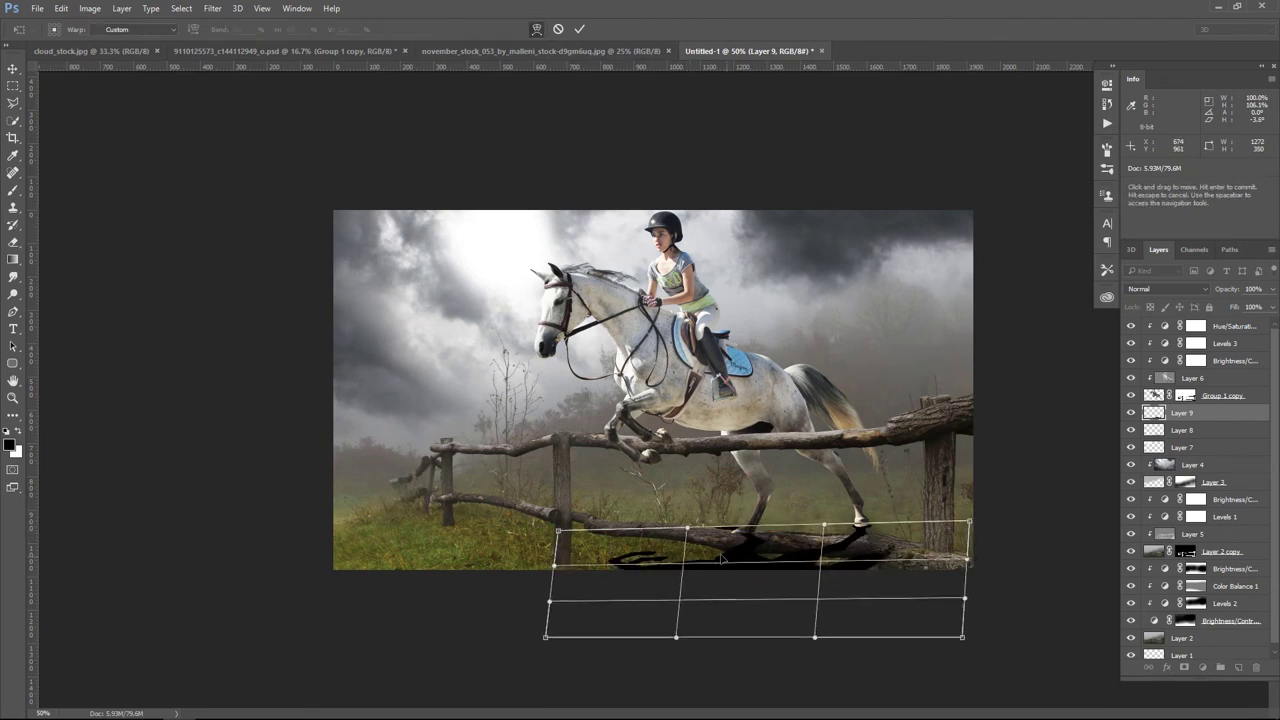
left_click_drag(562, 534, 625, 557)
key("Return")
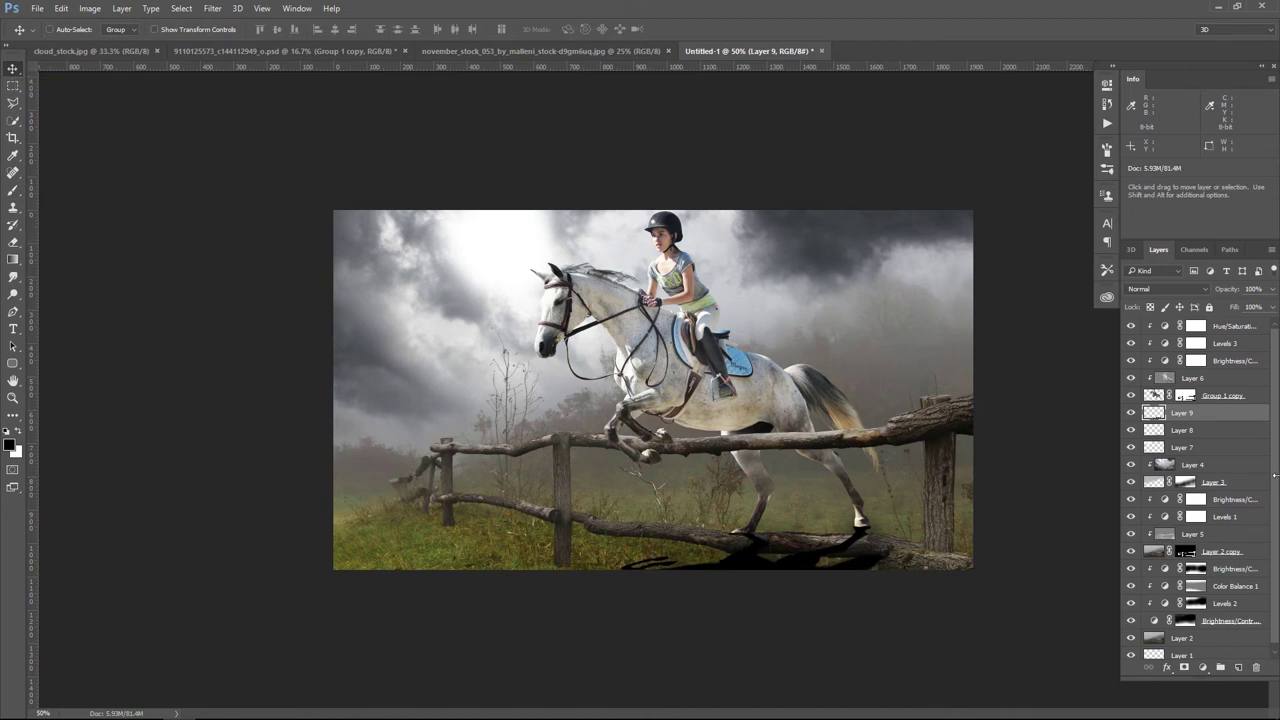
Step: Gaussian-blur the Layer 9 shadow and blend it as Soft Light at 75% opacity
left_click(212, 8)
mouse_move(219, 156)
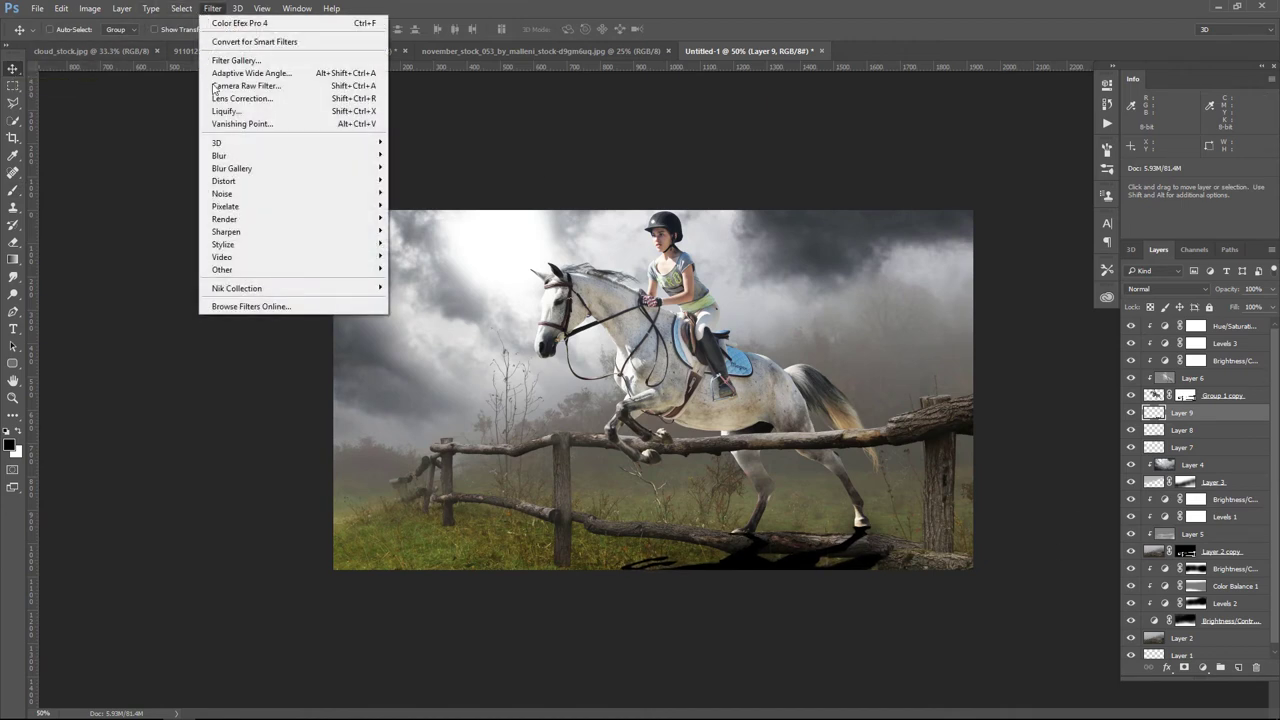
left_click(425, 205)
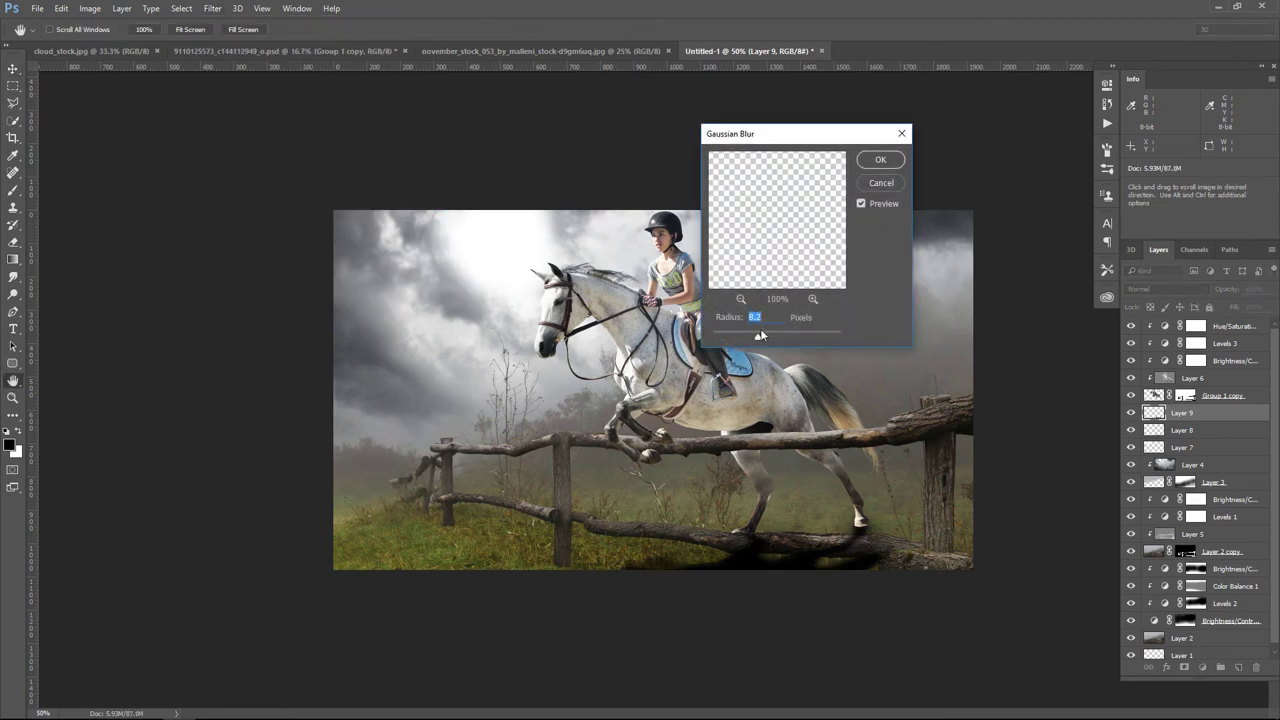
left_click(898, 160)
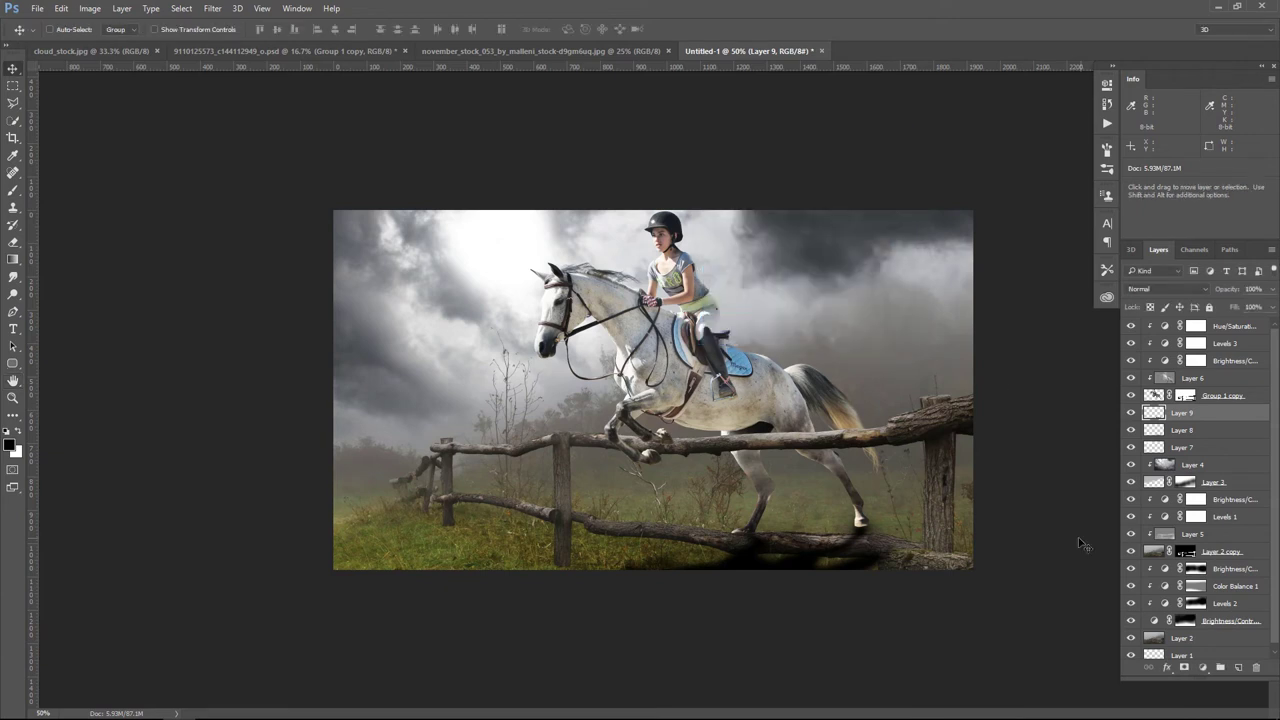
left_click(1153, 290)
left_click(1157, 430)
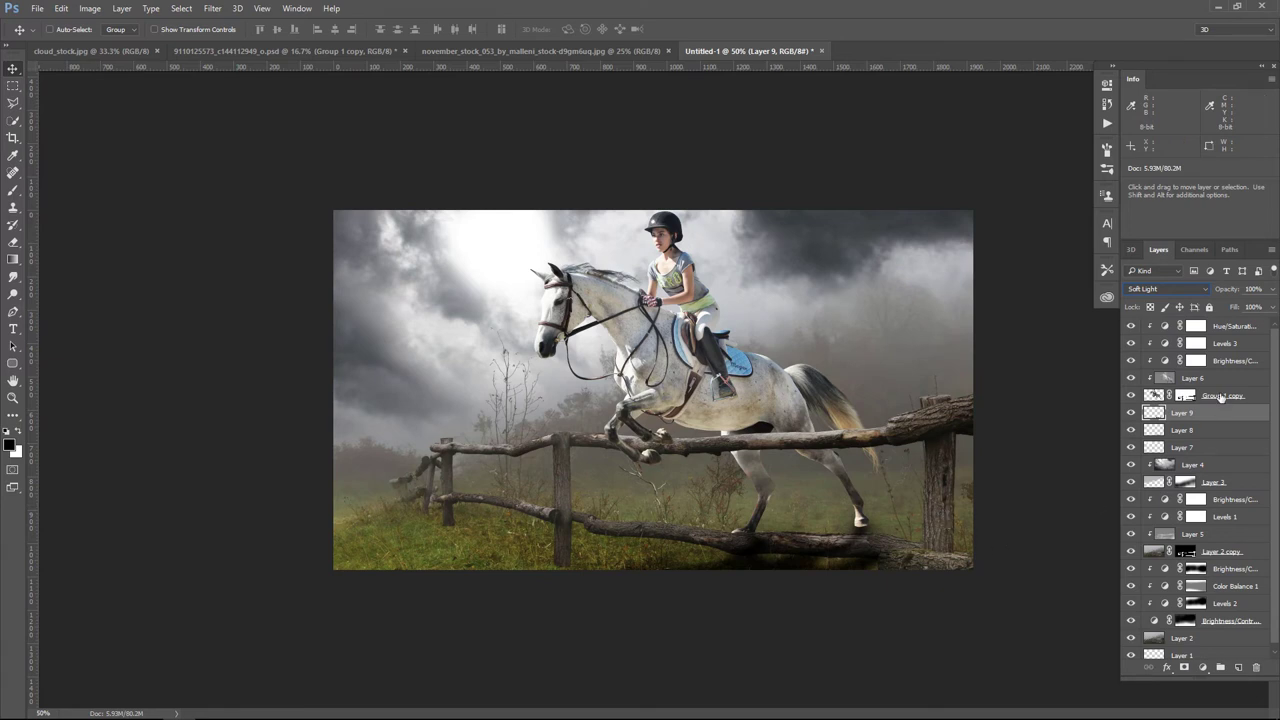
left_click(1268, 307)
left_click(1250, 396)
left_click(1230, 378)
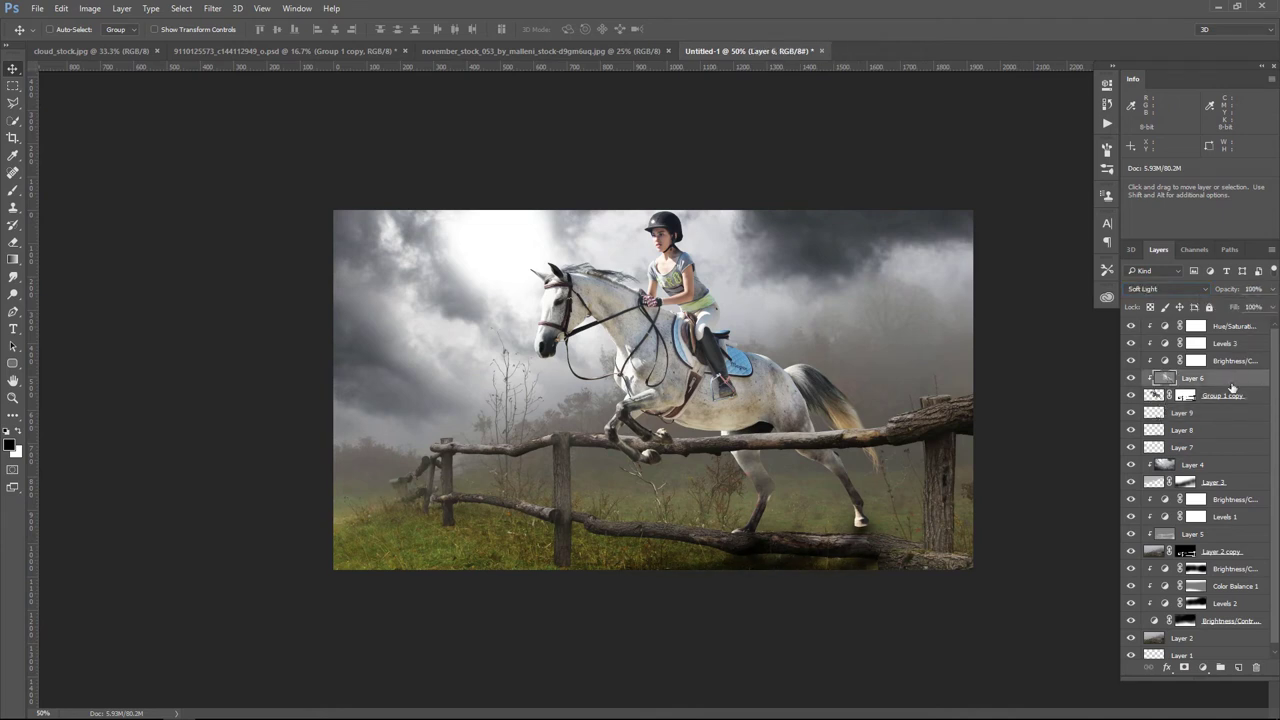
Step: On a new layer above Group 1 copy, paint black shadow under the rear hoof and lower rail
left_click(1251, 398)
left_click(1238, 667)
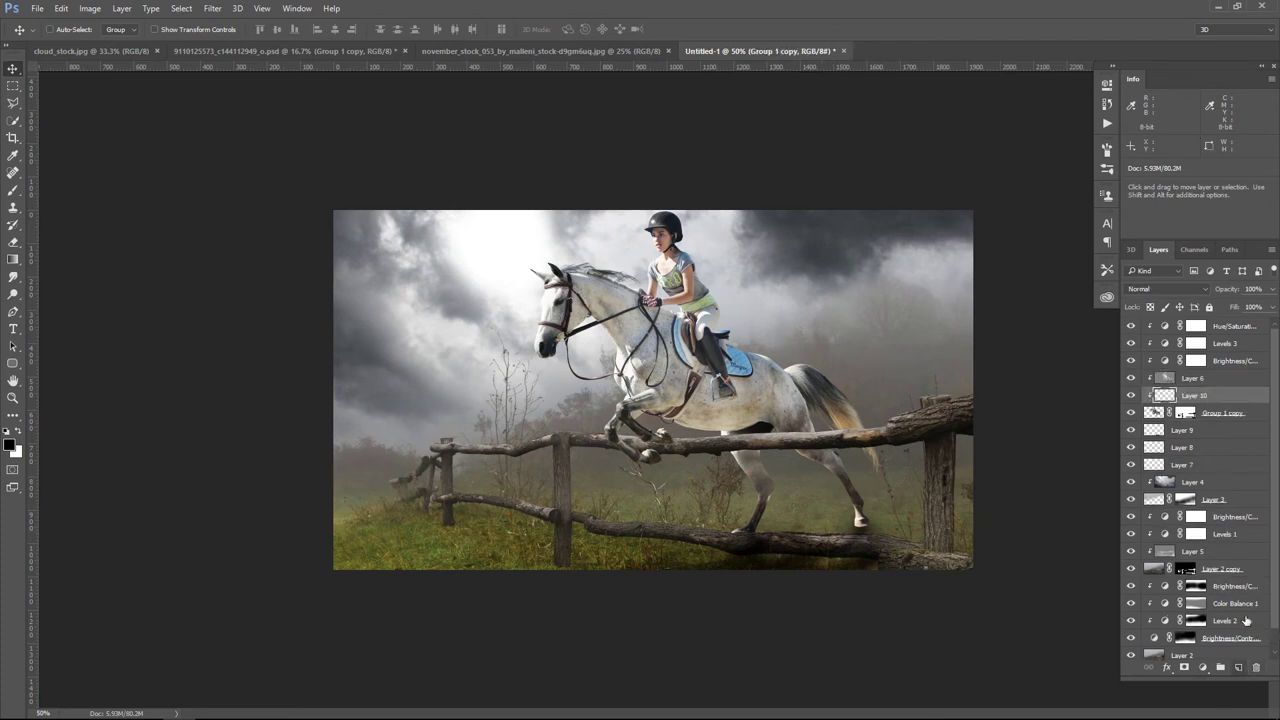
left_click(11, 446)
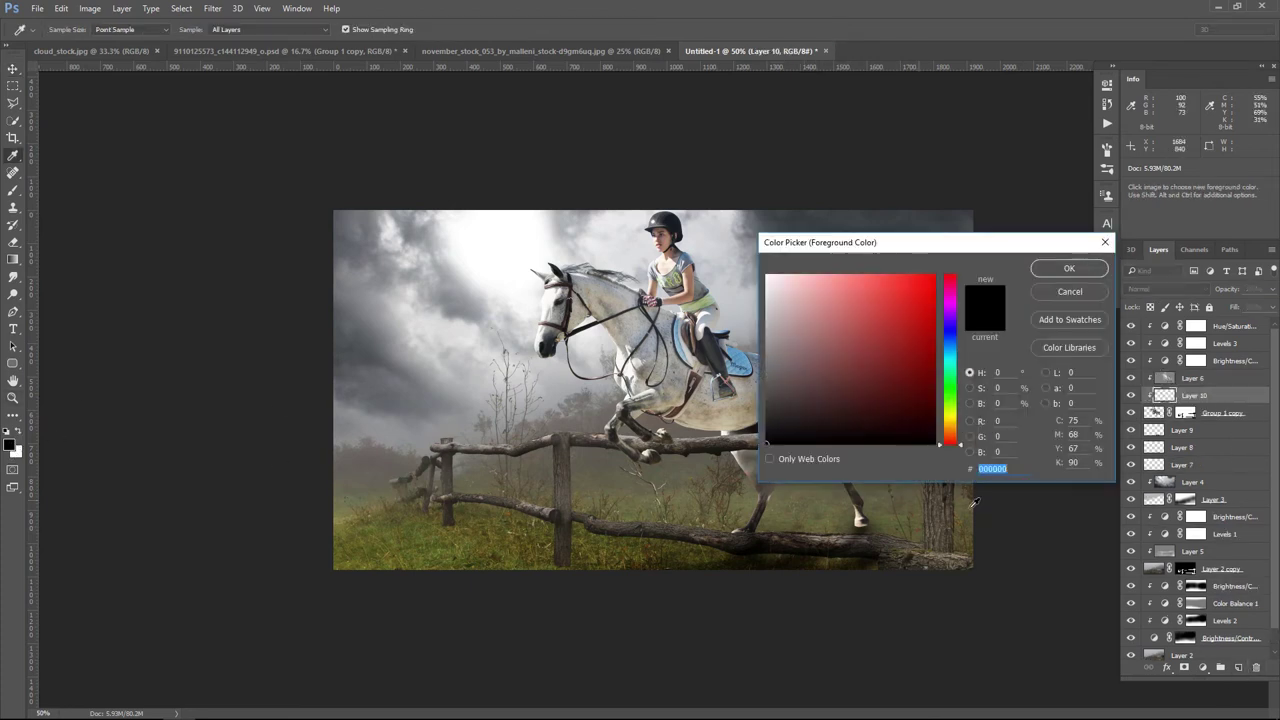
left_click(1077, 270)
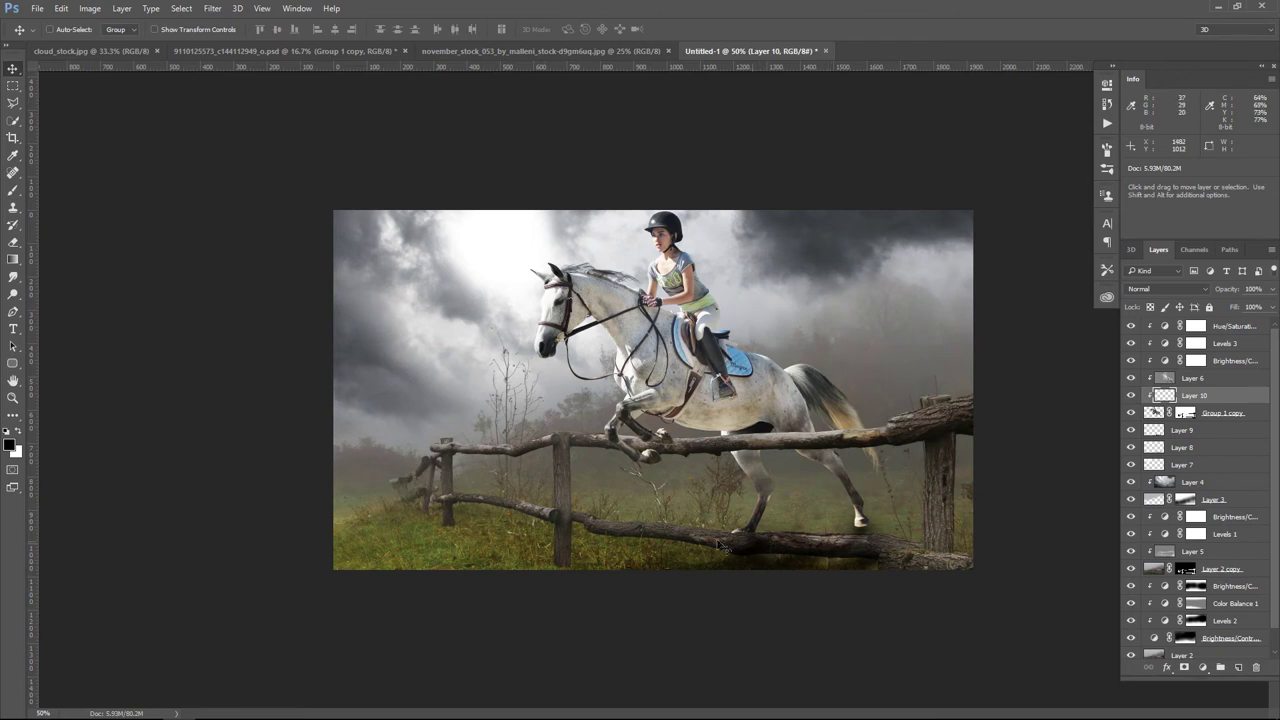
left_click(13, 190)
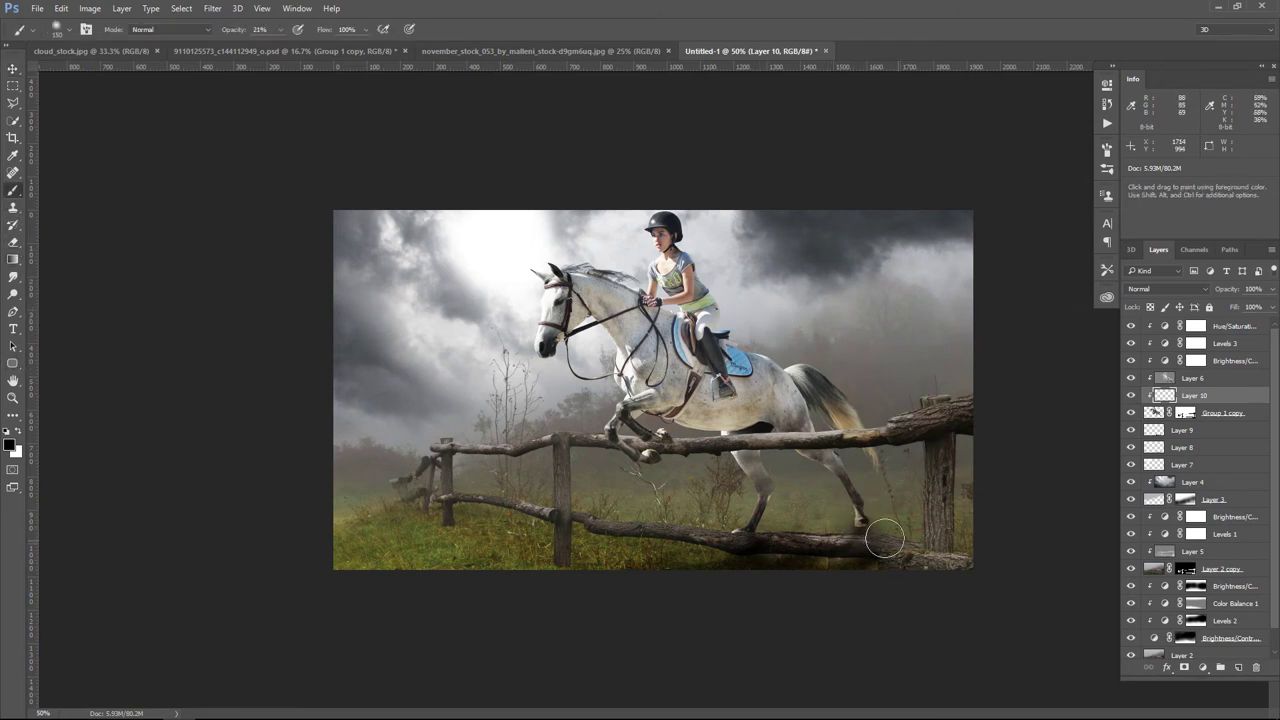
left_click_drag(851, 534, 935, 549)
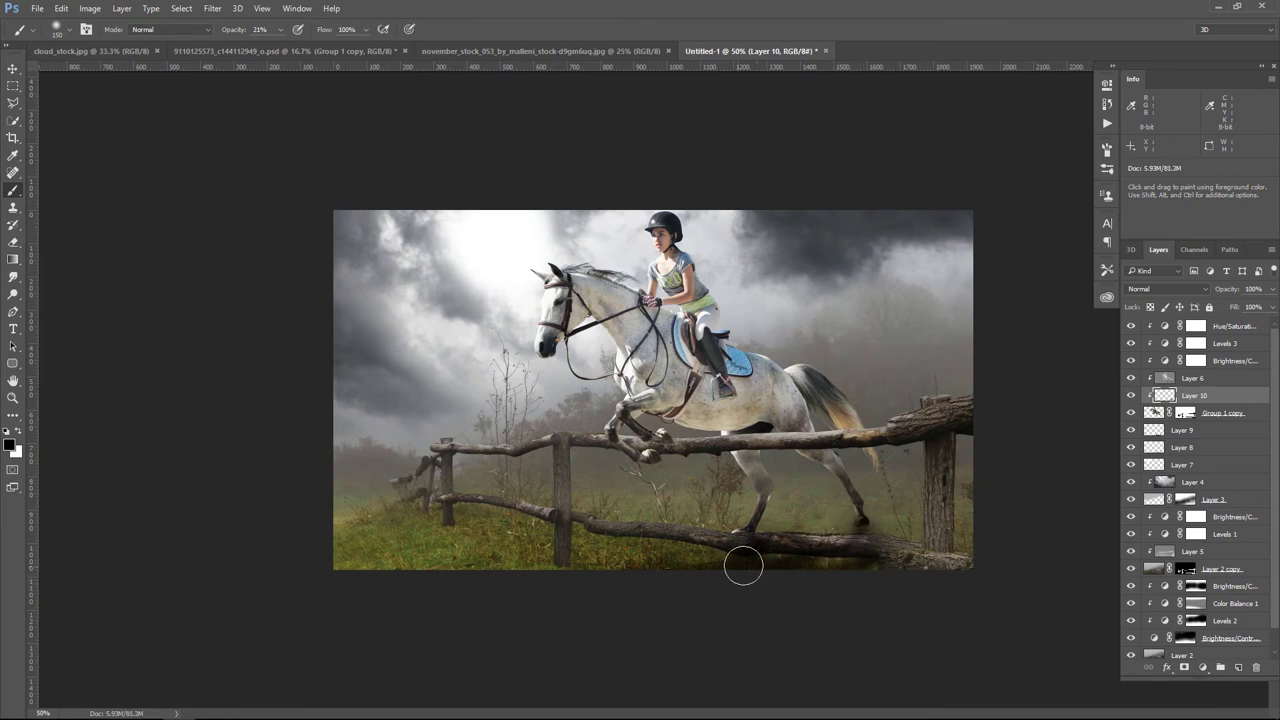
left_click_drag(743, 566, 731, 566)
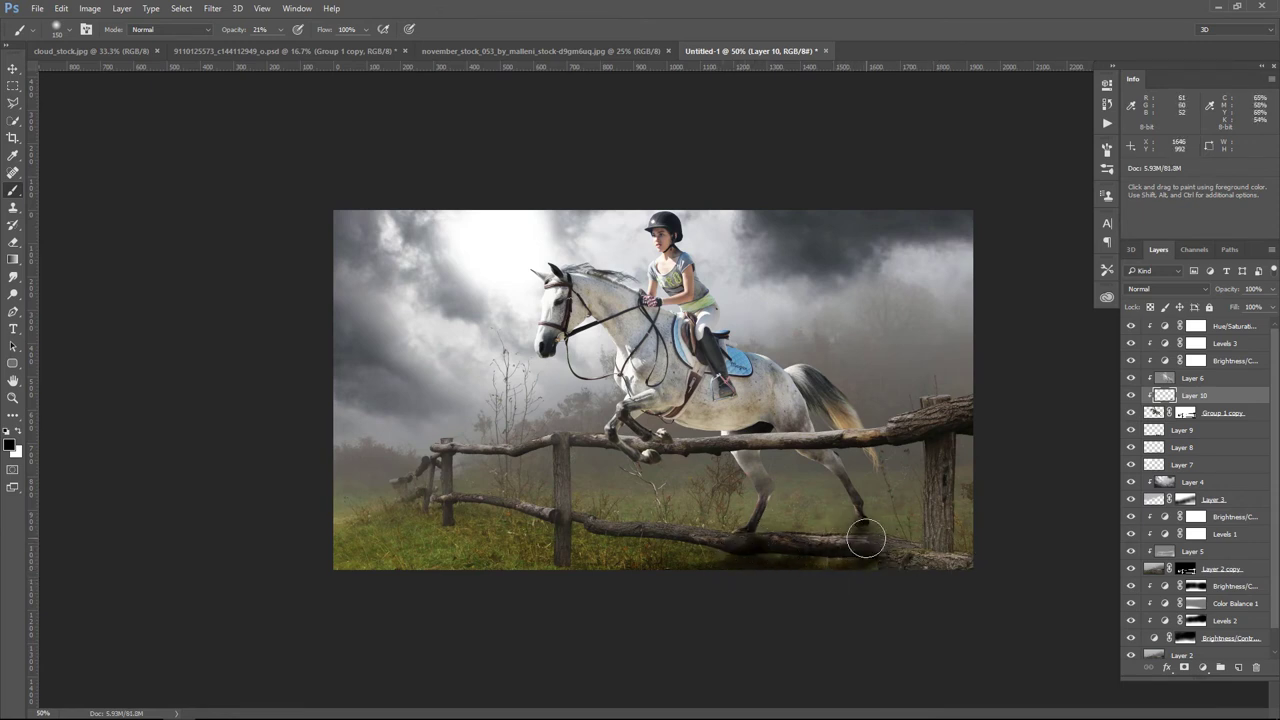
Step: Blend the hoof shadow as Multiply at 83% opacity, then add a new layer above Hue/Saturation 1
left_click(1183, 290)
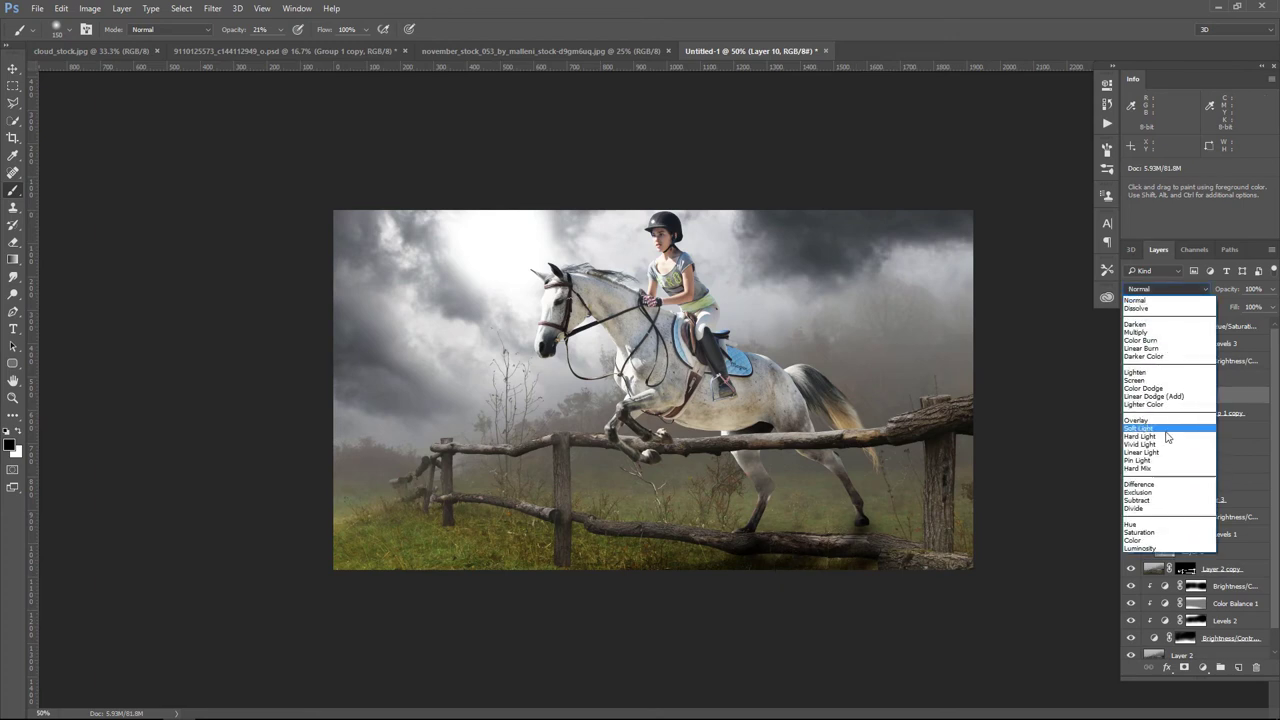
left_click(1166, 433)
left_click(1172, 290)
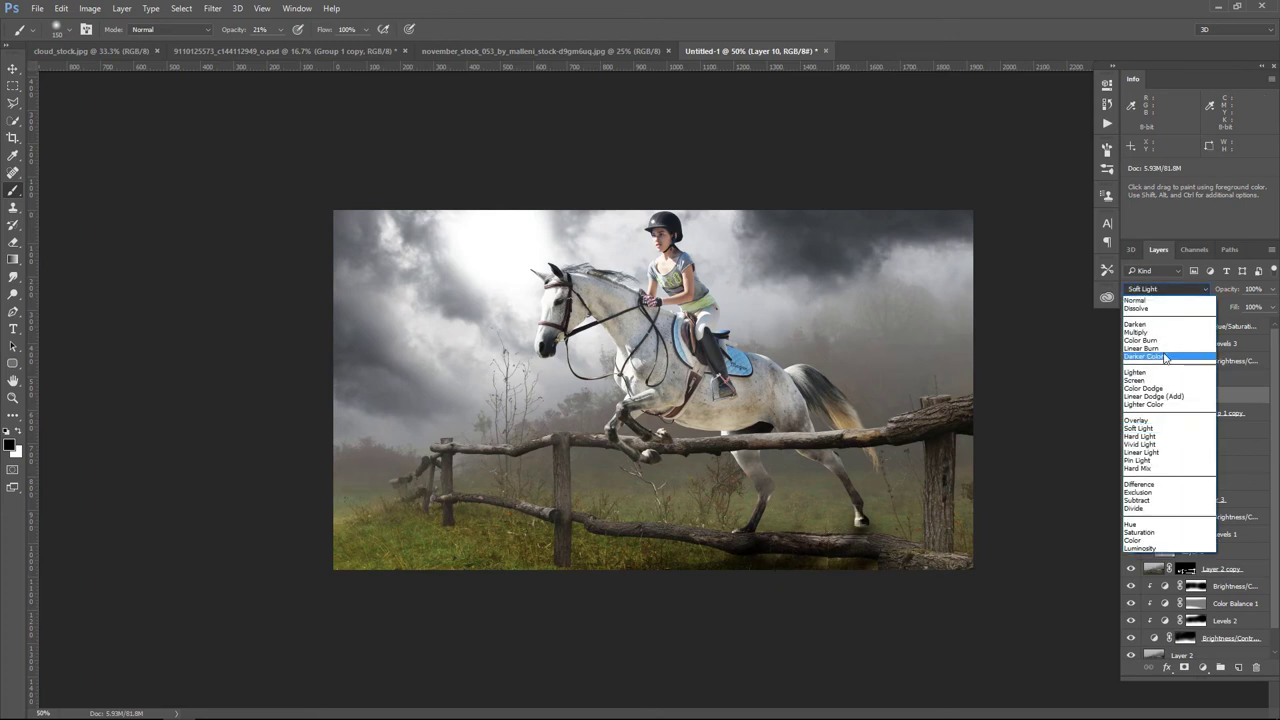
left_click(1175, 338)
left_click(1272, 290)
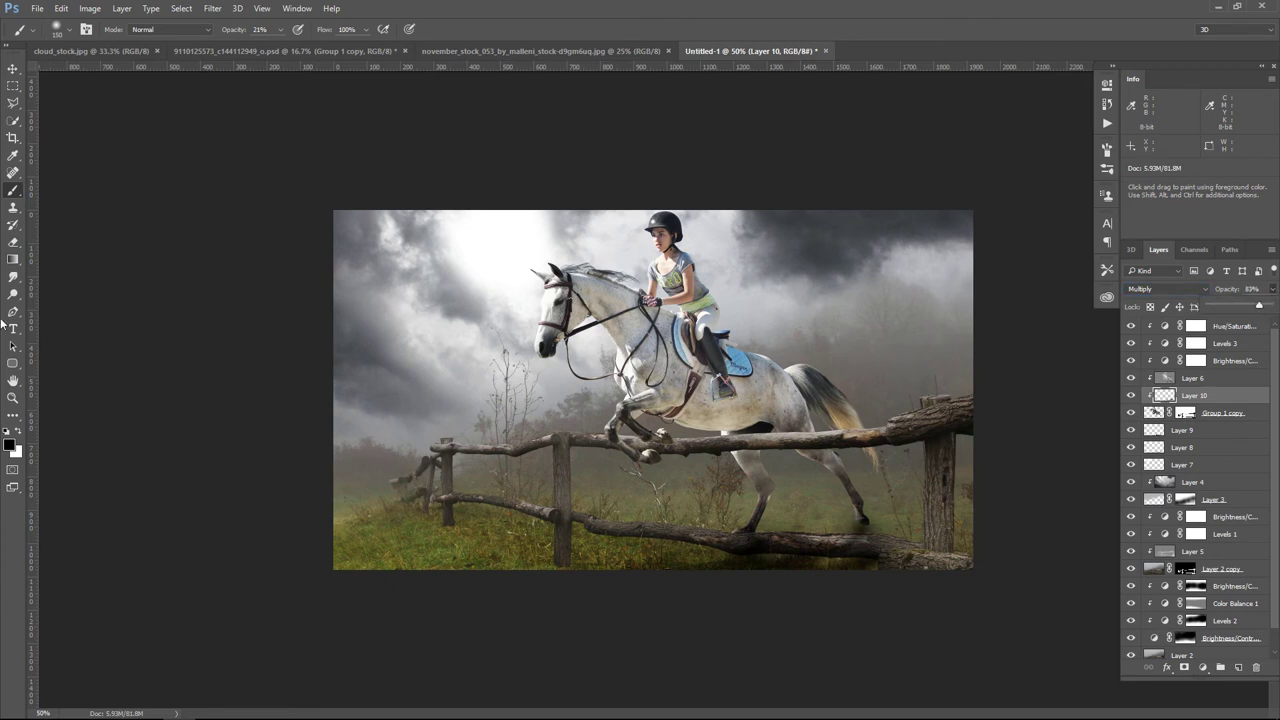
left_click(13, 68)
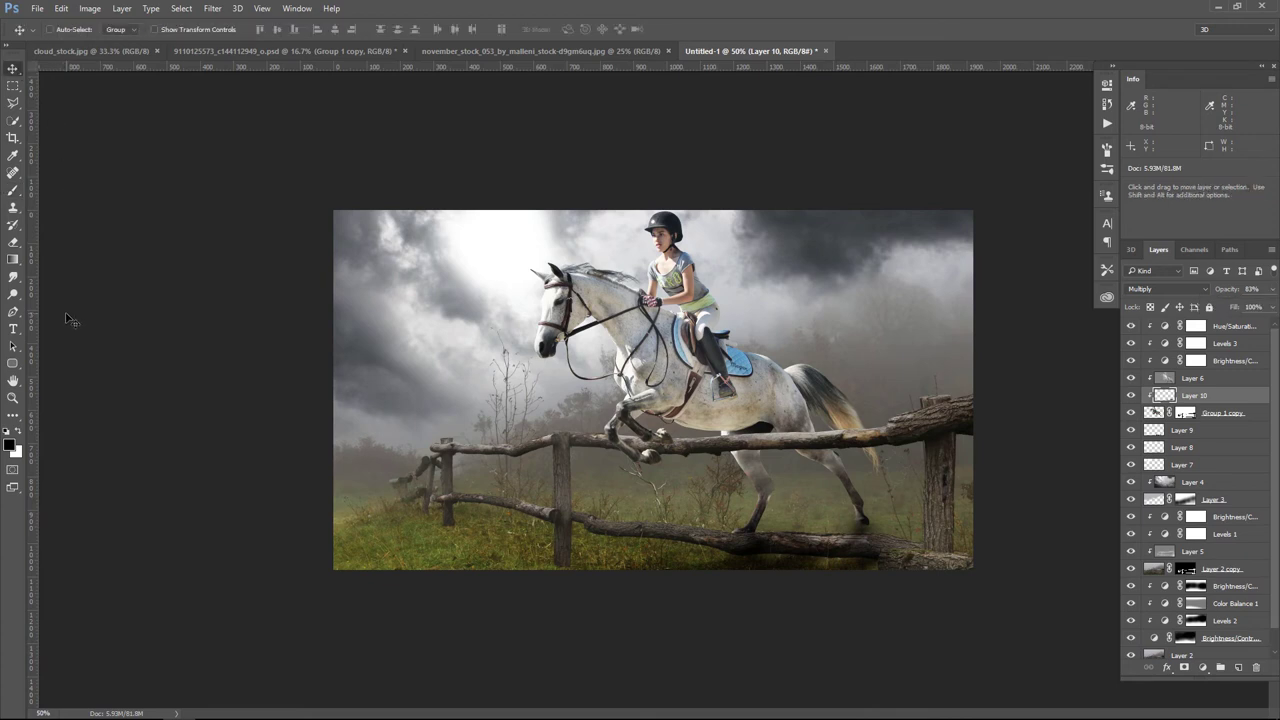
left_click(1256, 329)
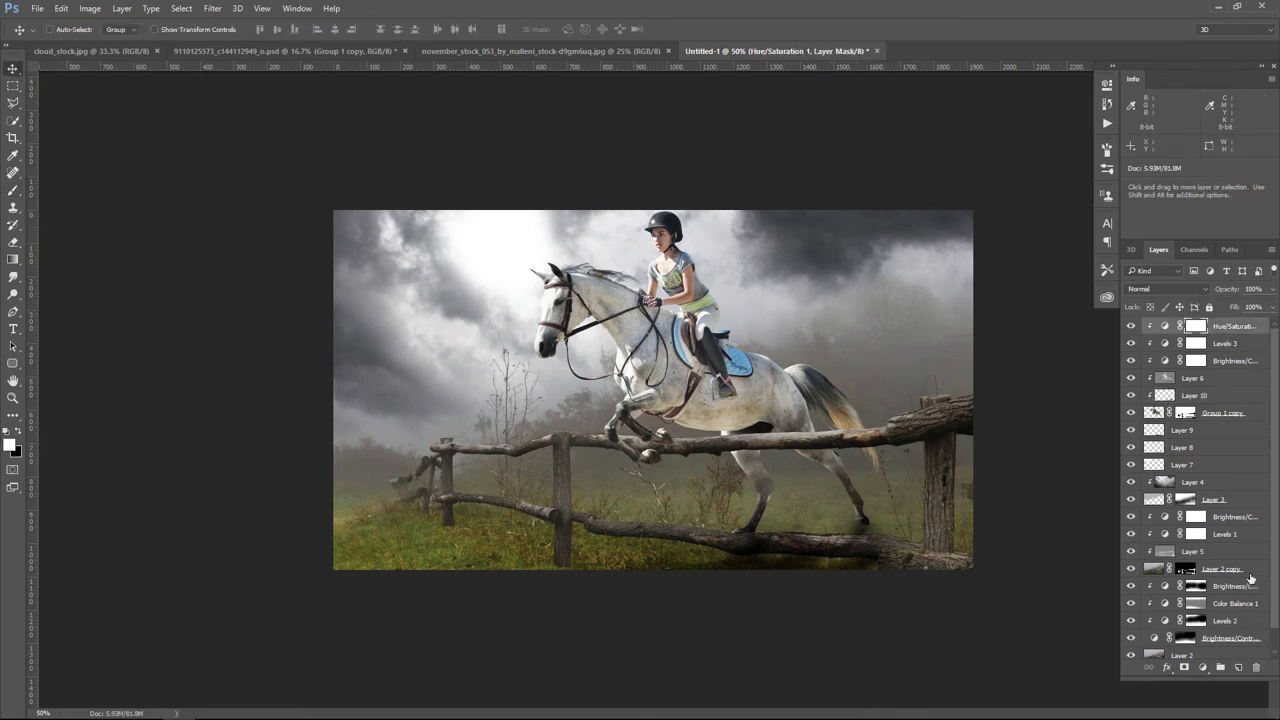
left_click(1239, 667)
Step: Stamp visible layers into Layer 11; in Camera Raw set highlights -100, shadows +100, whites -100, warmer white balance
key("ctrl+shift+alt+e")
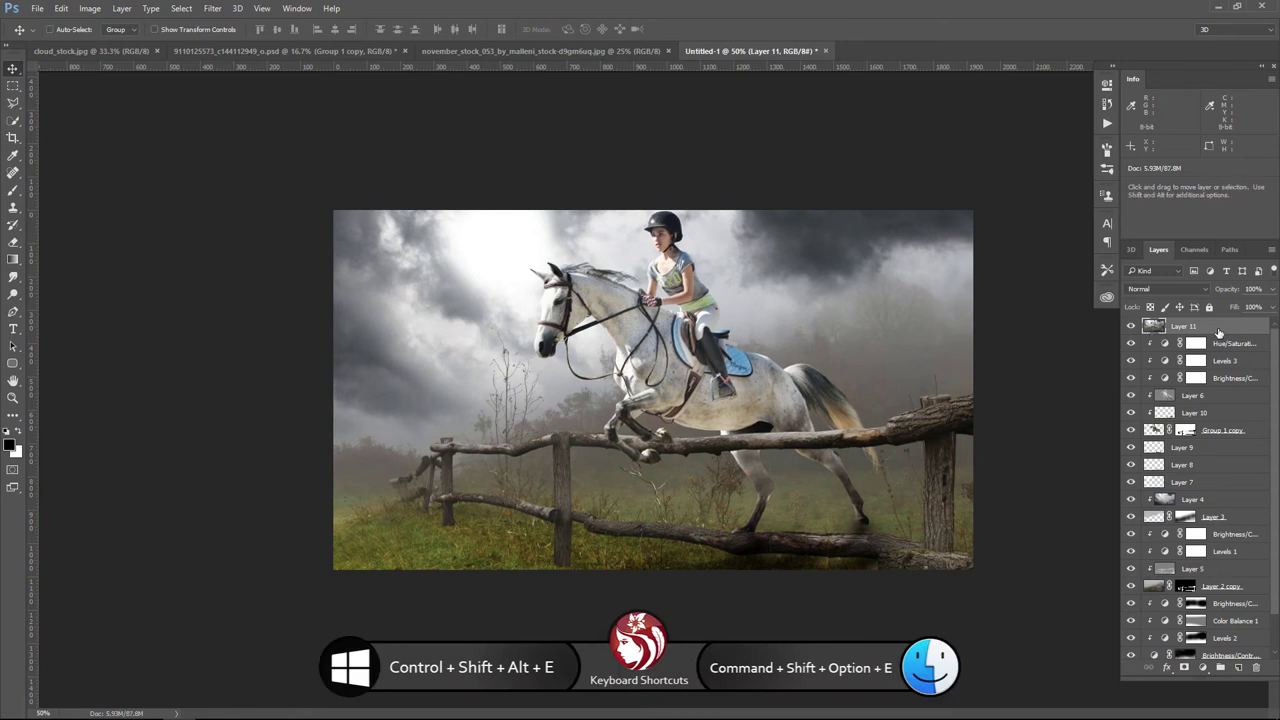
left_click(211, 8)
left_click(267, 86)
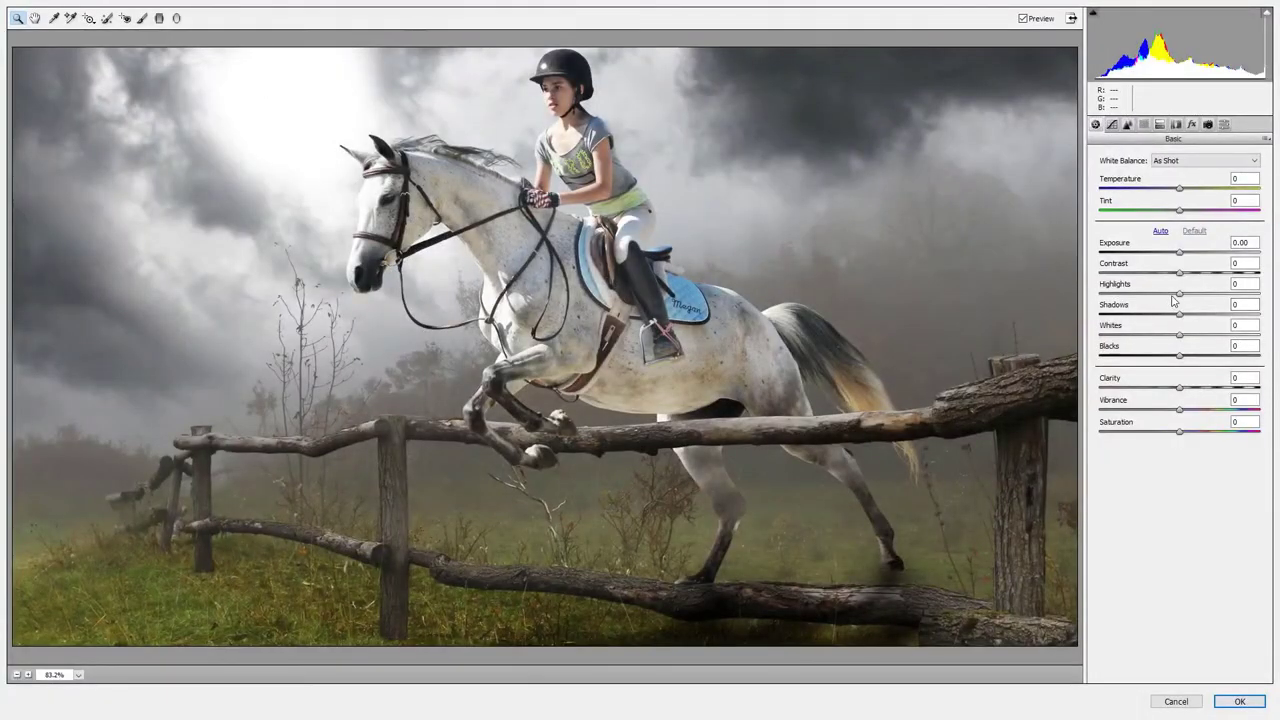
mouse_move(1180, 293)
left_mouse_down()
mouse_move(1100, 293)
mouse_move(1258, 314)
left_mouse_up()
left_click_drag(1181, 336, 1100, 336)
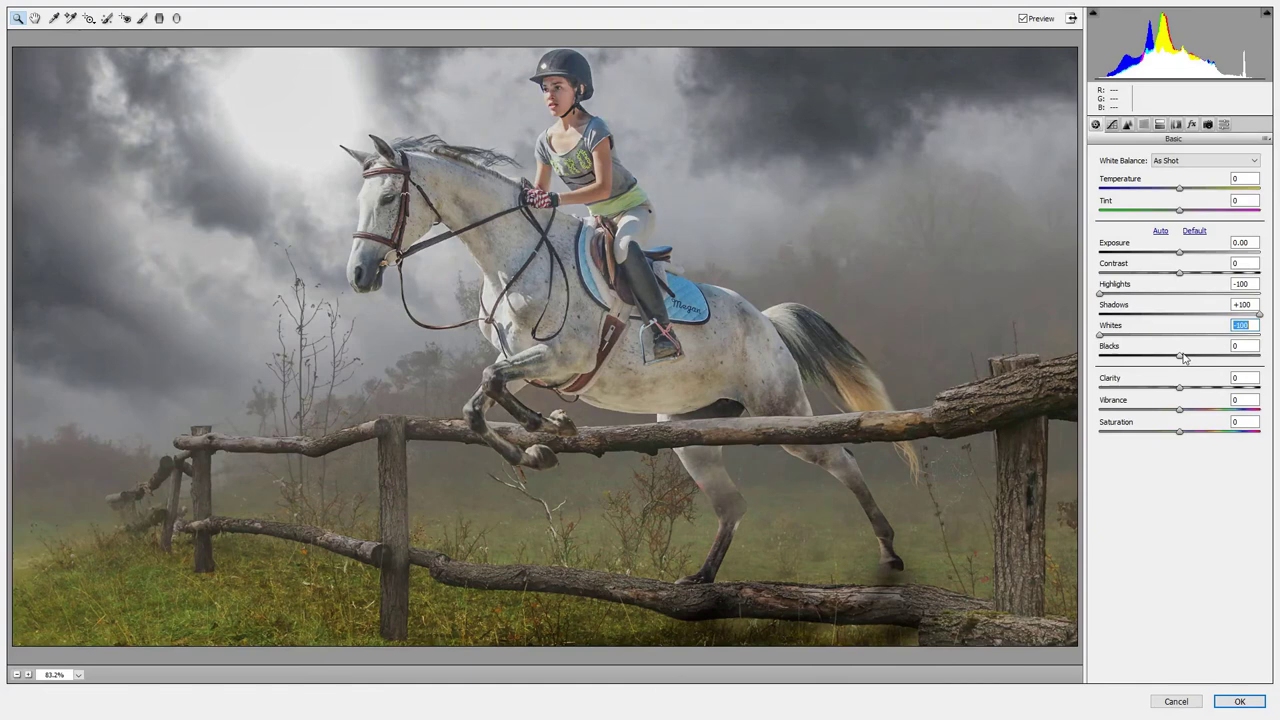
mouse_move(1180, 356)
left_mouse_down()
mouse_move(1263, 358)
mouse_move(1228, 356)
mouse_move(1192, 388)
mouse_move(1193, 412)
left_mouse_up()
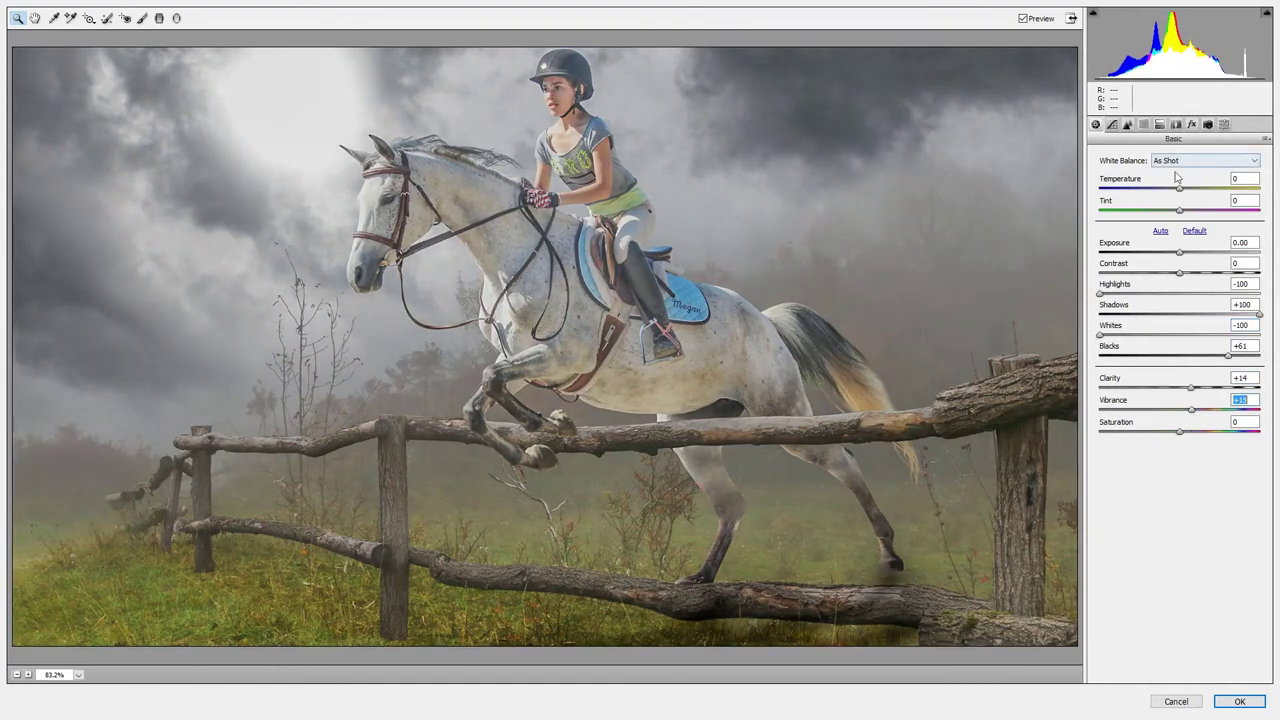
left_click_drag(1179, 188, 1190, 188)
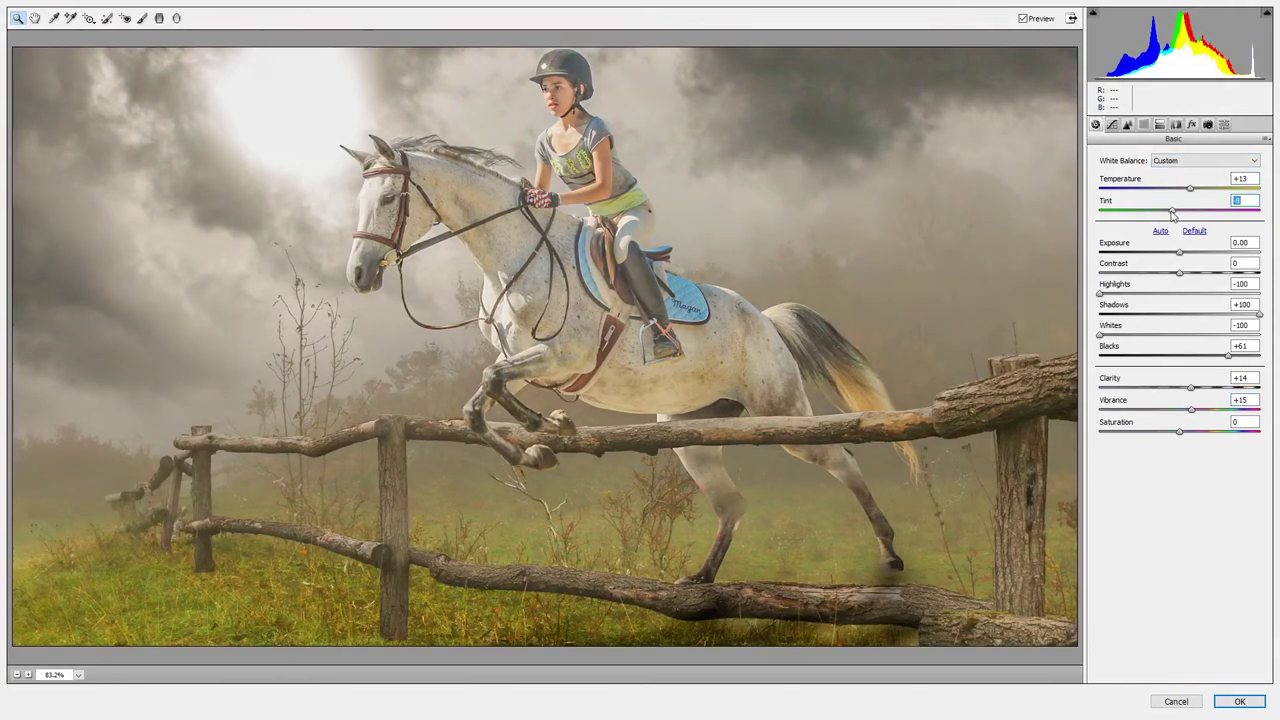
Step: Lift the Blue channel curve midtones and lower the exposure slightly
key("ctrl+alt+2")
left_click(1147, 197)
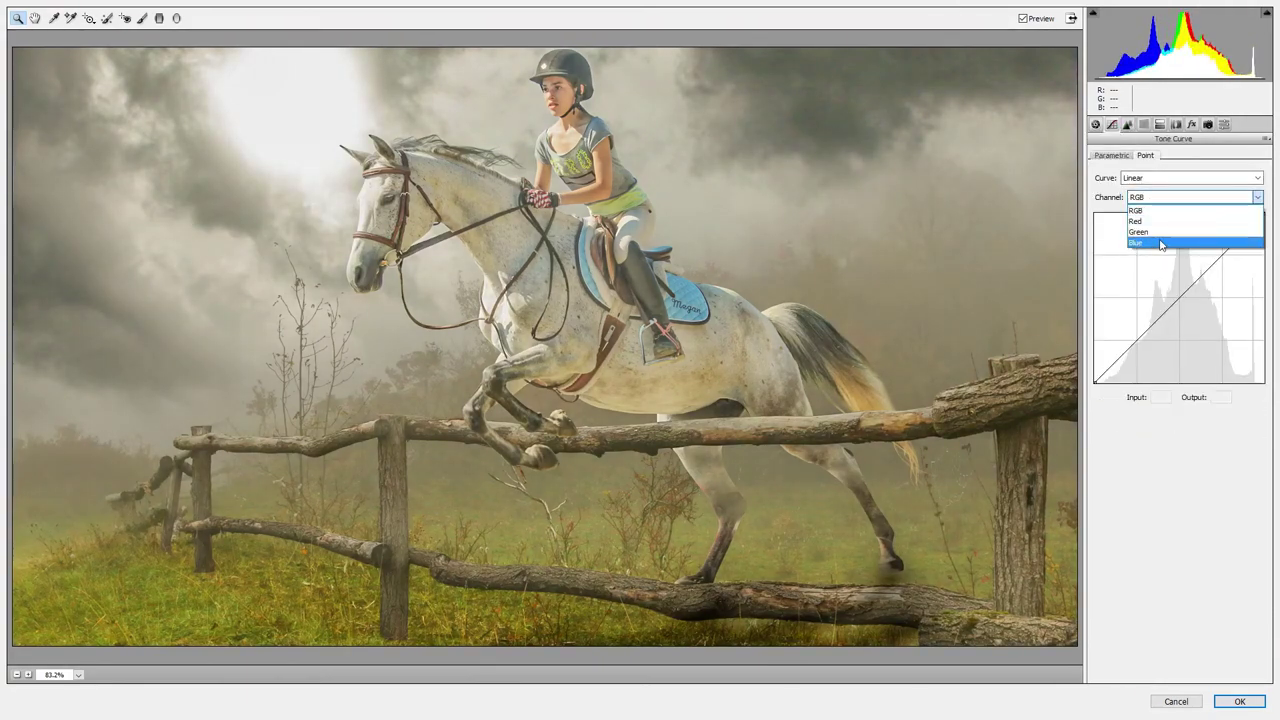
left_click(1157, 243)
left_click_drag(1172, 304, 1179, 290)
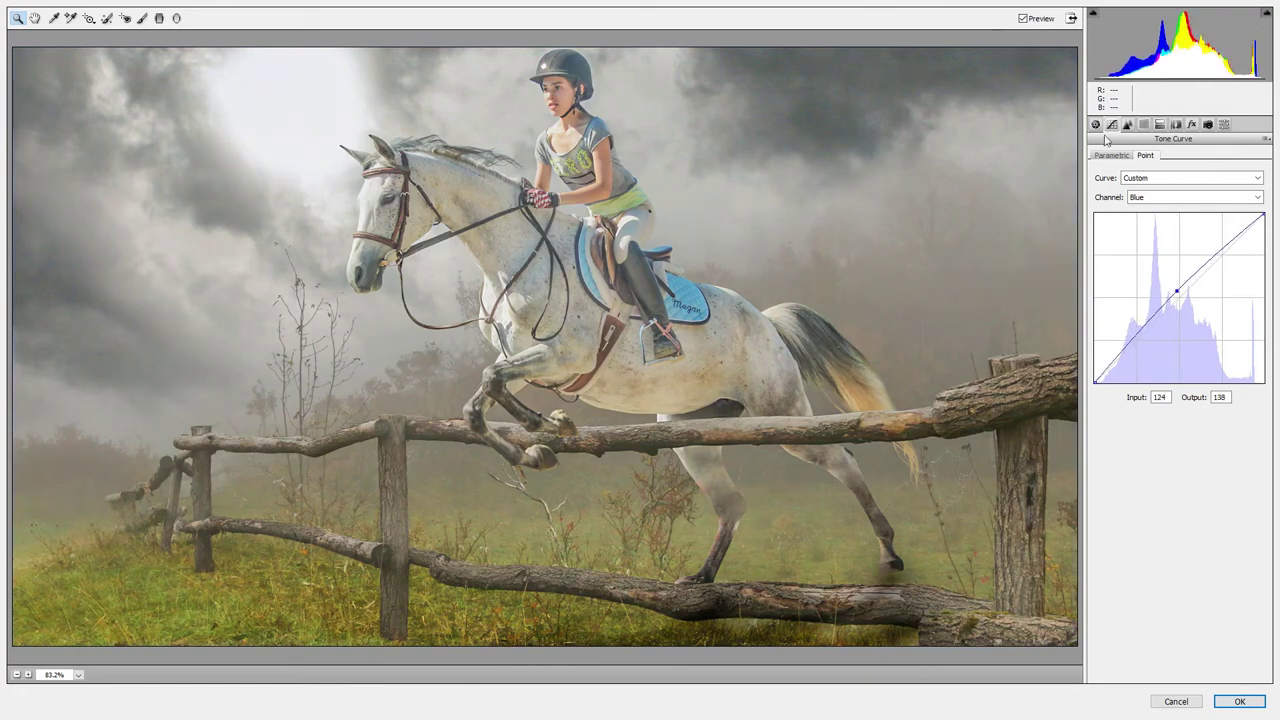
left_click(1110, 156)
left_click(1095, 124)
left_click(1174, 253)
left_click_drag(1174, 253, 1189, 277)
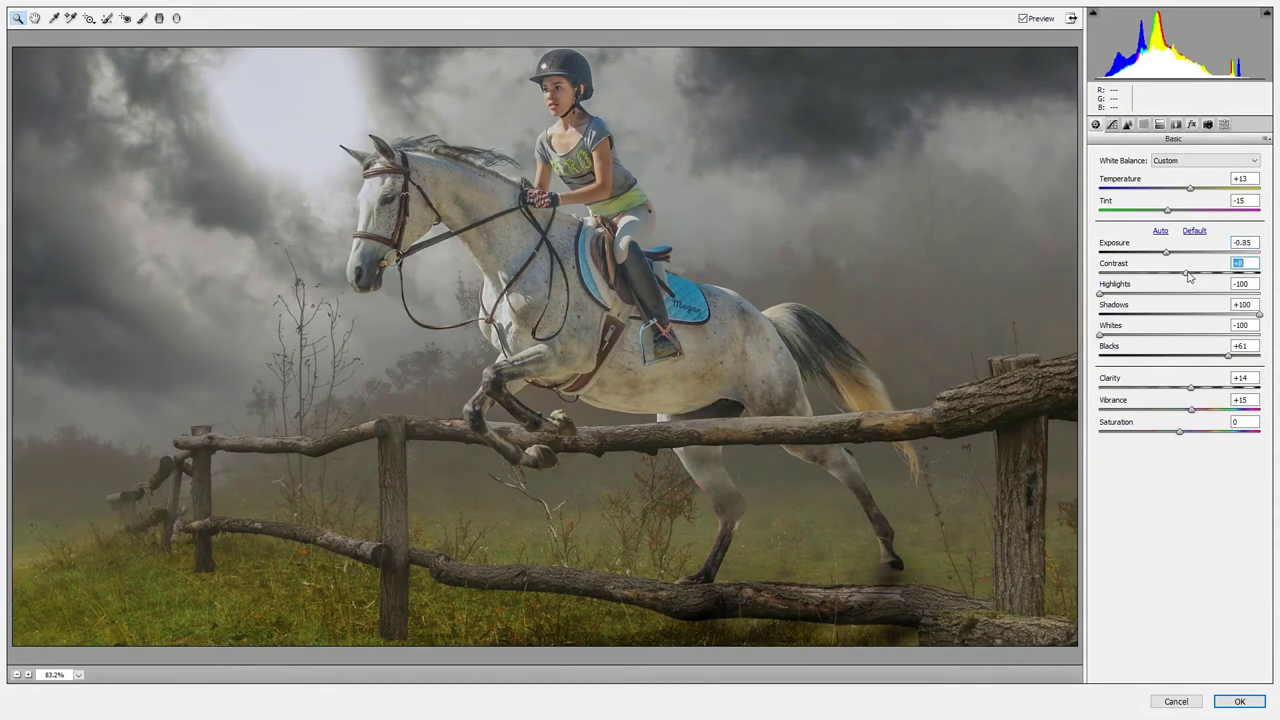
Step: Set parametric curve highlights to -22 and shadows to +53, pull the RGB curve down, and apply
left_click(1112, 124)
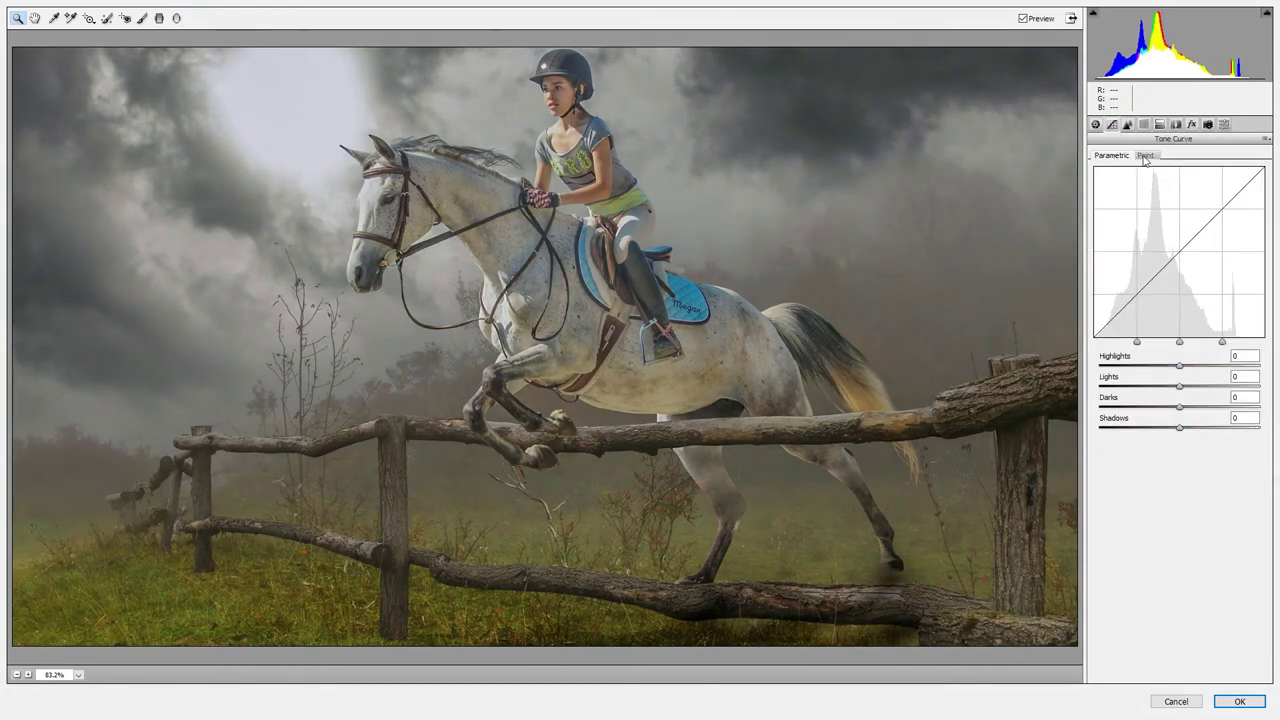
mouse_move(1181, 370)
left_mouse_down()
mouse_move(1163, 370)
mouse_move(1195, 387)
mouse_move(1150, 410)
mouse_move(1188, 410)
left_mouse_up()
mouse_move(1181, 428)
left_mouse_down()
mouse_move(1222, 428)
mouse_move(1172, 410)
left_mouse_up()
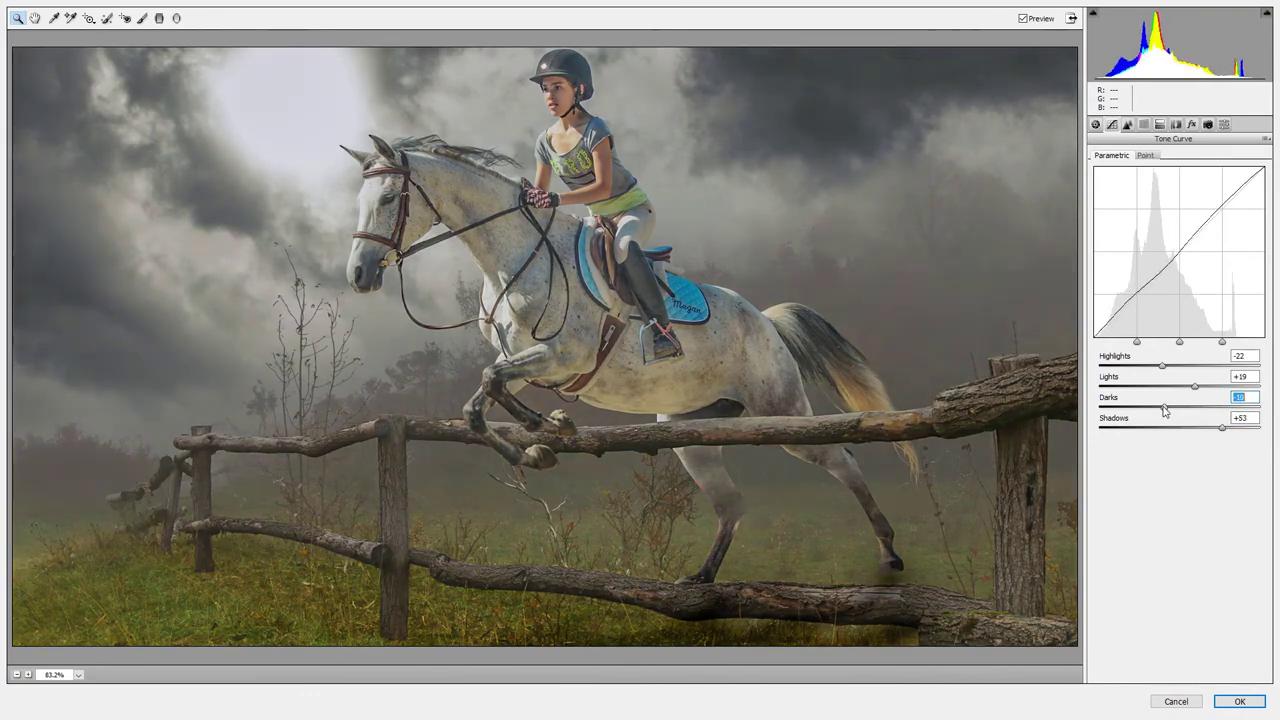
left_click(1095, 124)
left_click(1170, 257)
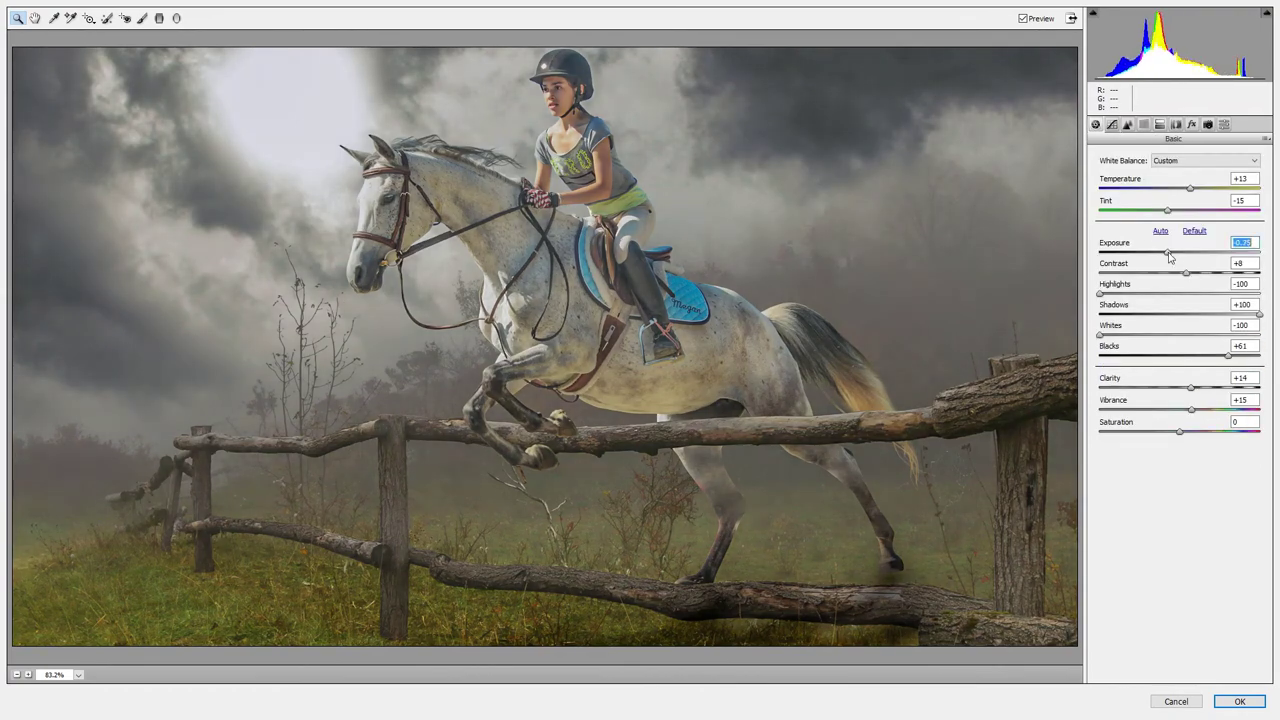
left_click(1111, 124)
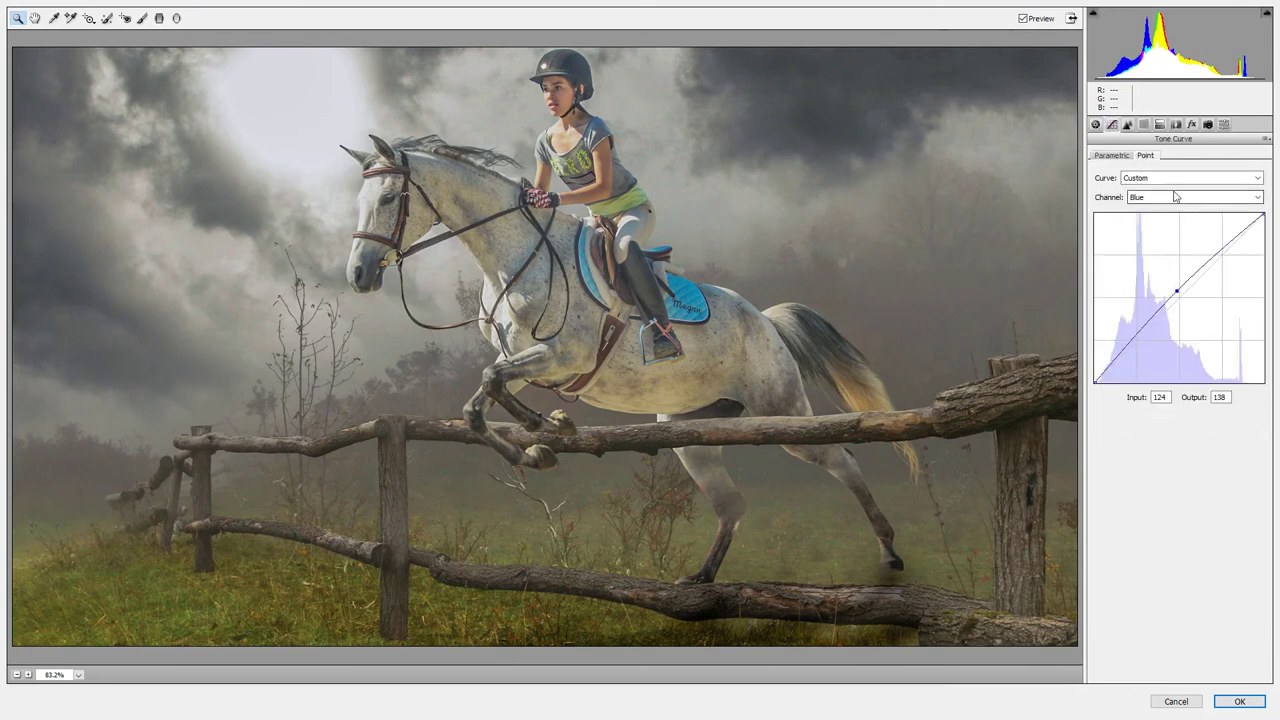
left_click(1175, 197)
left_click_drag(1182, 298, 1186, 301)
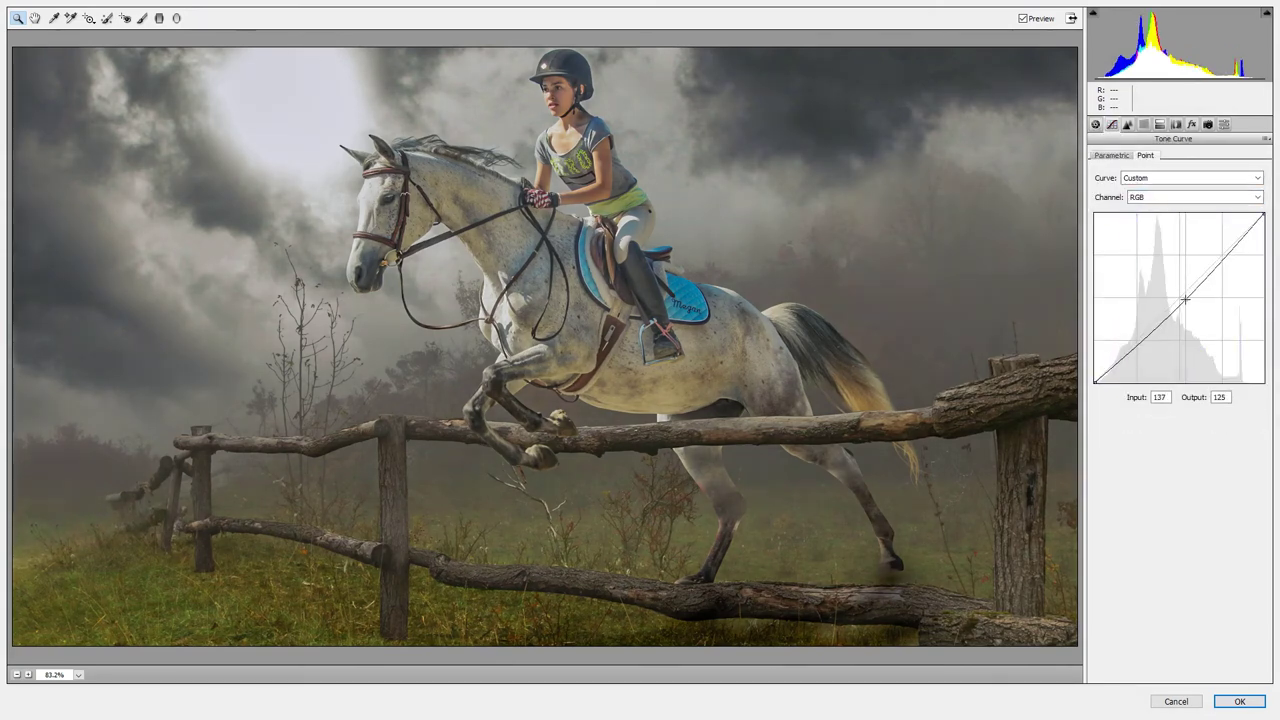
left_click(1258, 704)
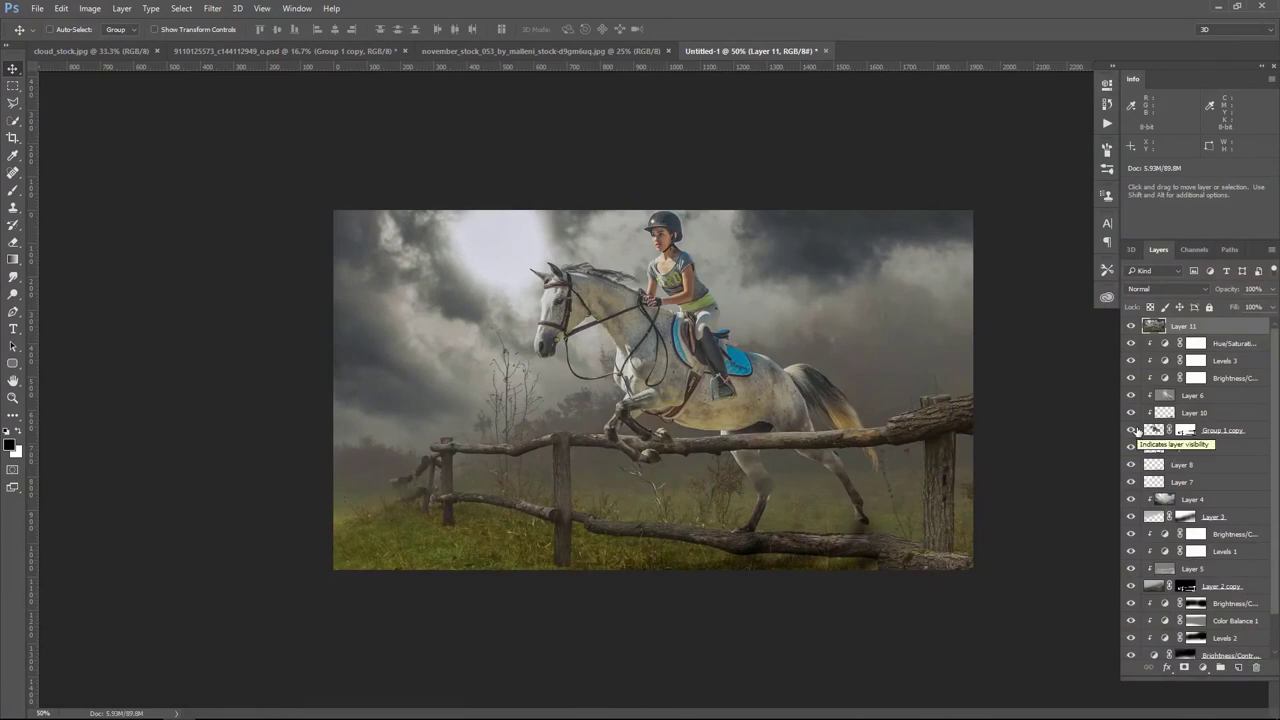
Step: Compare the darkening, add a new shadow layer, and zoom in on the lower fence and grass
left_click(1131, 326)
left_click(1131, 326)
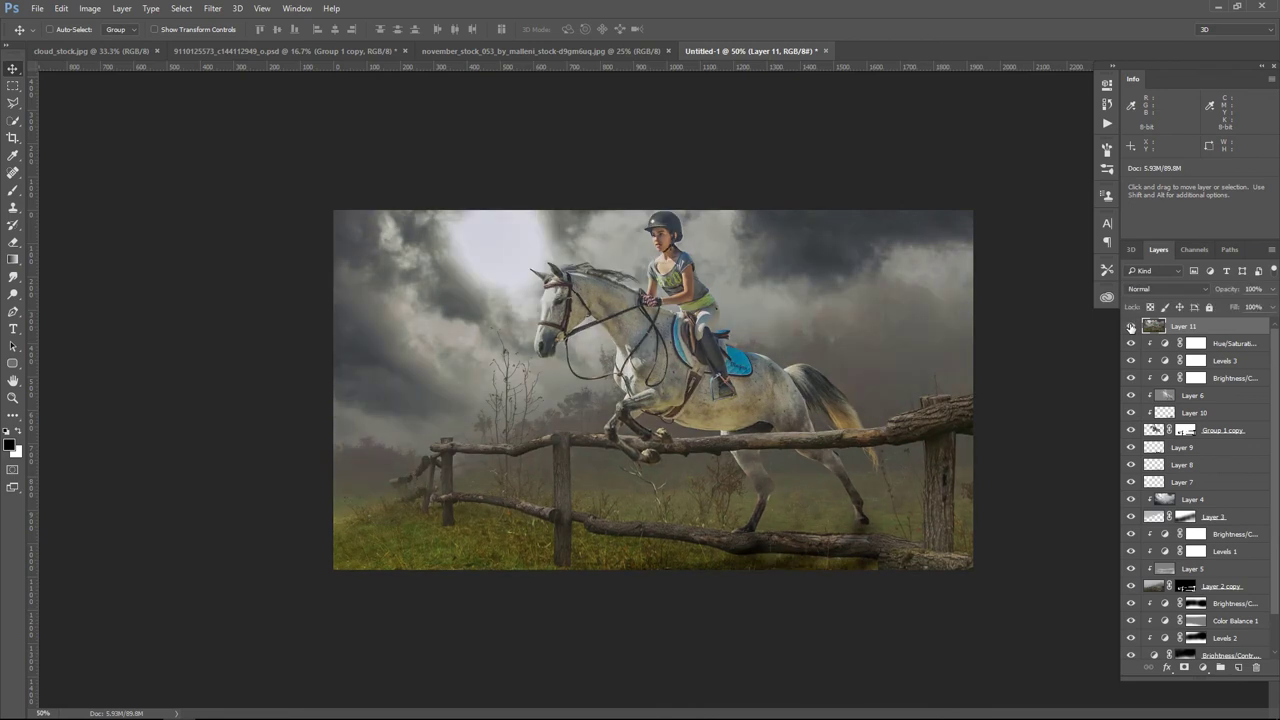
left_click(1239, 667)
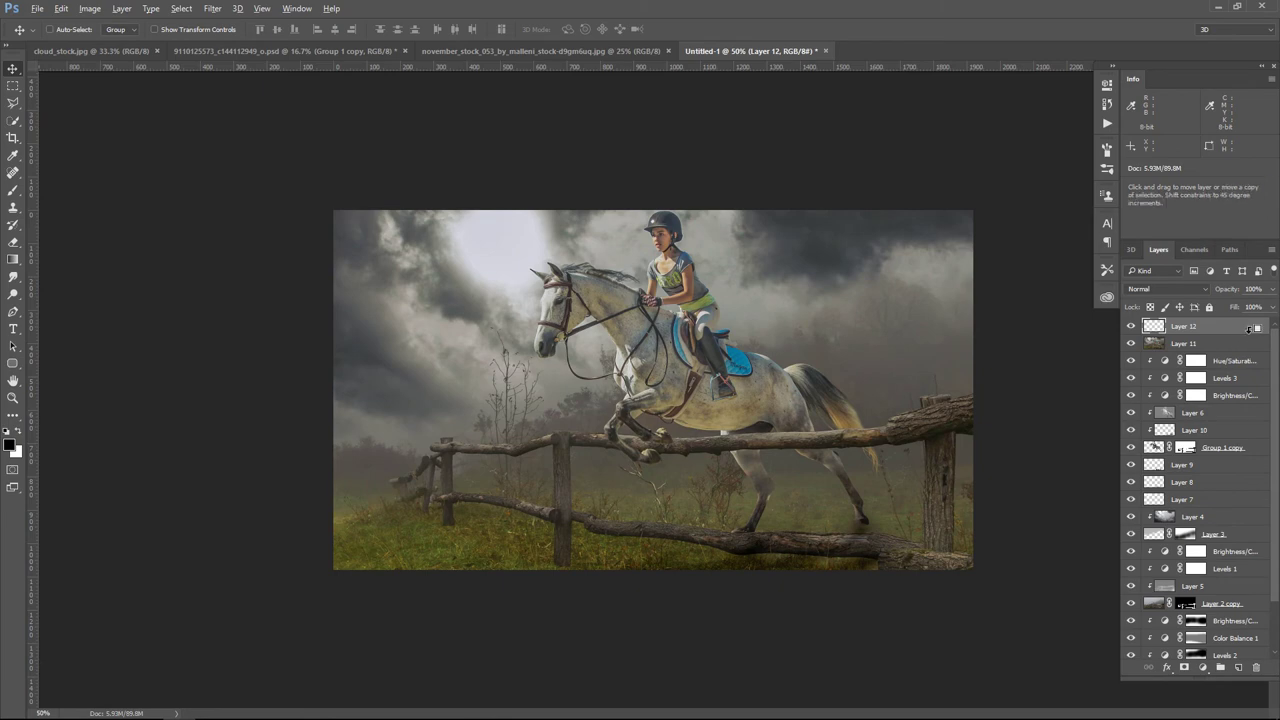
left_click(13, 190)
key("ctrl+plus")
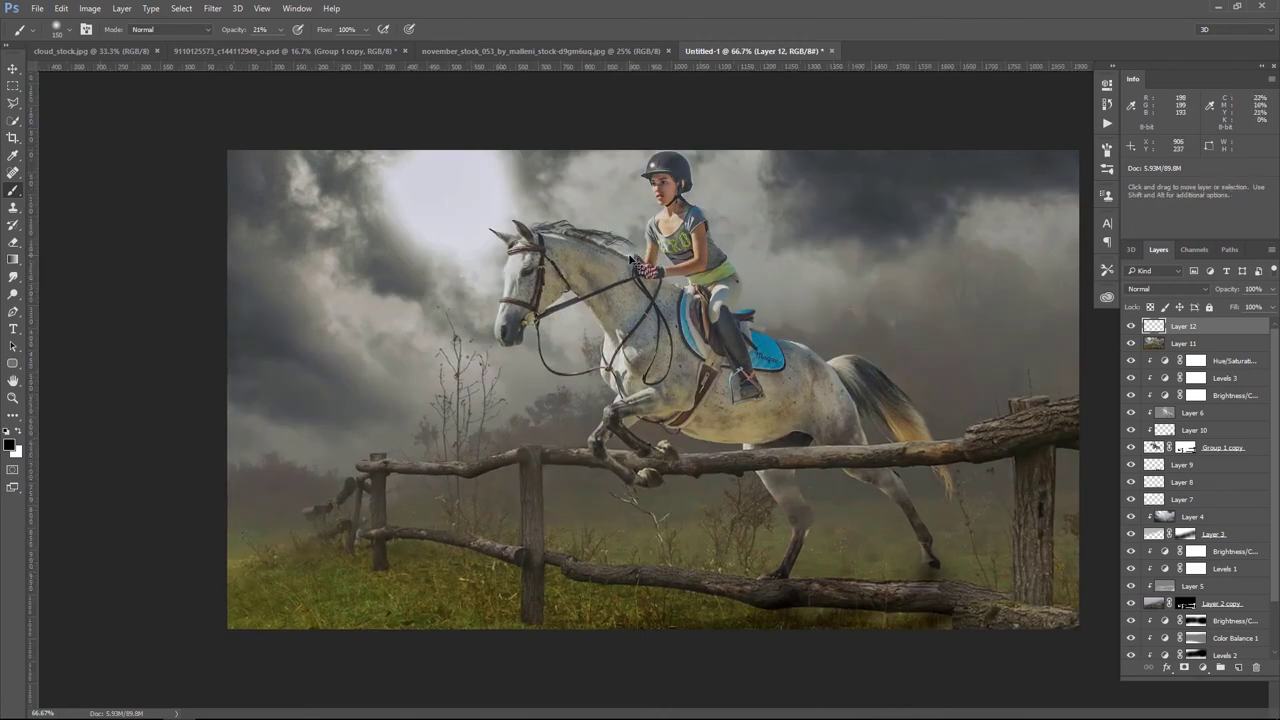
key("ctrl+minus")
key("ctrl+plus")
key("ctrl+plus")
left_click_drag(376, 568, 612, 195)
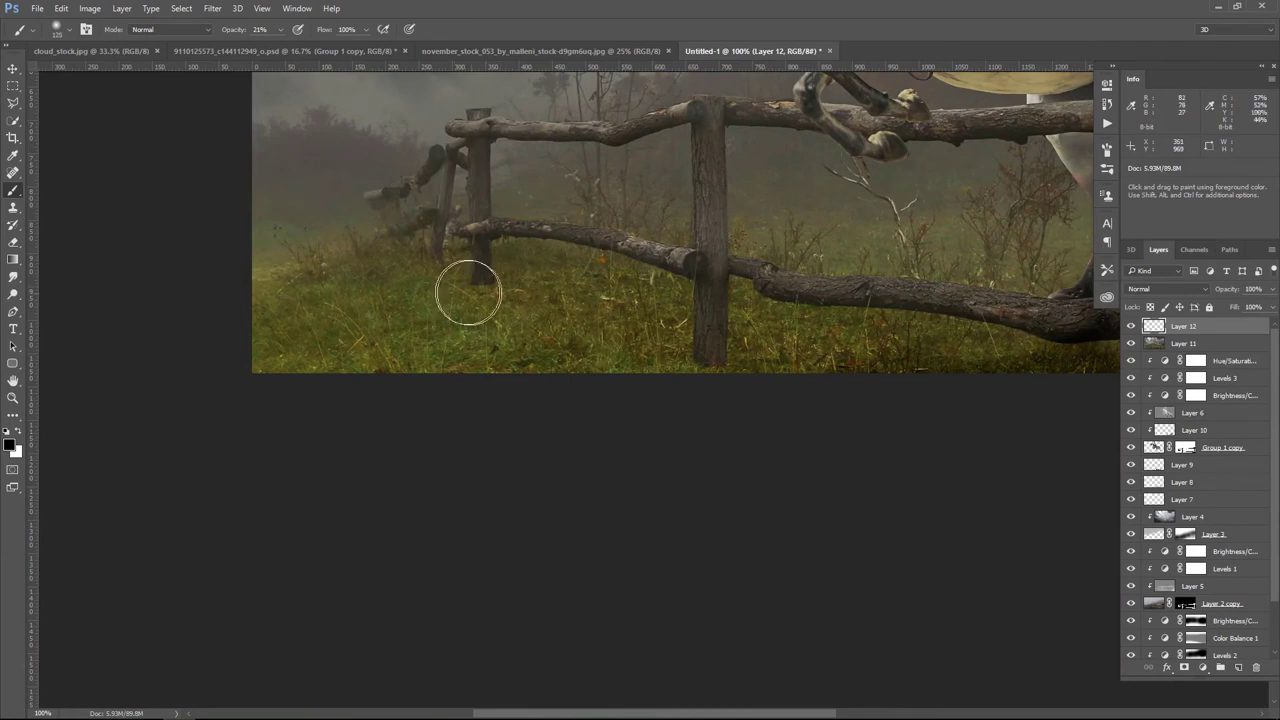
Step: Paint a black fence-post shadow across the grass with a smaller brush at 68% opacity
key("bracketleft")
key("bracketleft")
key("bracketleft")
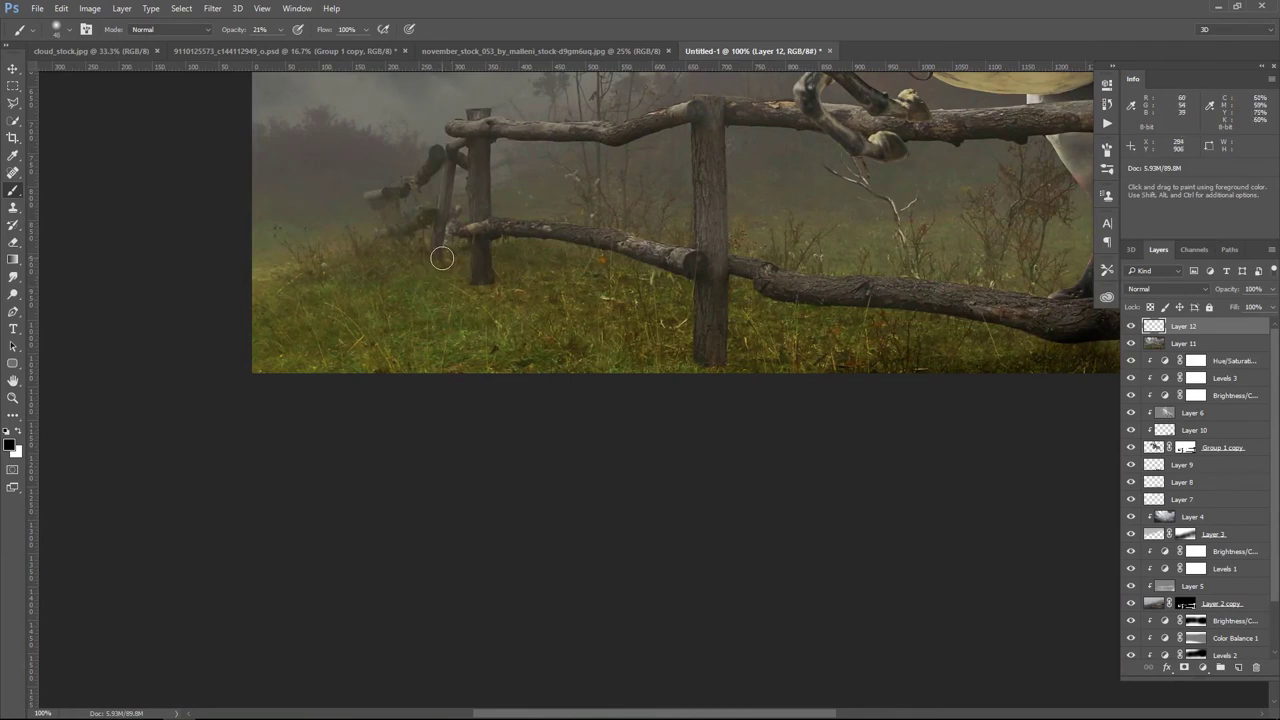
left_click_drag(443, 251, 437, 246)
key("ctrl+z")
left_click(285, 35)
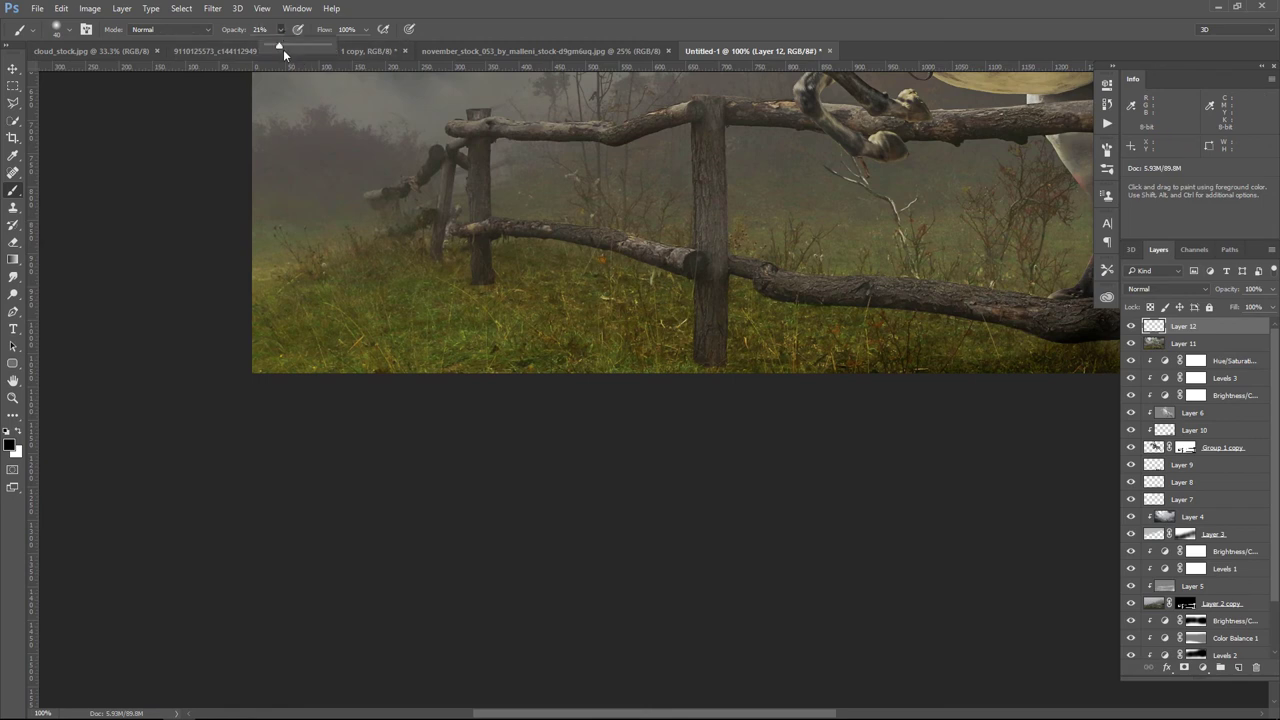
left_click_drag(286, 49, 315, 49)
mouse_move(440, 250)
left_mouse_down()
mouse_move(517, 300)
mouse_move(760, 372)
left_mouse_up()
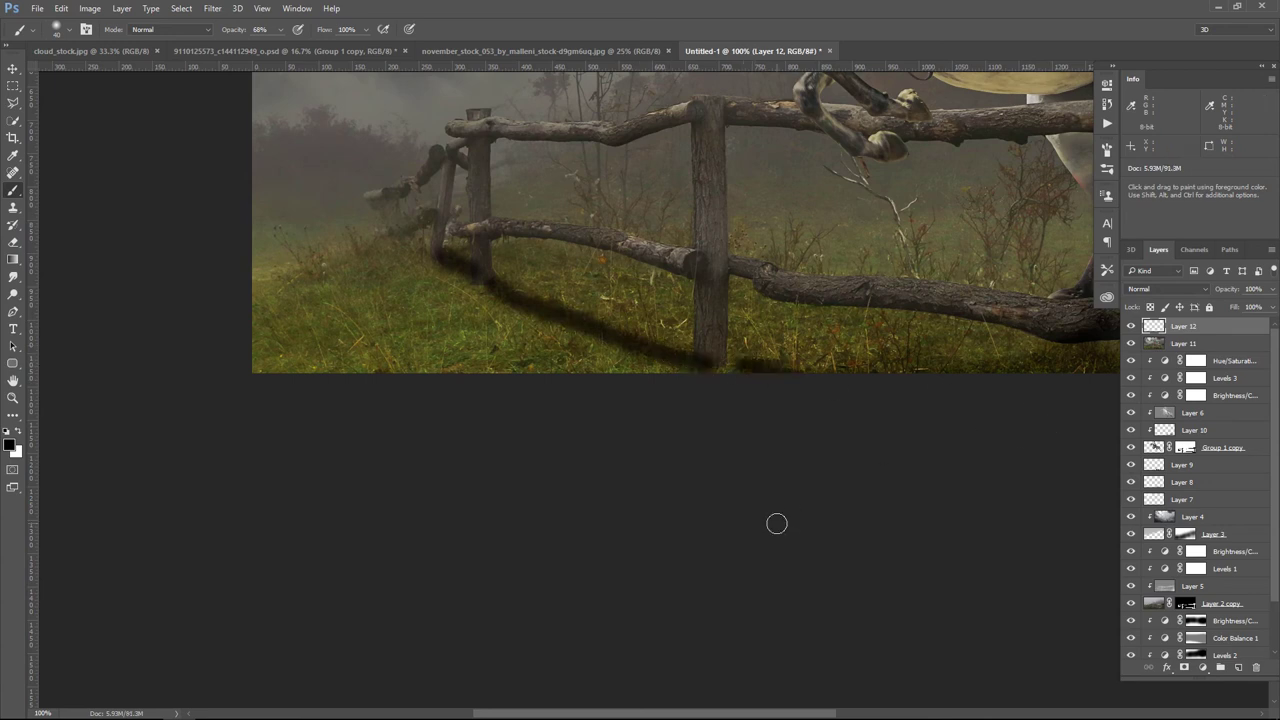
Step: Set Layer 12 to Soft Light, apply a Gaussian Blur of about 8.2, and lower opacity to 77%
left_click(1163, 288)
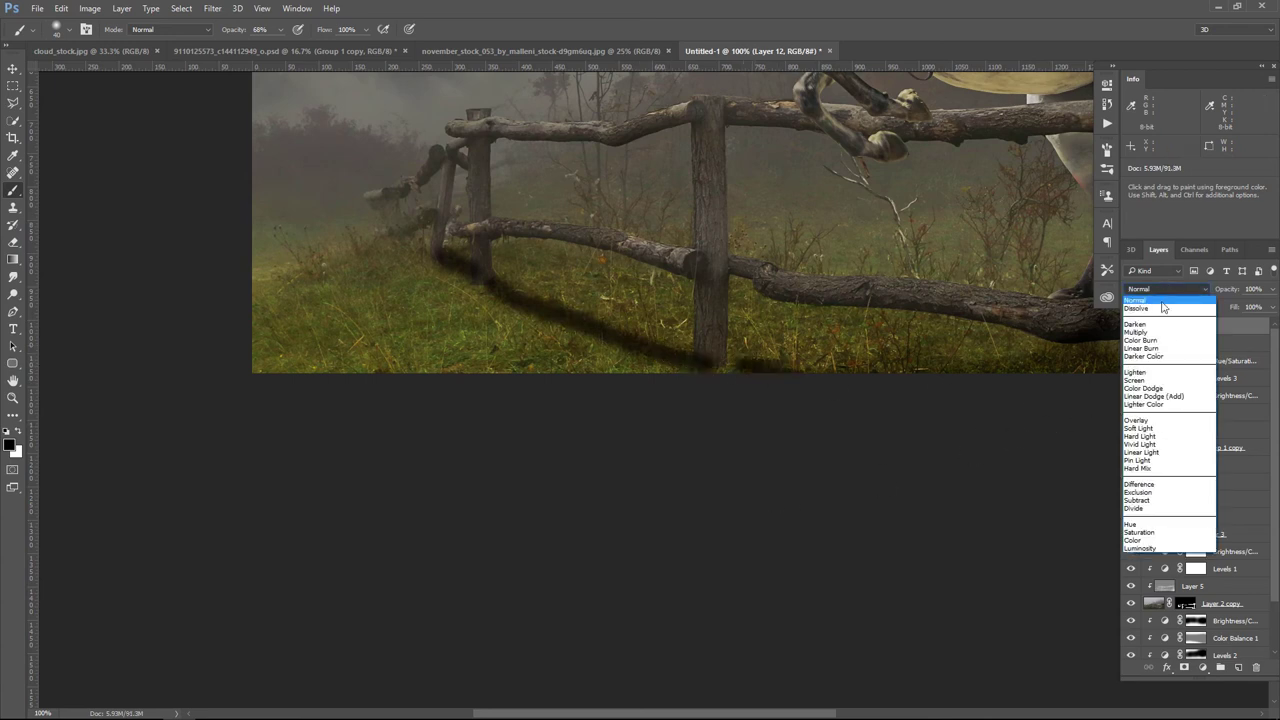
left_click(1160, 430)
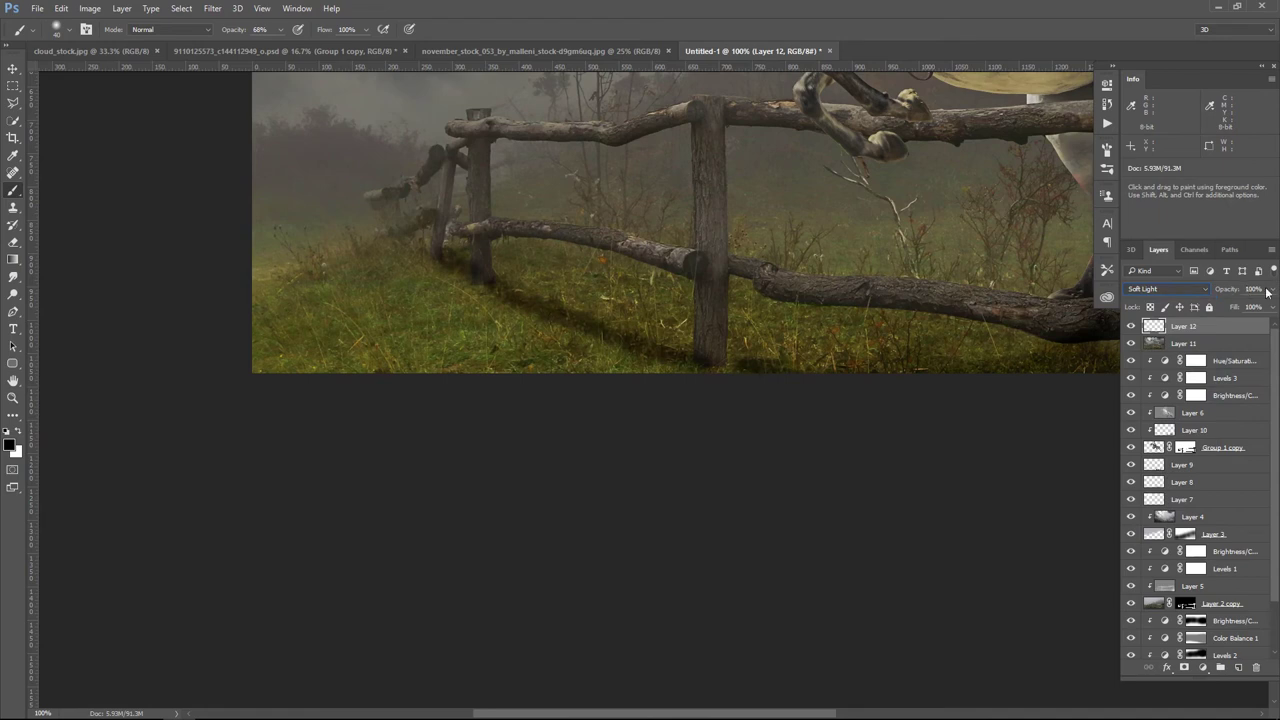
left_click(213, 9)
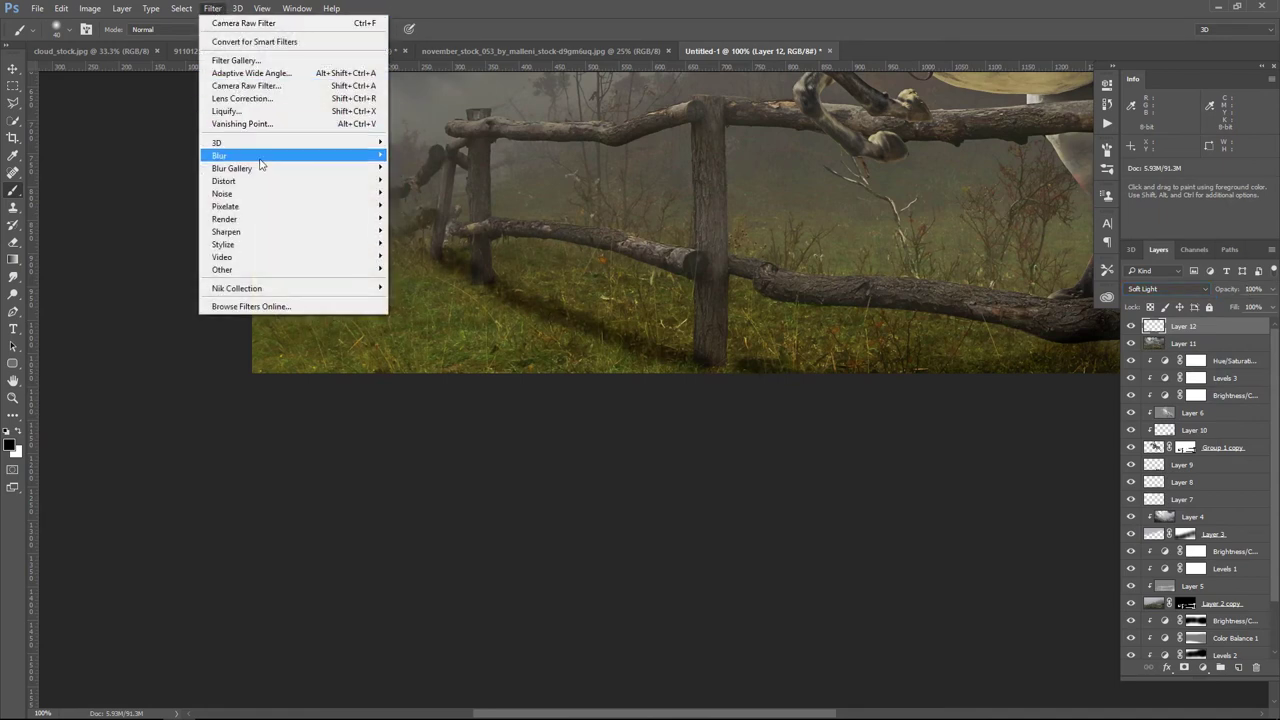
mouse_move(218, 155)
left_click(425, 207)
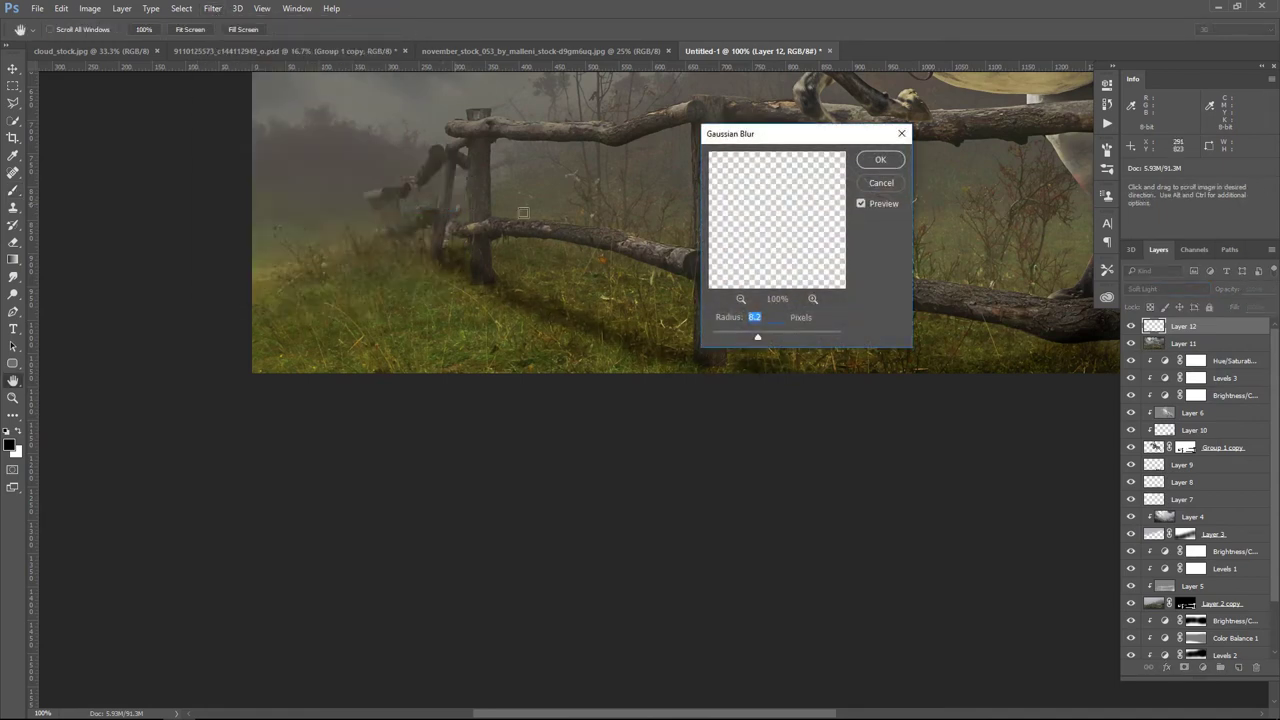
left_click(880, 160)
left_click(1272, 290)
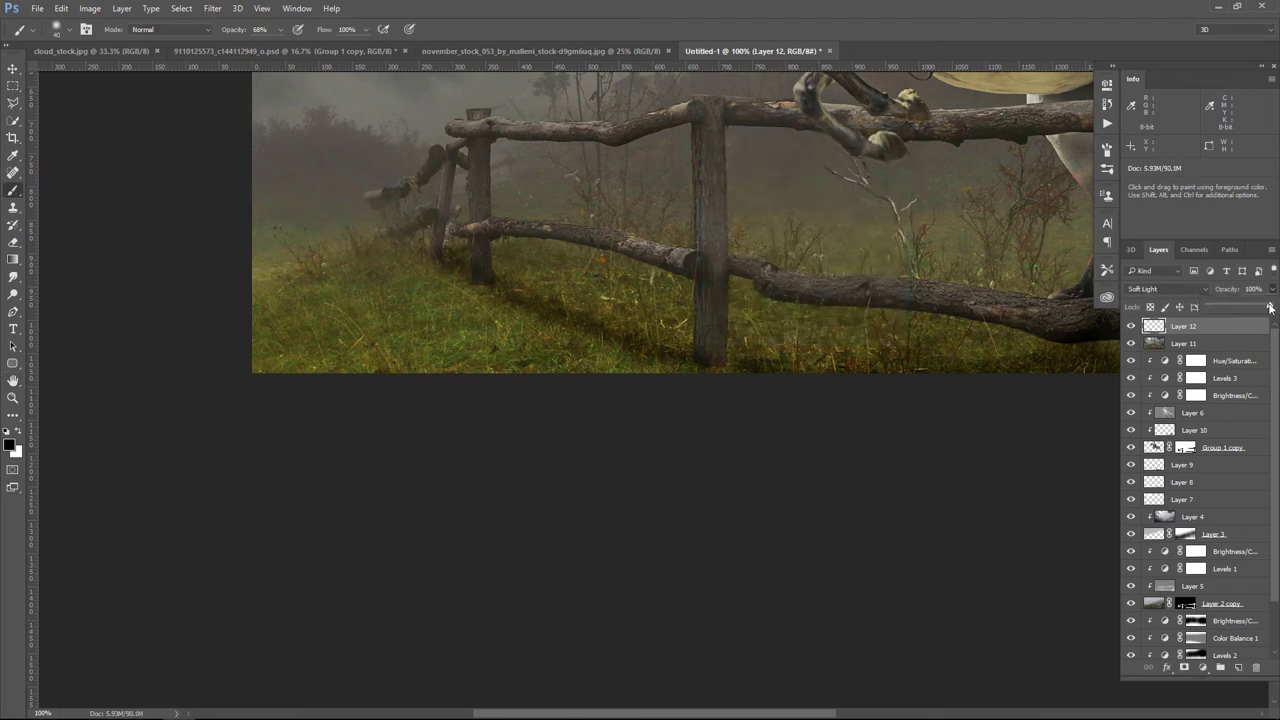
left_click_drag(1270, 308, 1257, 311)
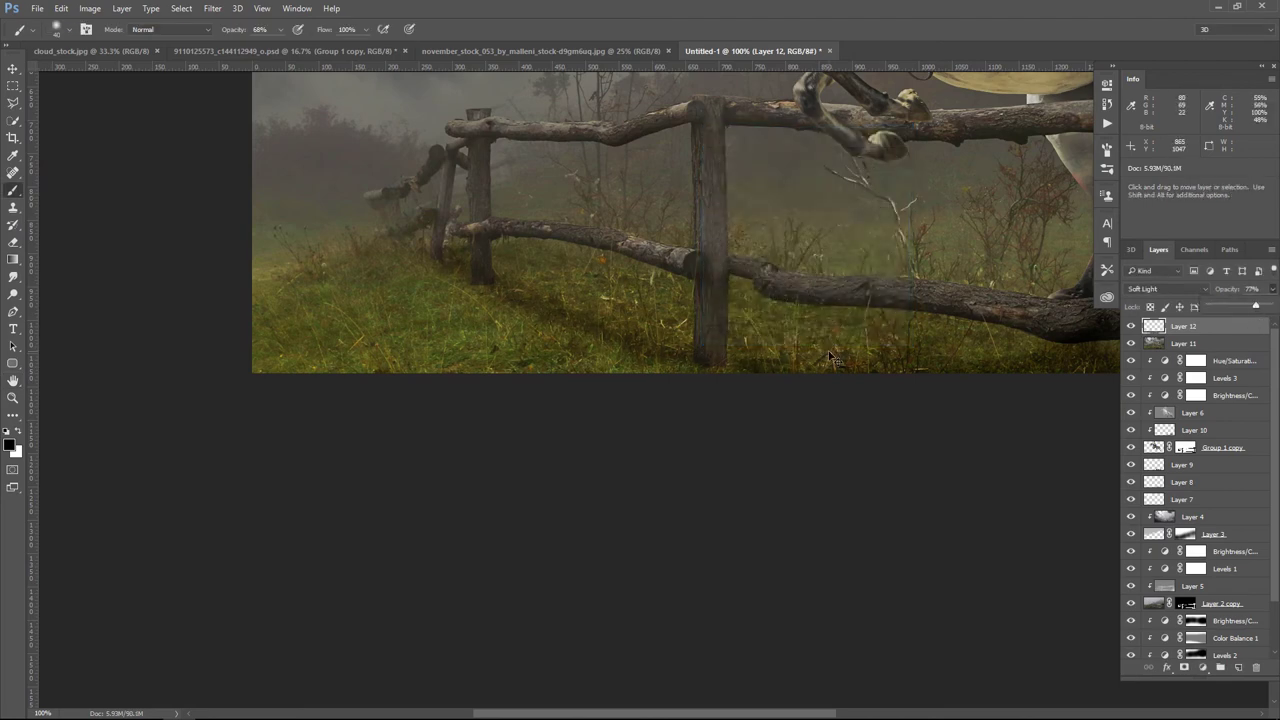
key("ctrl+minus")
key("ctrl+minus")
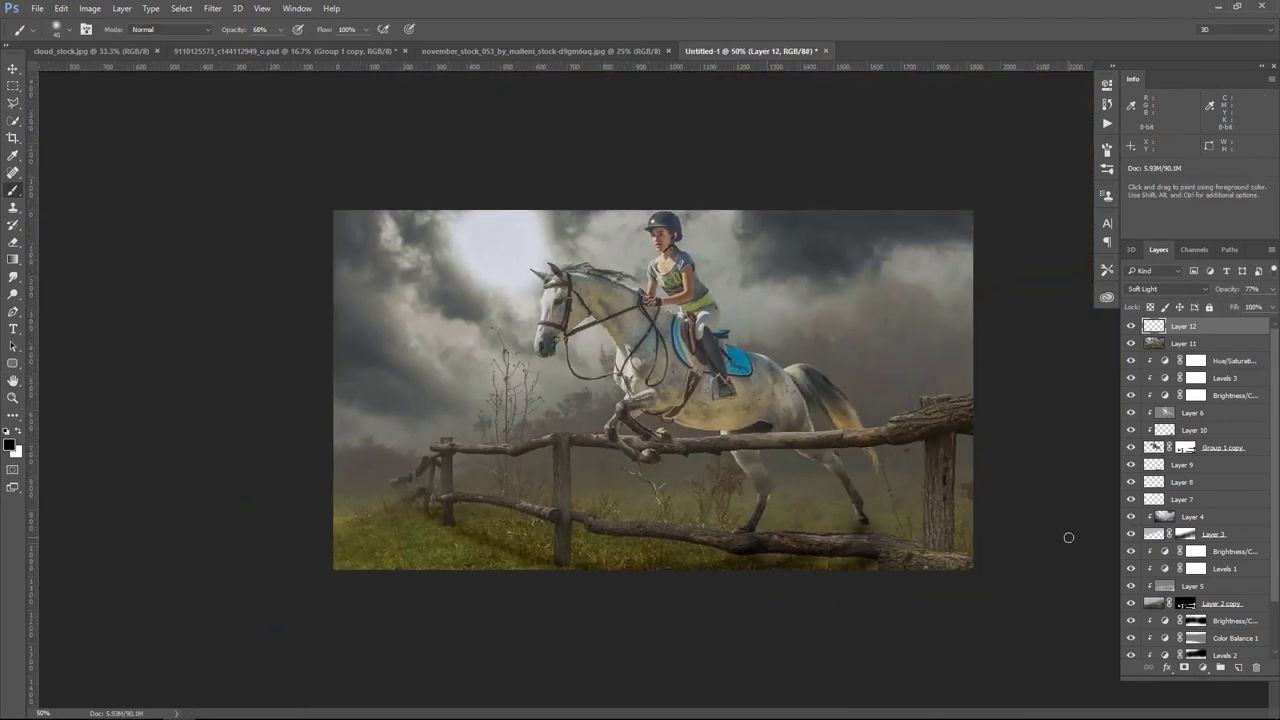
left_click(1131, 326)
left_click(13, 68)
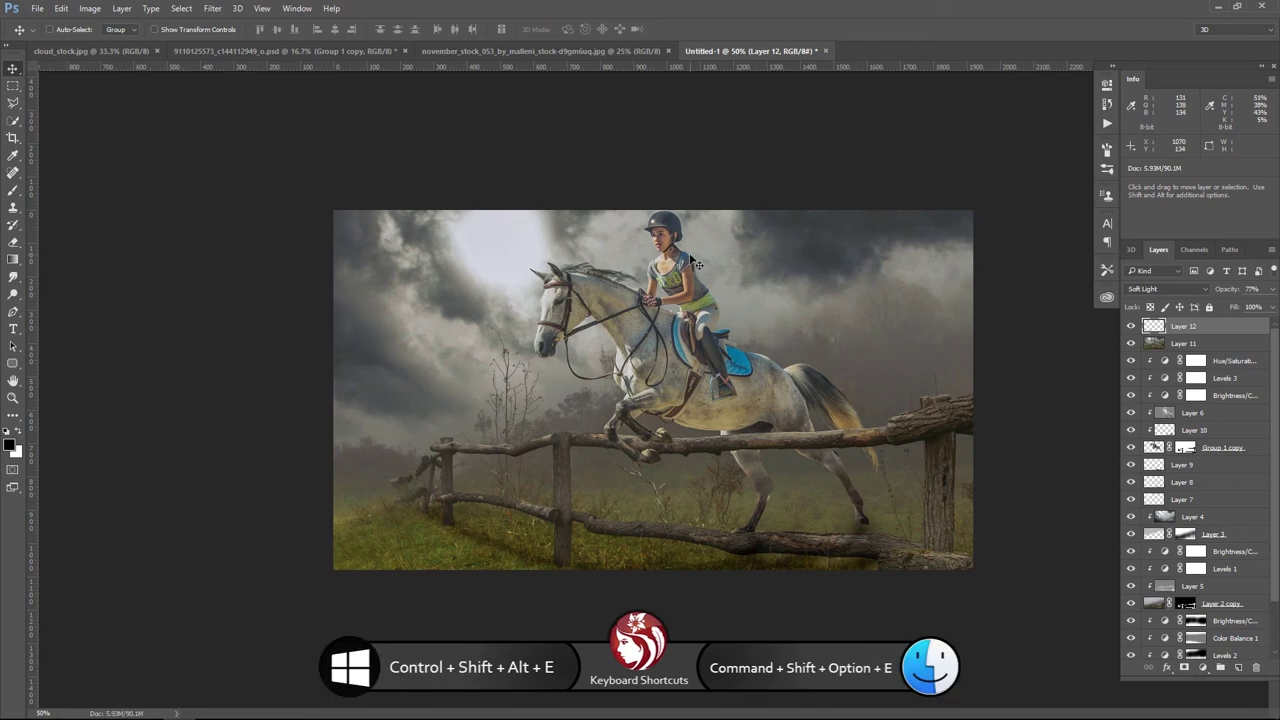
Step: Stamp visible layers and lower the Brilliance/Warmth saturation in Color Efex Pro 4
key("ctrl+shift+alt+e")
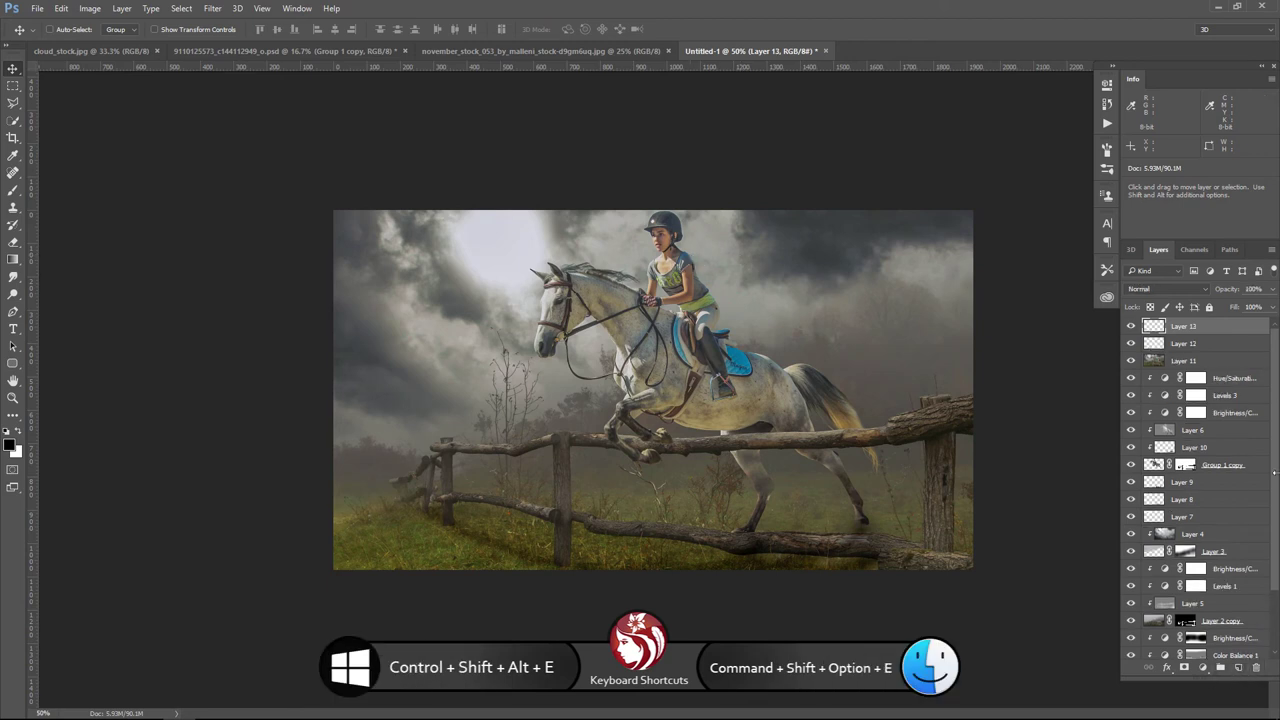
left_click(212, 8)
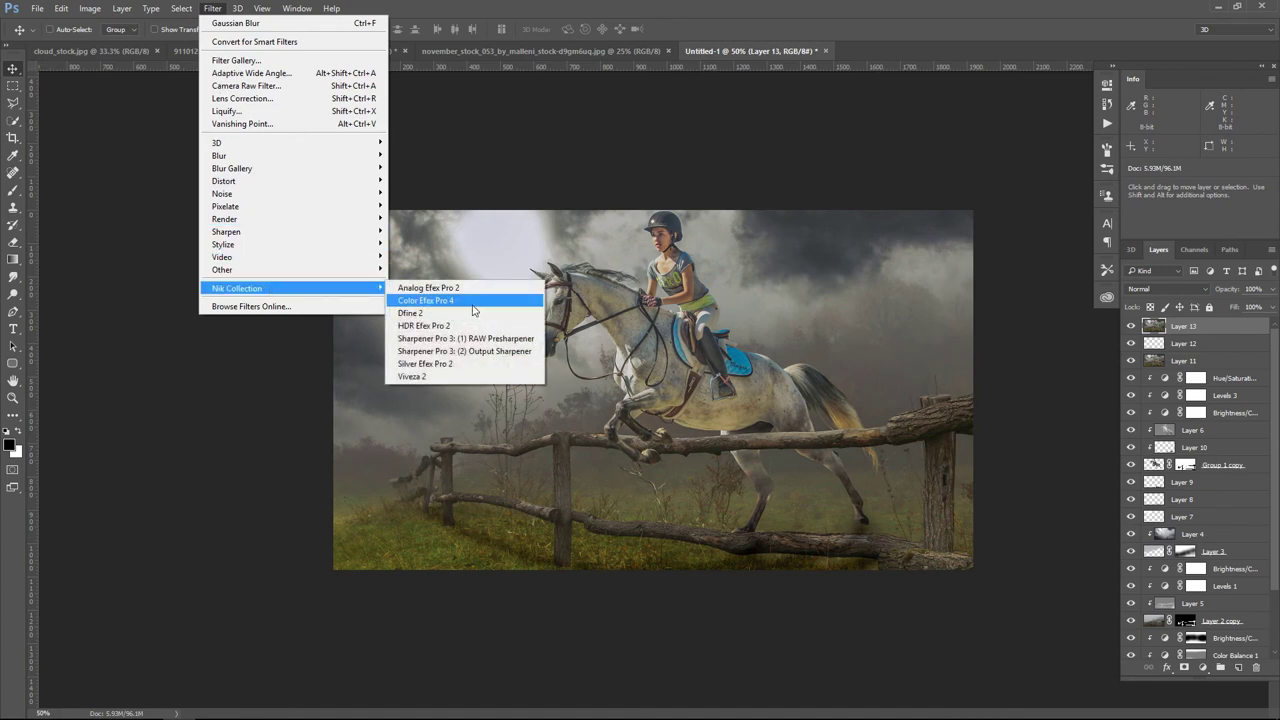
left_click(430, 302)
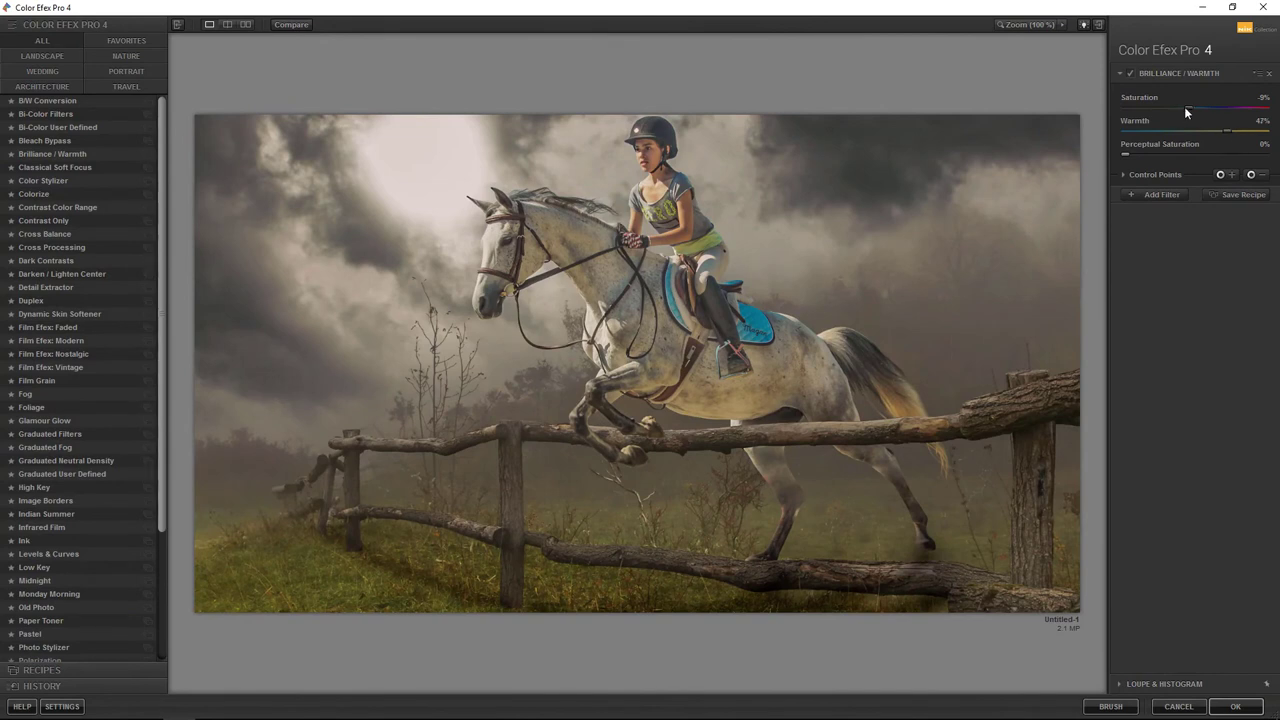
left_click_drag(1200, 107, 1175, 107)
Step: Add Darken/Lighten Center with shape 2, centred in the sky, with centre brightness 25%
left_click(1154, 194)
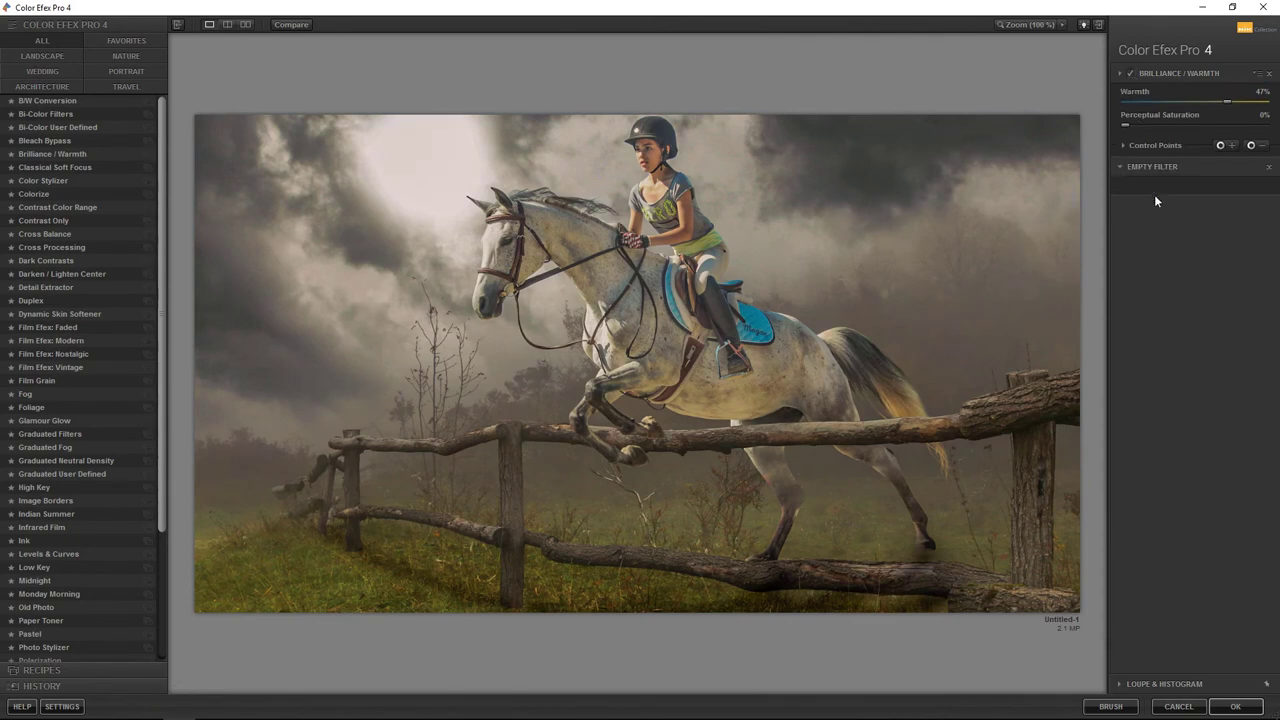
left_click(46, 275)
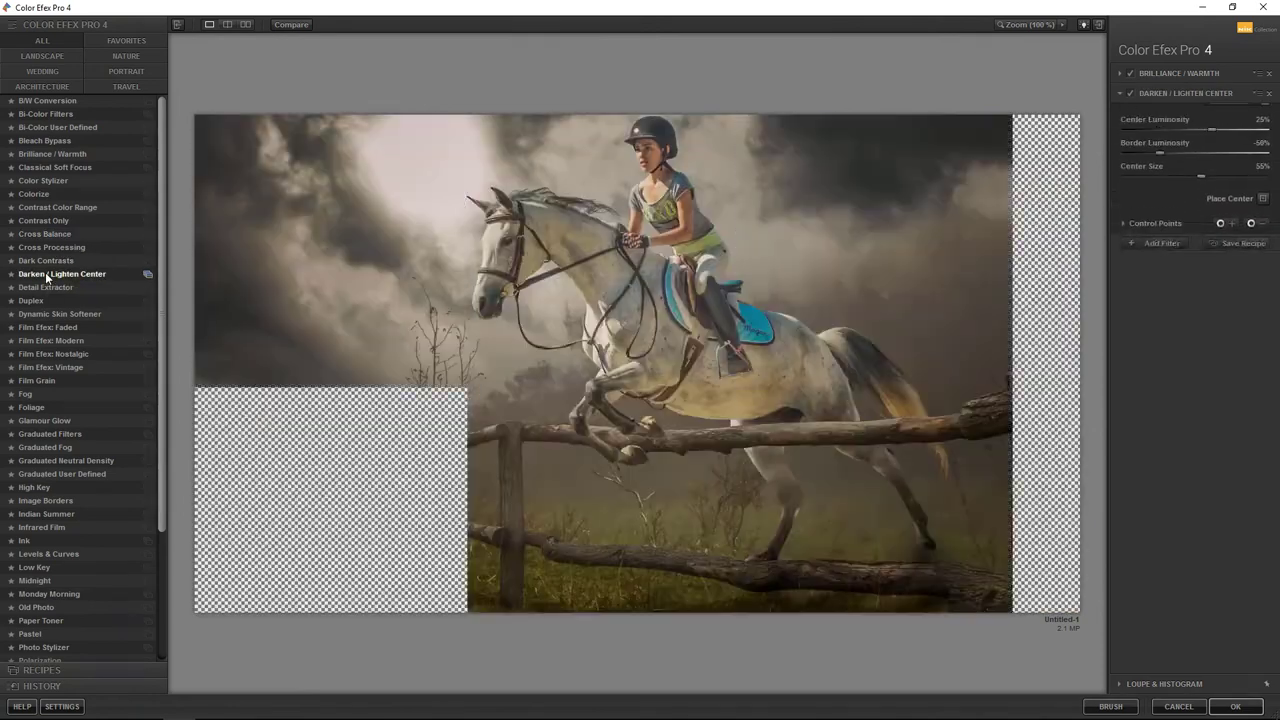
left_click(1264, 122)
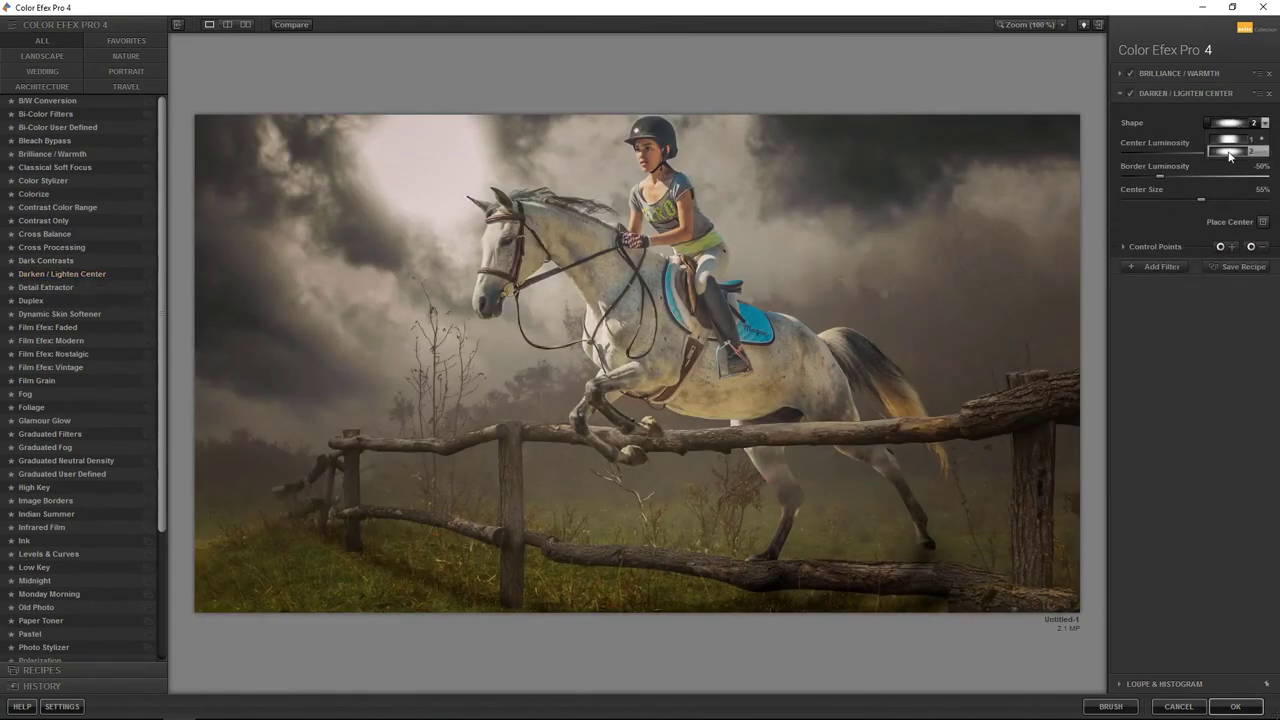
left_click(1228, 150)
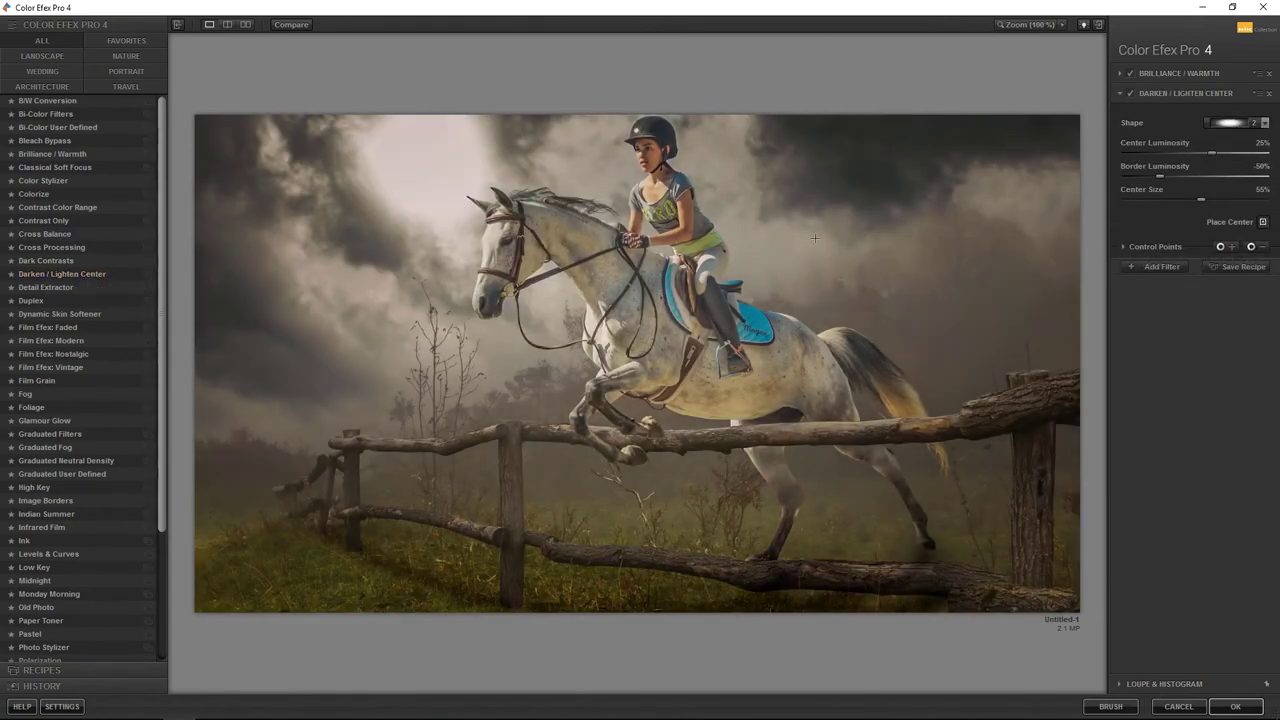
left_click(447, 150)
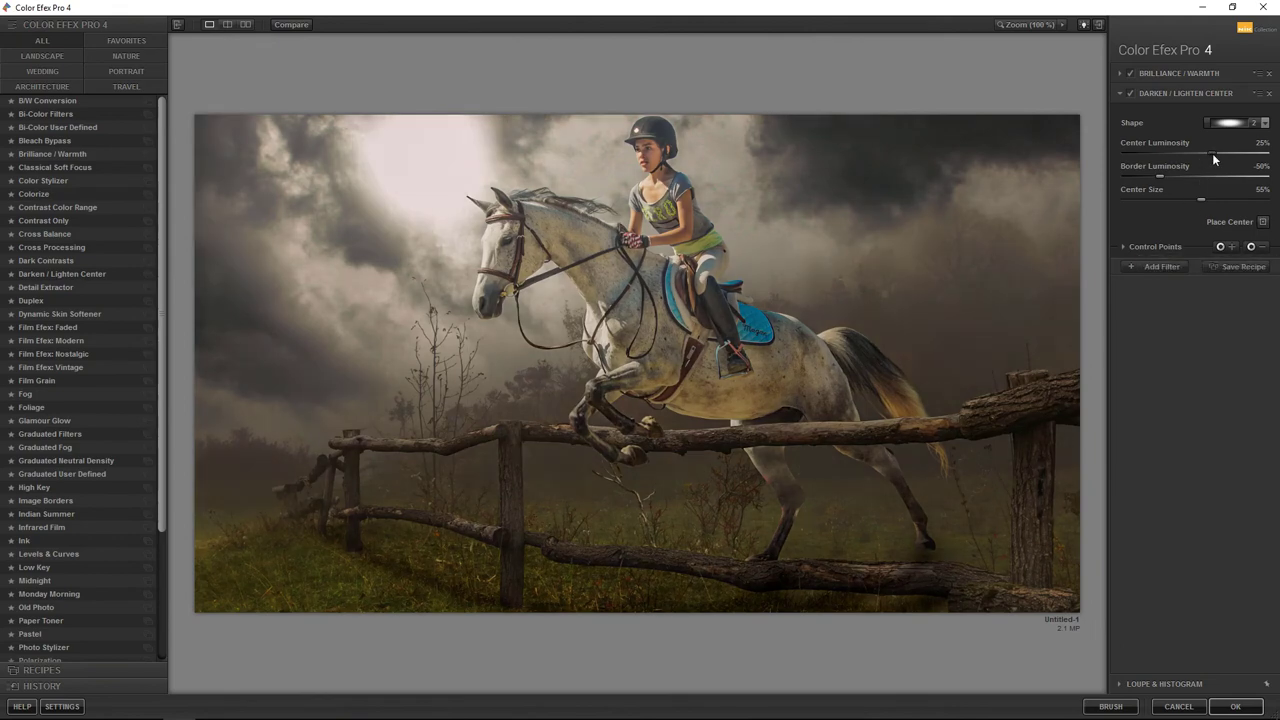
mouse_move(1212, 153)
left_mouse_down()
mouse_move(1228, 153)
mouse_move(1193, 172)
left_mouse_up()
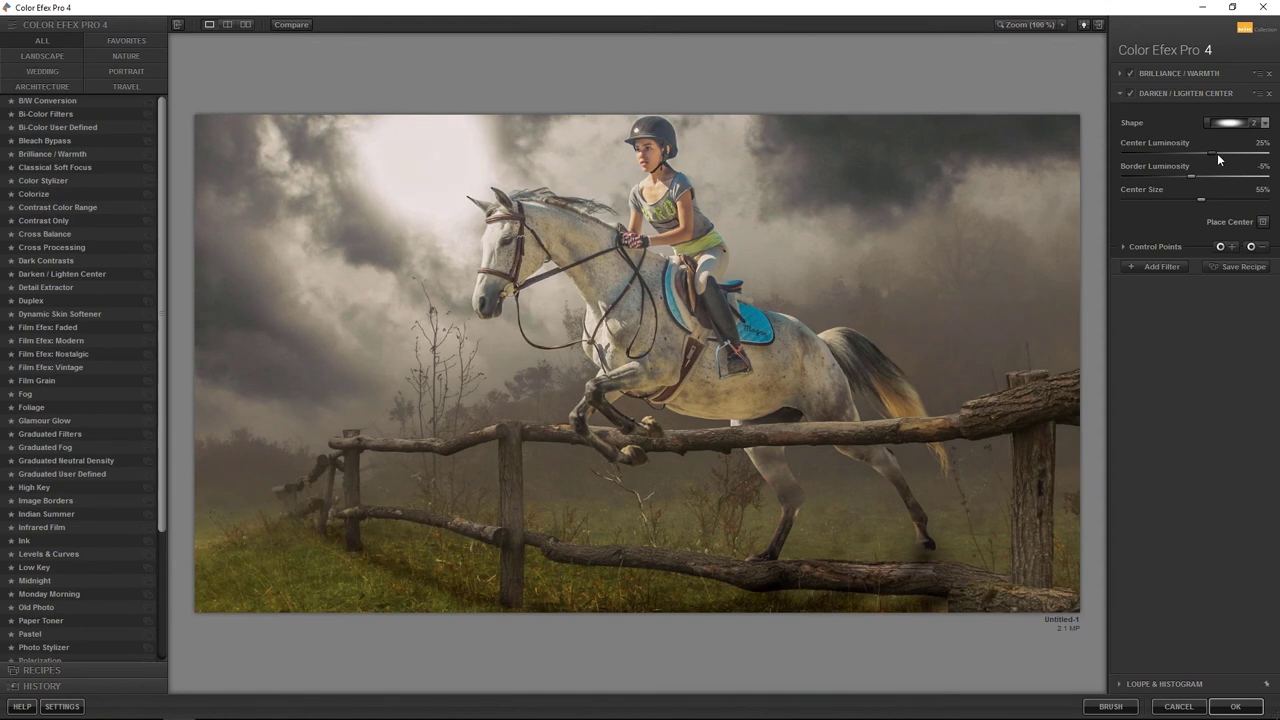
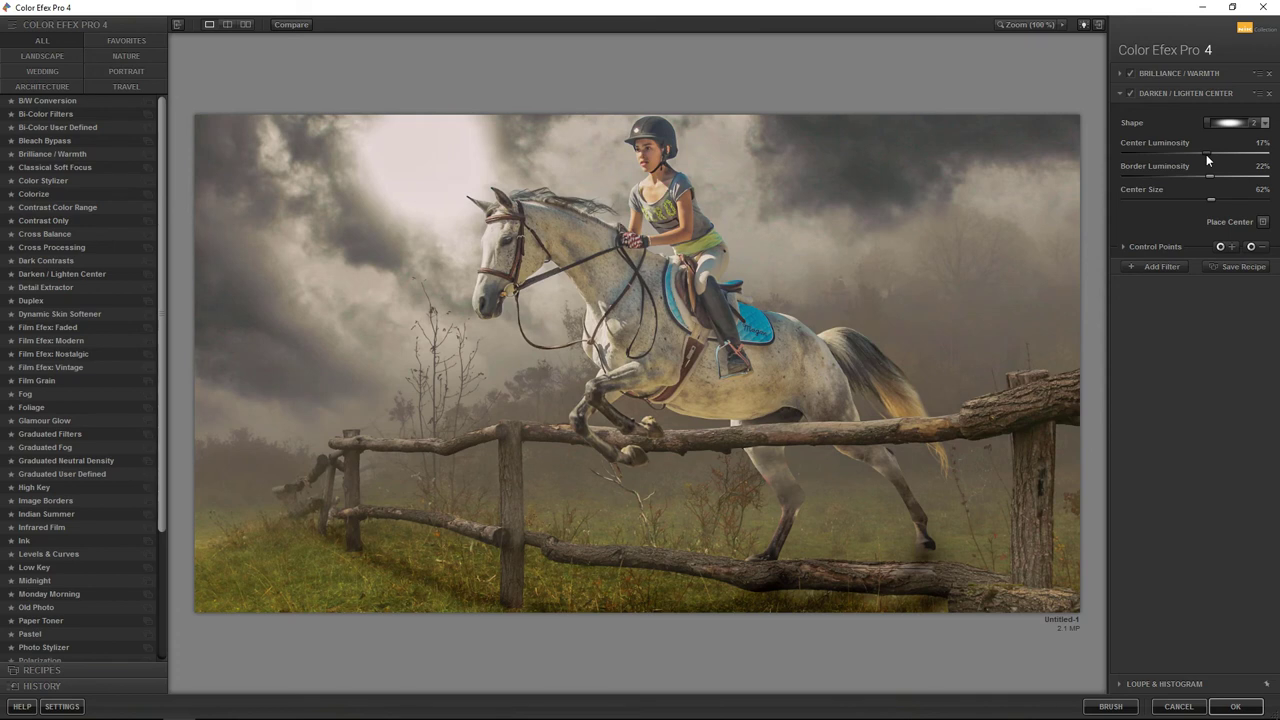
Step: Add a Fog filter using Method 4, reduced to a faint haze of about 5%
left_click(1146, 266)
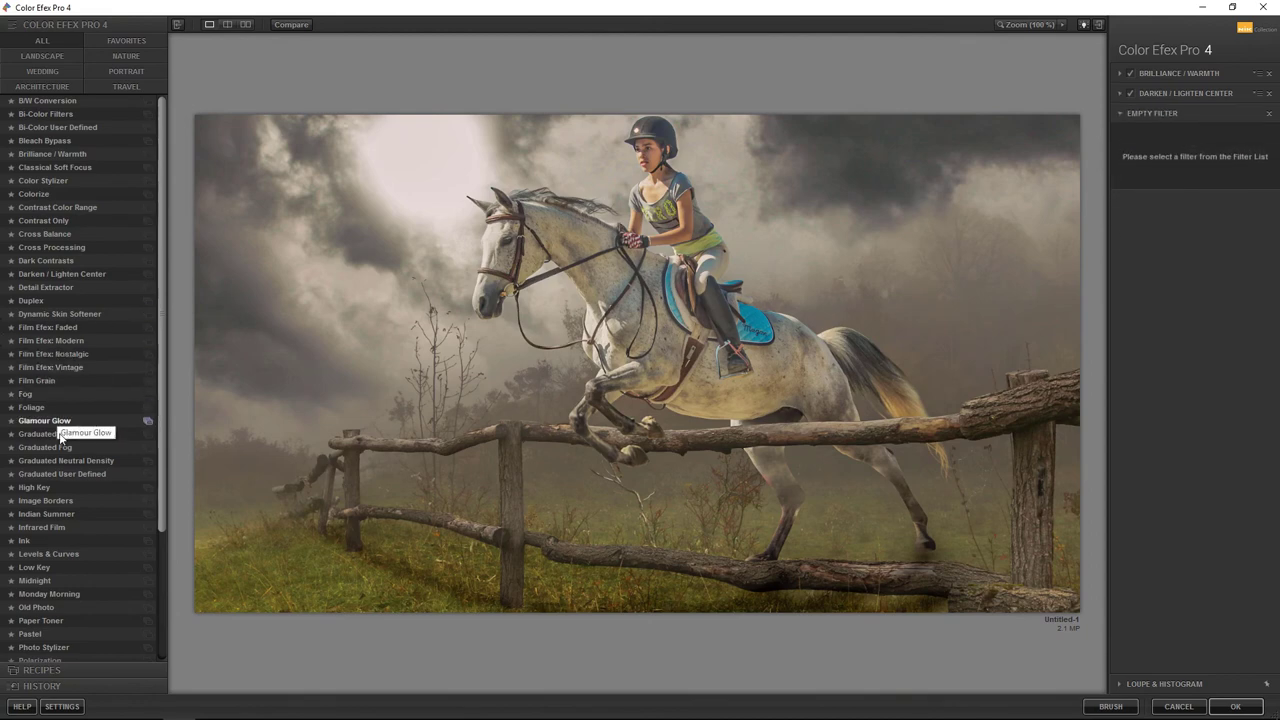
left_click(38, 397)
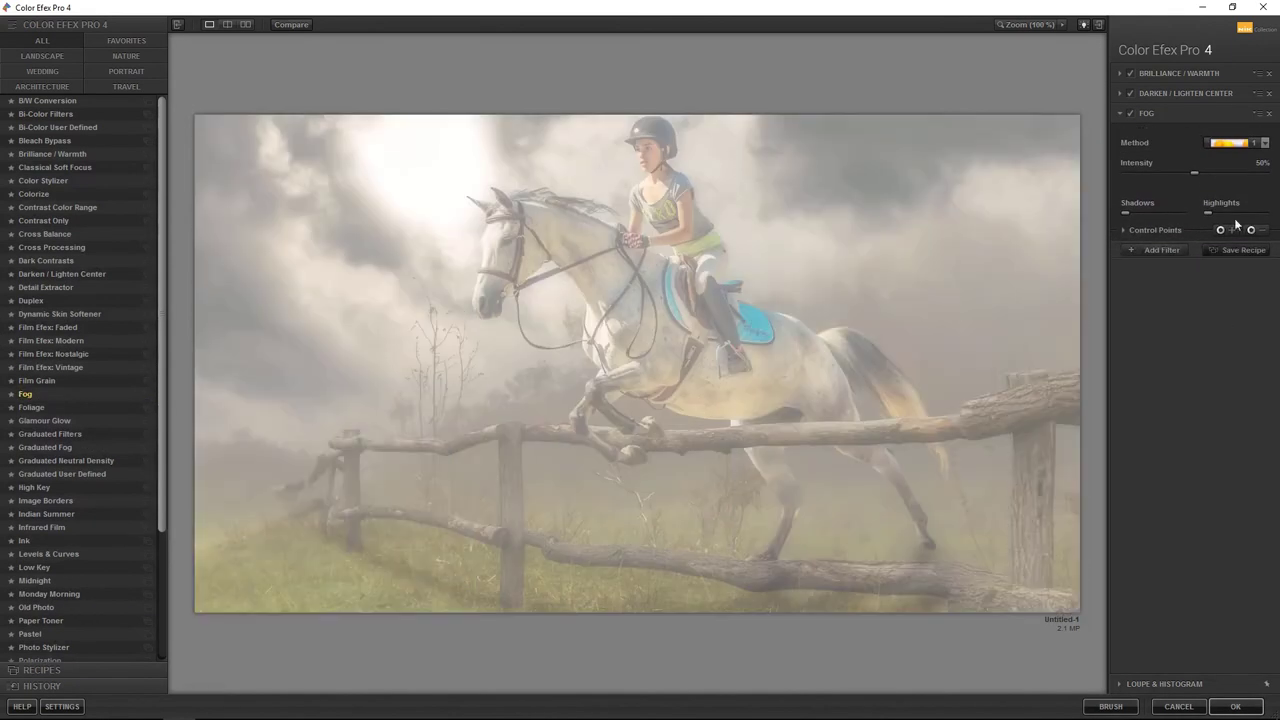
left_click(1264, 142)
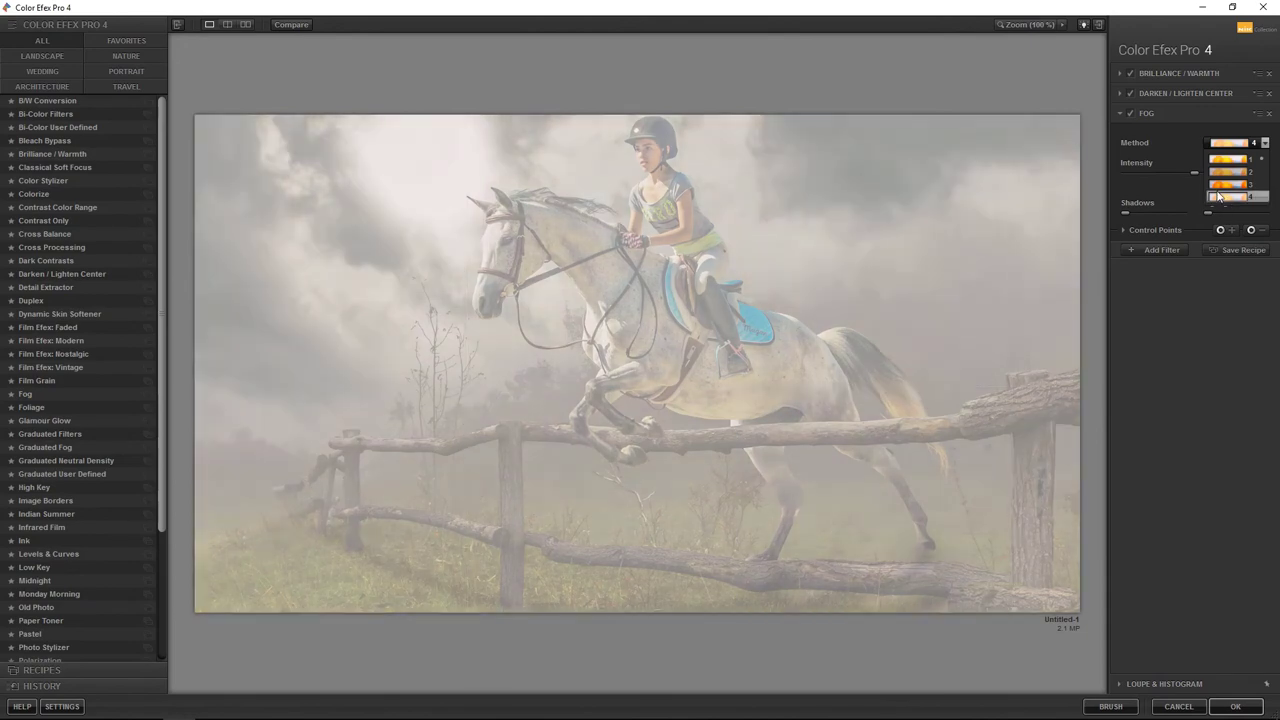
left_click(1218, 197)
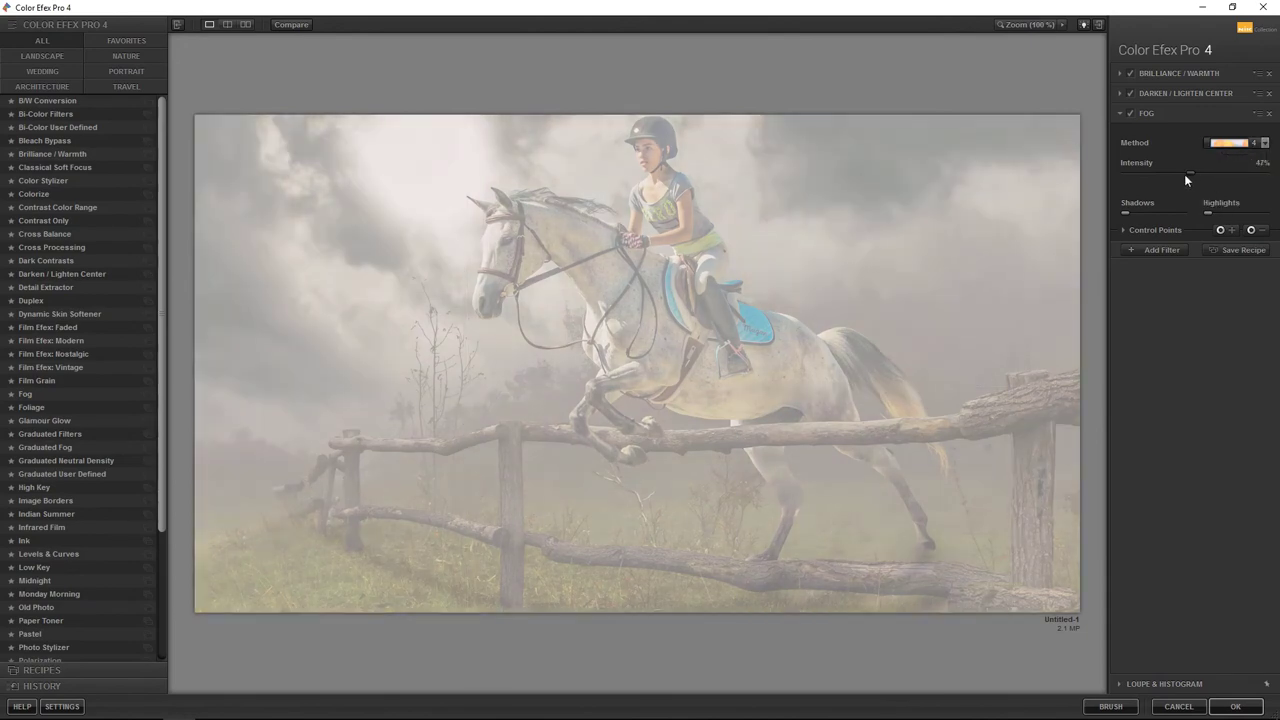
left_click_drag(1192, 176, 1130, 175)
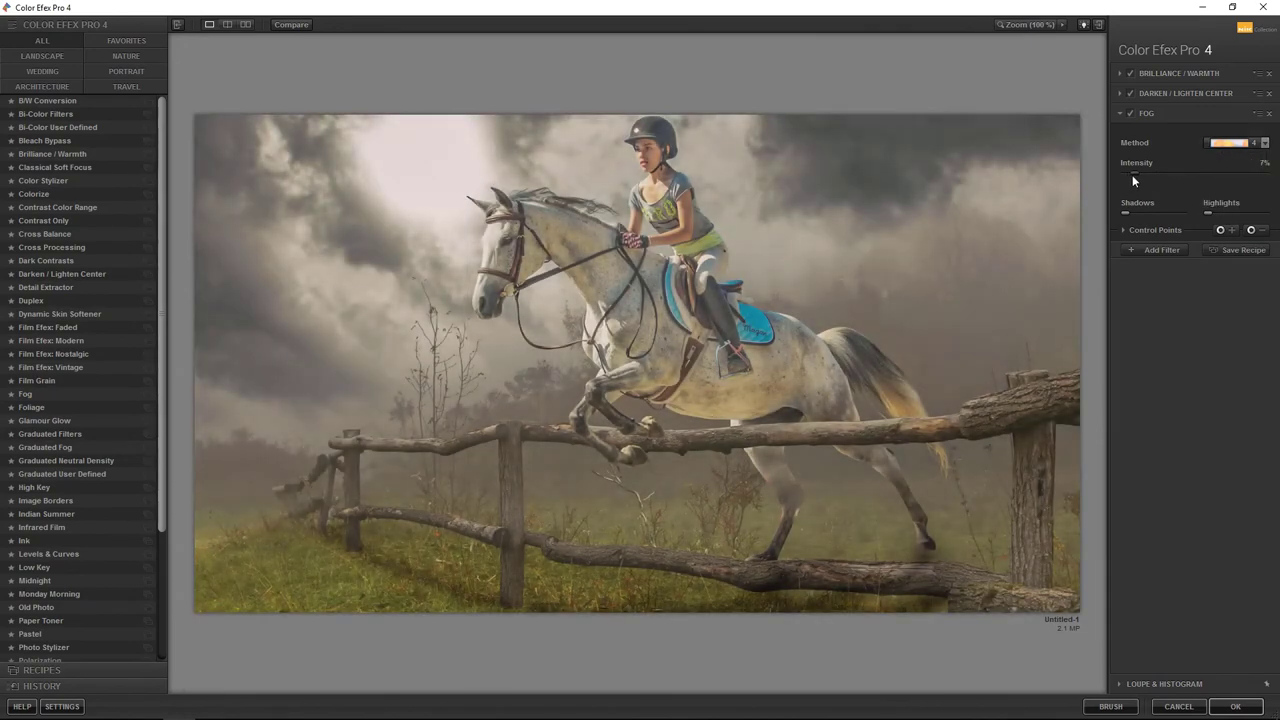
left_click(1130, 114)
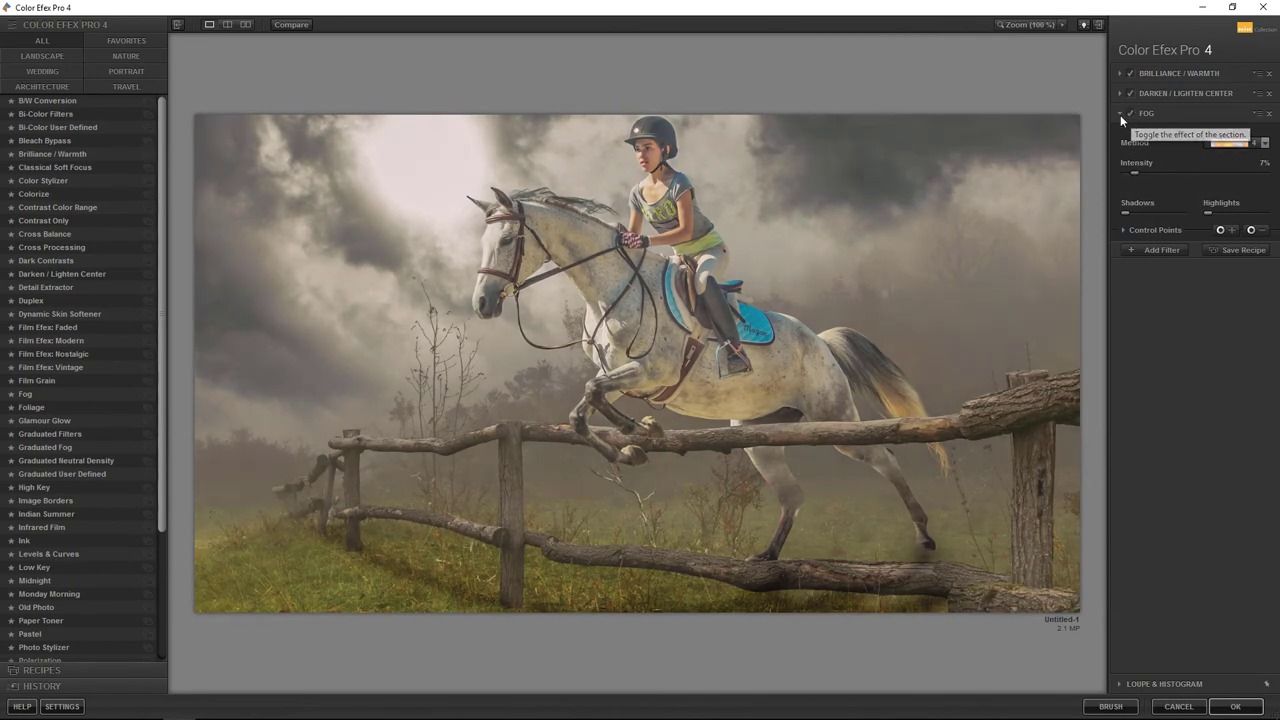
left_click(1163, 251)
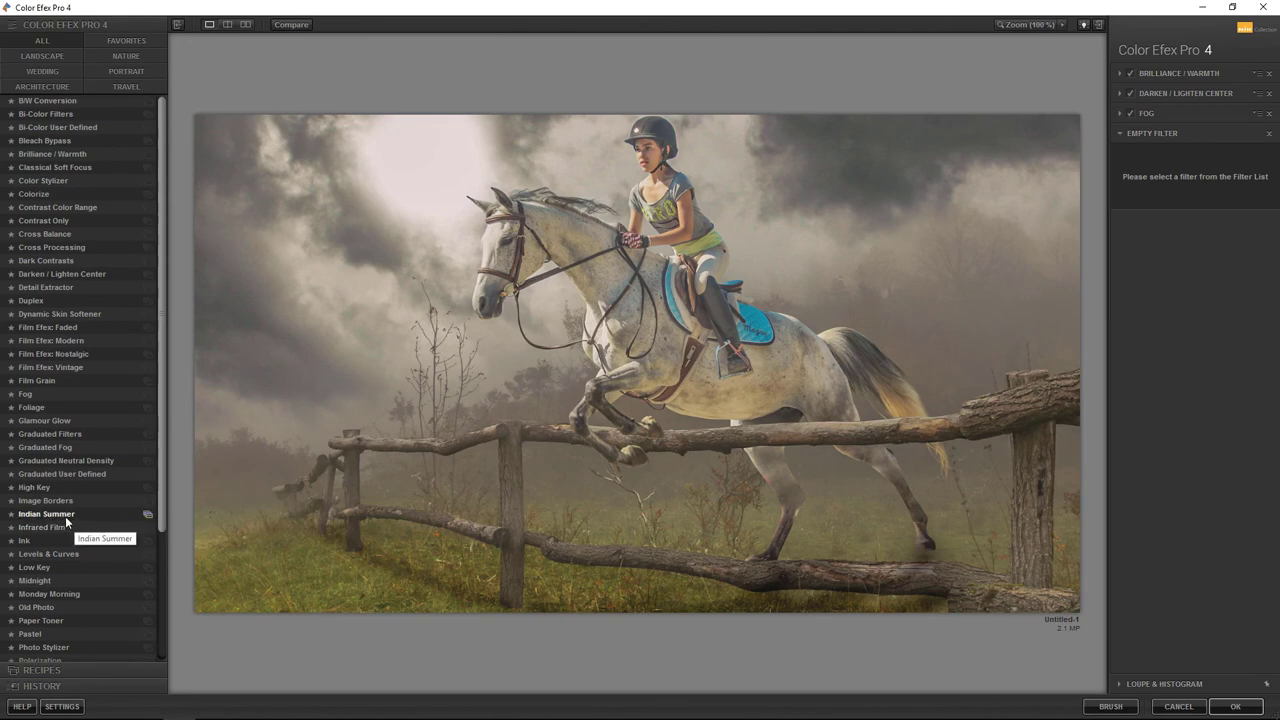
Step: Add Glamour Glow with glow near 39% and lowered saturation, then apply the Color Efex stack
left_click(55, 422)
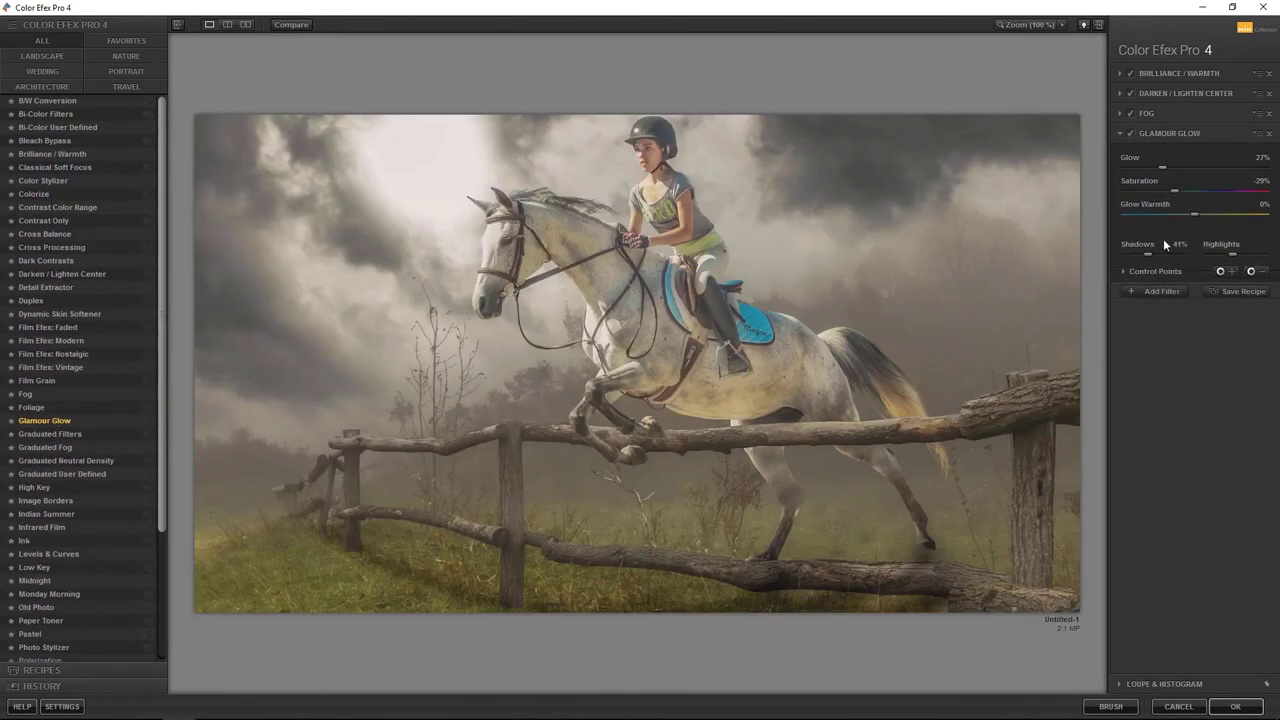
left_click_drag(1162, 166, 1182, 168)
left_click_drag(1156, 190, 1217, 212)
left_click(1162, 291)
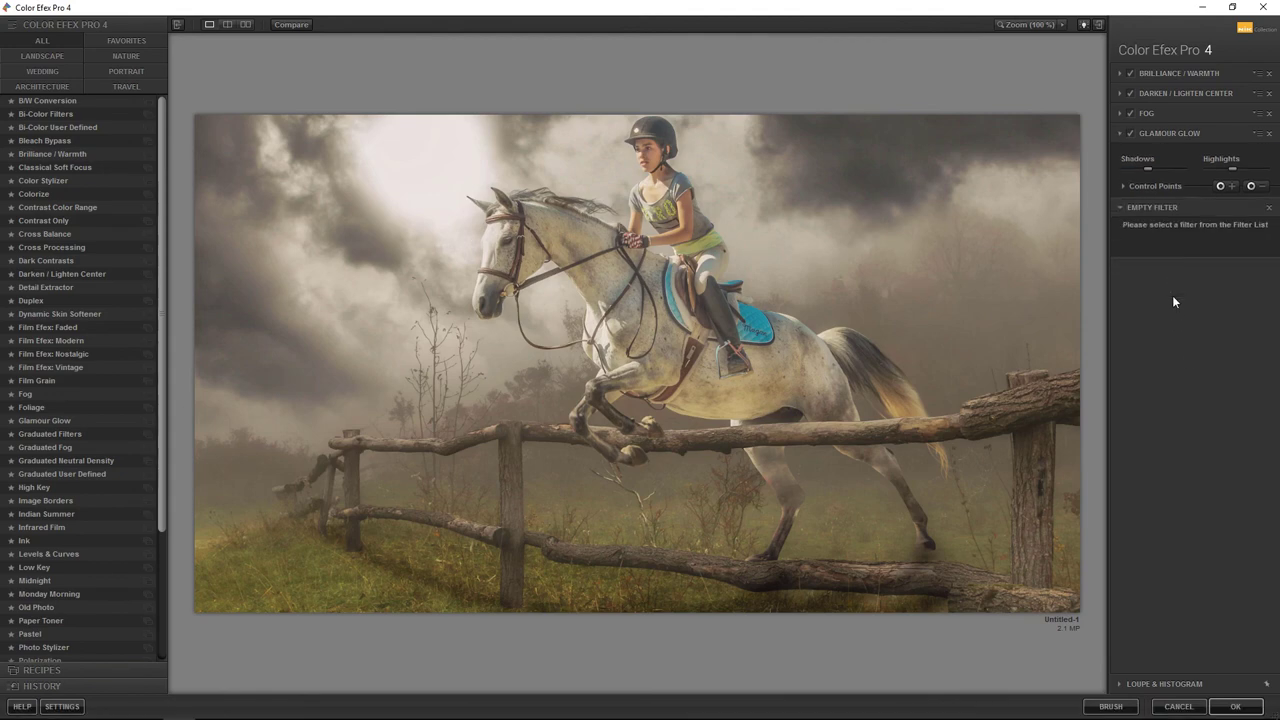
left_click(1240, 707)
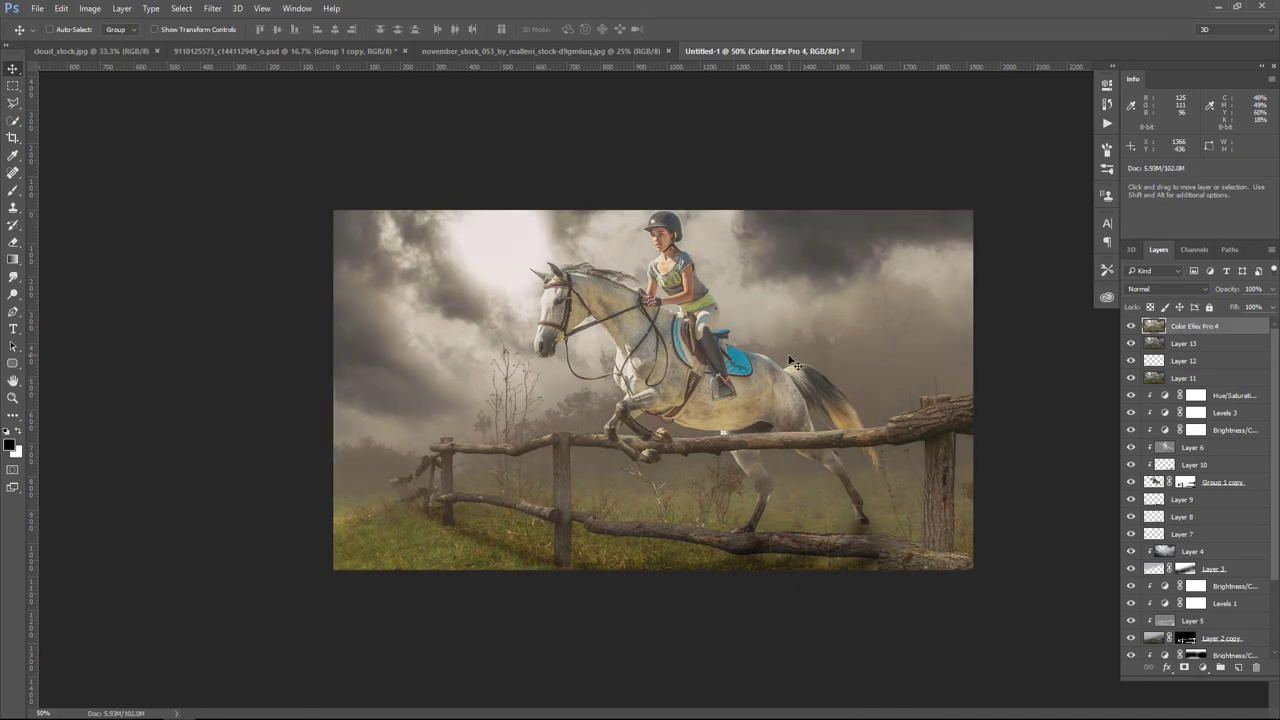
Step: Add a Curves layer that pulls down the highlights and midtones to slightly darken the composite
key("ctrl+plus")
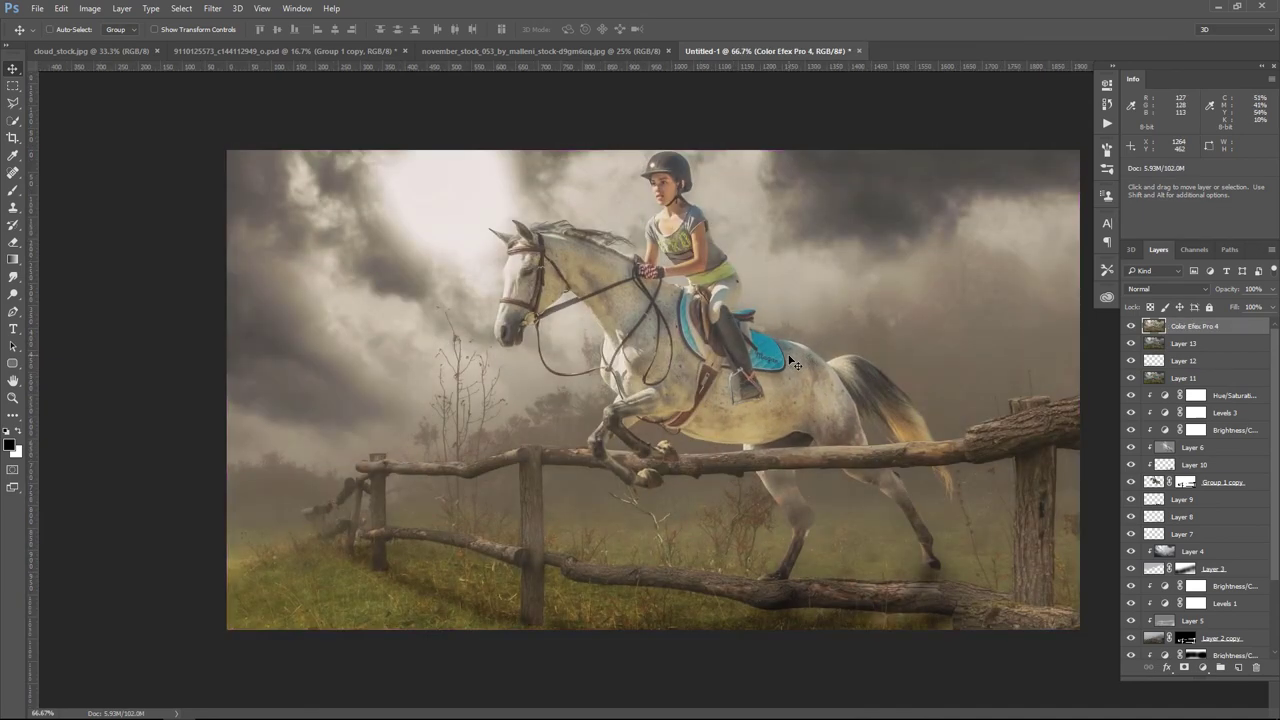
left_click(1205, 667)
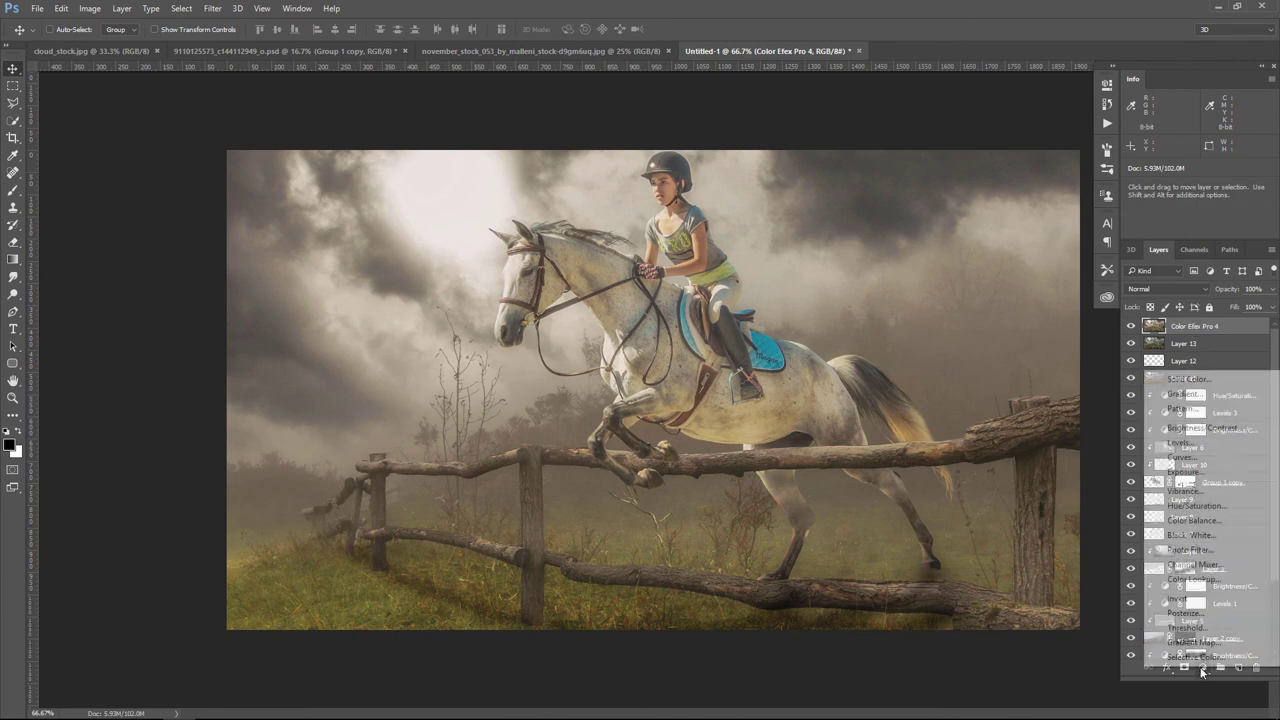
left_click(1201, 457)
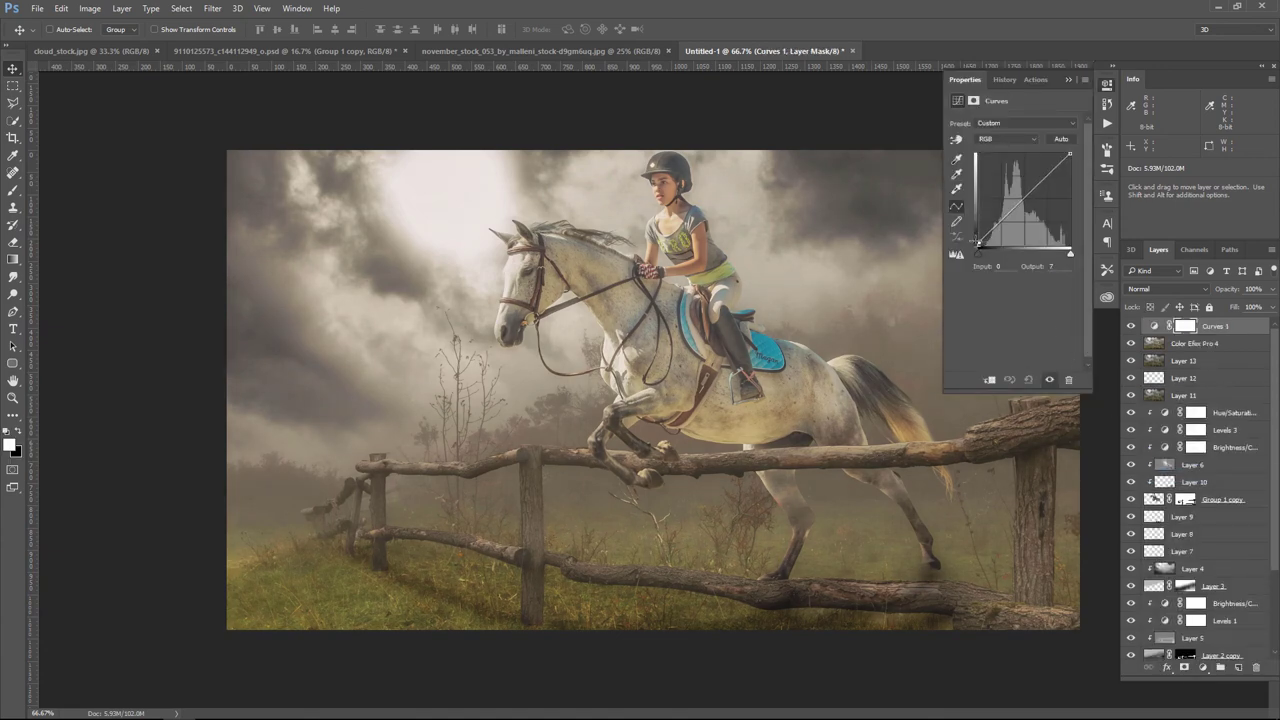
left_click_drag(1058, 163, 1061, 164)
left_click(1015, 209)
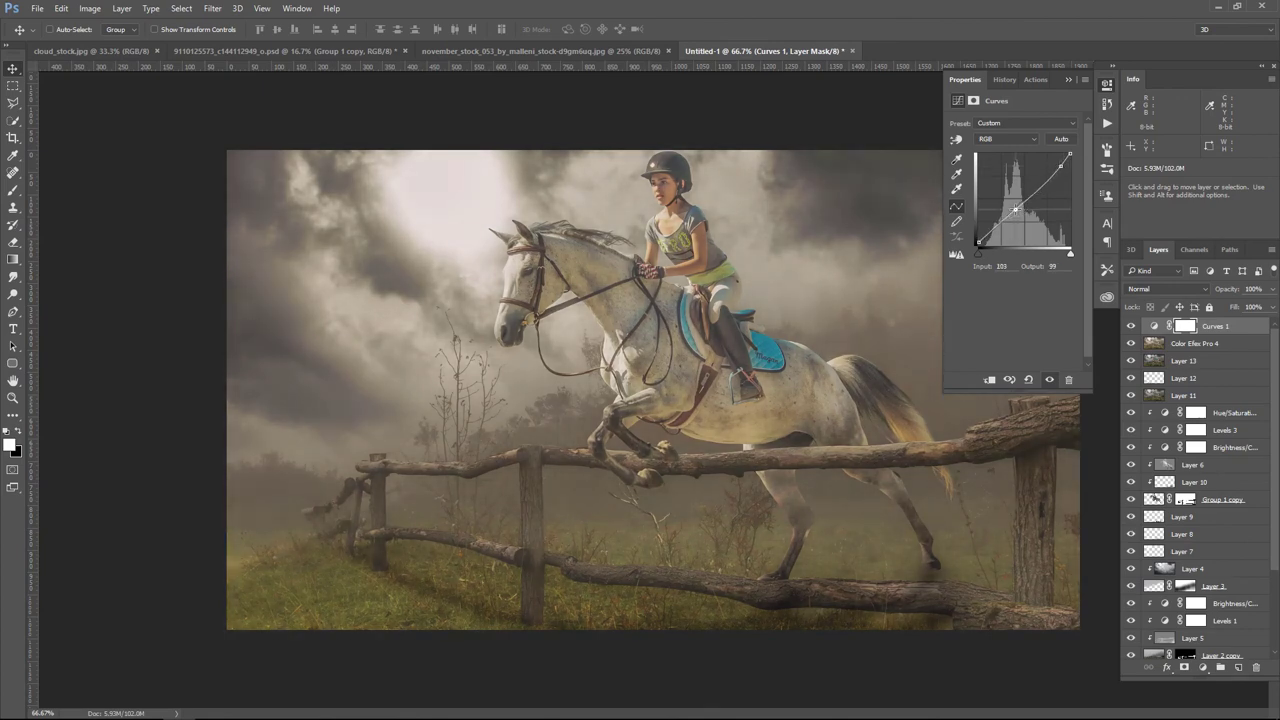
left_click_drag(1015, 209, 1017, 209)
left_click(1066, 80)
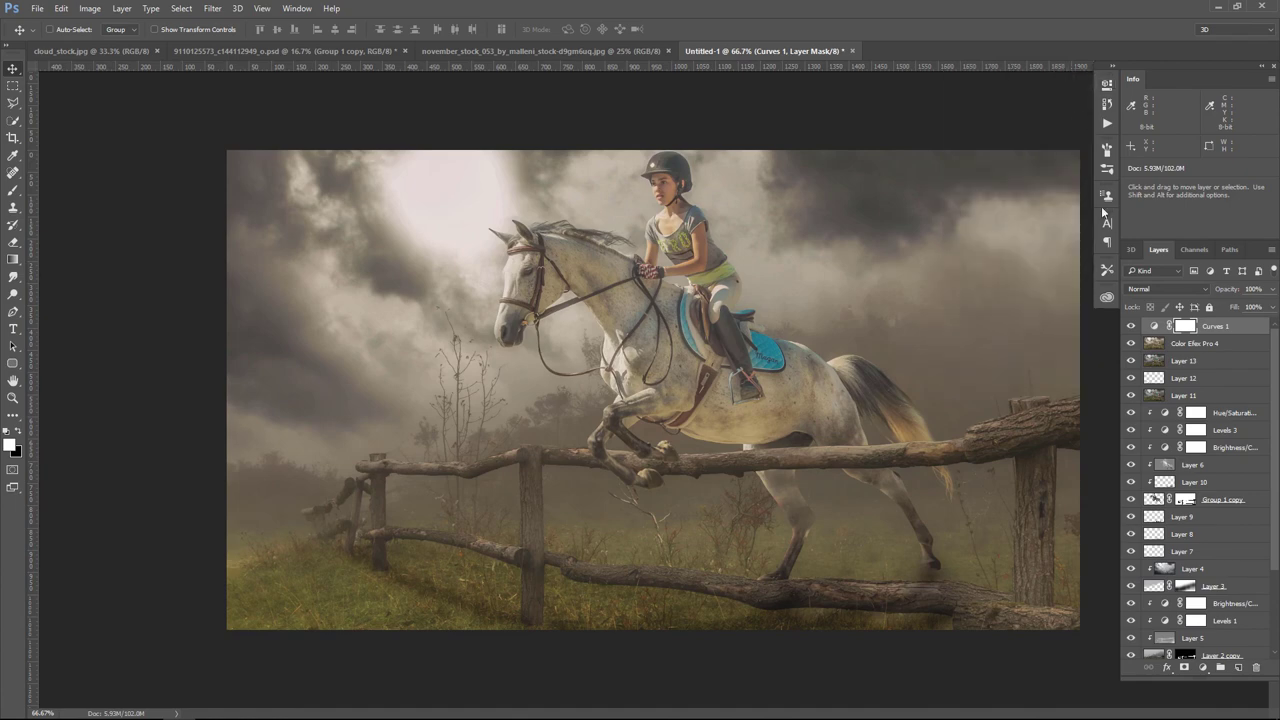
left_click(1130, 326)
left_click(1130, 326)
left_click(1202, 667)
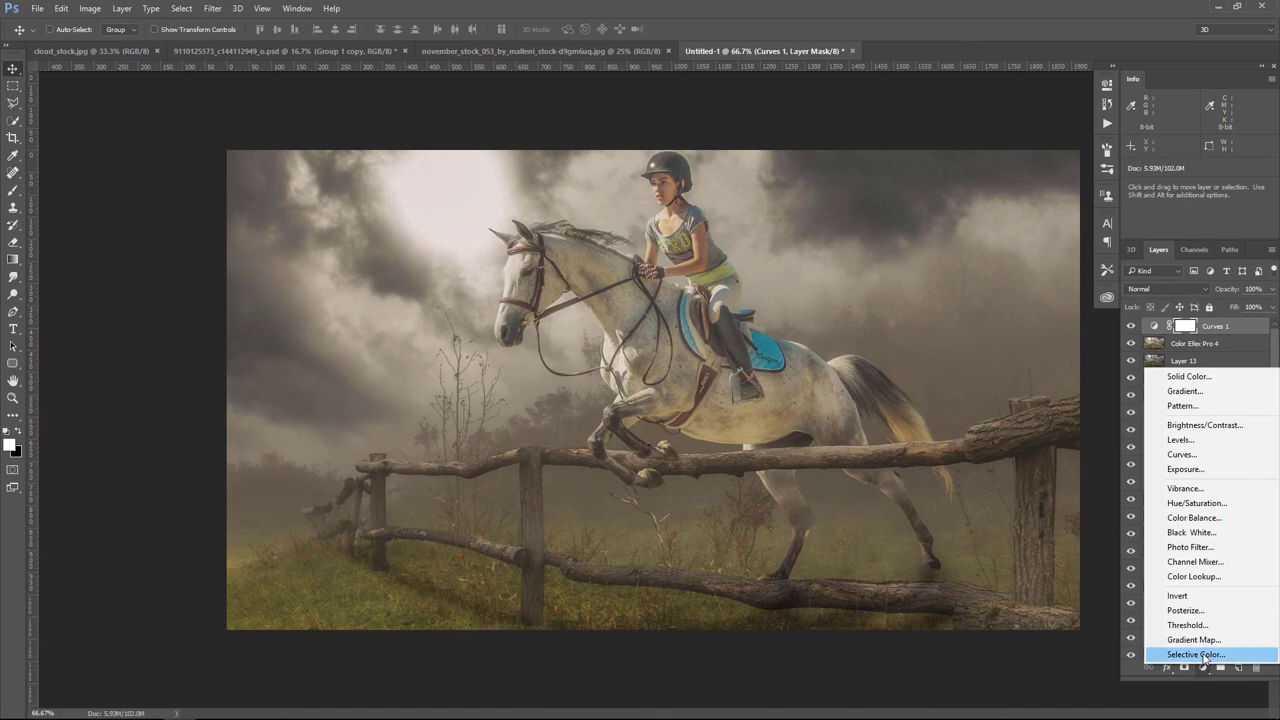
Step: Add a Gradient Map adjustment layer with a green-brown-yellow gradient
left_click(1190, 640)
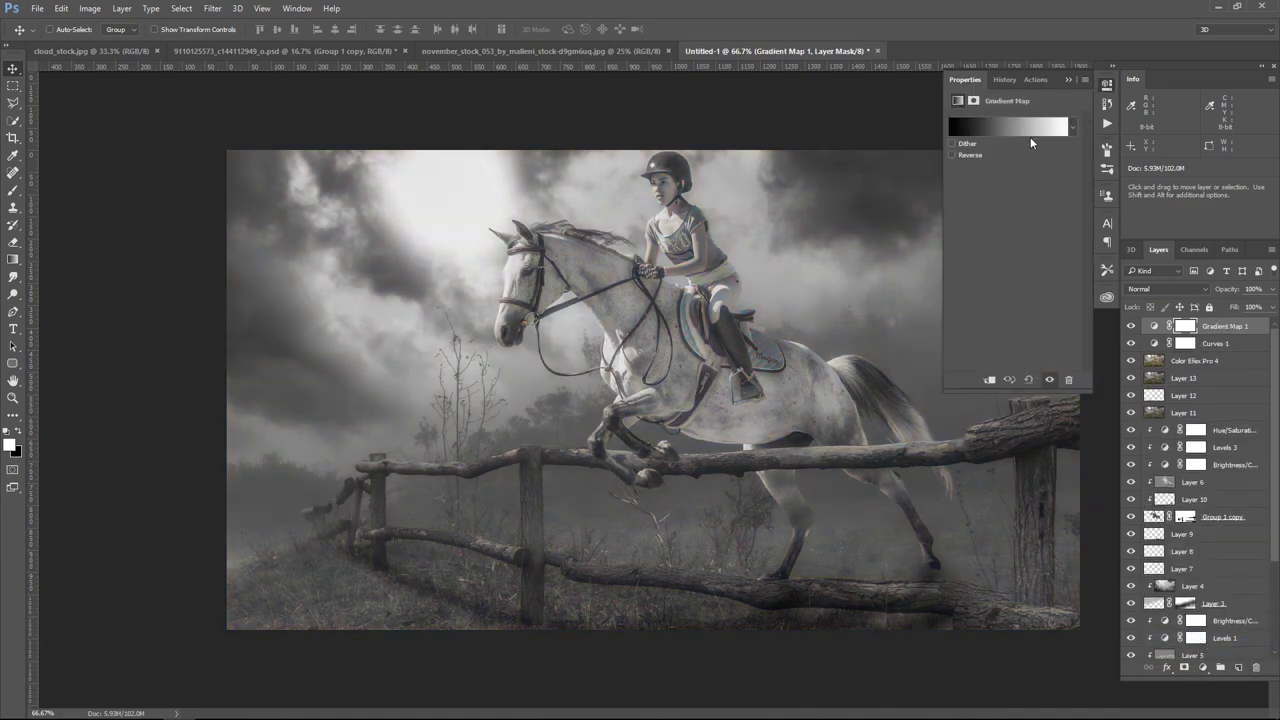
left_click(1030, 130)
key("Return")
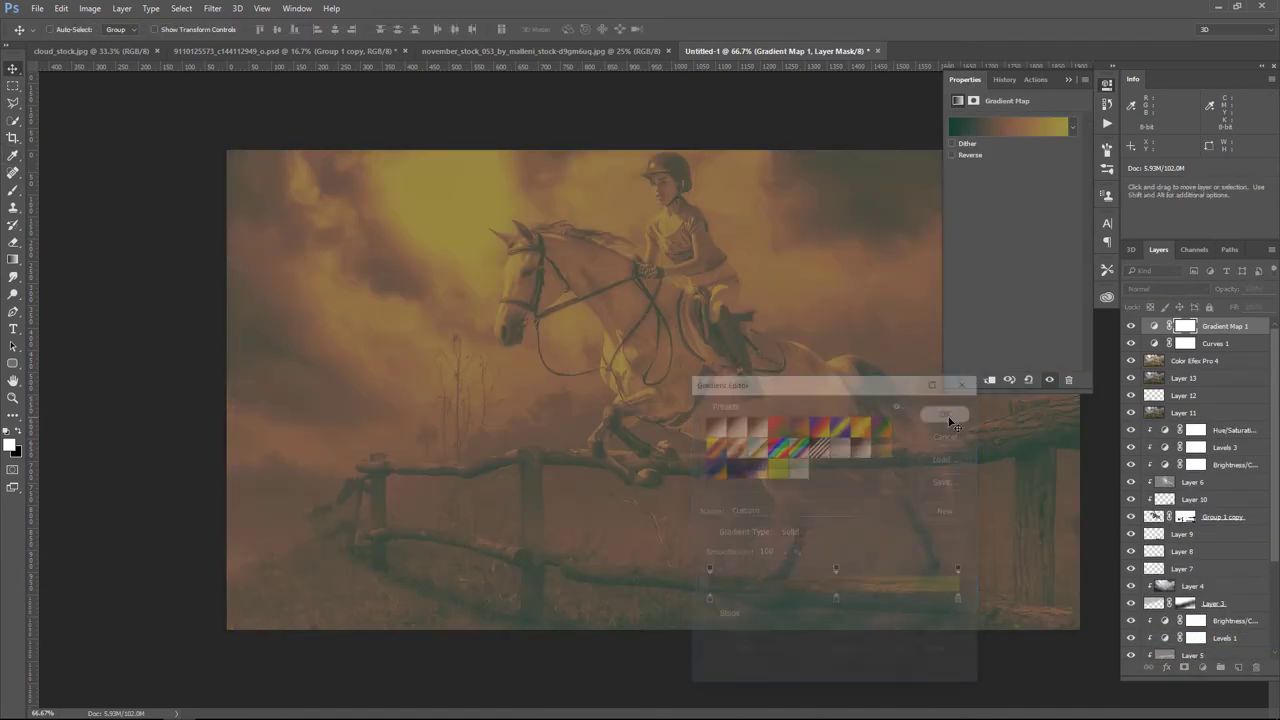
left_click(1068, 79)
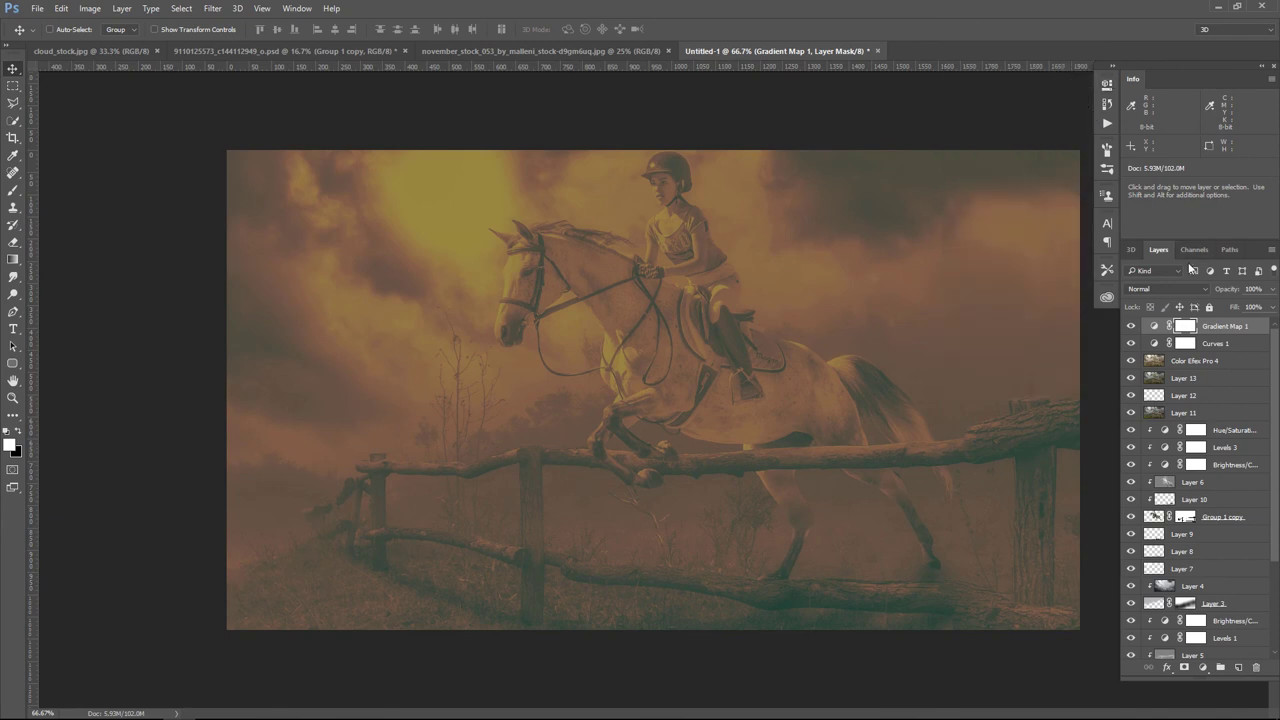
Step: Set Gradient Map 1 to Soft Light at 16% opacity and compare it on and off
left_click(1272, 289)
left_click_drag(1272, 305, 1218, 311)
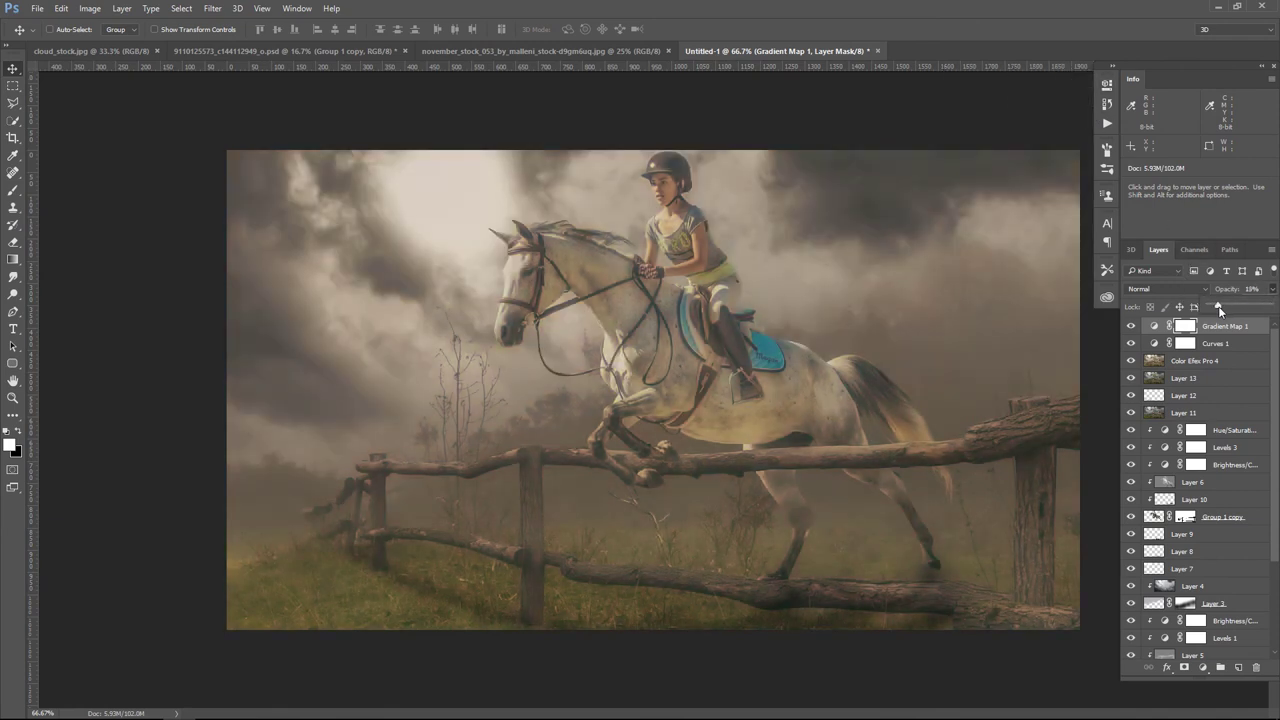
left_click(1156, 290)
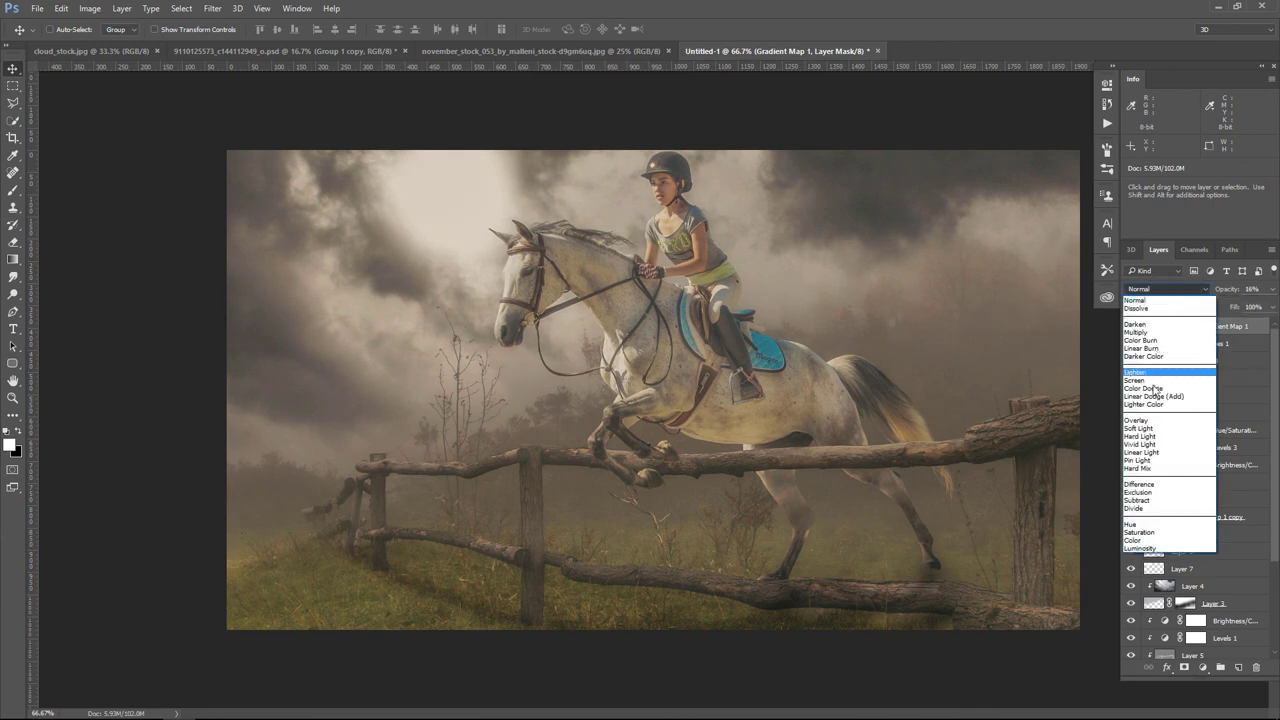
left_click(1150, 430)
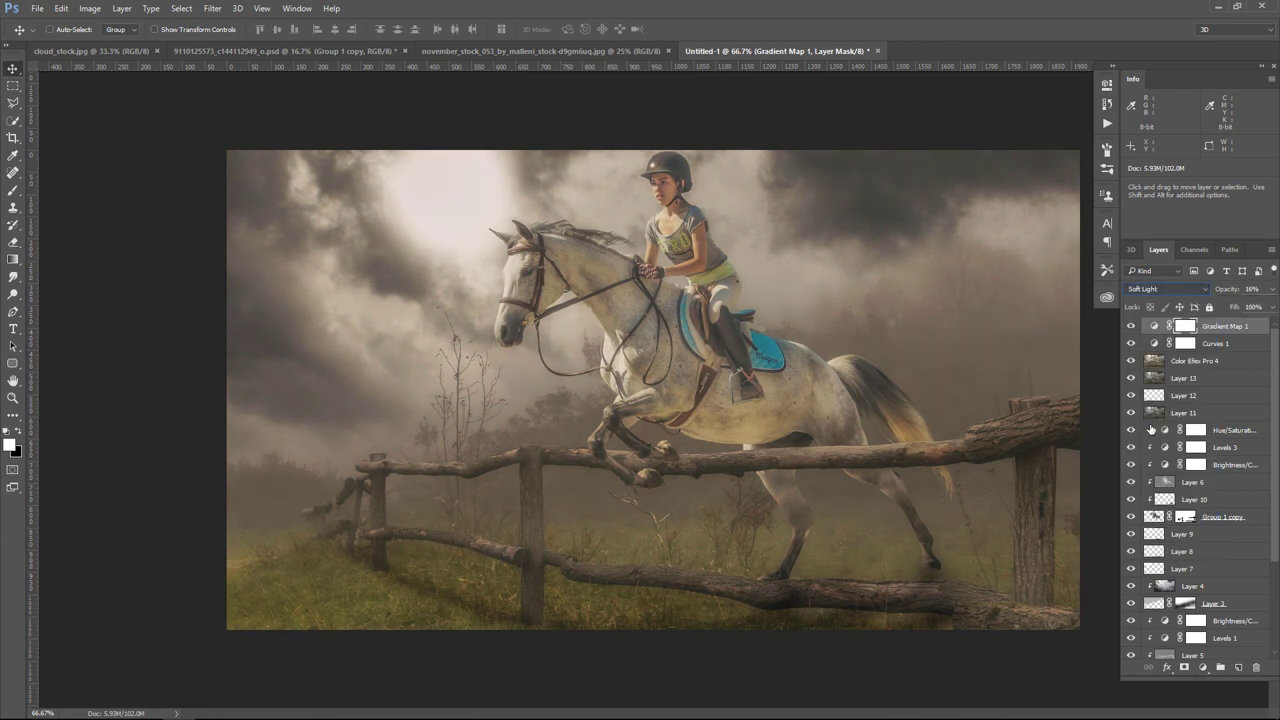
left_click(1131, 326)
left_click(1131, 326)
Step: Add a Brightness/Contrast layer with brightness 20 and contrast 32
left_click(1202, 667)
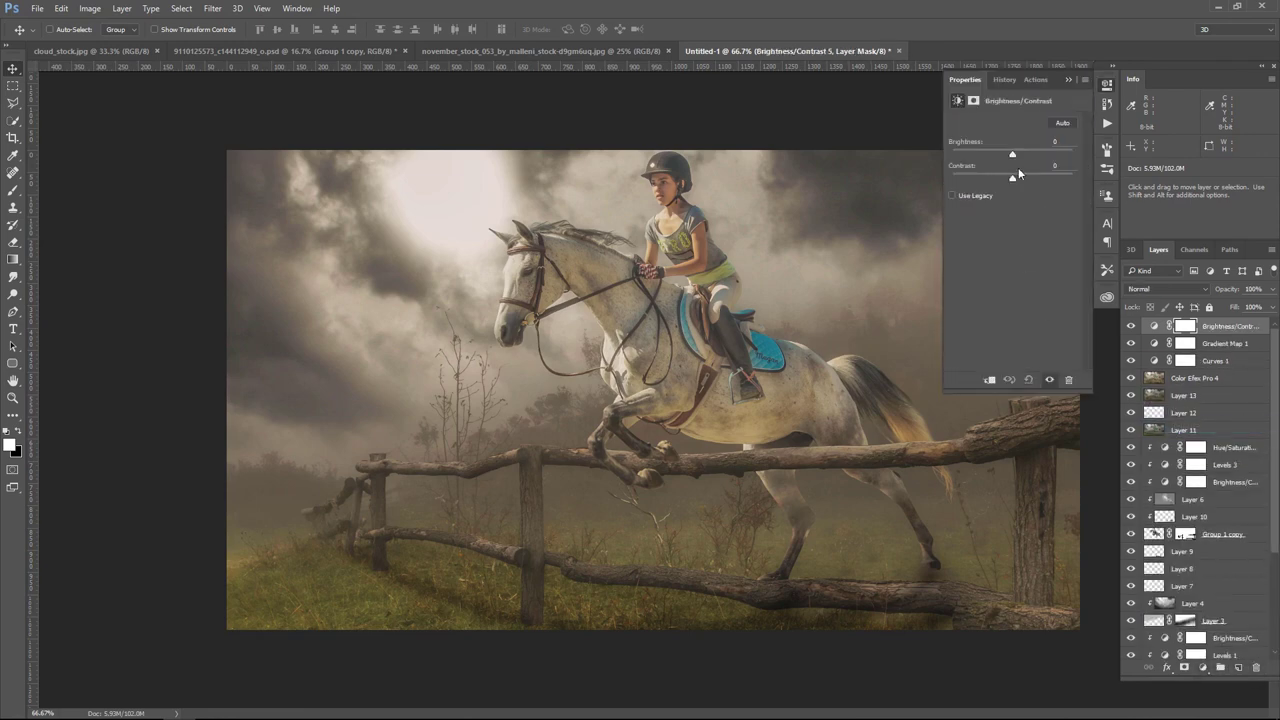
left_click_drag(1013, 156, 1025, 156)
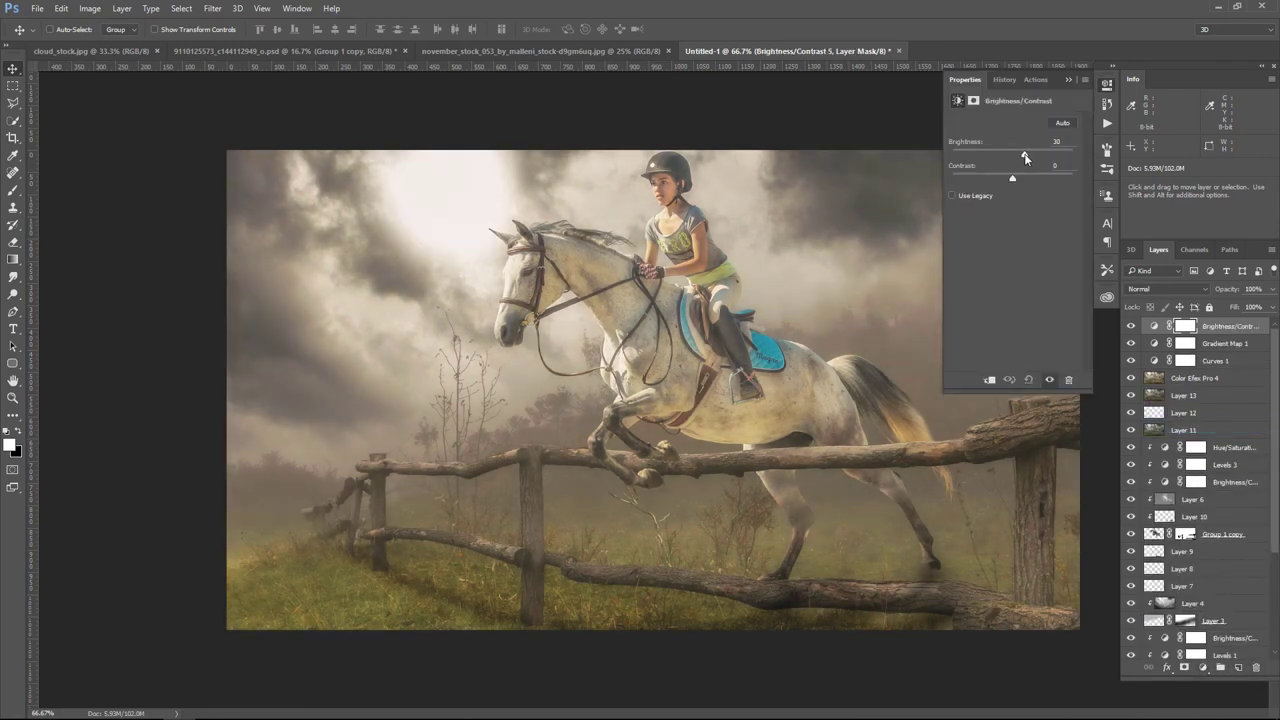
left_click_drag(1024, 181, 1023, 157)
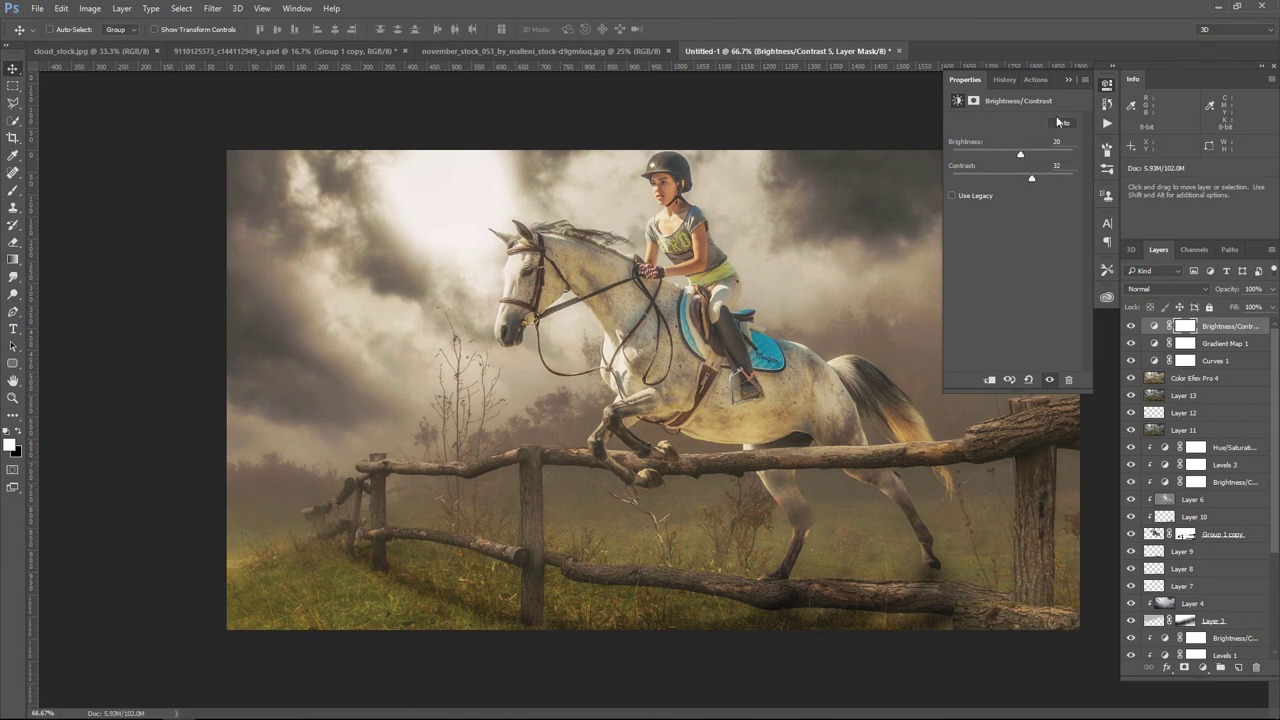
left_click(1069, 79)
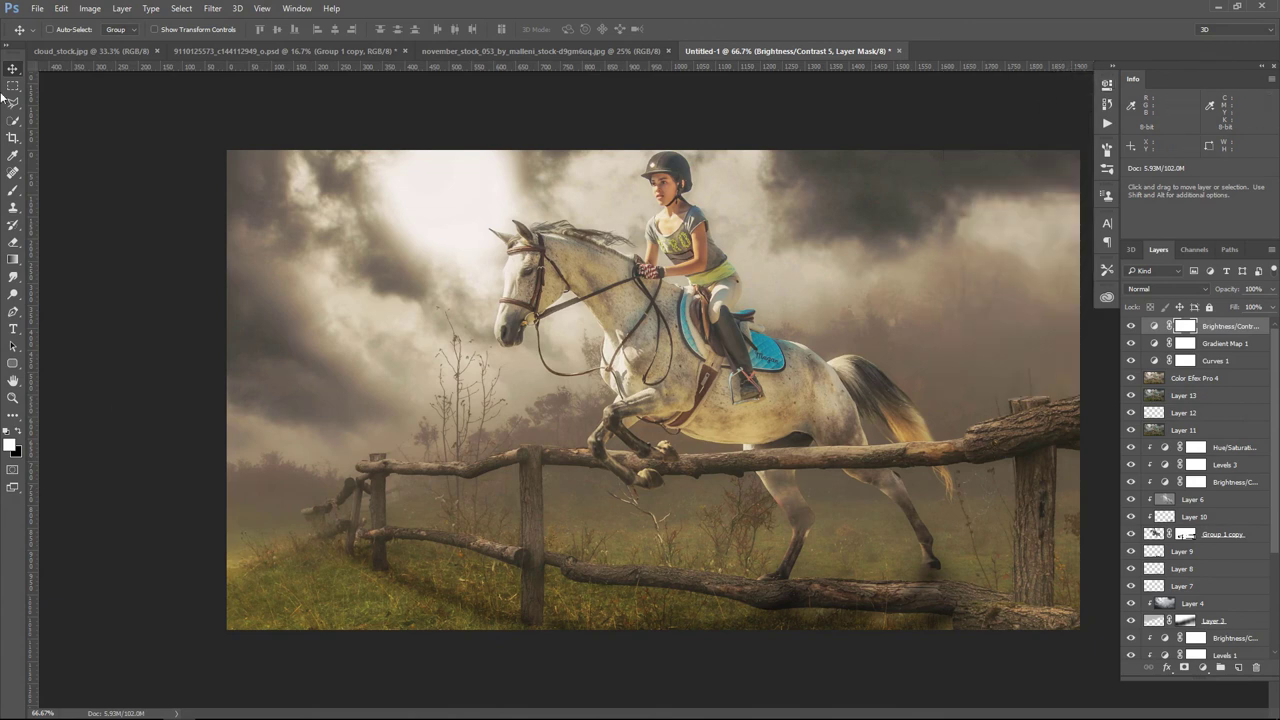
Step: Add a warming Photo Filter adjustment layer and fine-tune its density
left_click(1202, 667)
left_click(1198, 555)
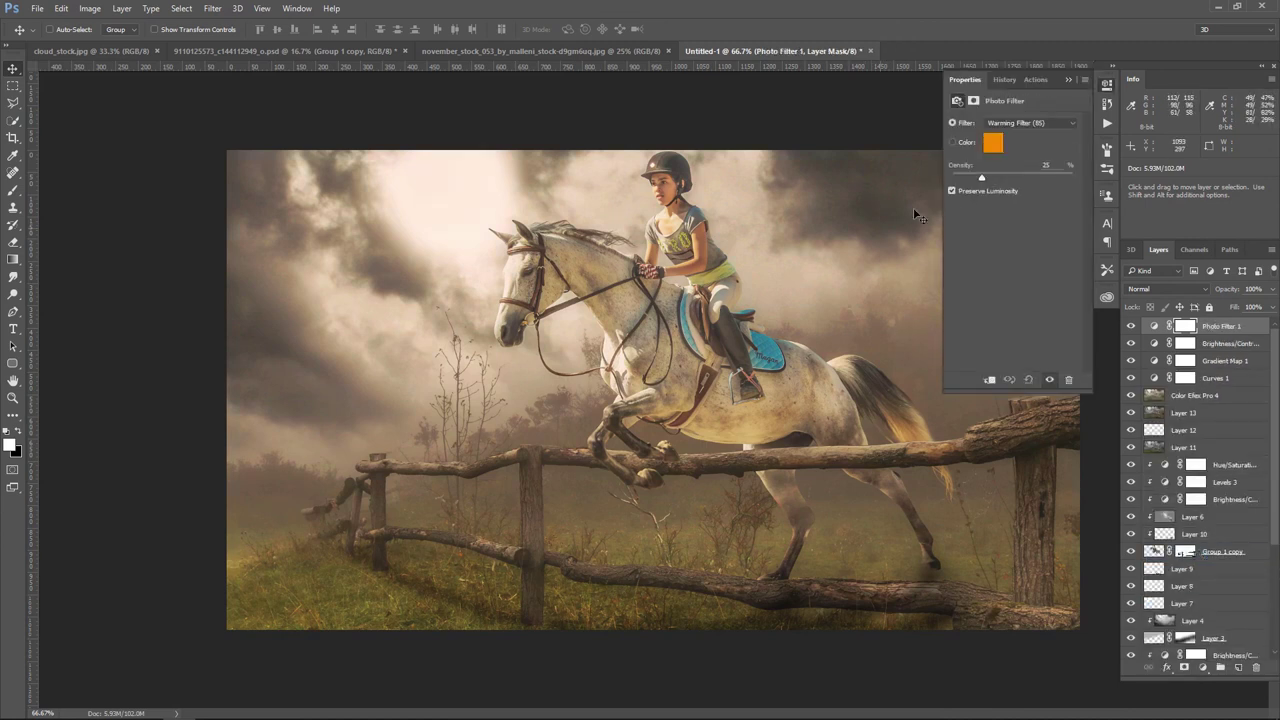
left_click_drag(982, 179, 980, 179)
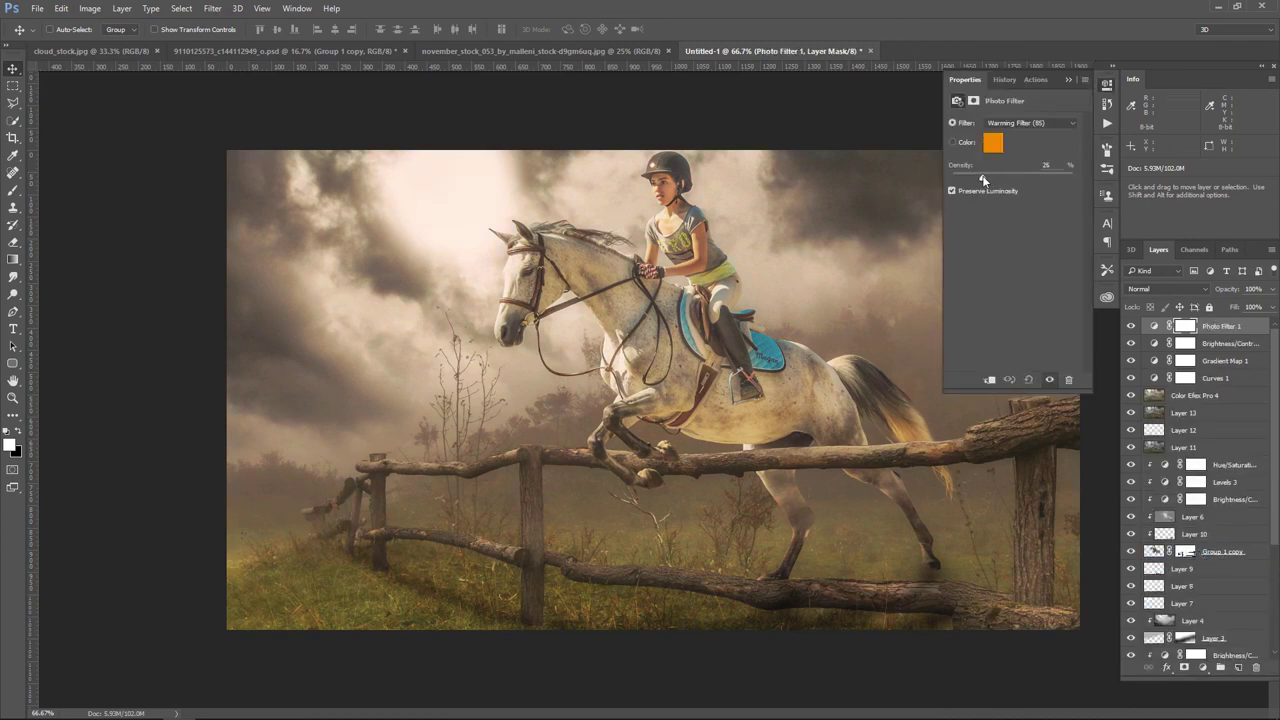
left_click(1067, 80)
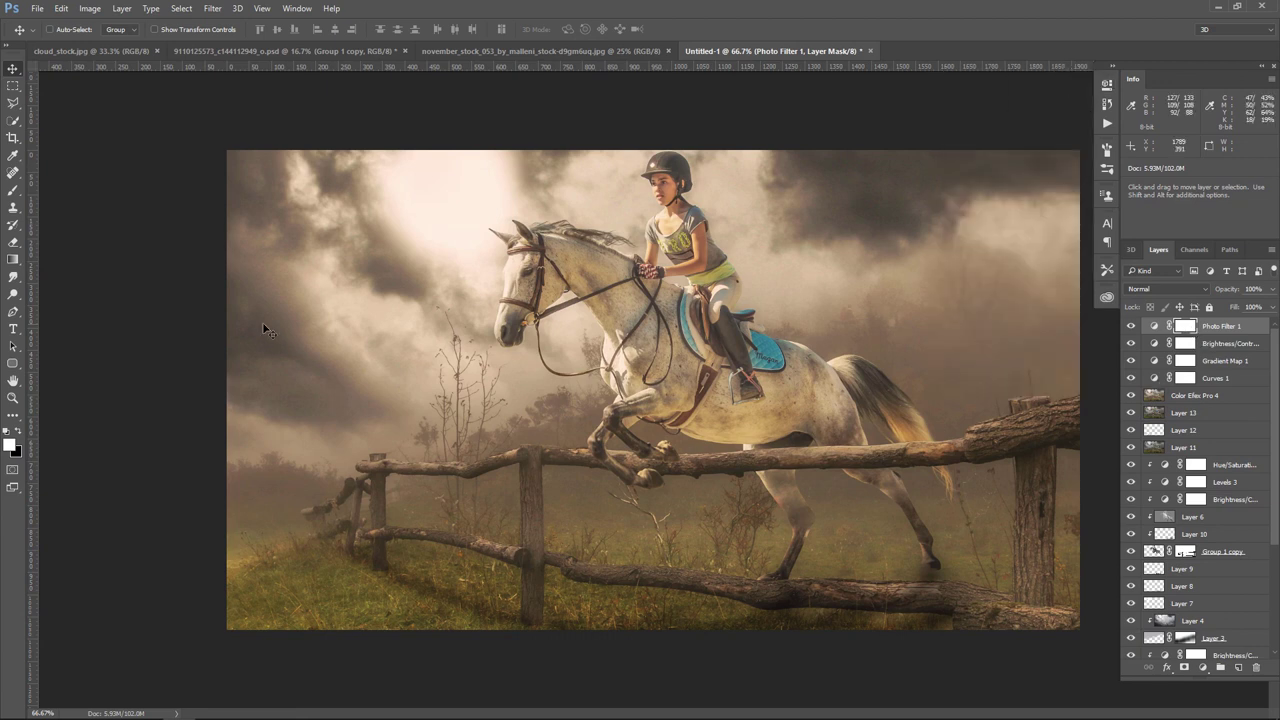
Step: Mask the warming filter off the foreground grass with a 500-px black brush, at 90% opacity
left_click(13, 190)
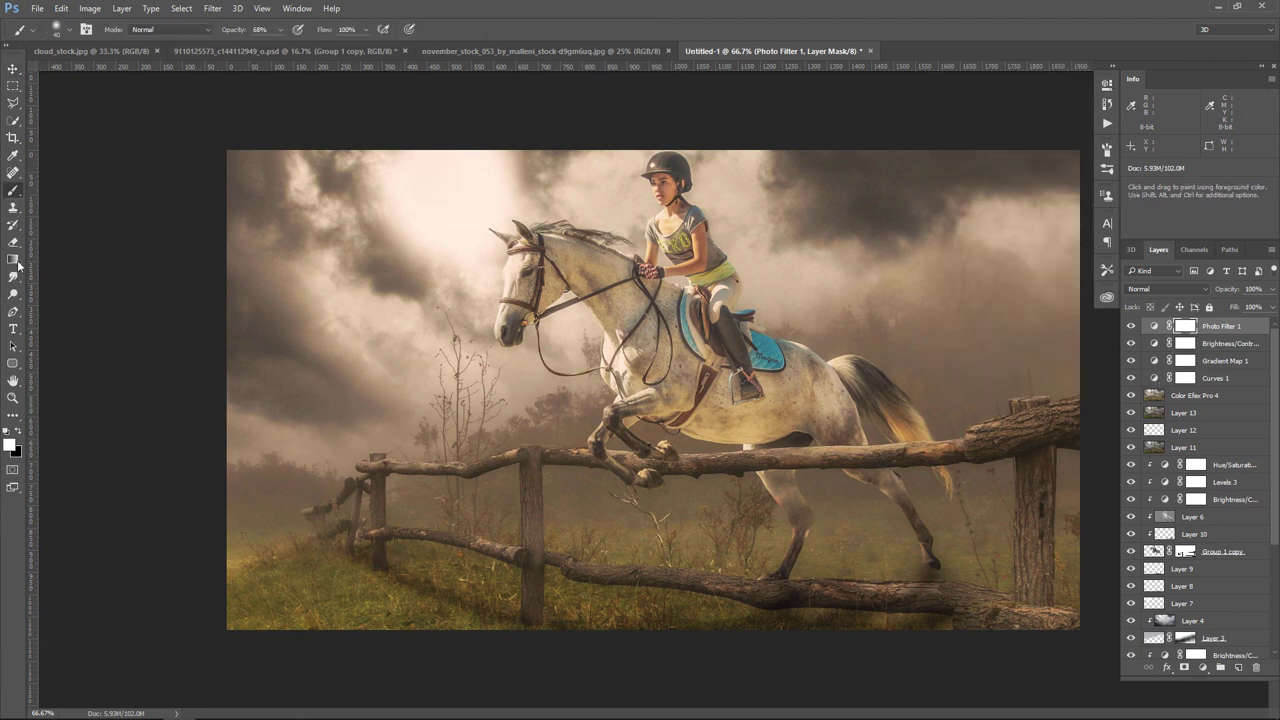
left_click(19, 429)
key("bracketright")
key("bracketright")
key("bracketright")
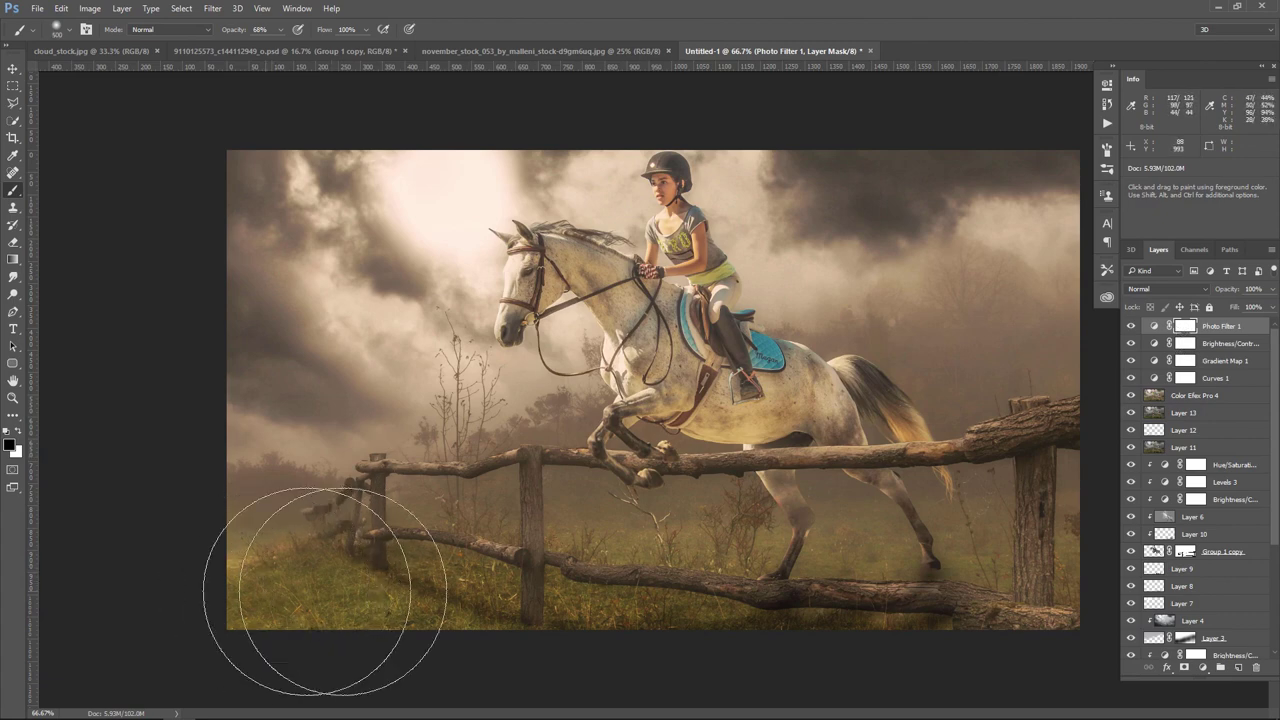
mouse_move(325, 592)
left_mouse_down()
mouse_move(771, 600)
mouse_move(866, 561)
left_mouse_up()
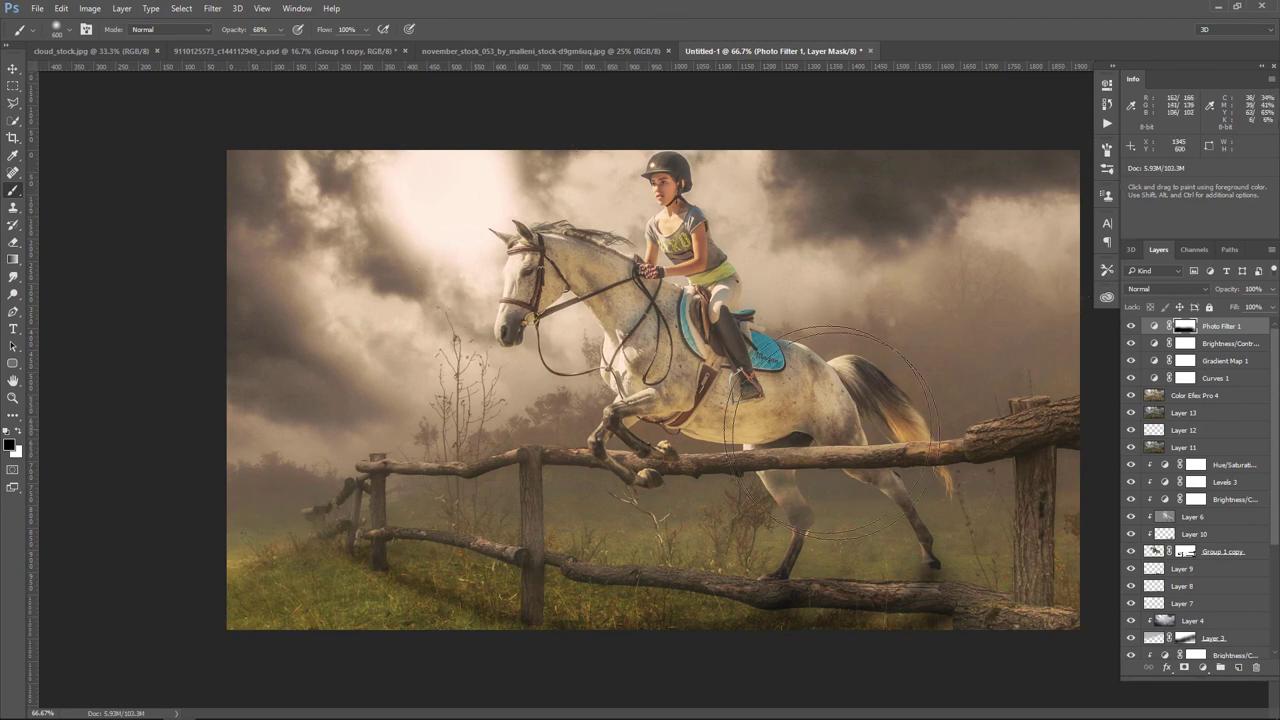
key("bracketleft")
key("bracketleft")
key("bracketleft")
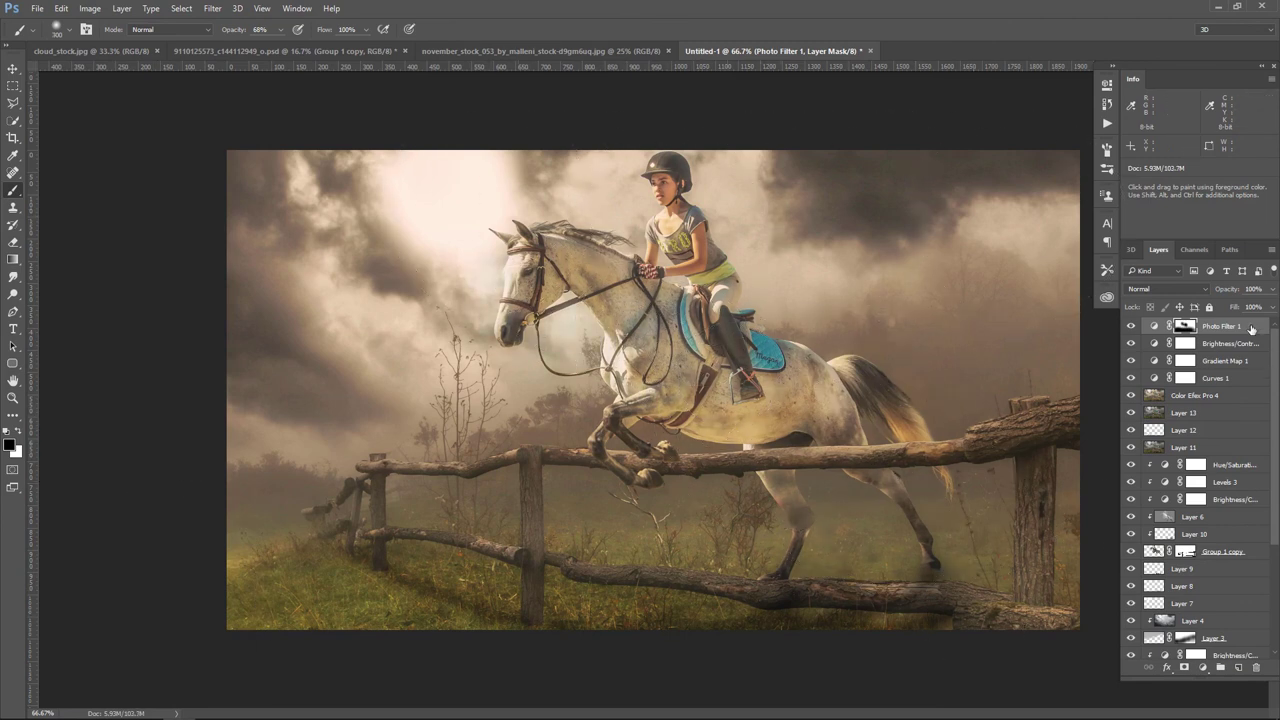
left_click(1272, 289)
left_click_drag(1268, 305, 1263, 305)
key("Return")
Step: Add a Color Balance layer shifting the midtones to +19 red and −11 yellow
left_click(1204, 668)
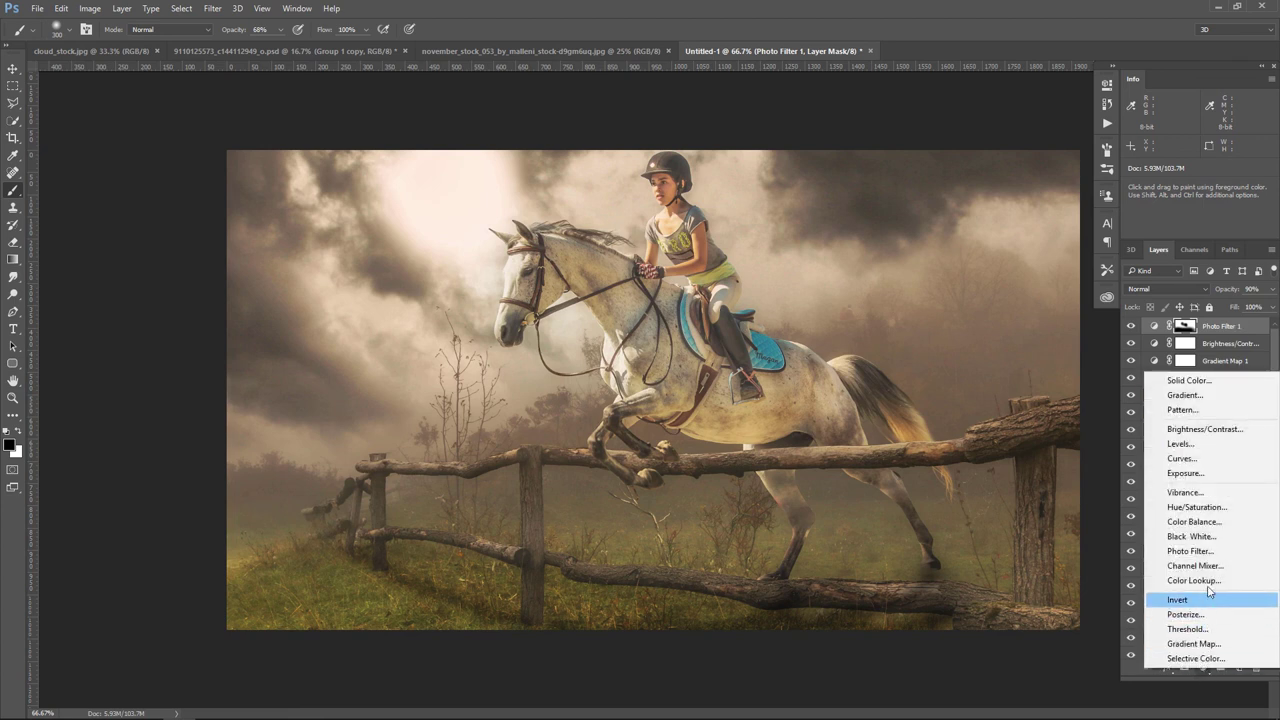
left_click(1194, 521)
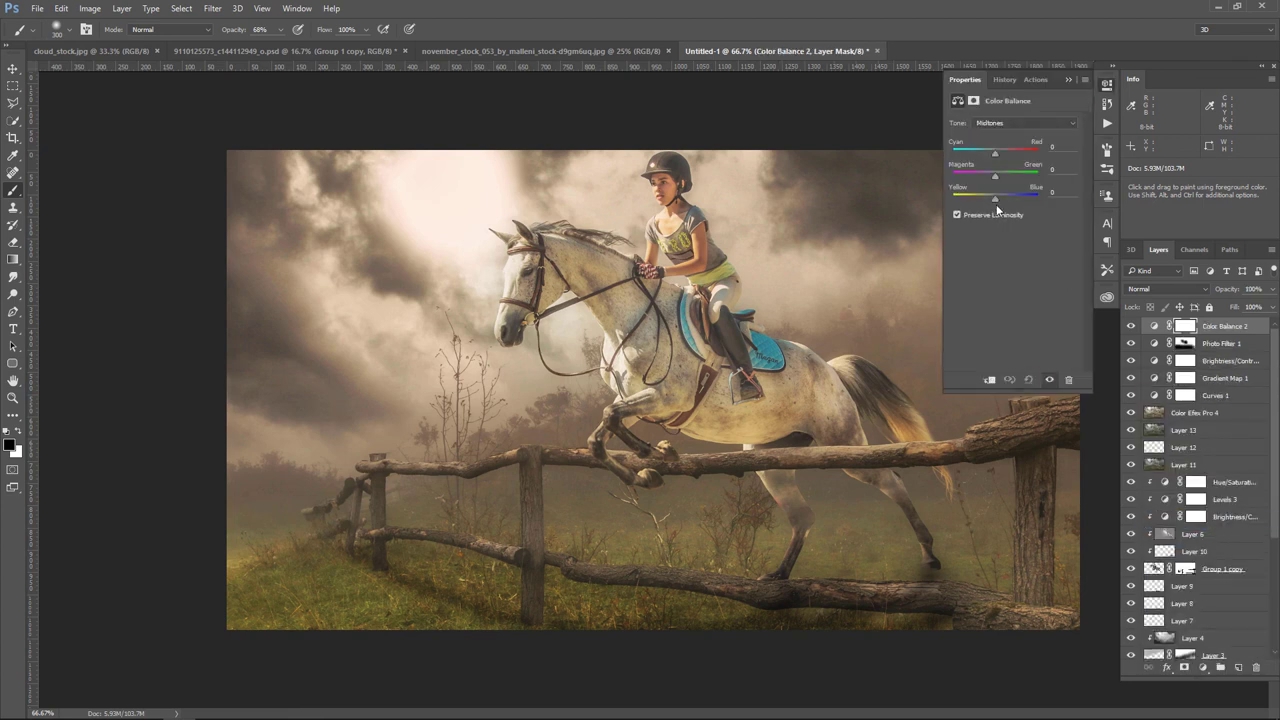
left_click_drag(996, 200, 992, 201)
mouse_move(995, 153)
left_mouse_down()
mouse_move(1007, 157)
mouse_move(995, 180)
left_mouse_up()
left_click(1068, 79)
Step: Reduce the Color Balance layer's opacity to 39%
left_click(1272, 289)
left_click_drag(1266, 307, 1233, 308)
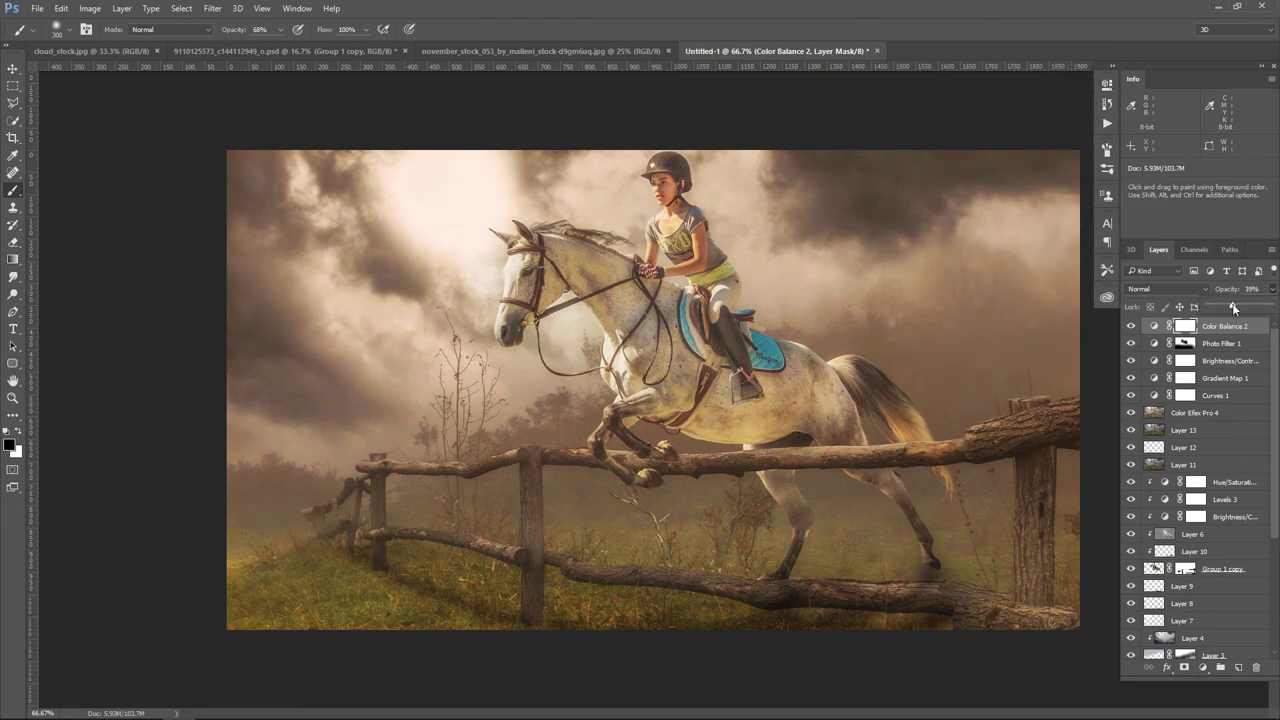
key("Return")
left_click(13, 68)
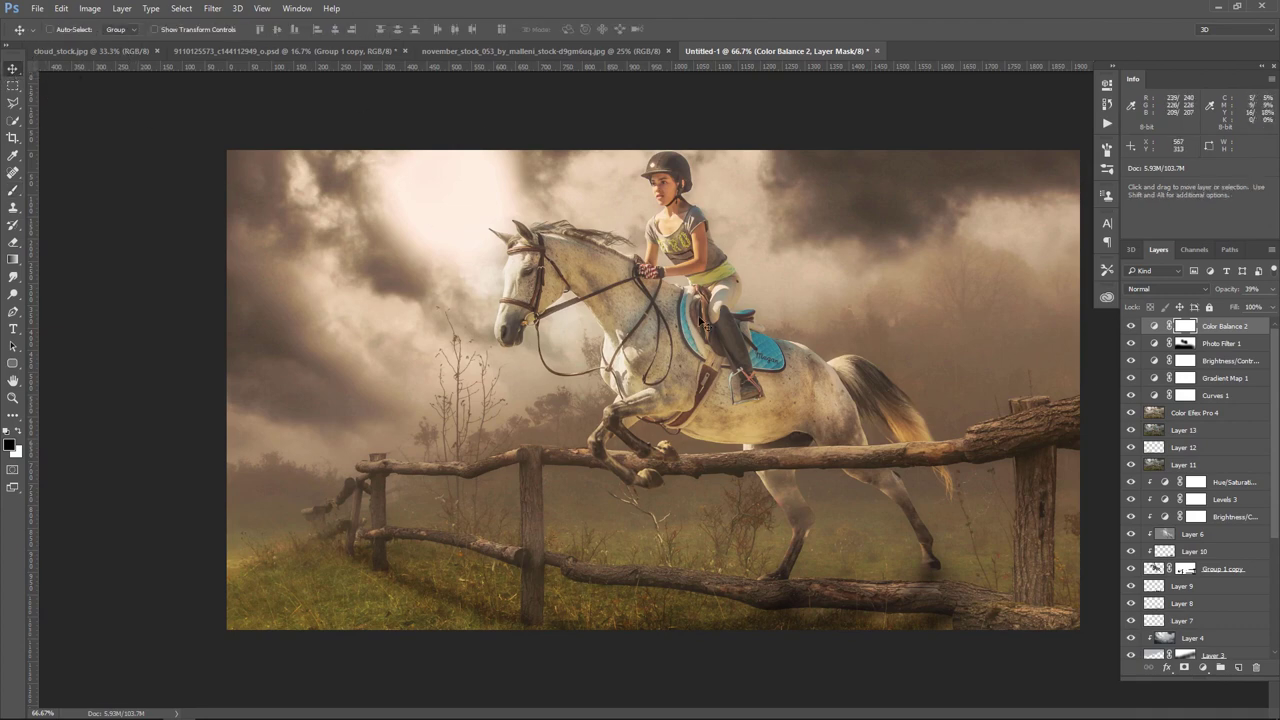